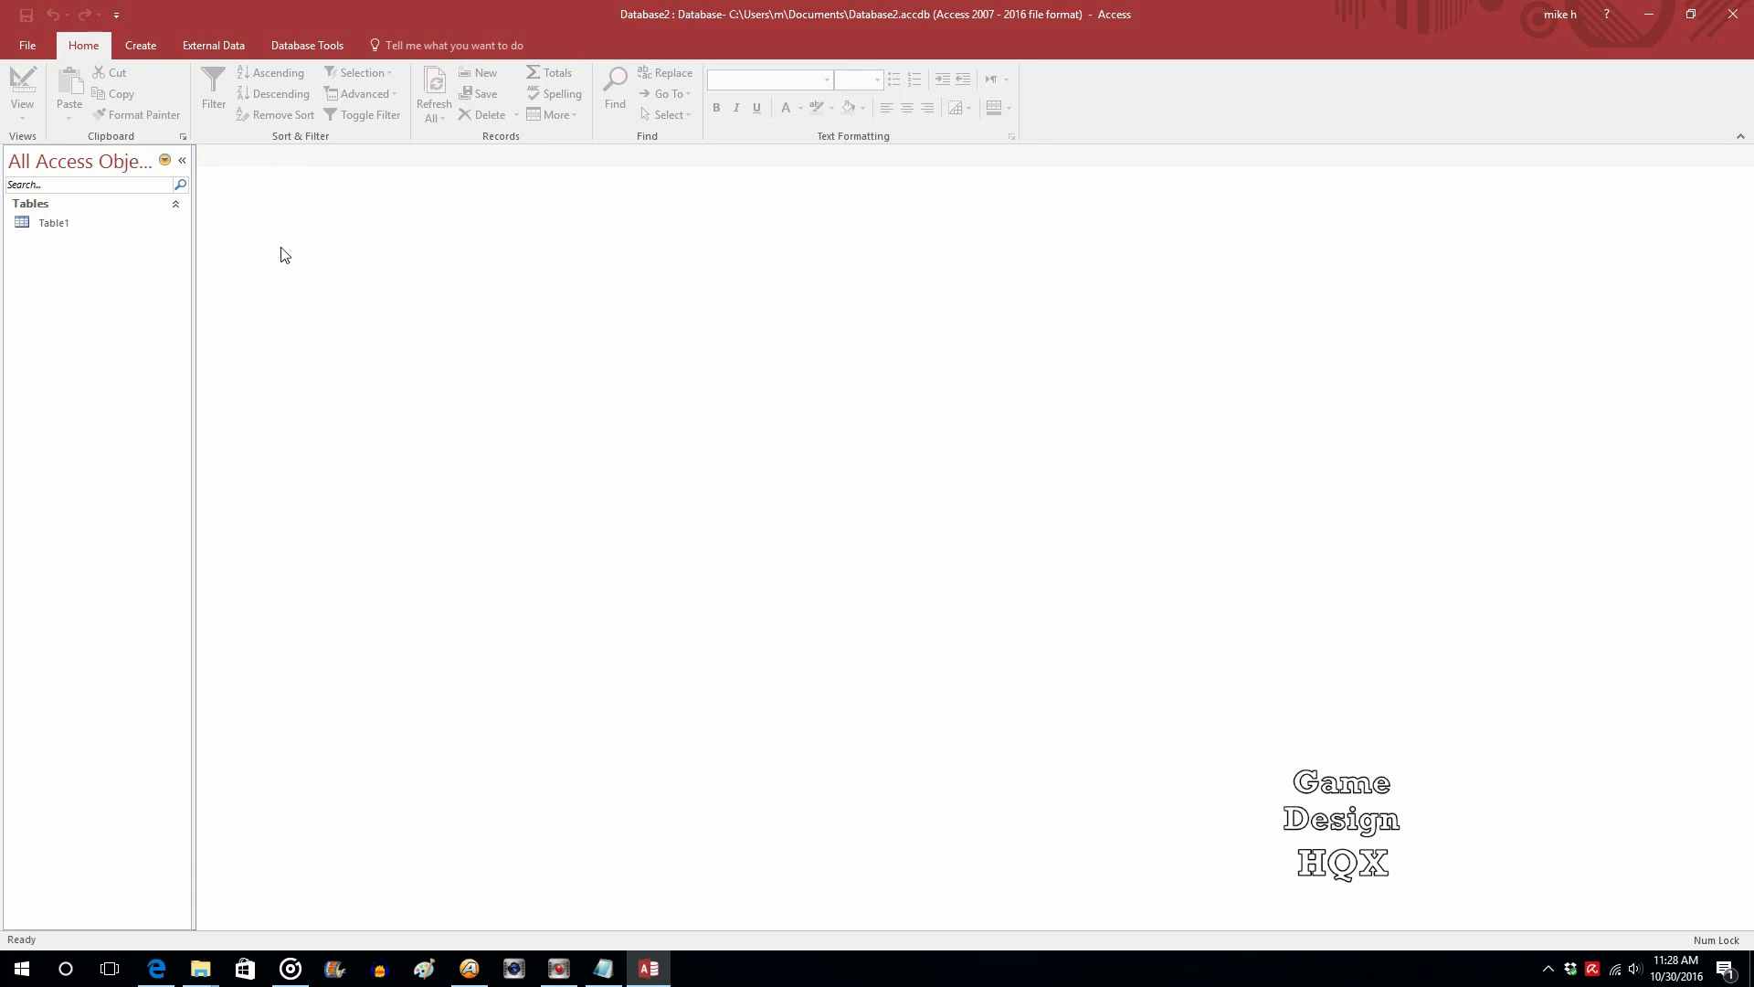
- Review Table1's records, then create a blank report and switch it to Design View
double_click(56, 228)
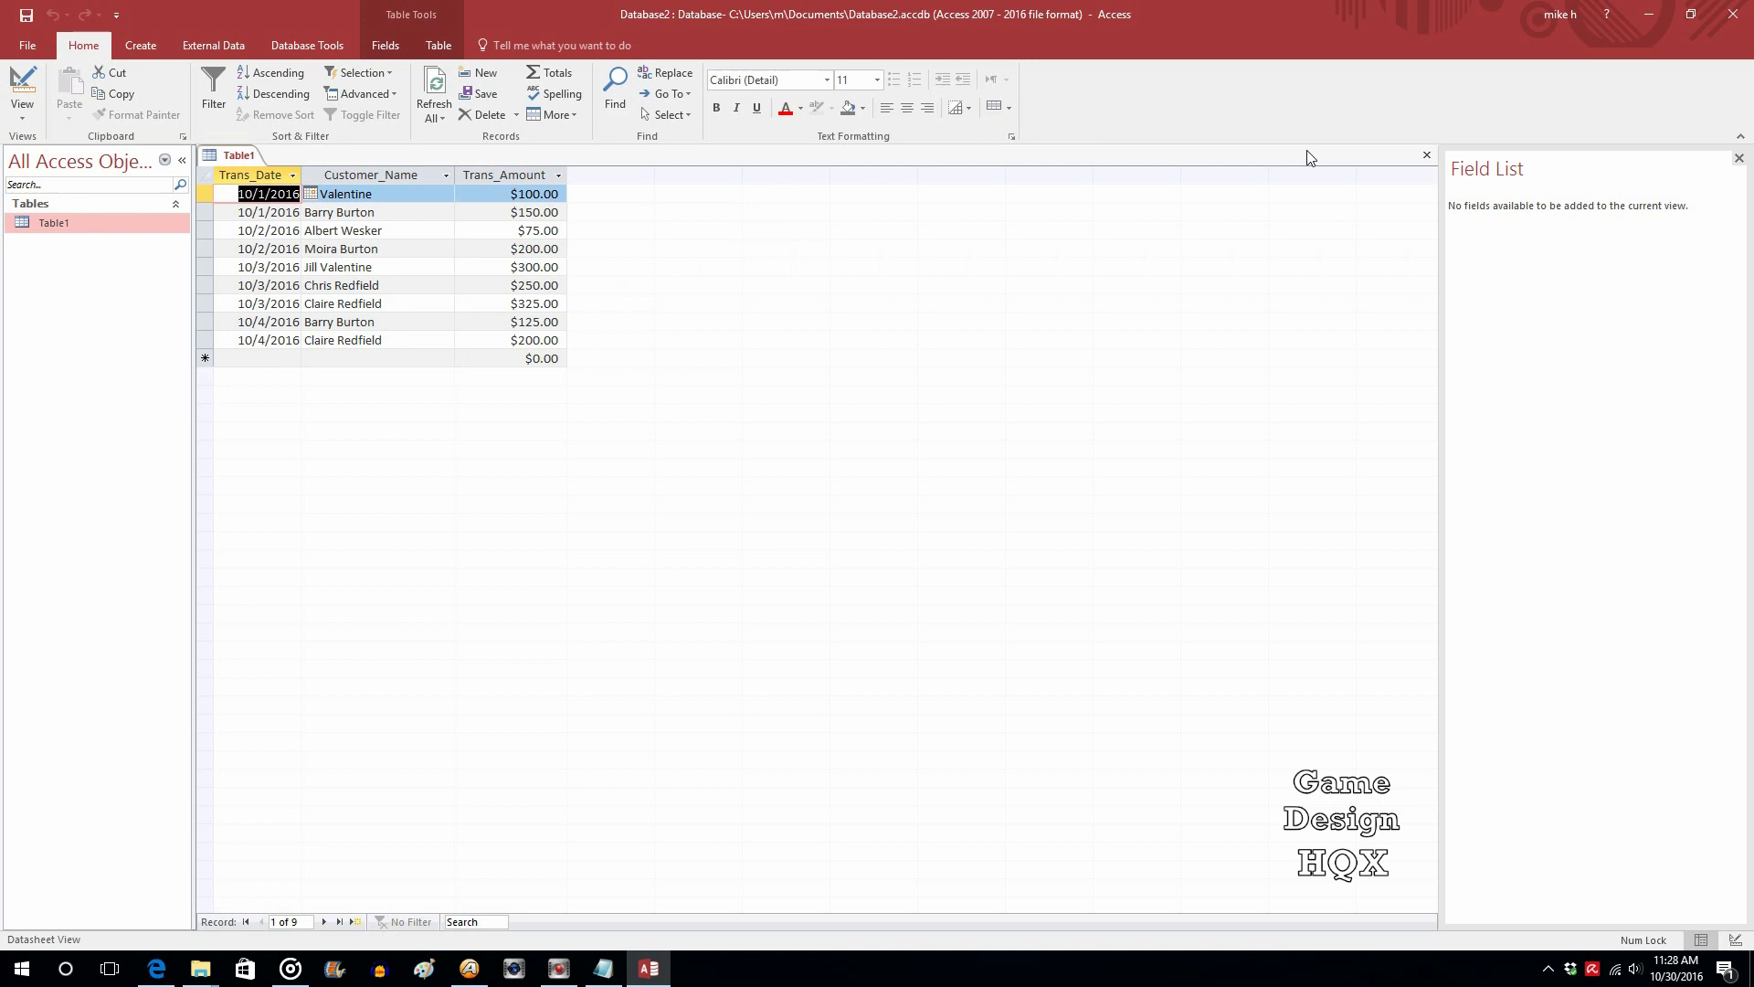
left_click(1427, 155)
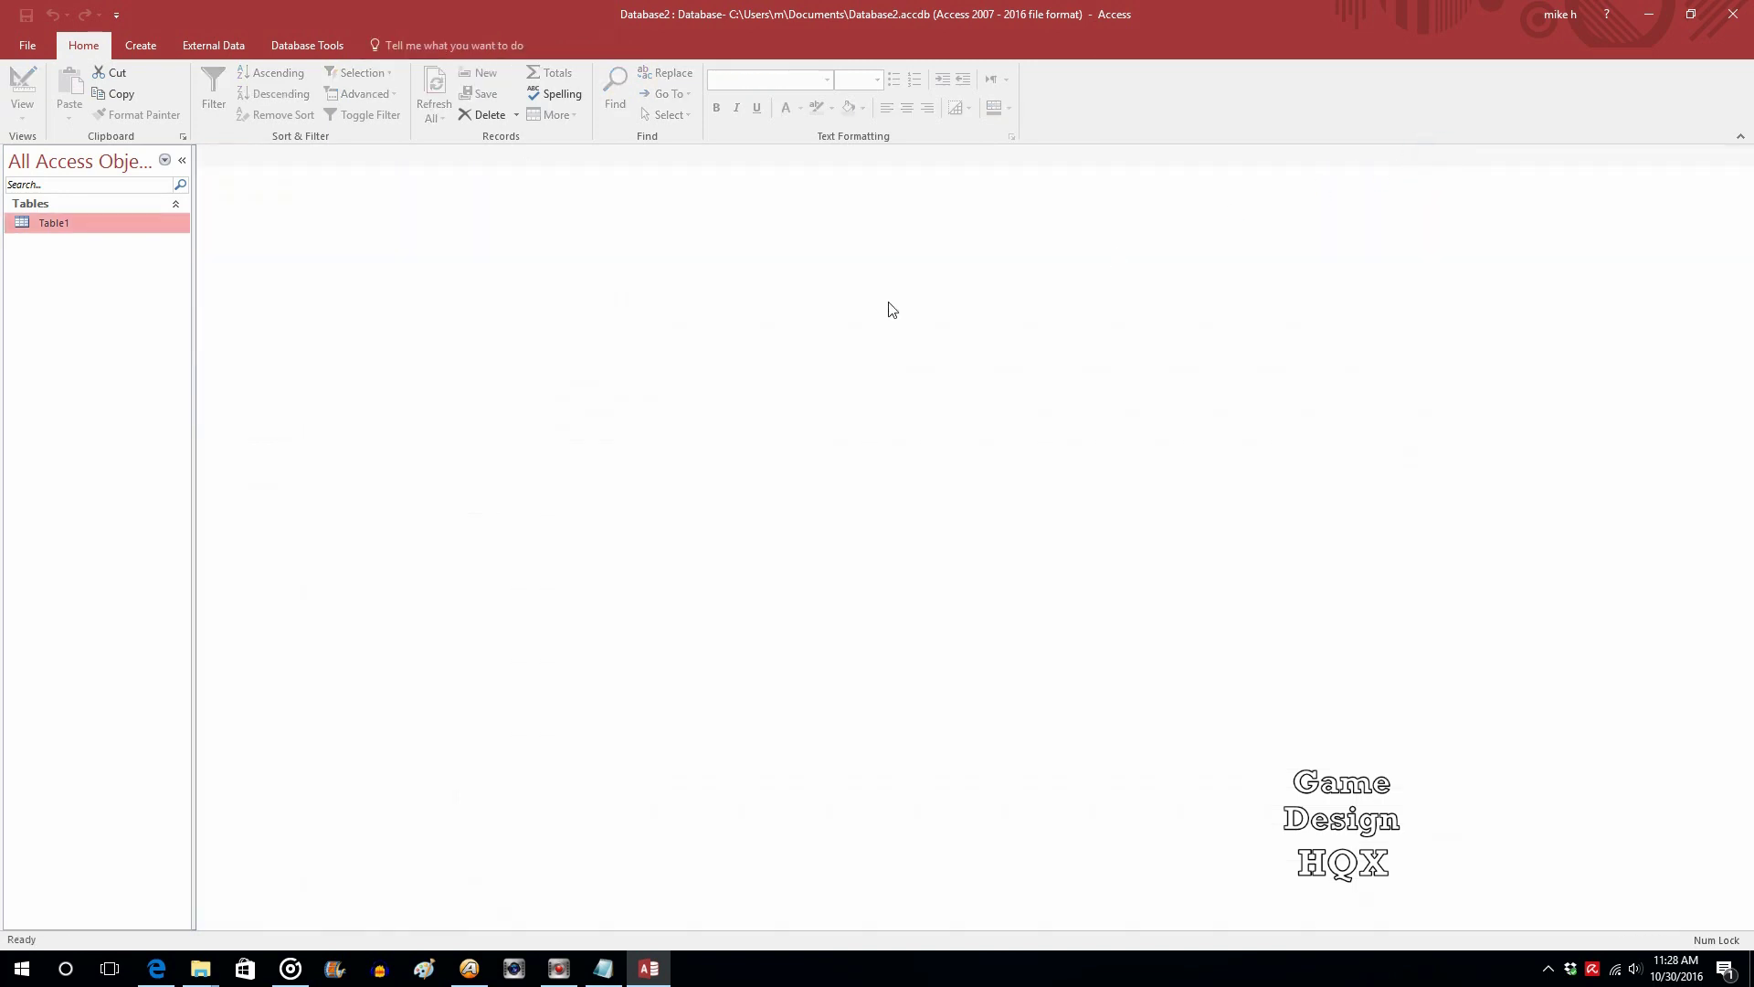
left_click(141, 46)
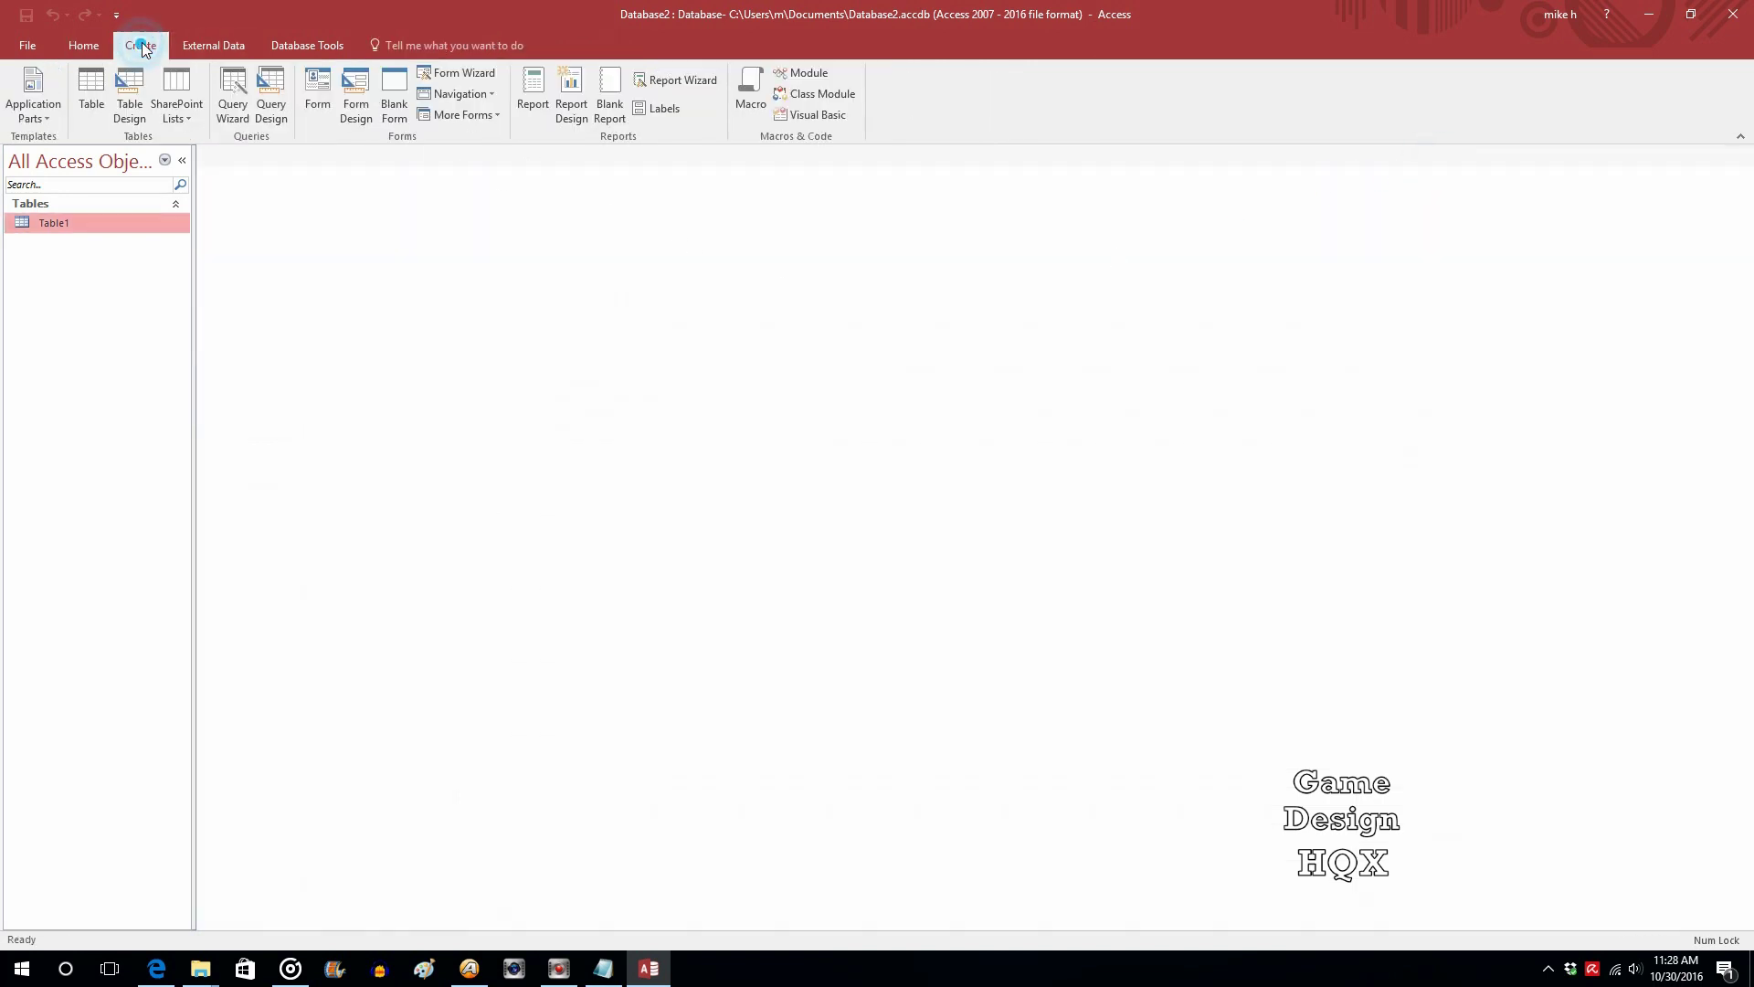
left_click(611, 96)
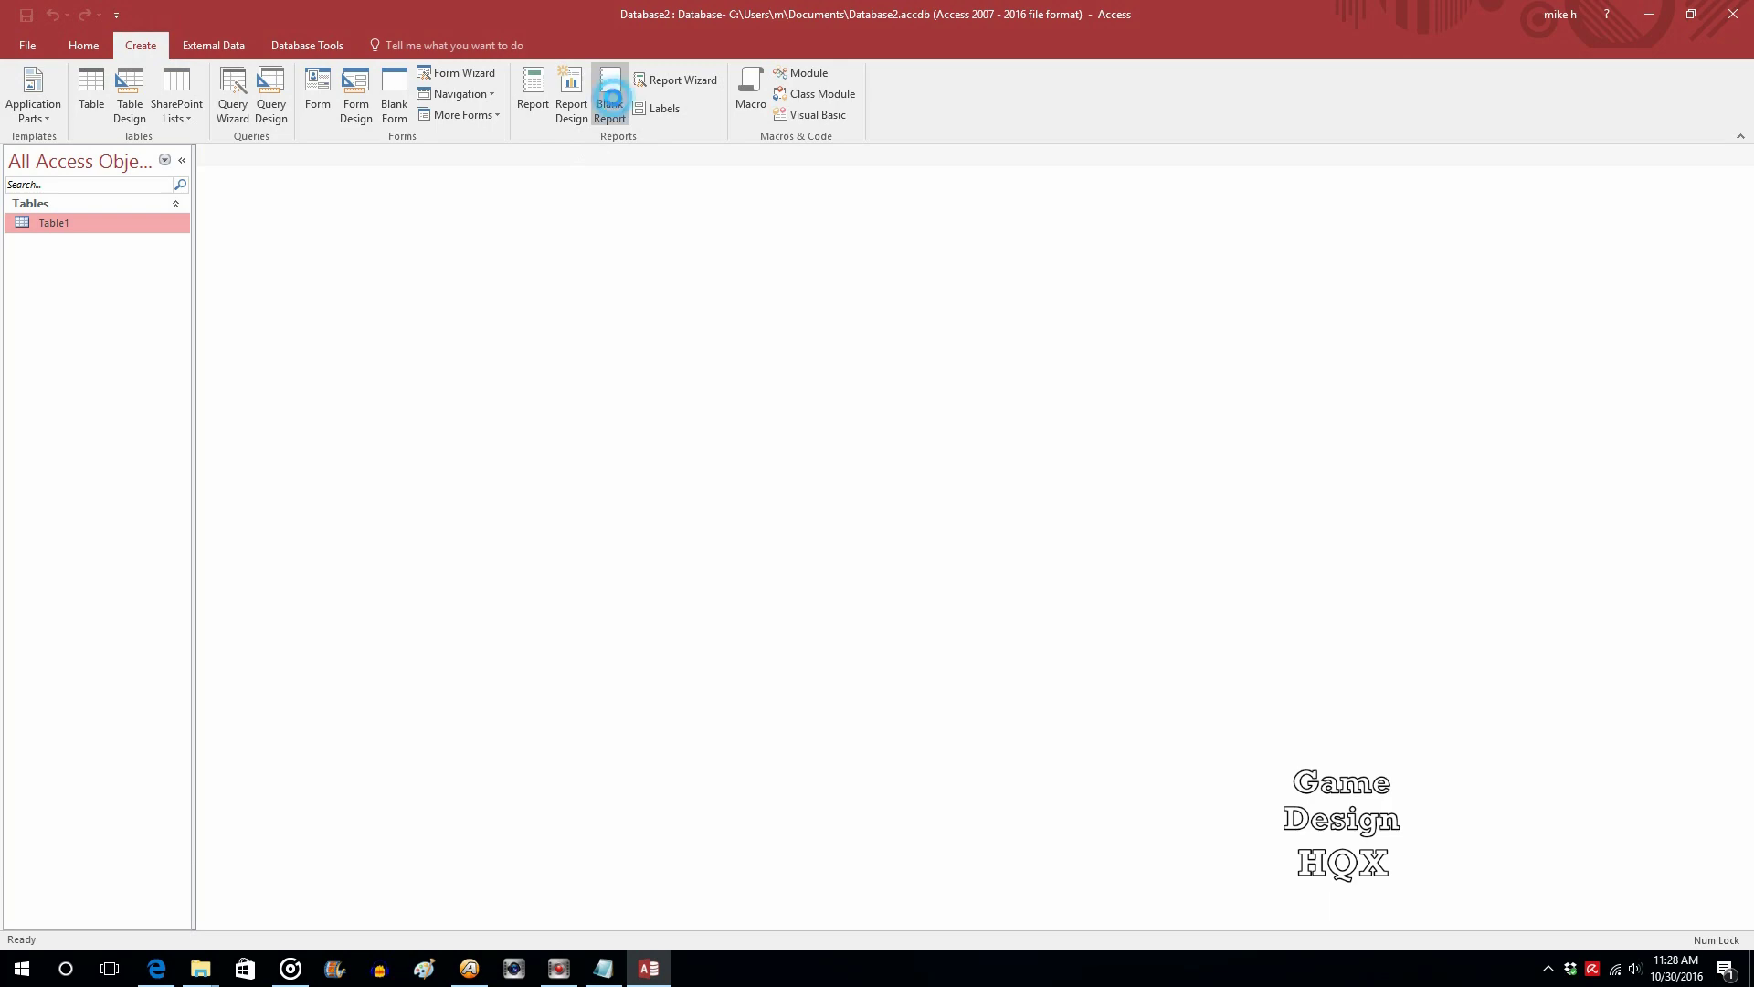
left_click(22, 96)
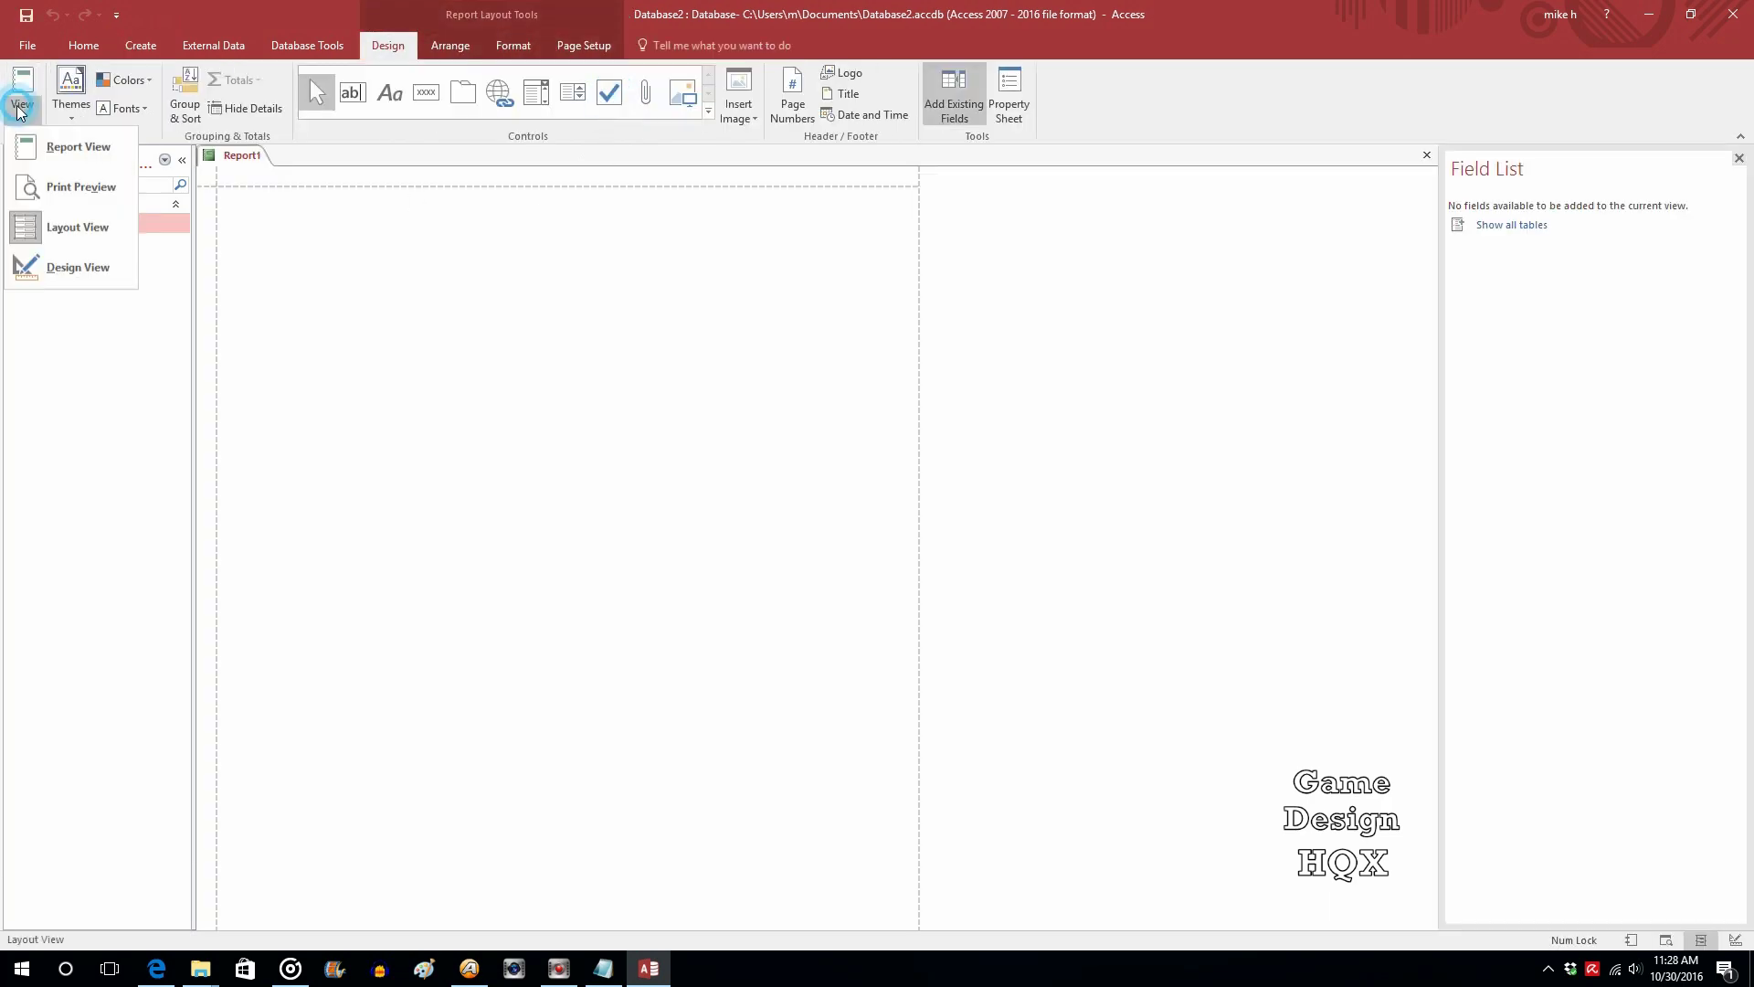
left_click(26, 270)
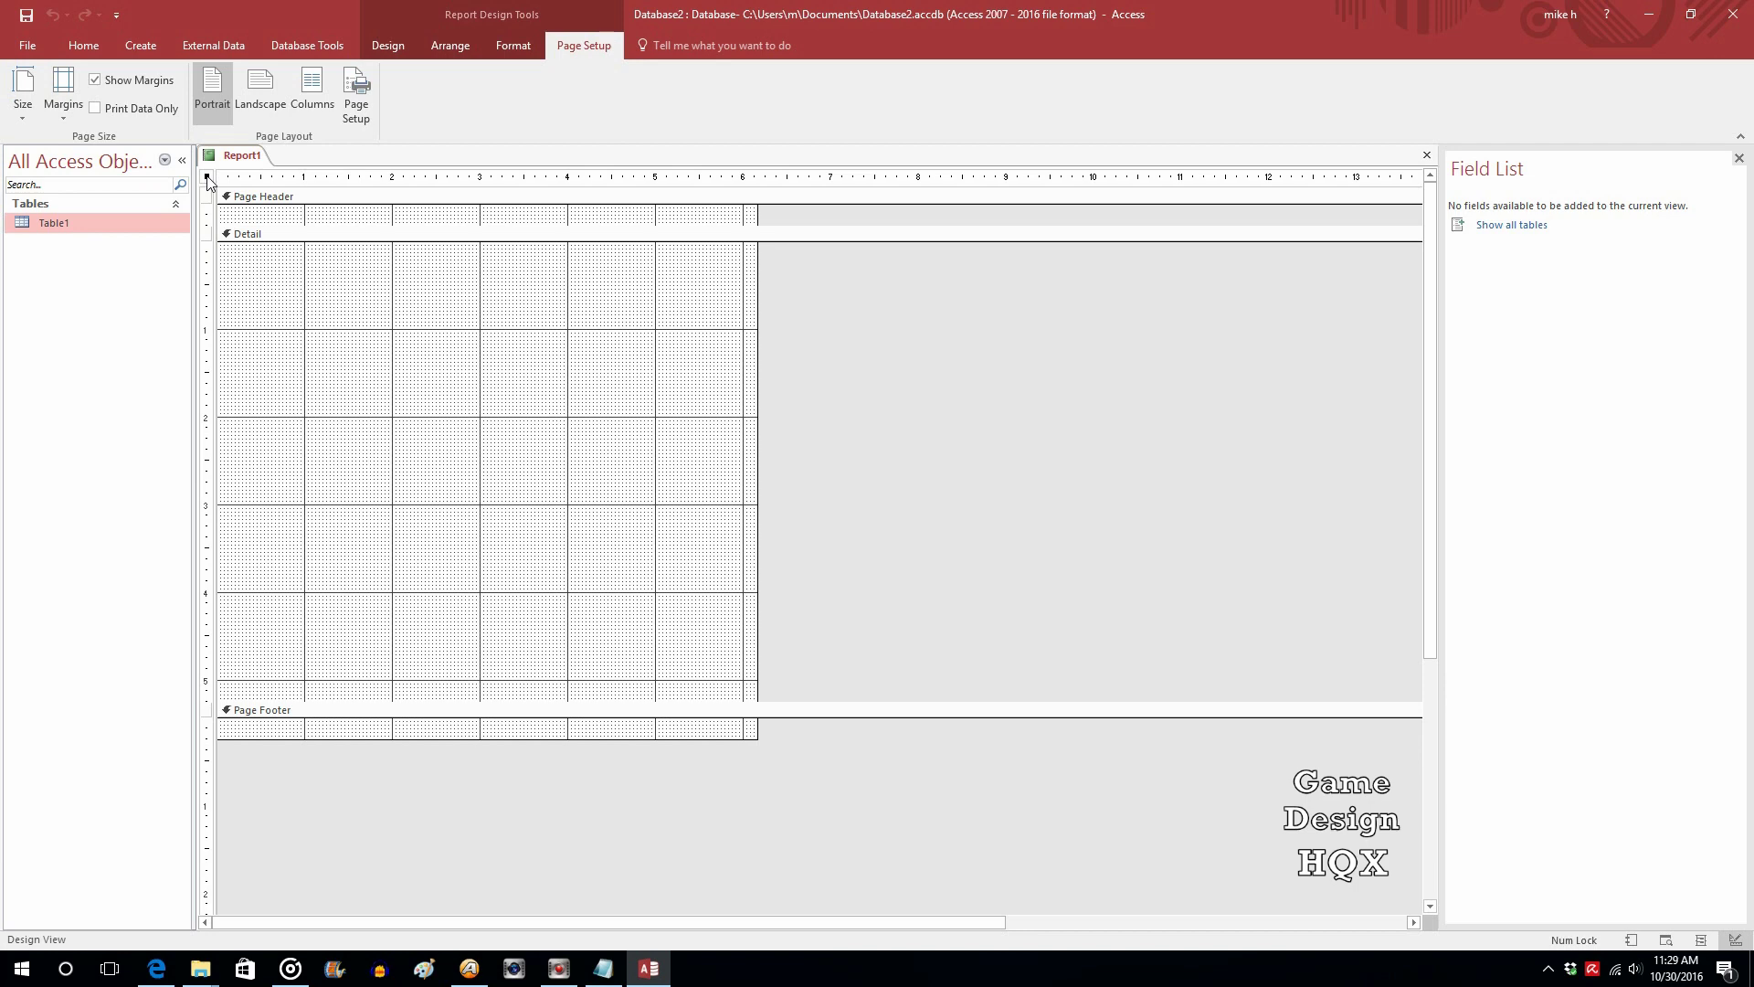
- Set Report1's record source to Table1 and list its Trans_Date, Customer_Name and Trans_Amount fields
left_click(74, 43)
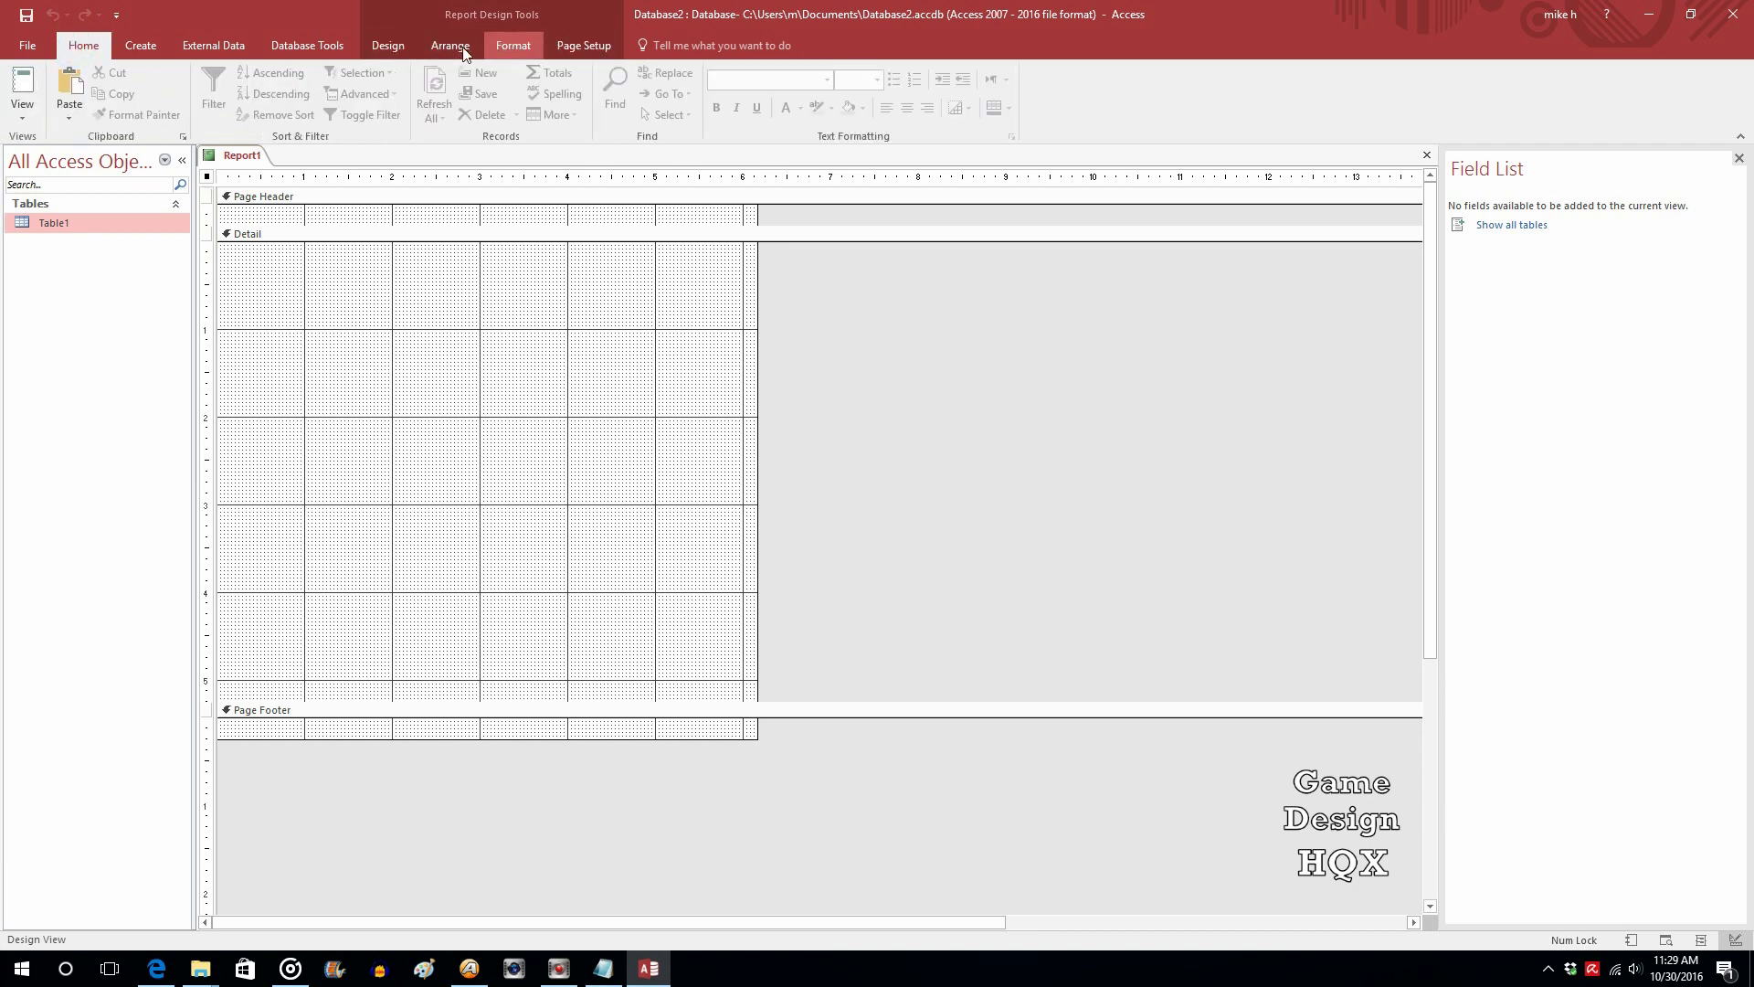
left_click(388, 44)
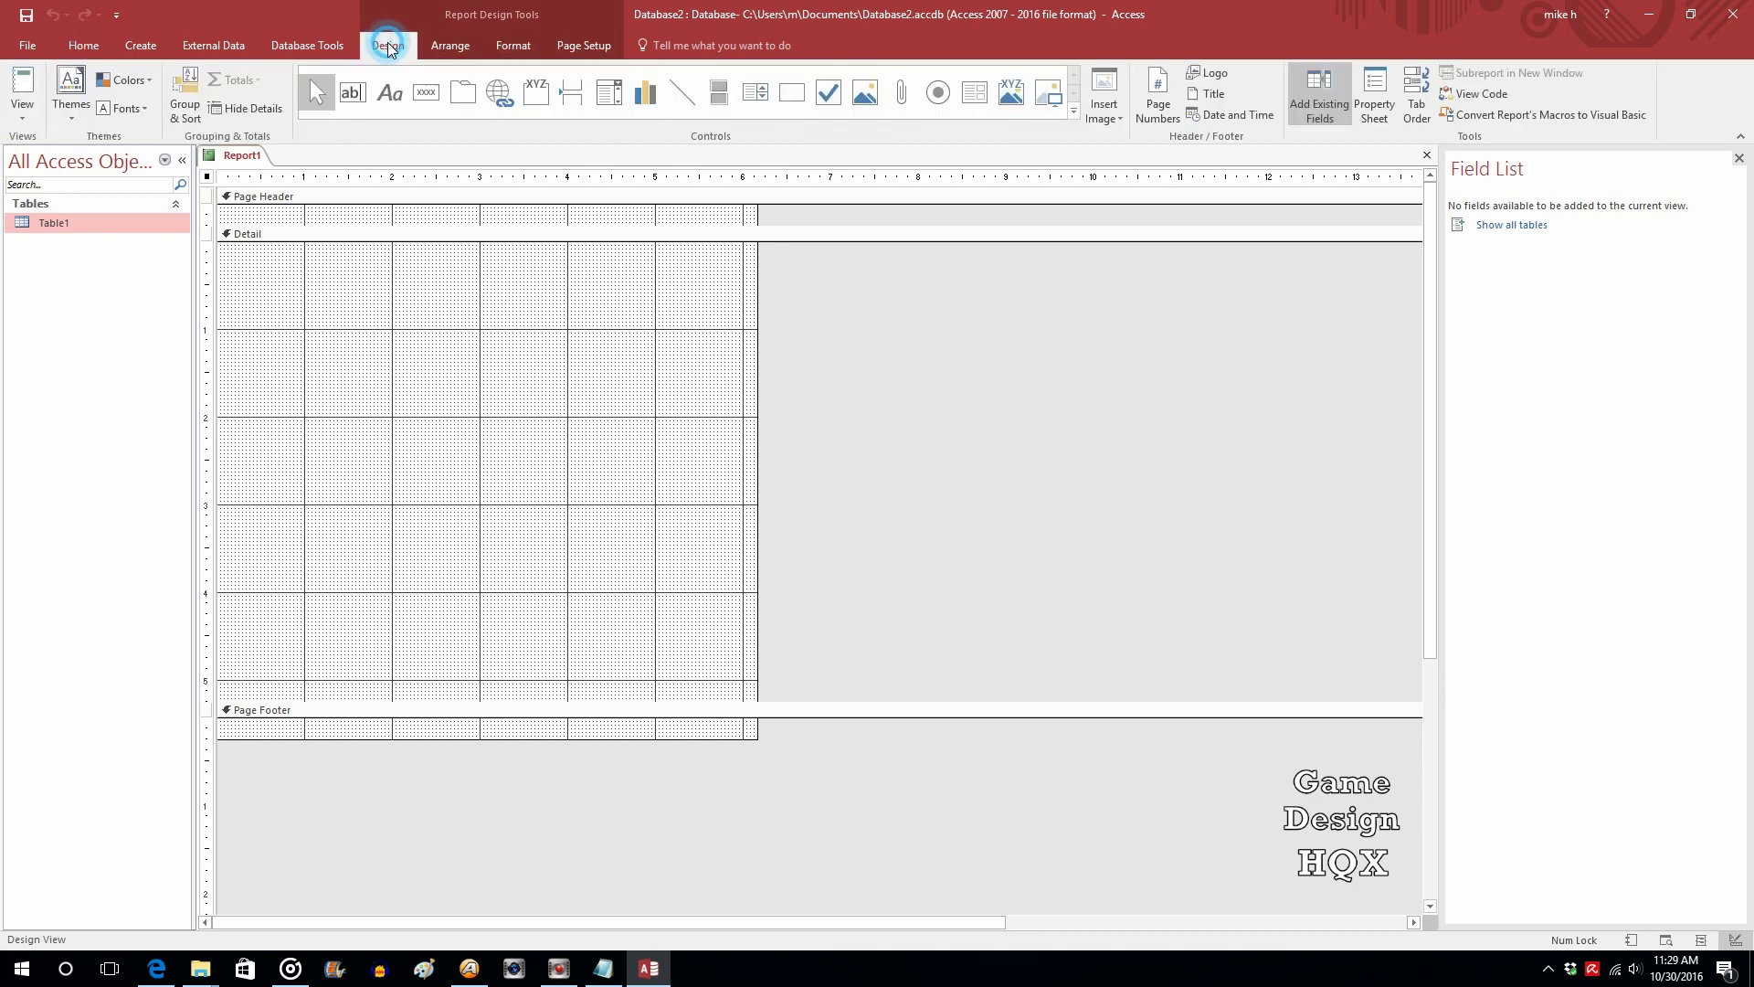
left_click(1362, 111)
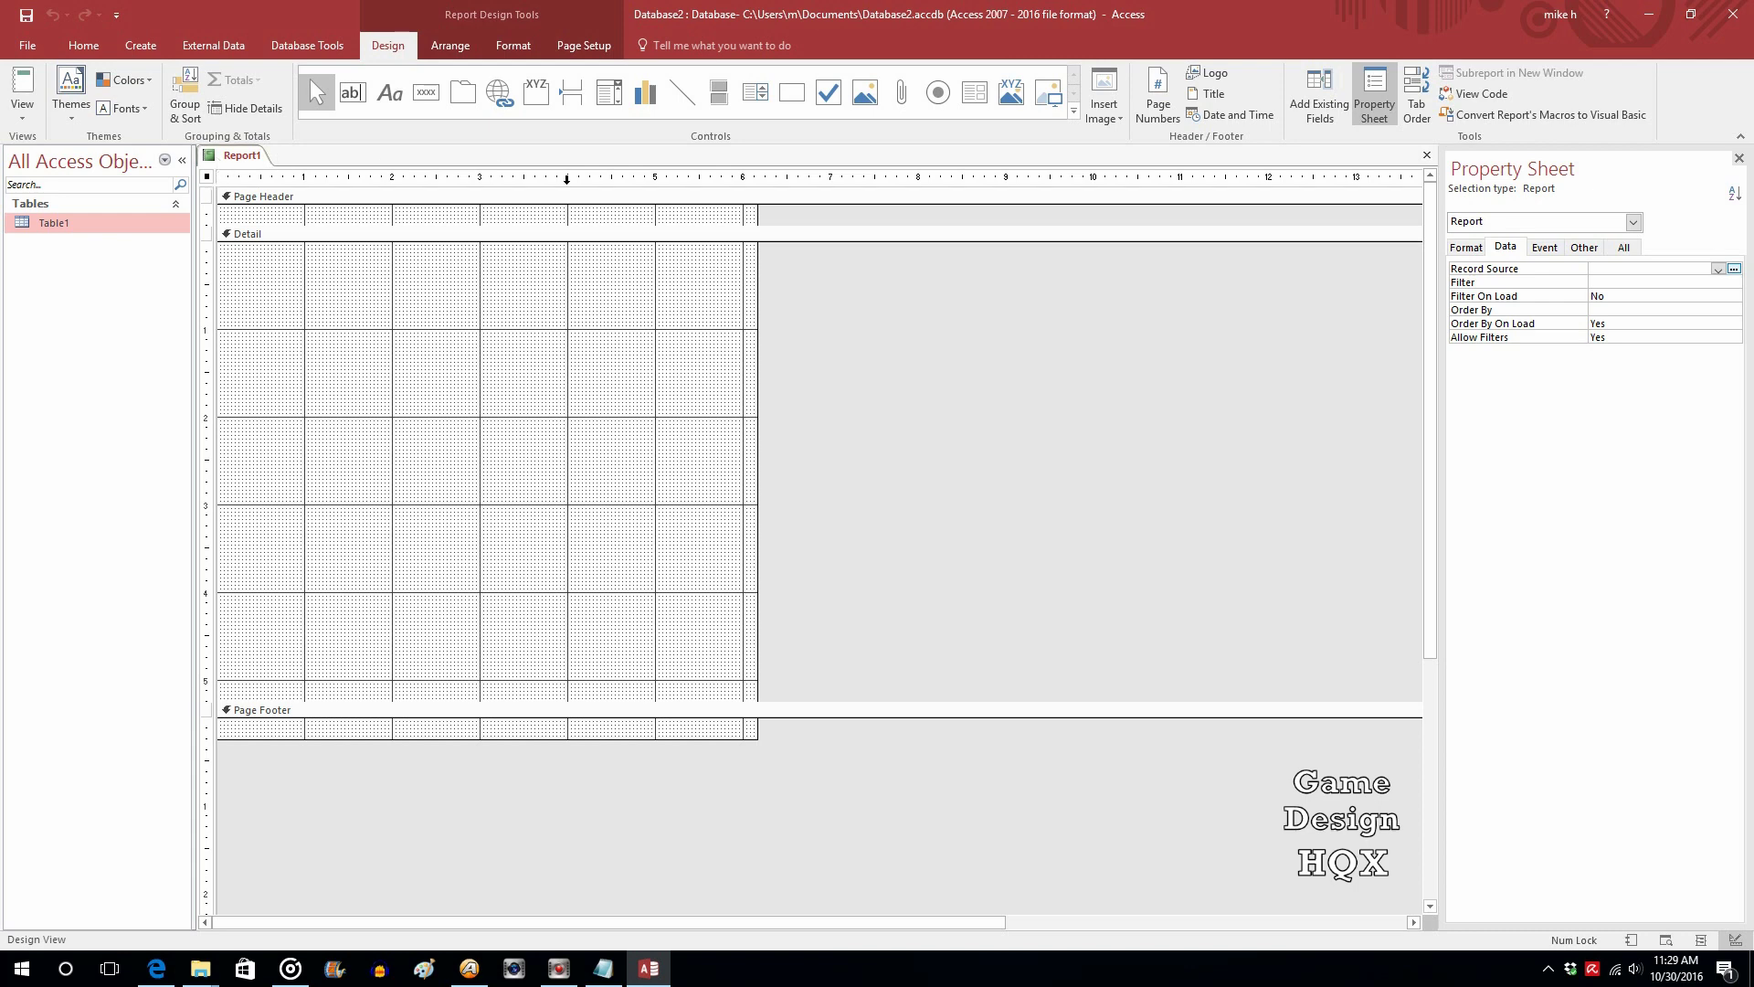
left_click(1717, 270)
left_click(1665, 283)
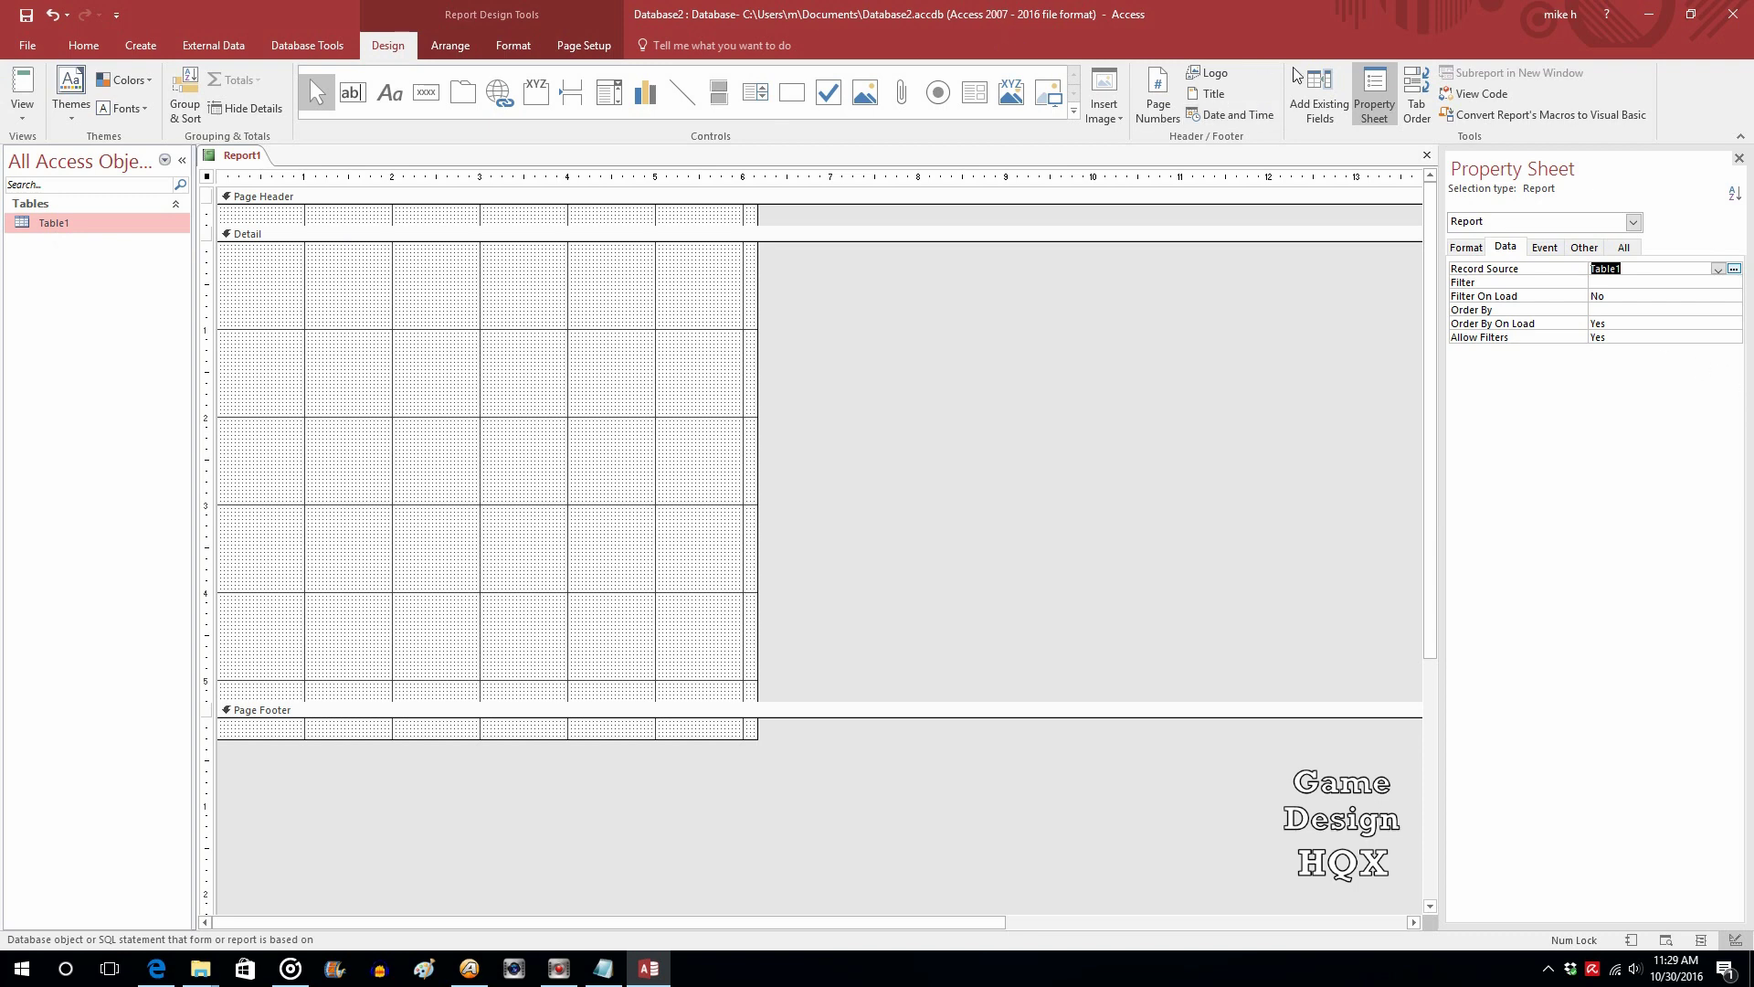
left_click(1328, 89)
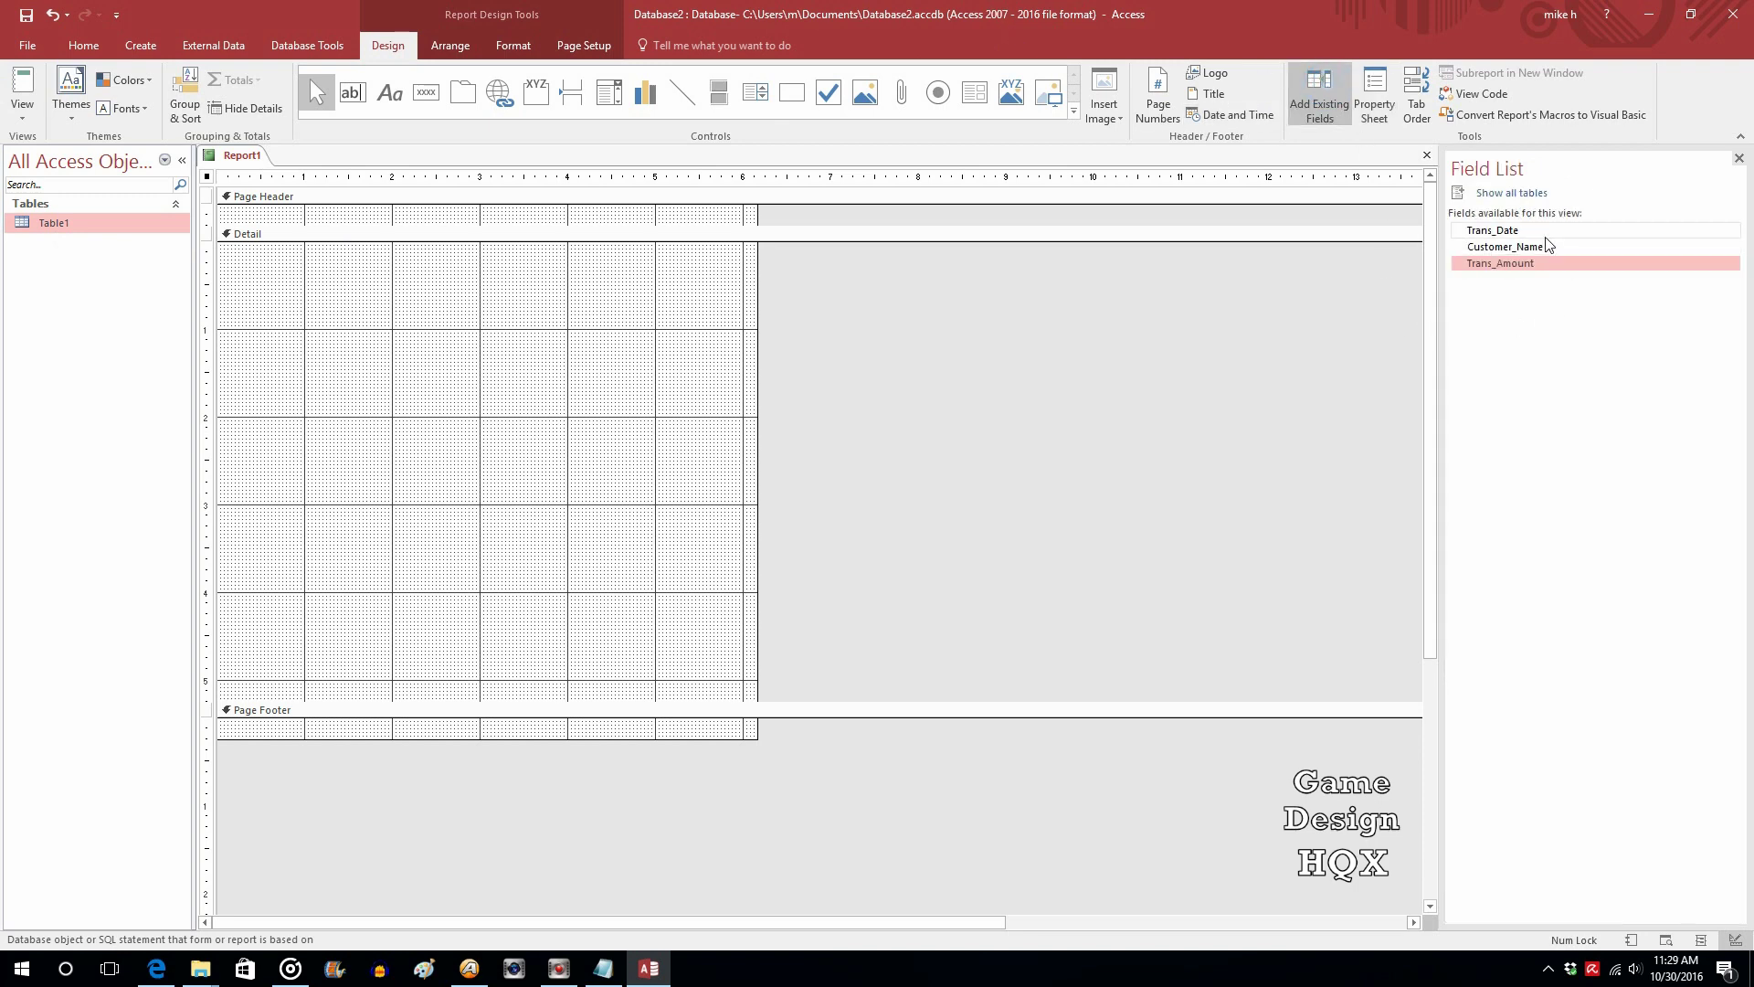
- Place Trans_Date, Customer_Name and Trans_Amount with labels side by side in Detail, then preview the records
left_click_drag(1503, 231, 262, 294)
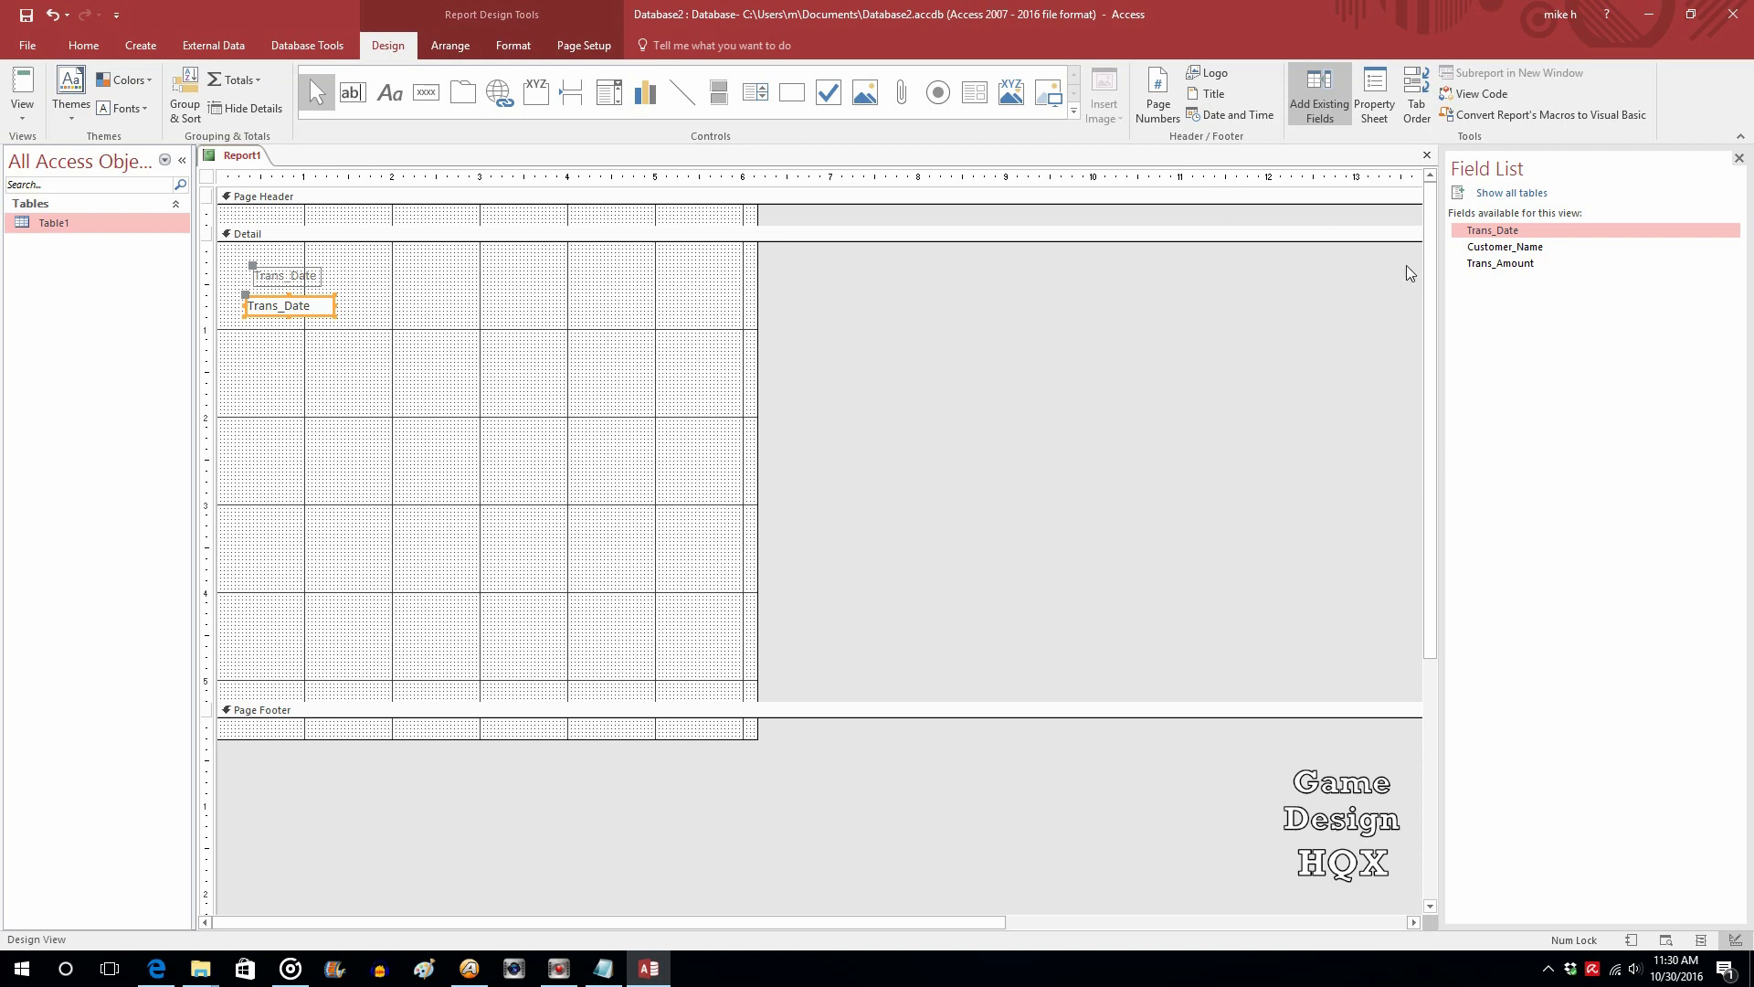
left_click_drag(1507, 247, 409, 275)
left_click(315, 309)
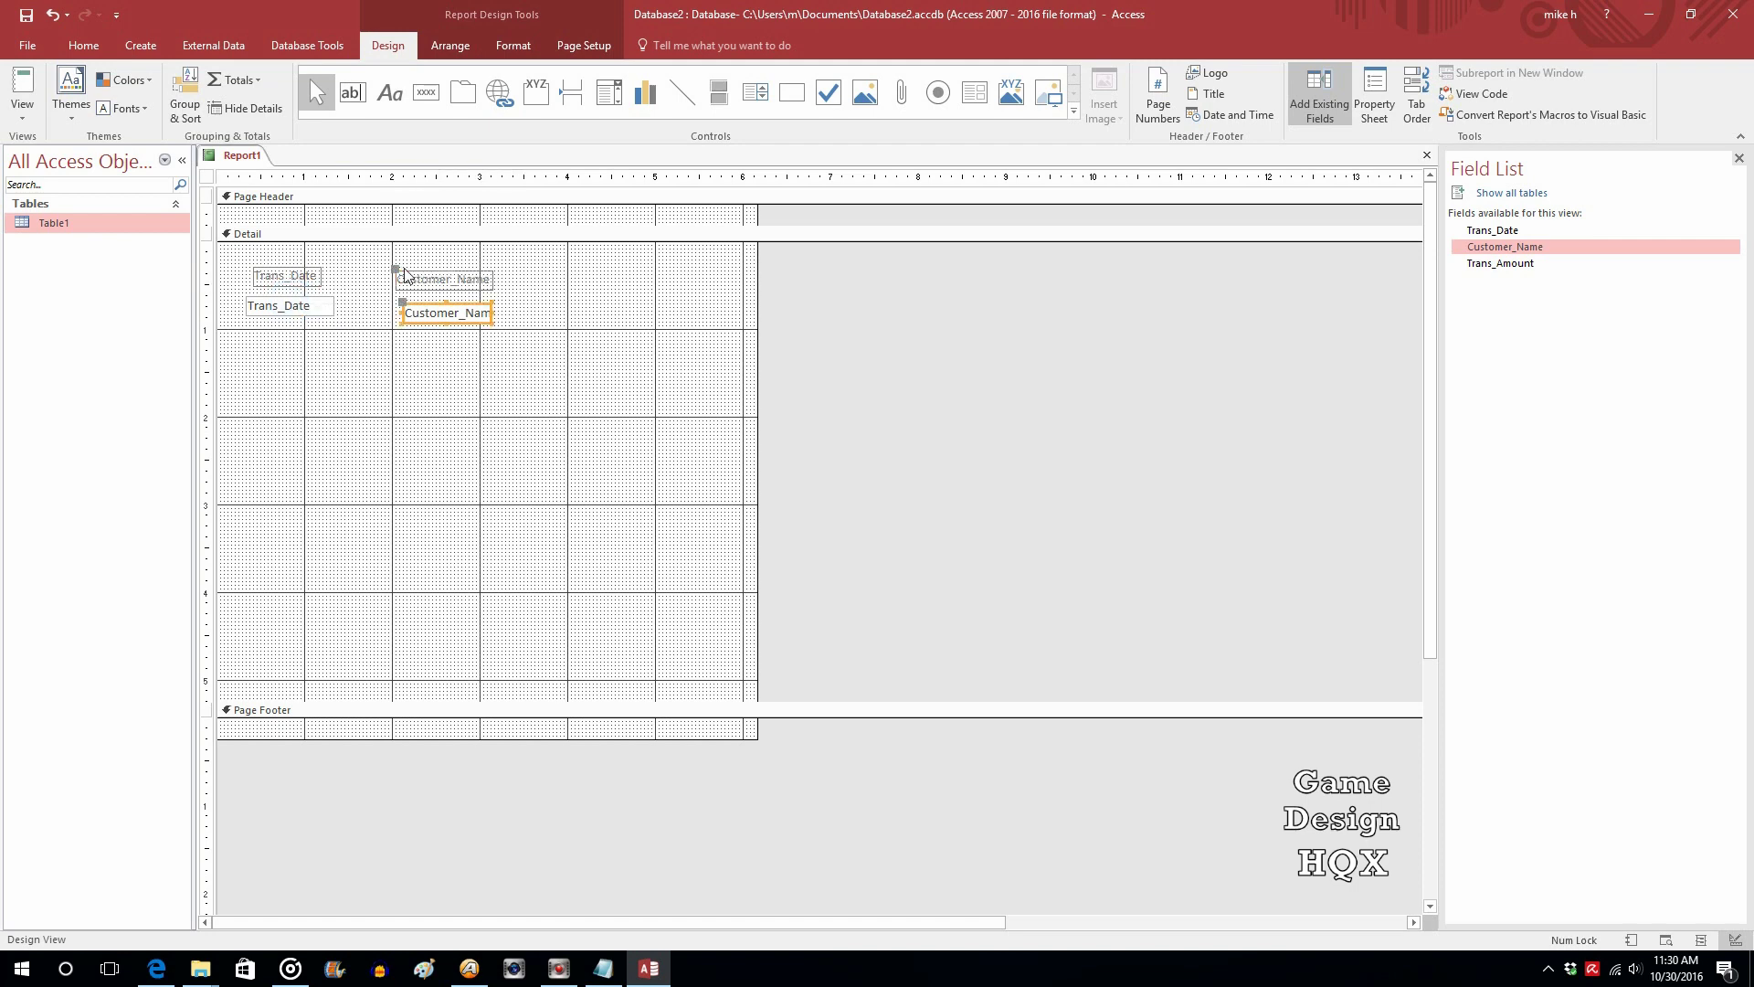
left_click_drag(1491, 264, 587, 319)
left_click_drag(480, 317, 581, 259)
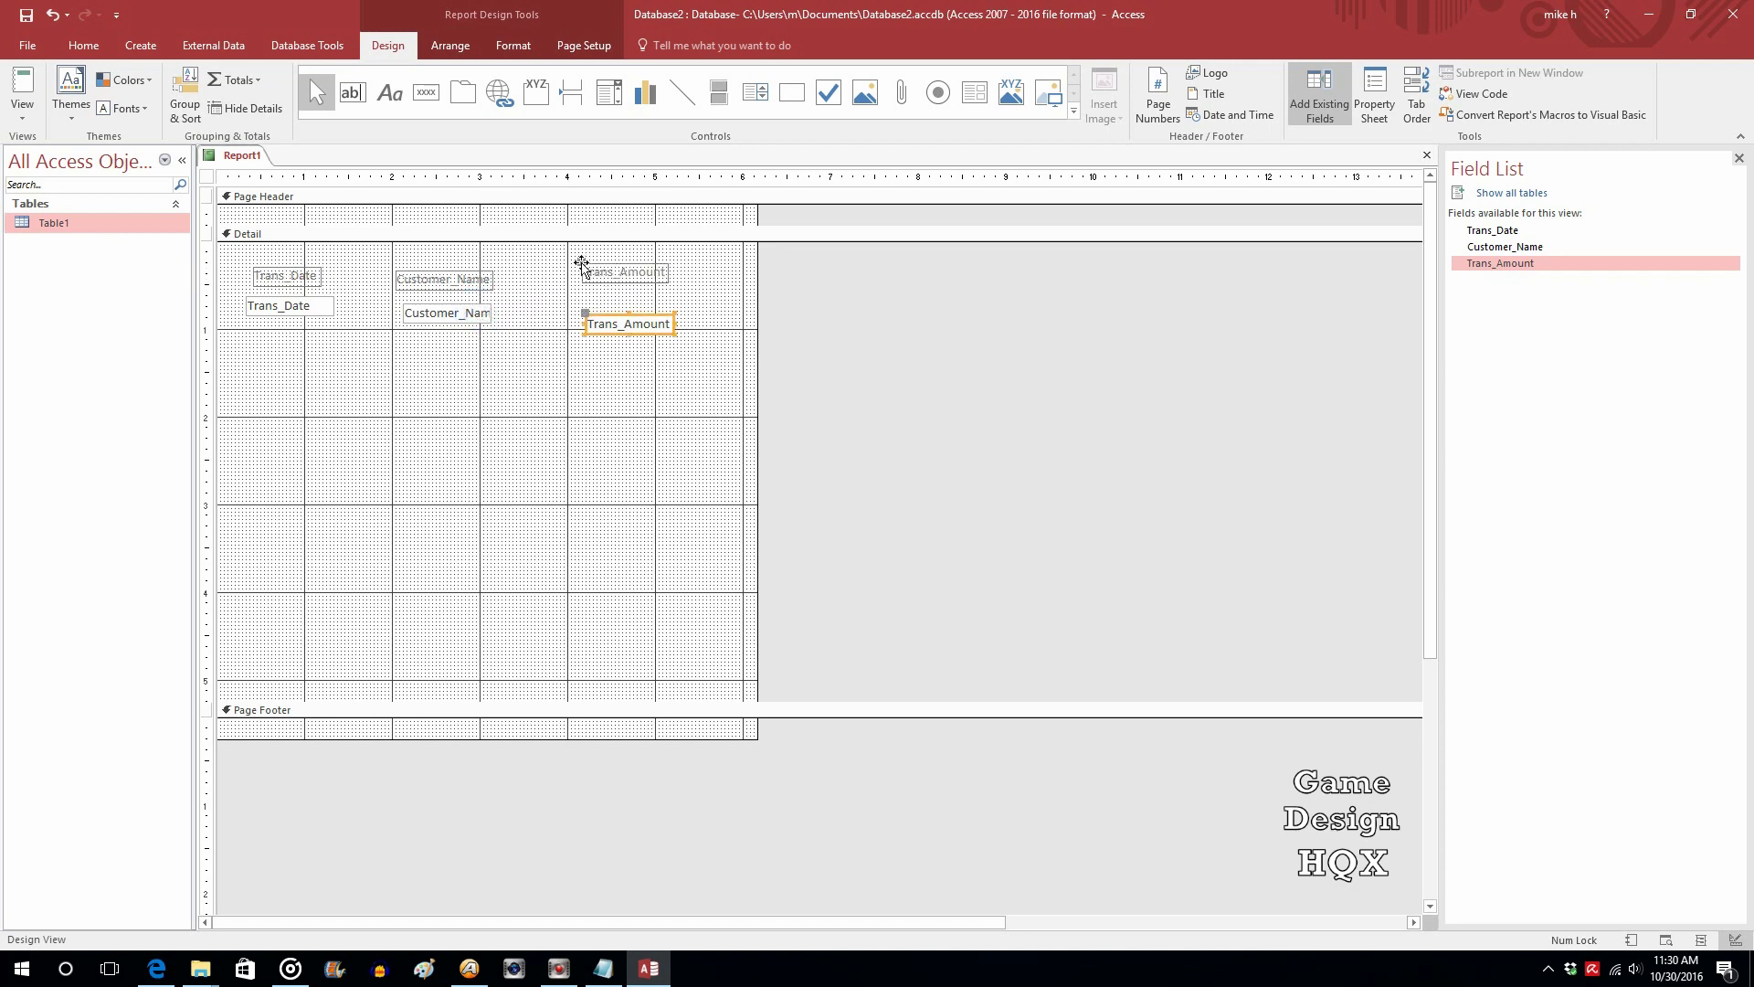
left_click_drag(586, 319, 586, 305)
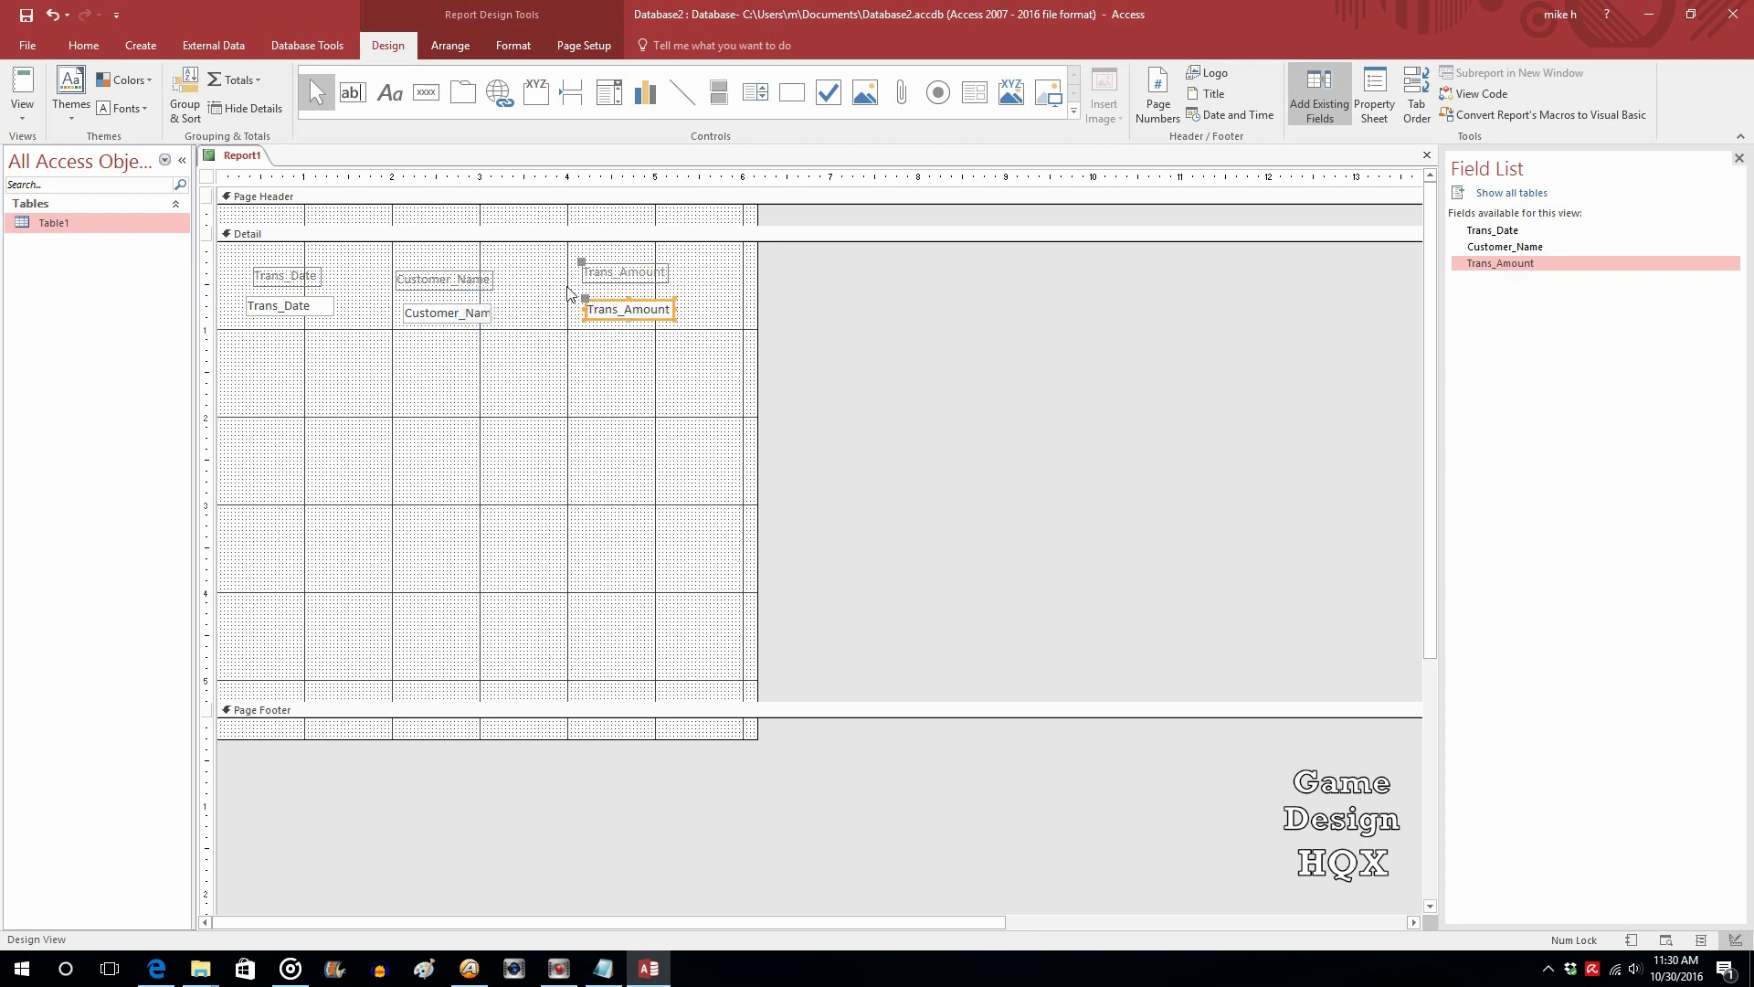
left_click(20, 91)
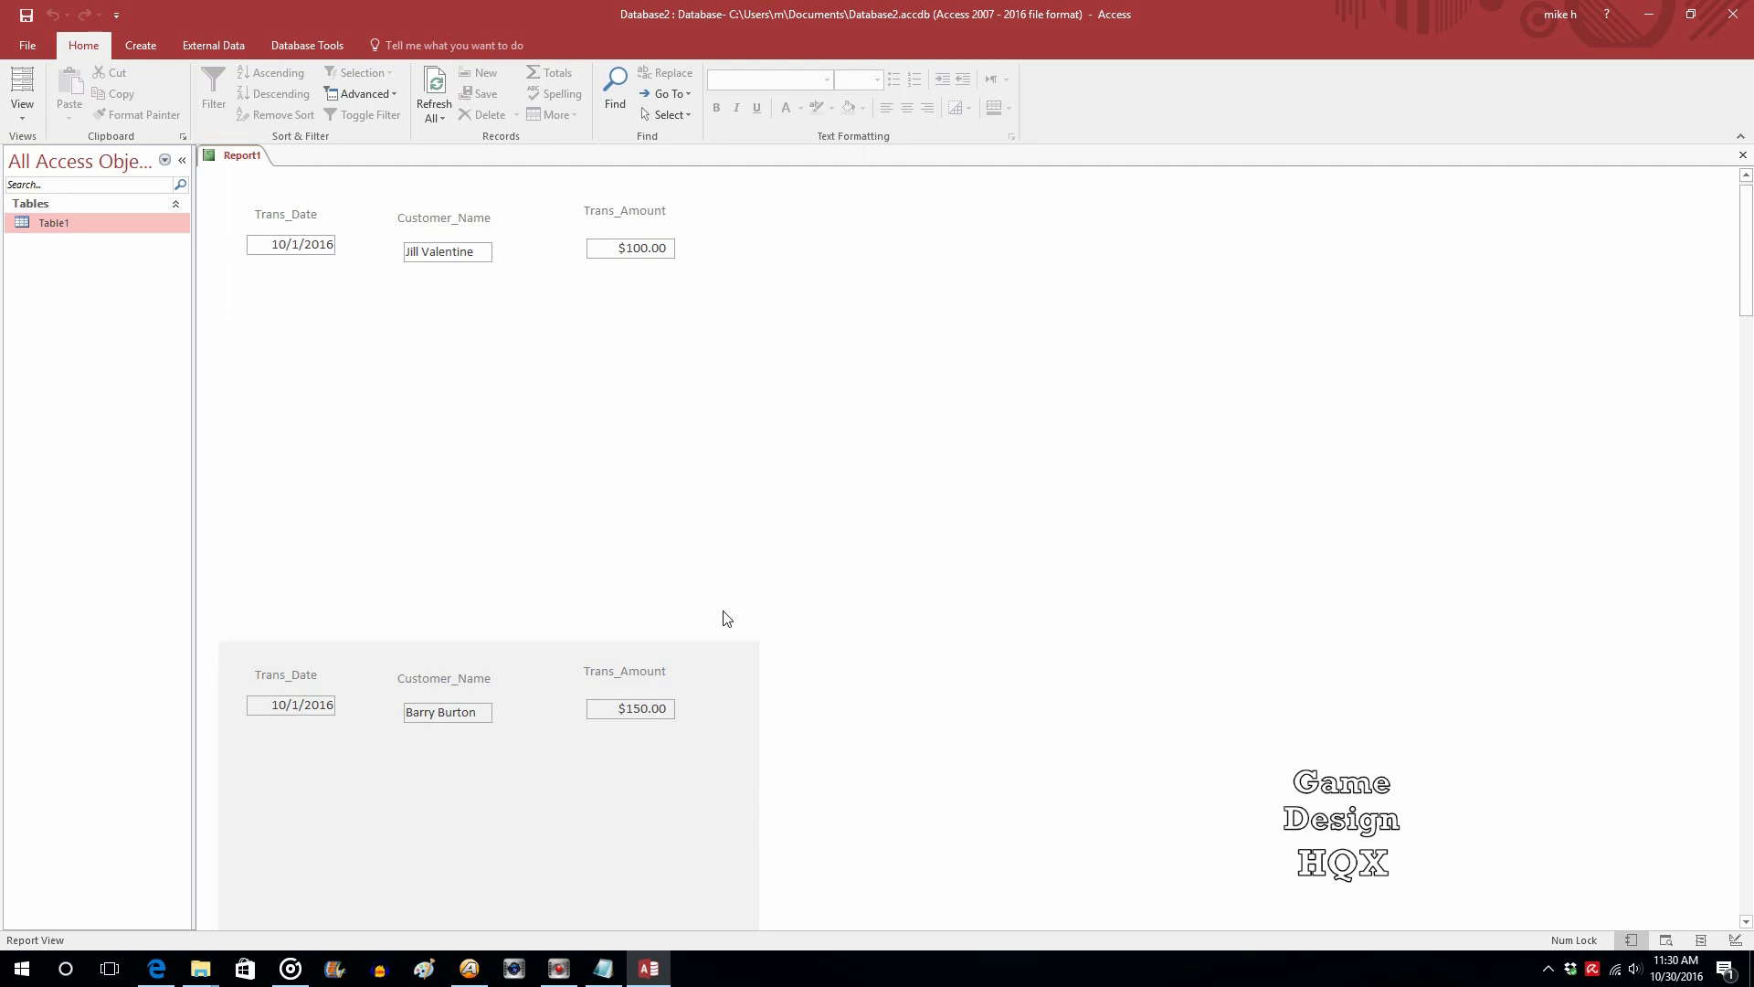
scroll(727, 619, "down", 2)
scroll(548, 732, "down", 2)
scroll(543, 723, "up", 2)
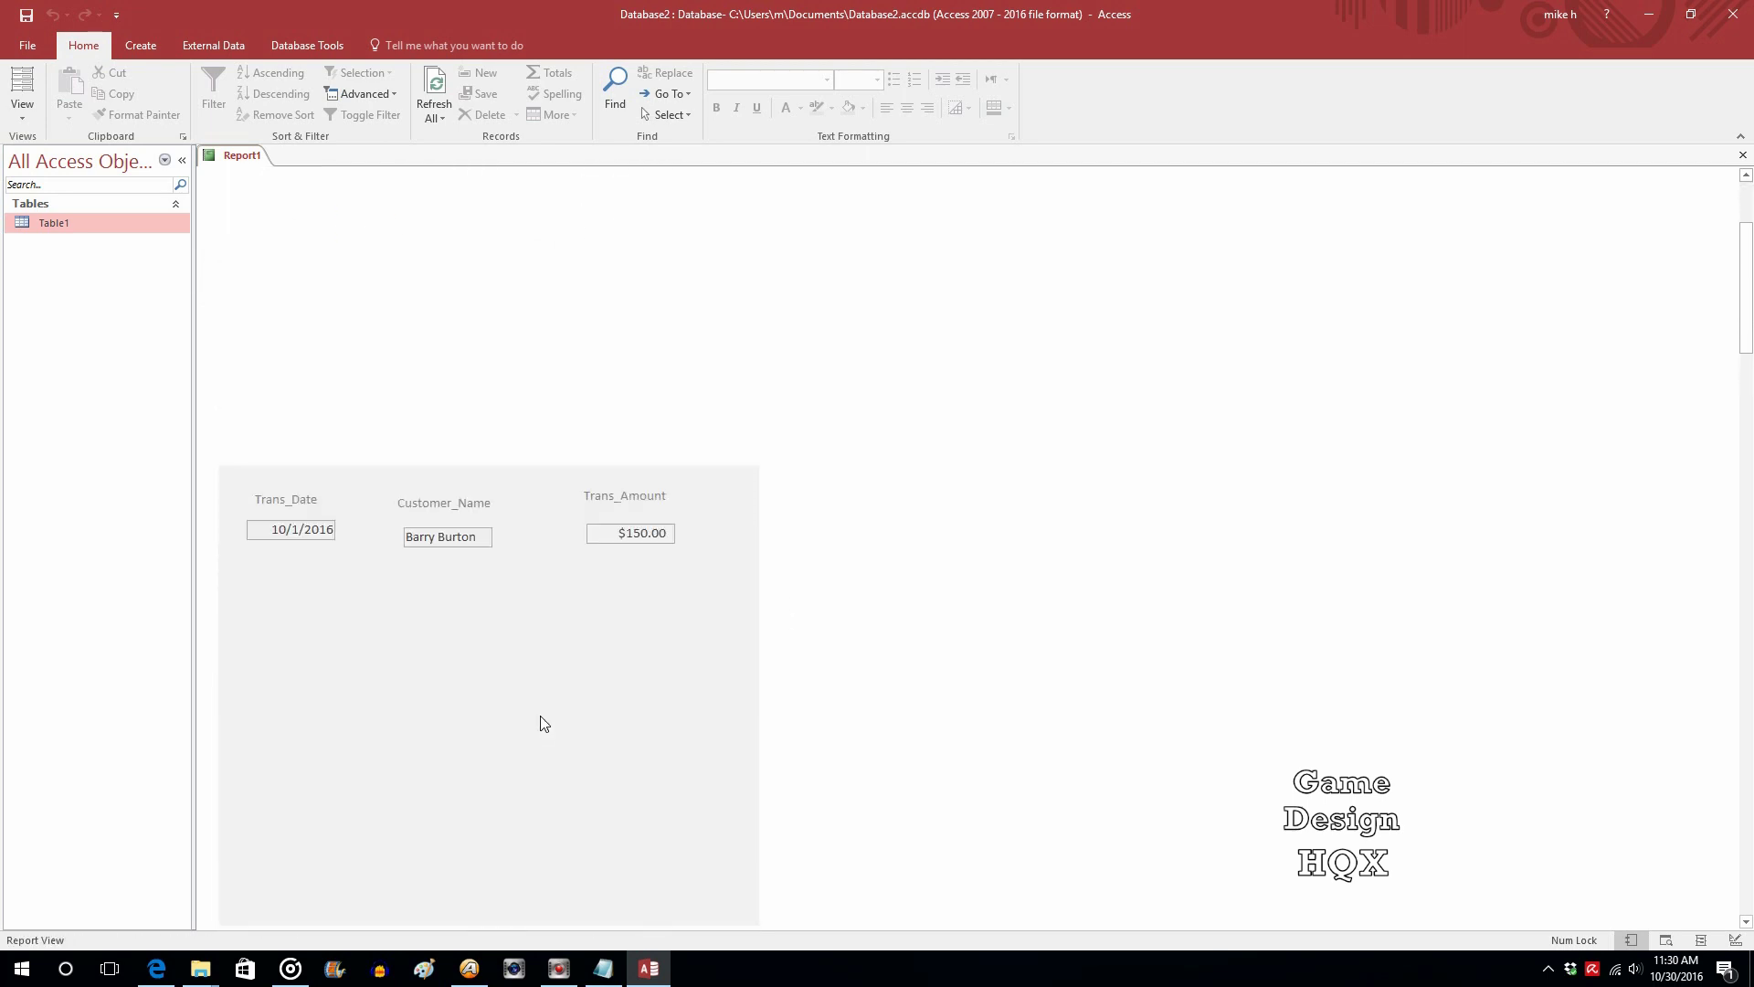
scroll(544, 724, "up", 2)
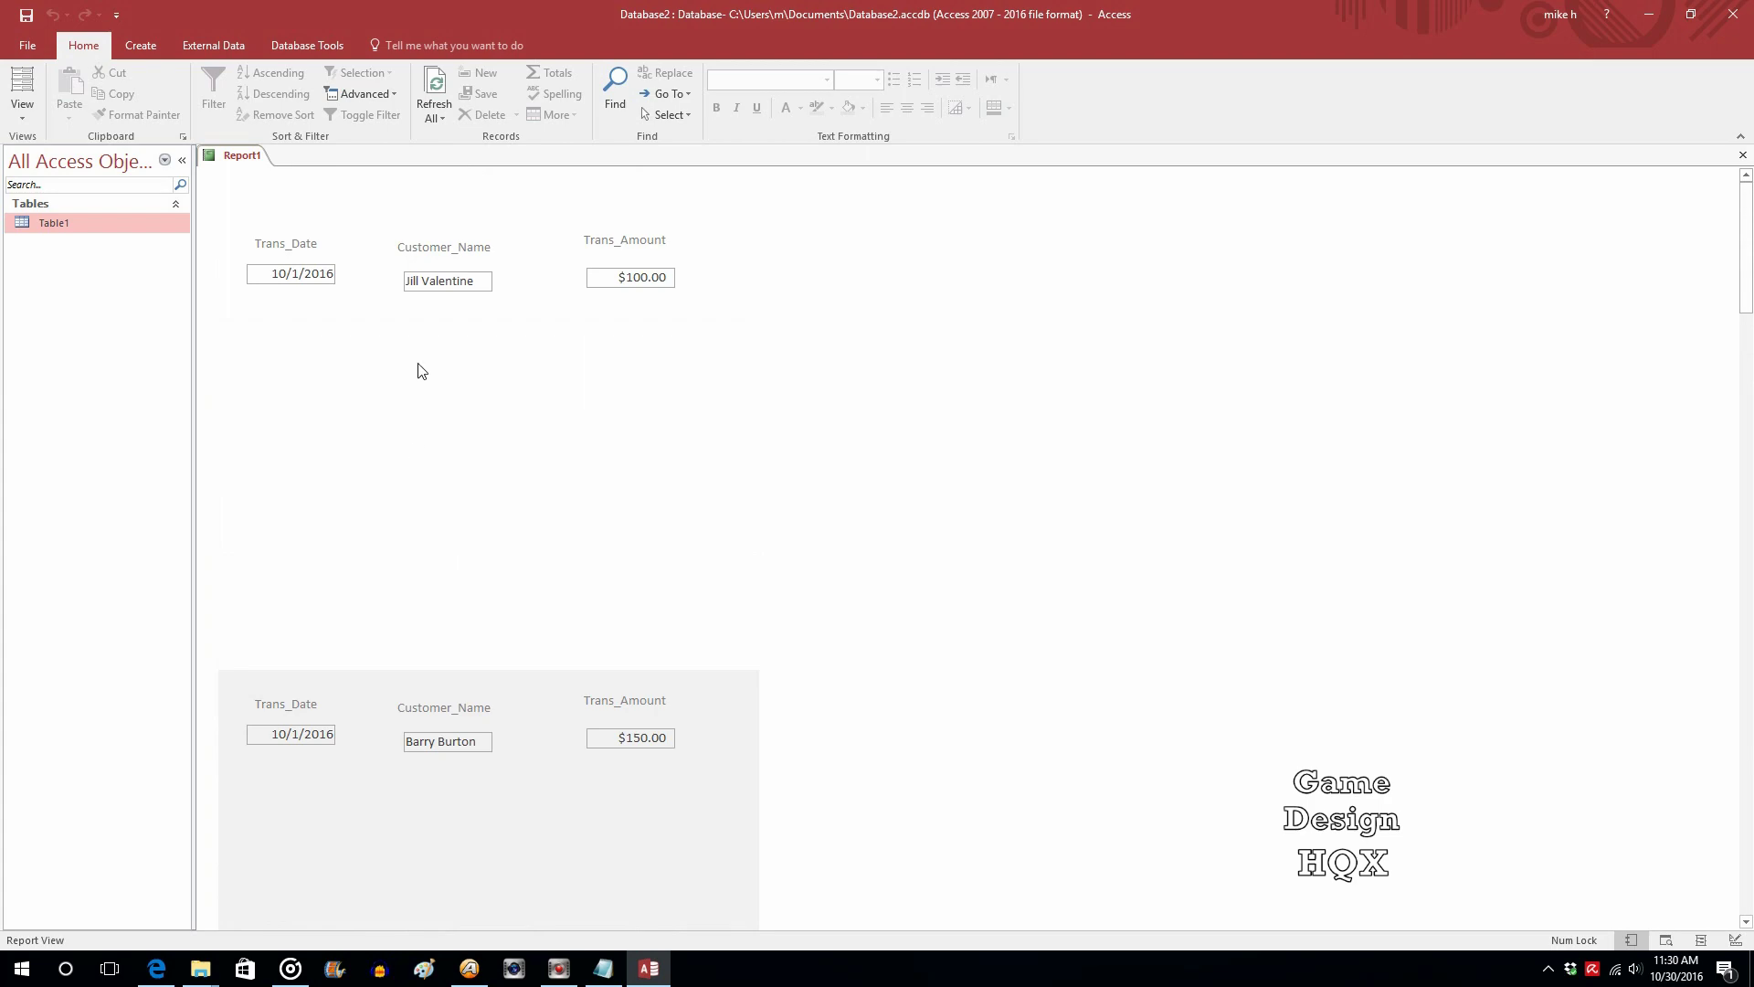
left_click(22, 108)
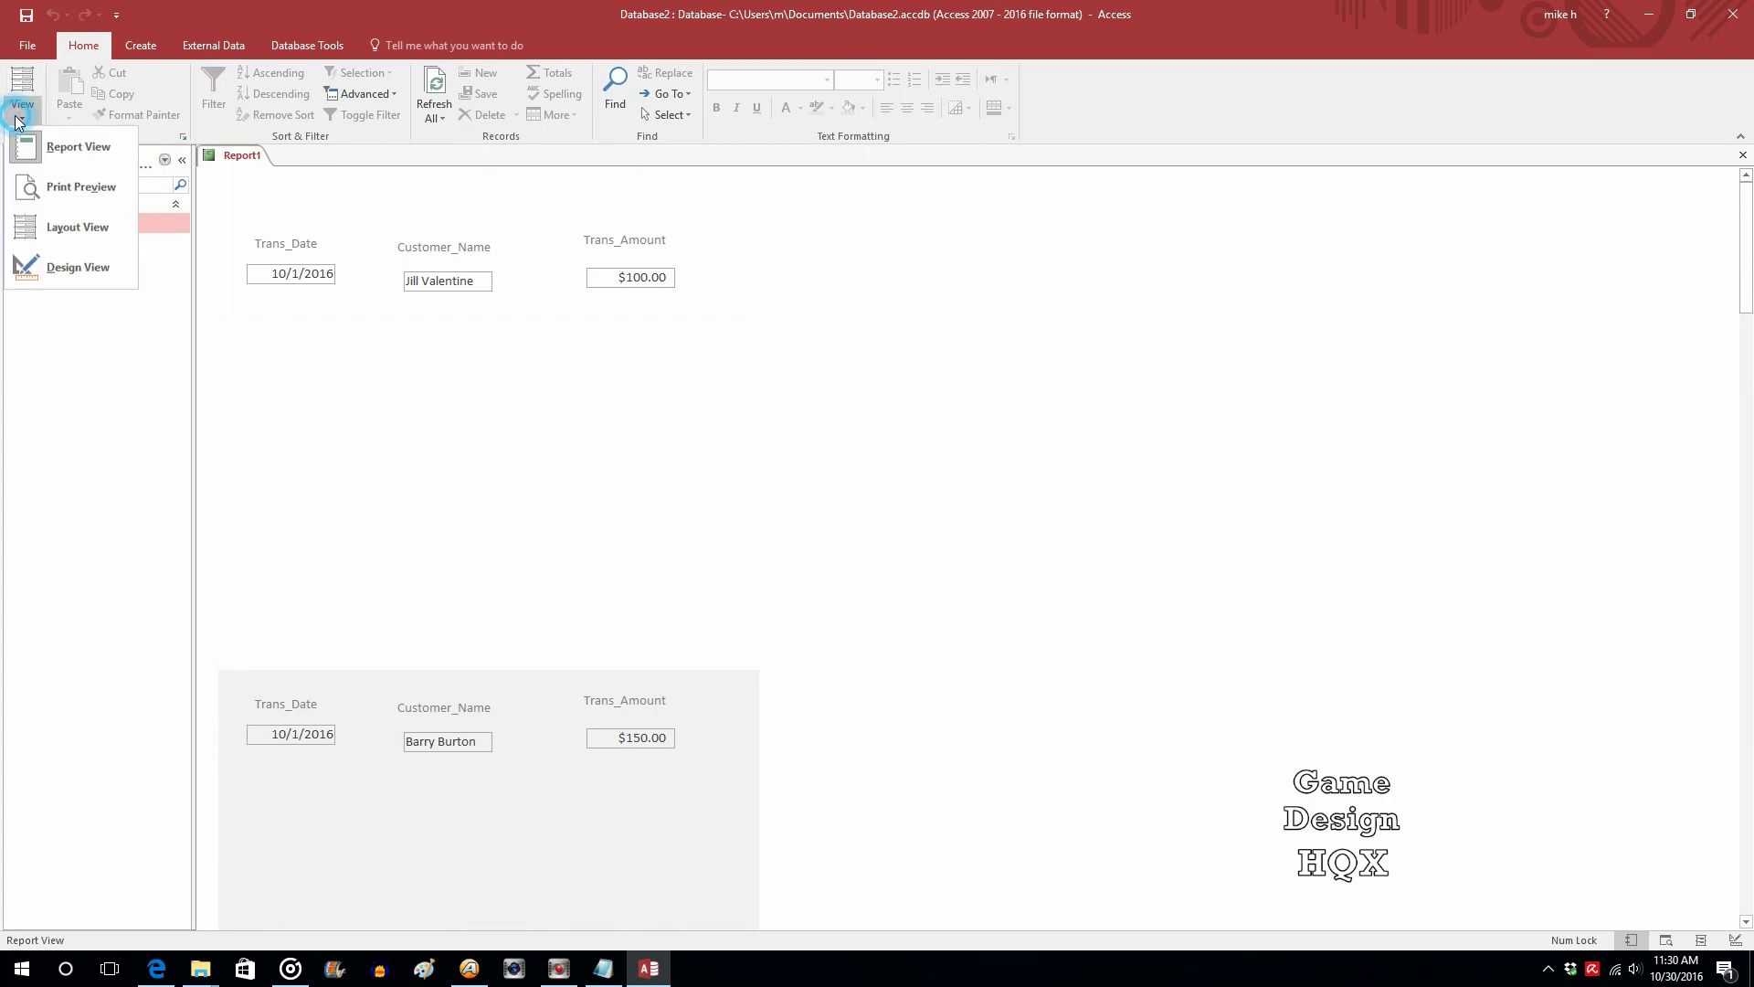
left_click(66, 275)
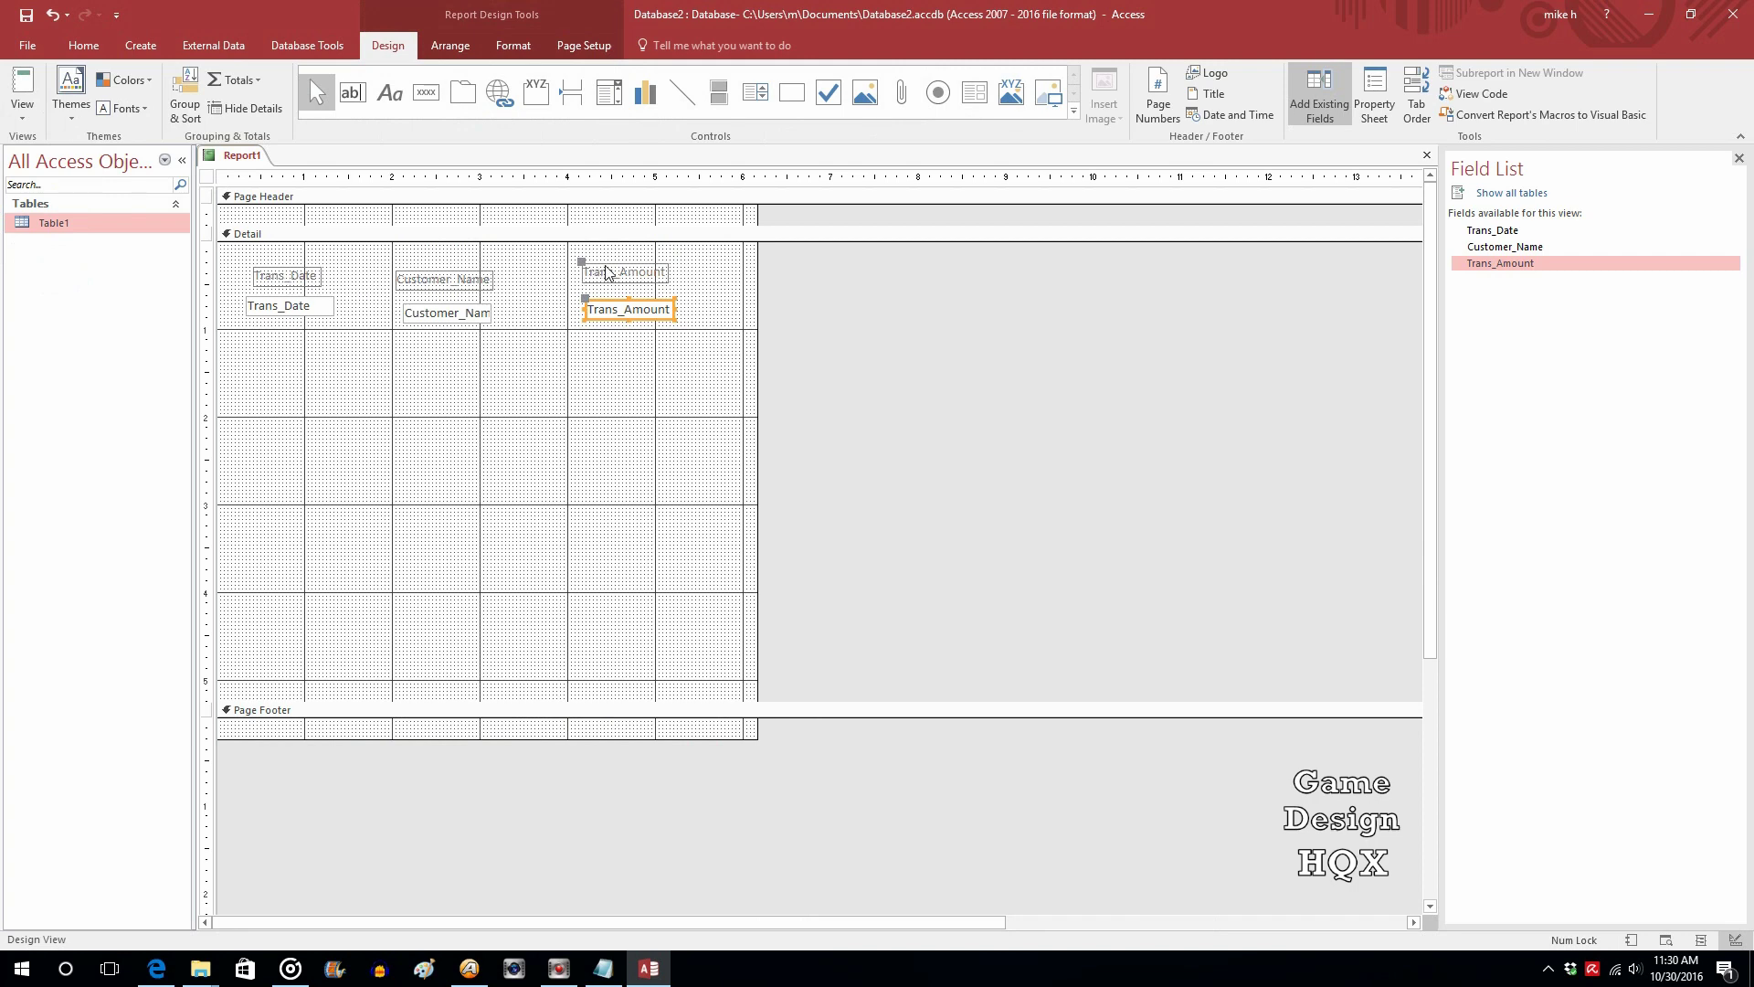
left_click(22, 86)
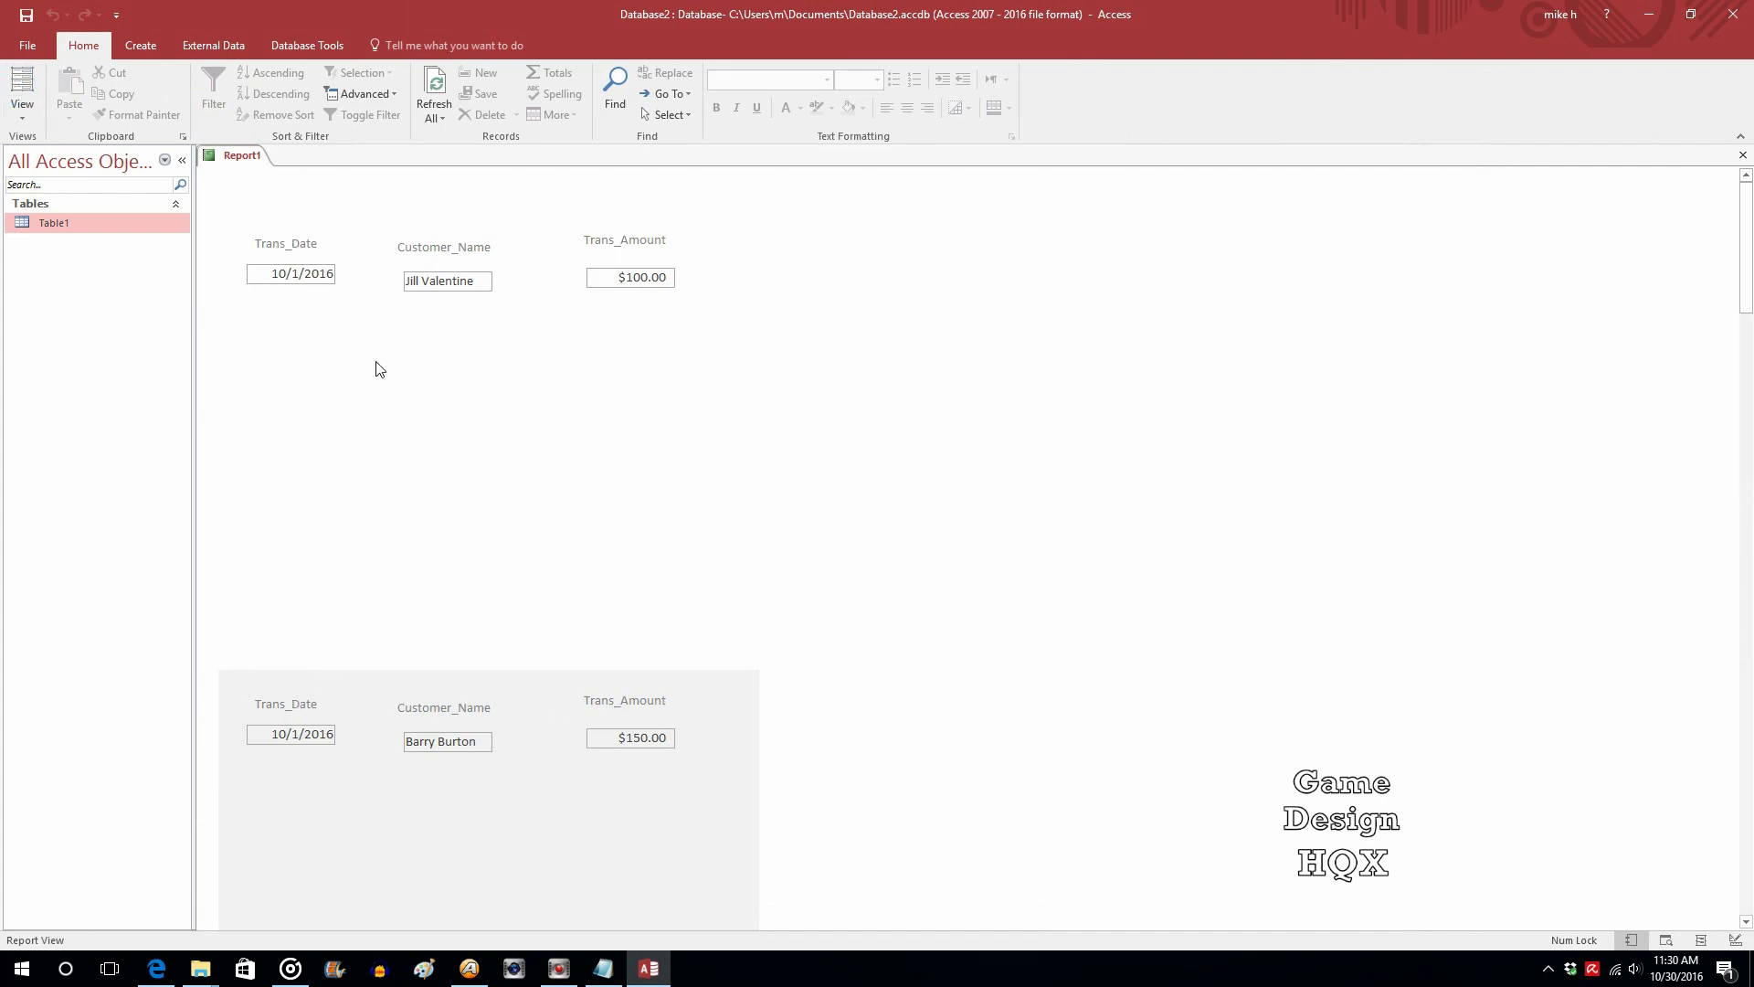
left_click(16, 108)
left_click(29, 267)
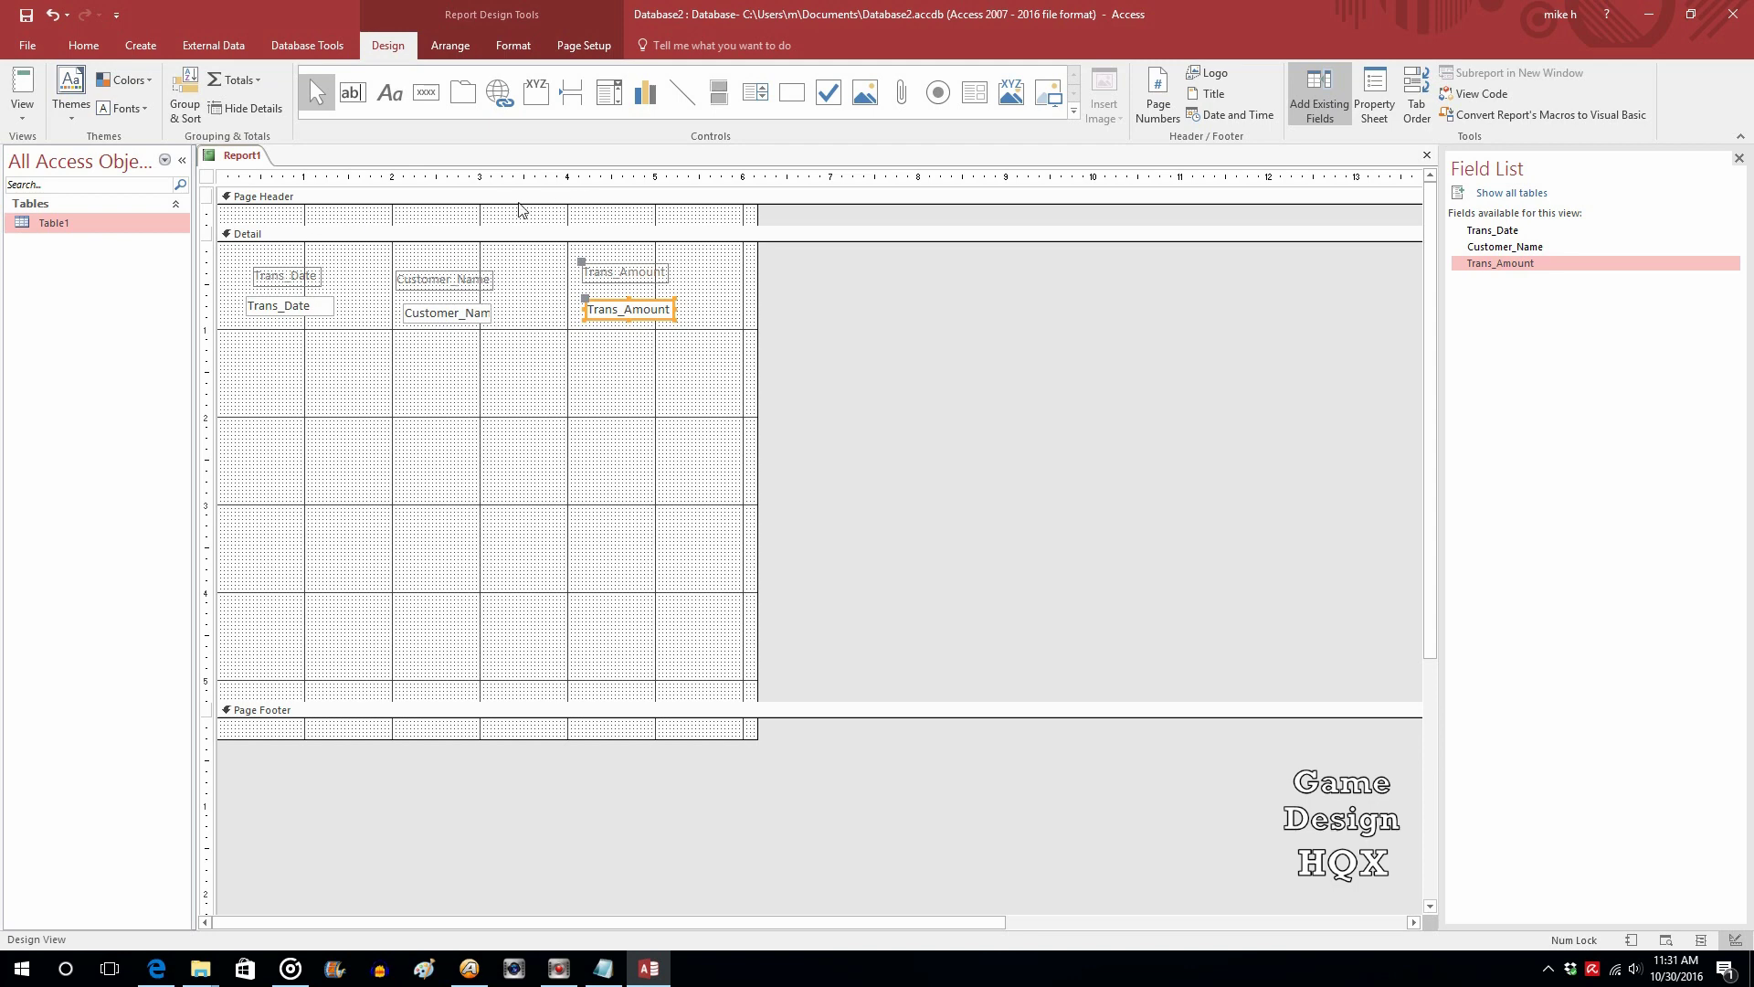
- Delete the Trans_Date, Customer_Name and Trans_Amount labels from the Detail section
left_click(273, 277)
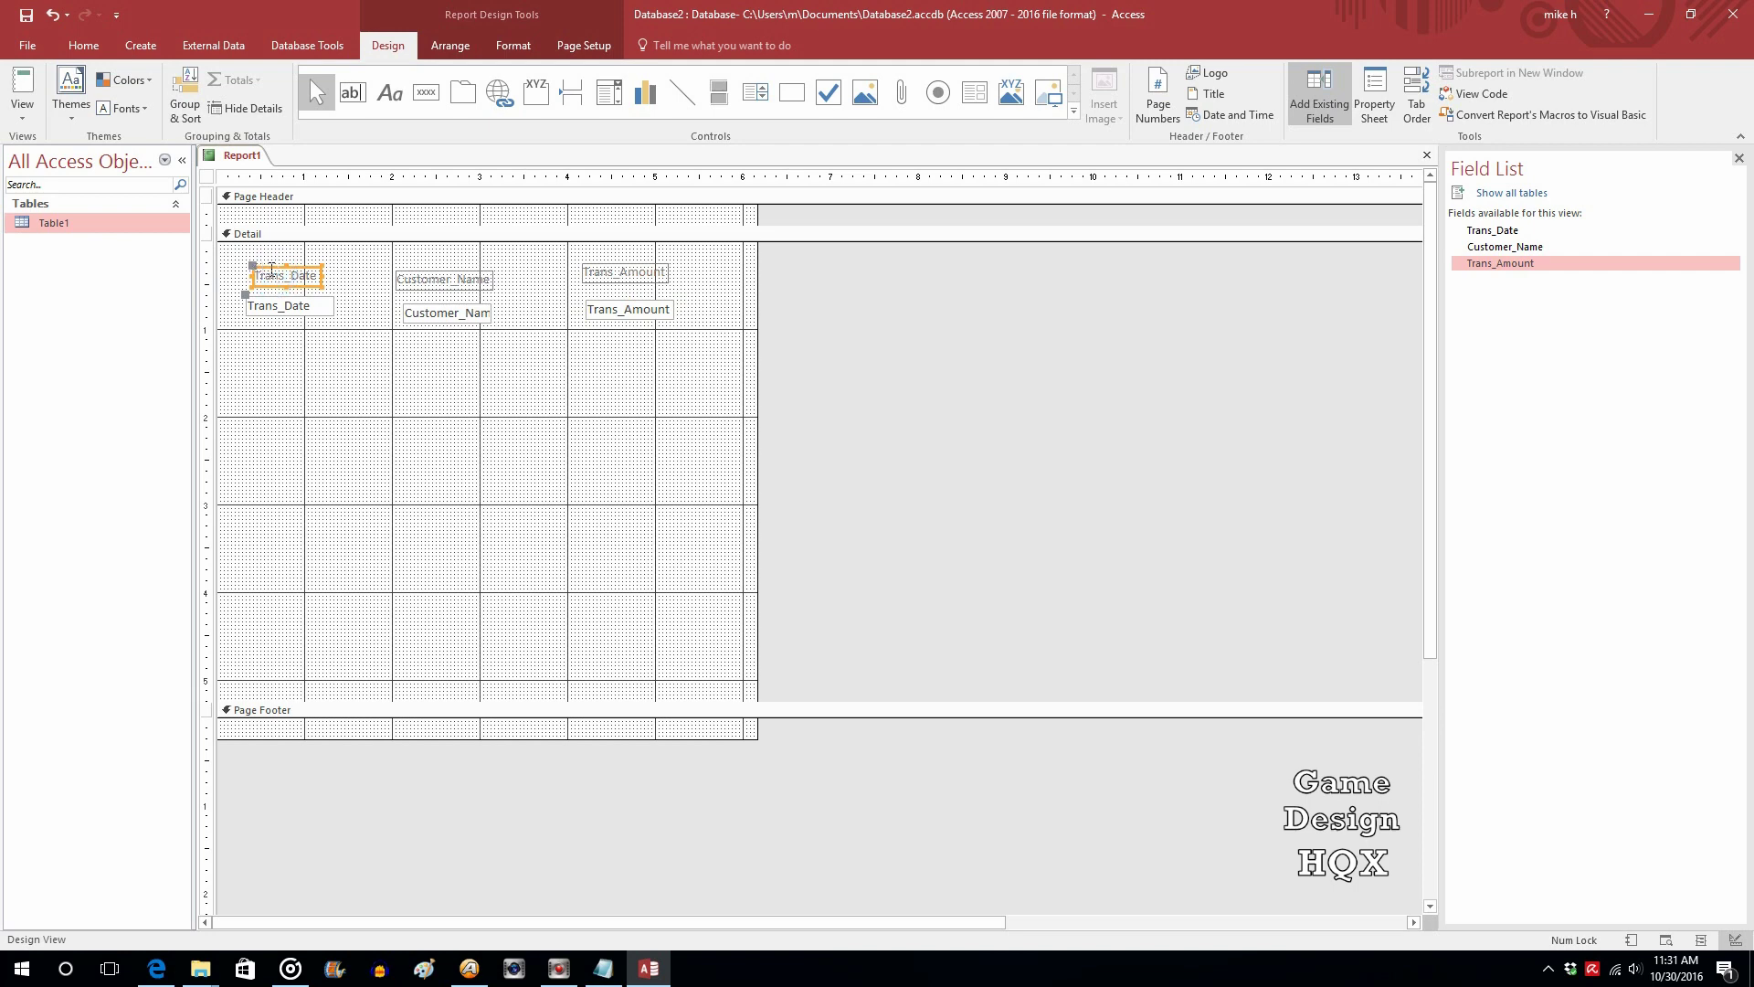
key("Delete")
left_click(420, 275)
key("Delete")
left_click(631, 272)
key("Delete")
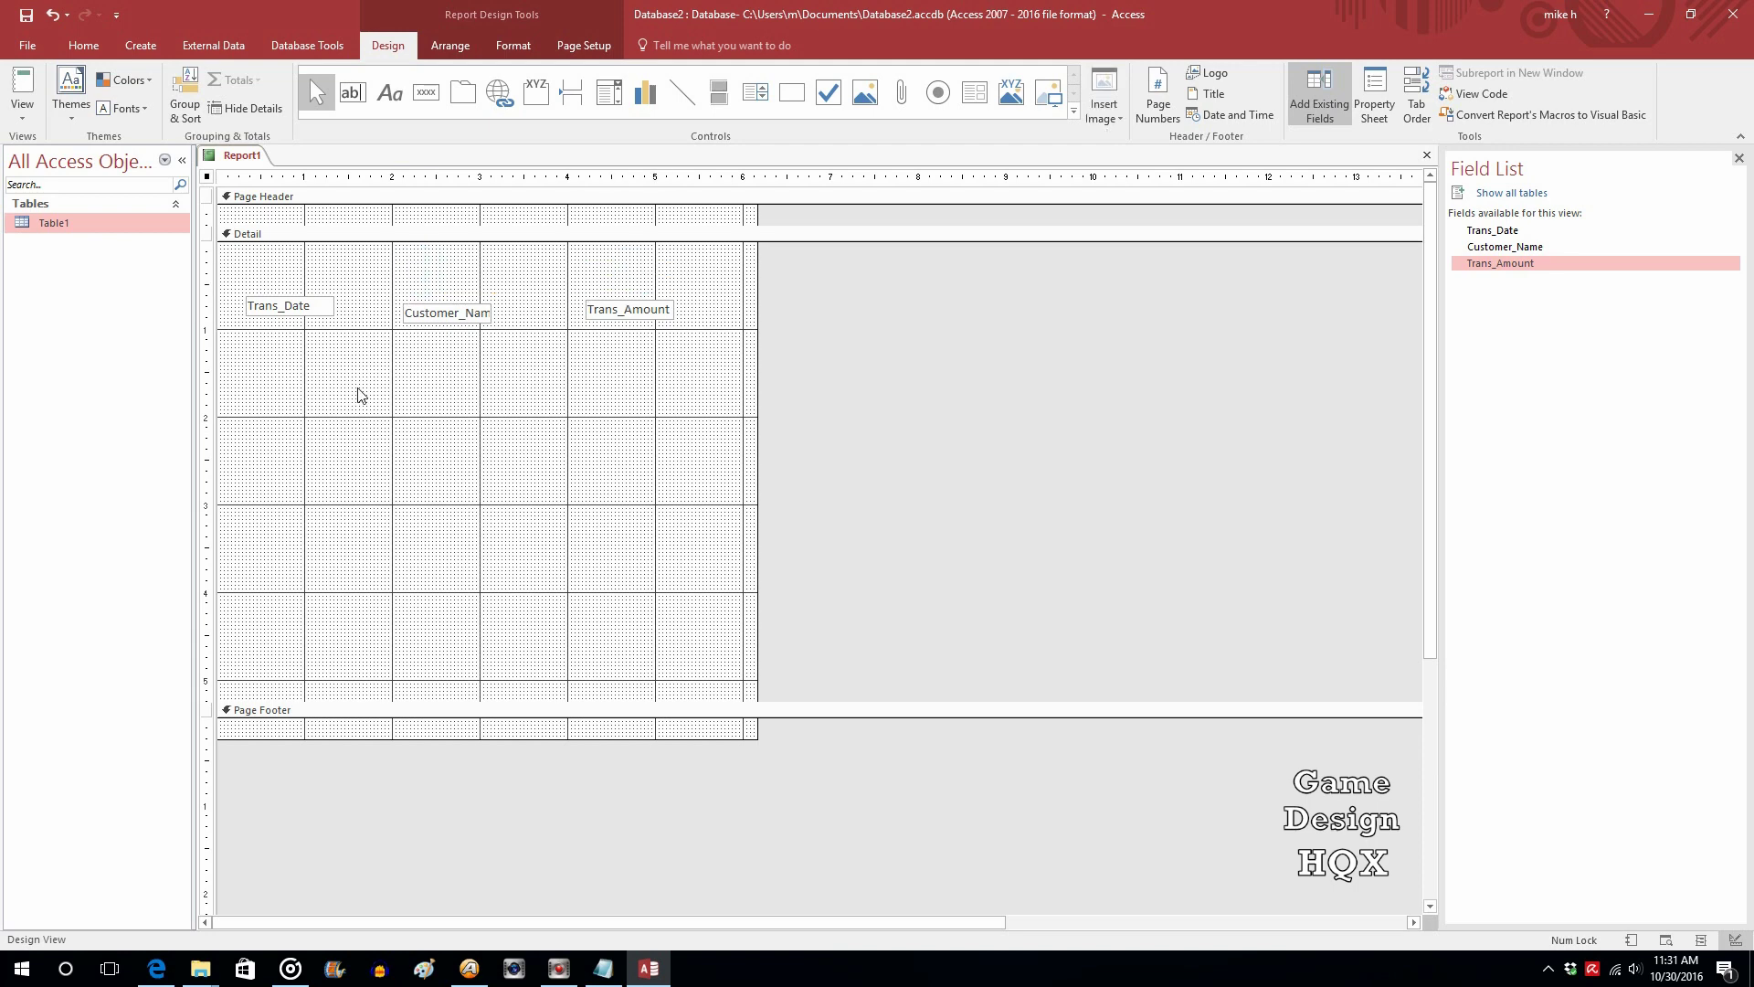
left_click(356, 388)
- Line the three text boxes up at the top of Detail and make the Page Header taller
left_click(288, 309)
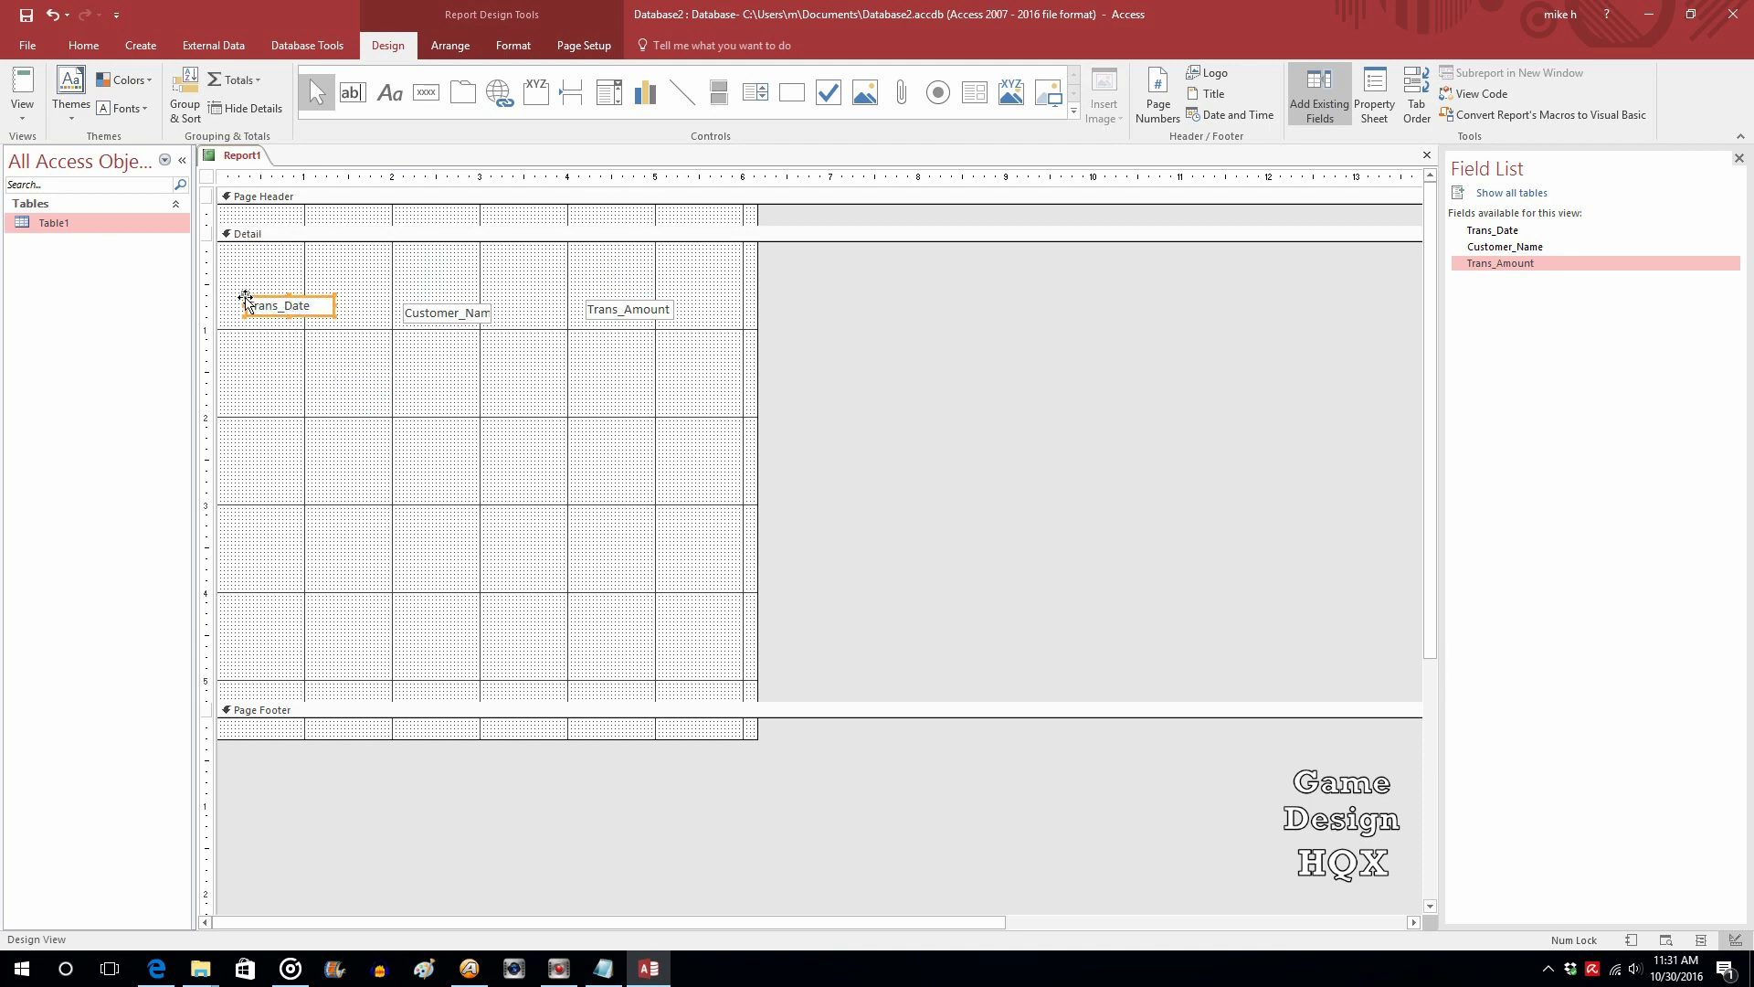
left_click_drag(245, 304, 247, 266)
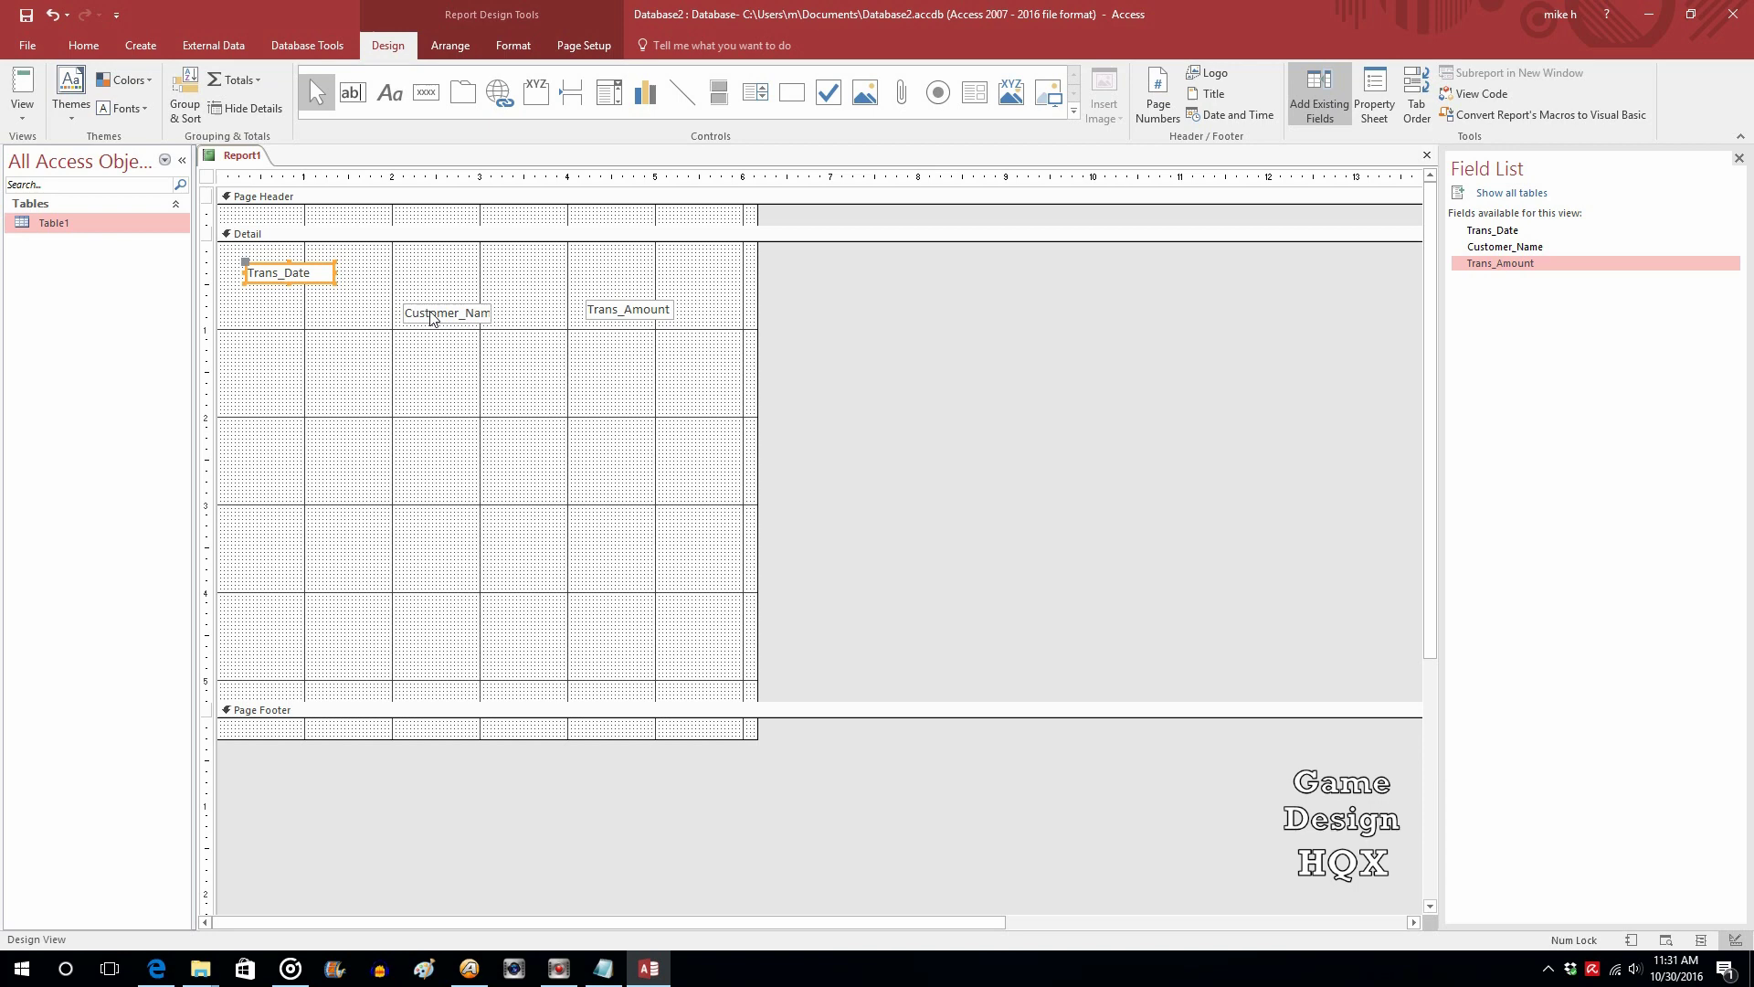
left_click_drag(404, 305, 400, 264)
left_click_drag(602, 307, 565, 263)
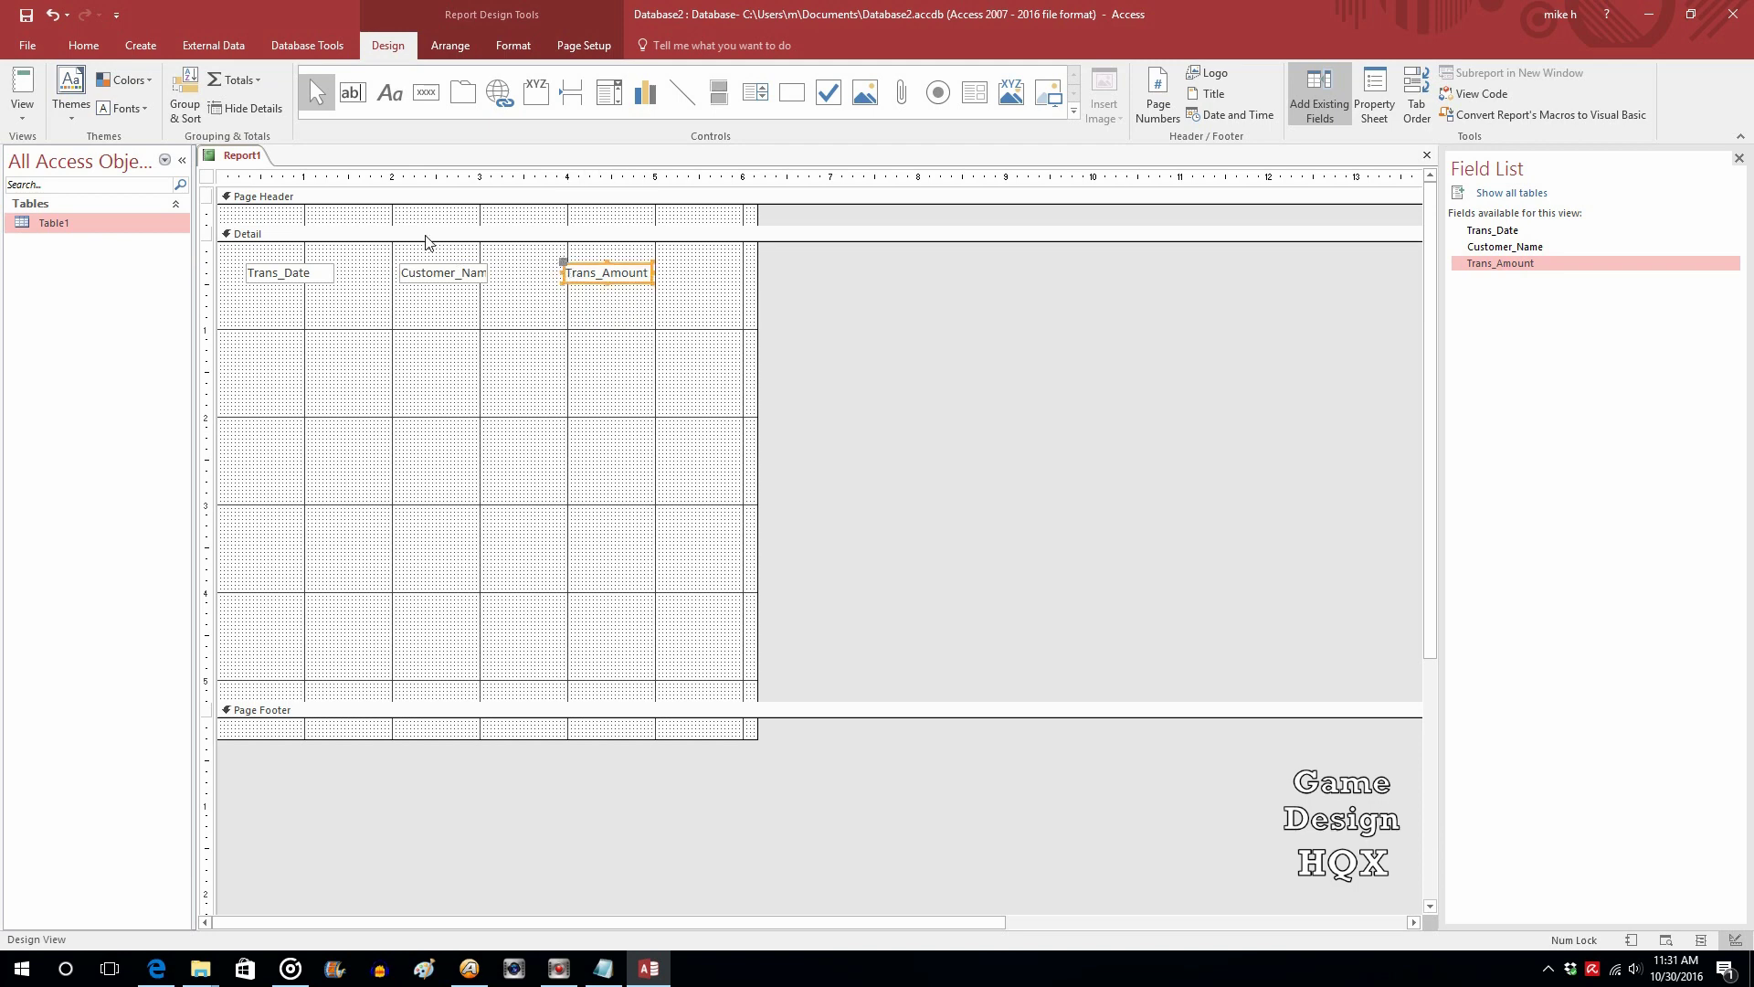
left_click(405, 226)
left_click_drag(405, 226, 404, 249)
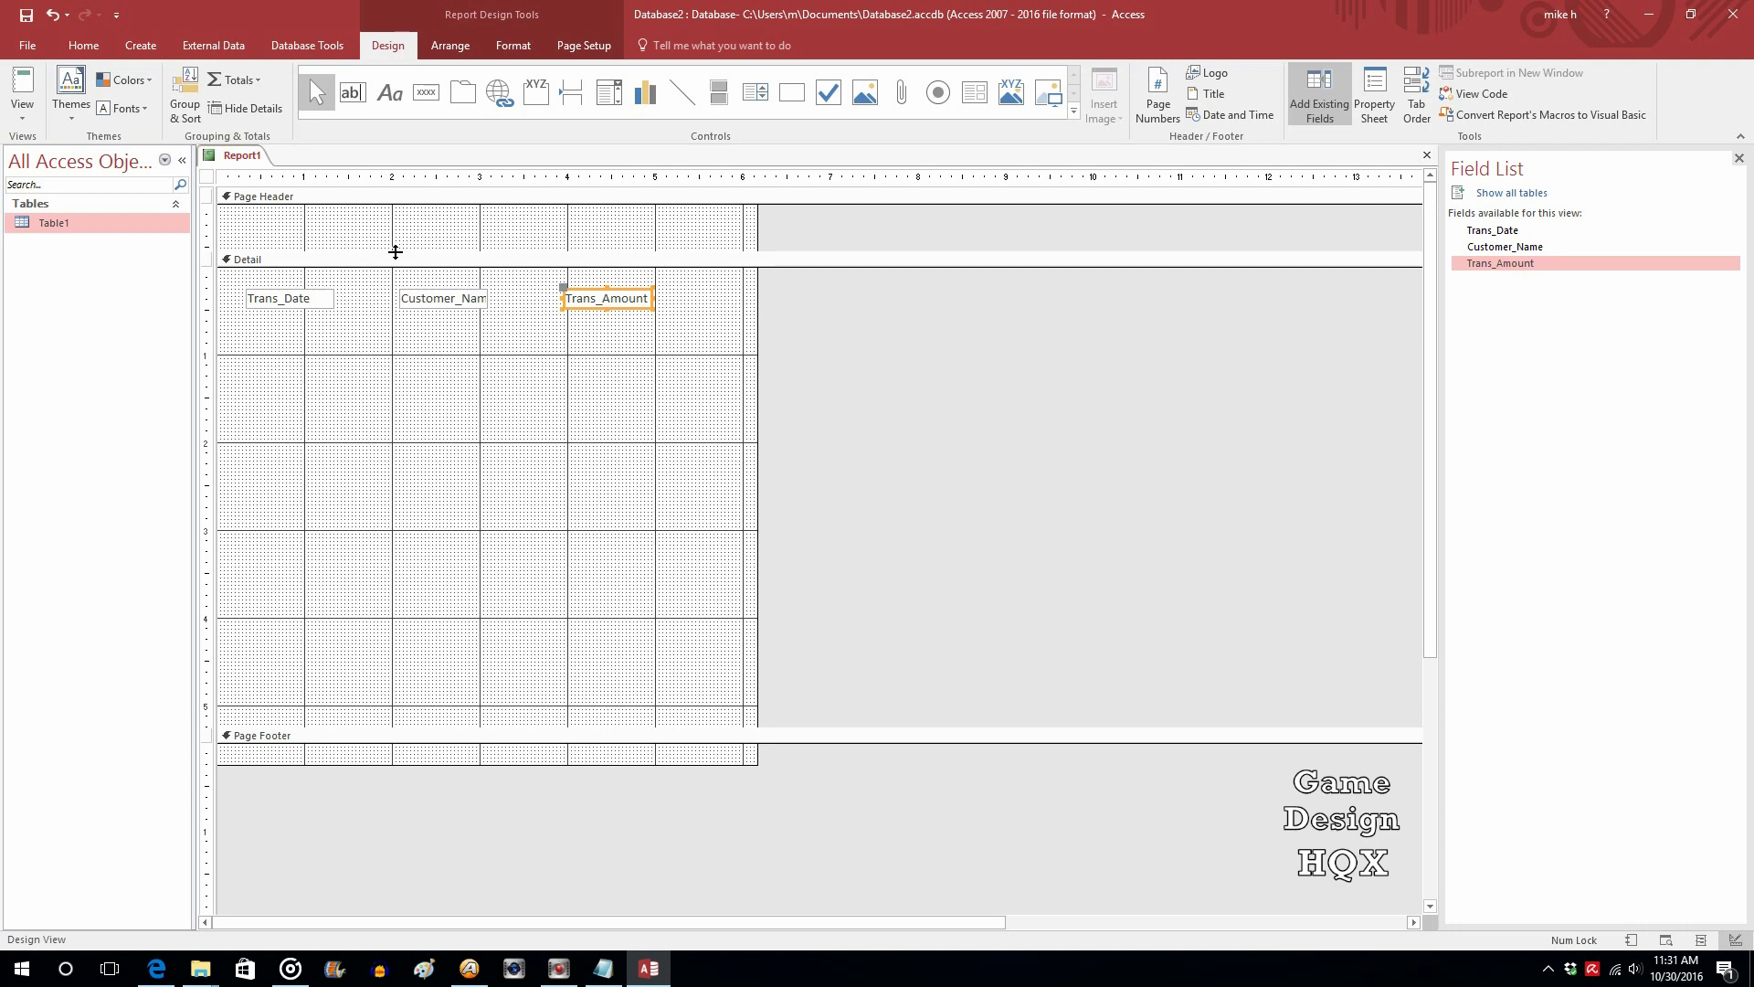
left_click_drag(396, 252, 394, 278)
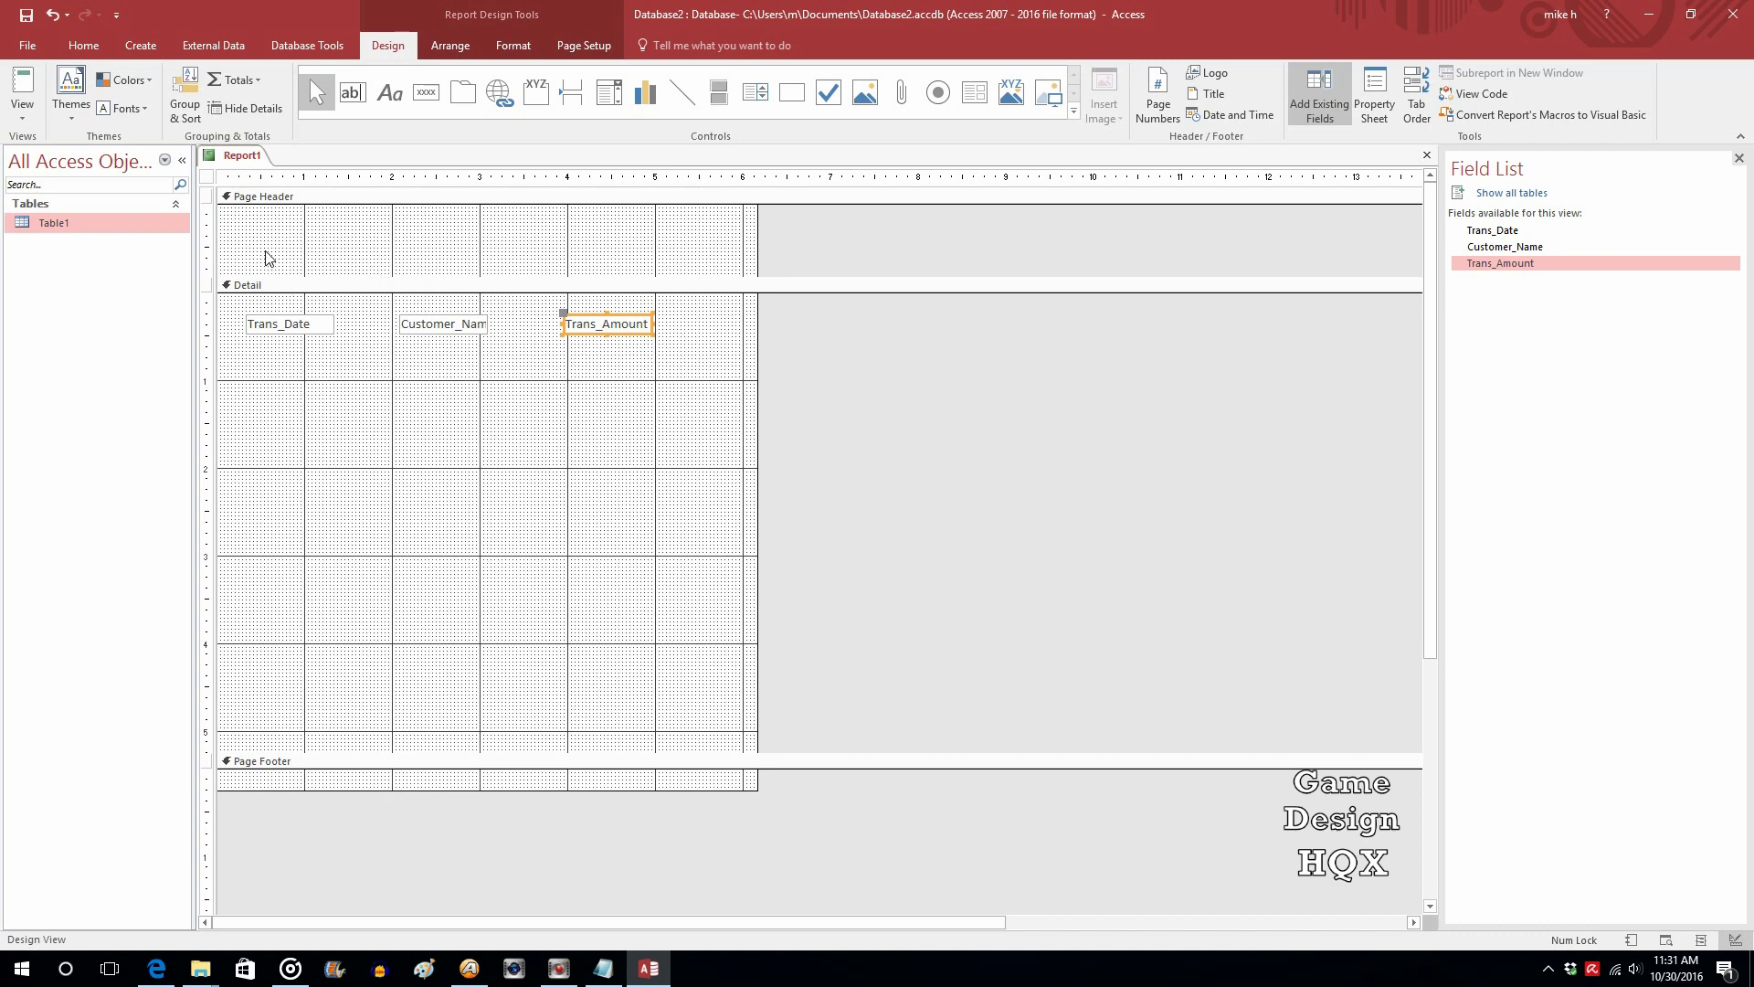
- Draw a 'Transaction Date' heading label in the Page Header
left_click(397, 97)
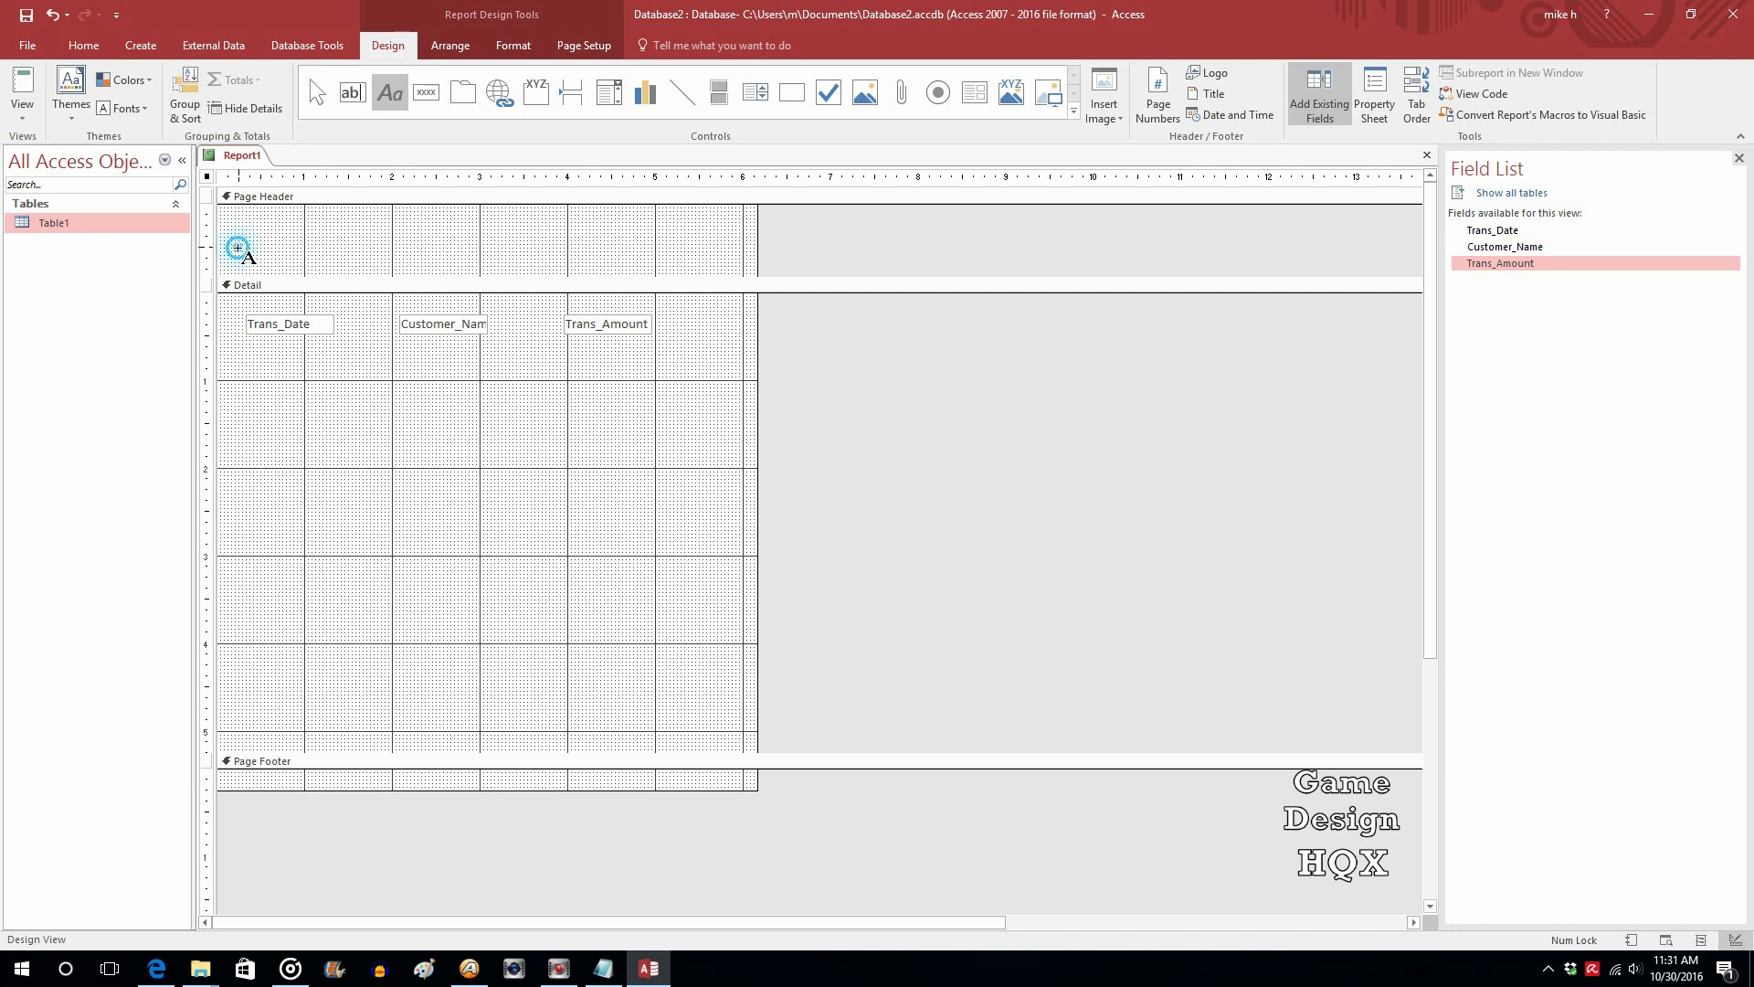
left_click_drag(239, 249, 341, 270)
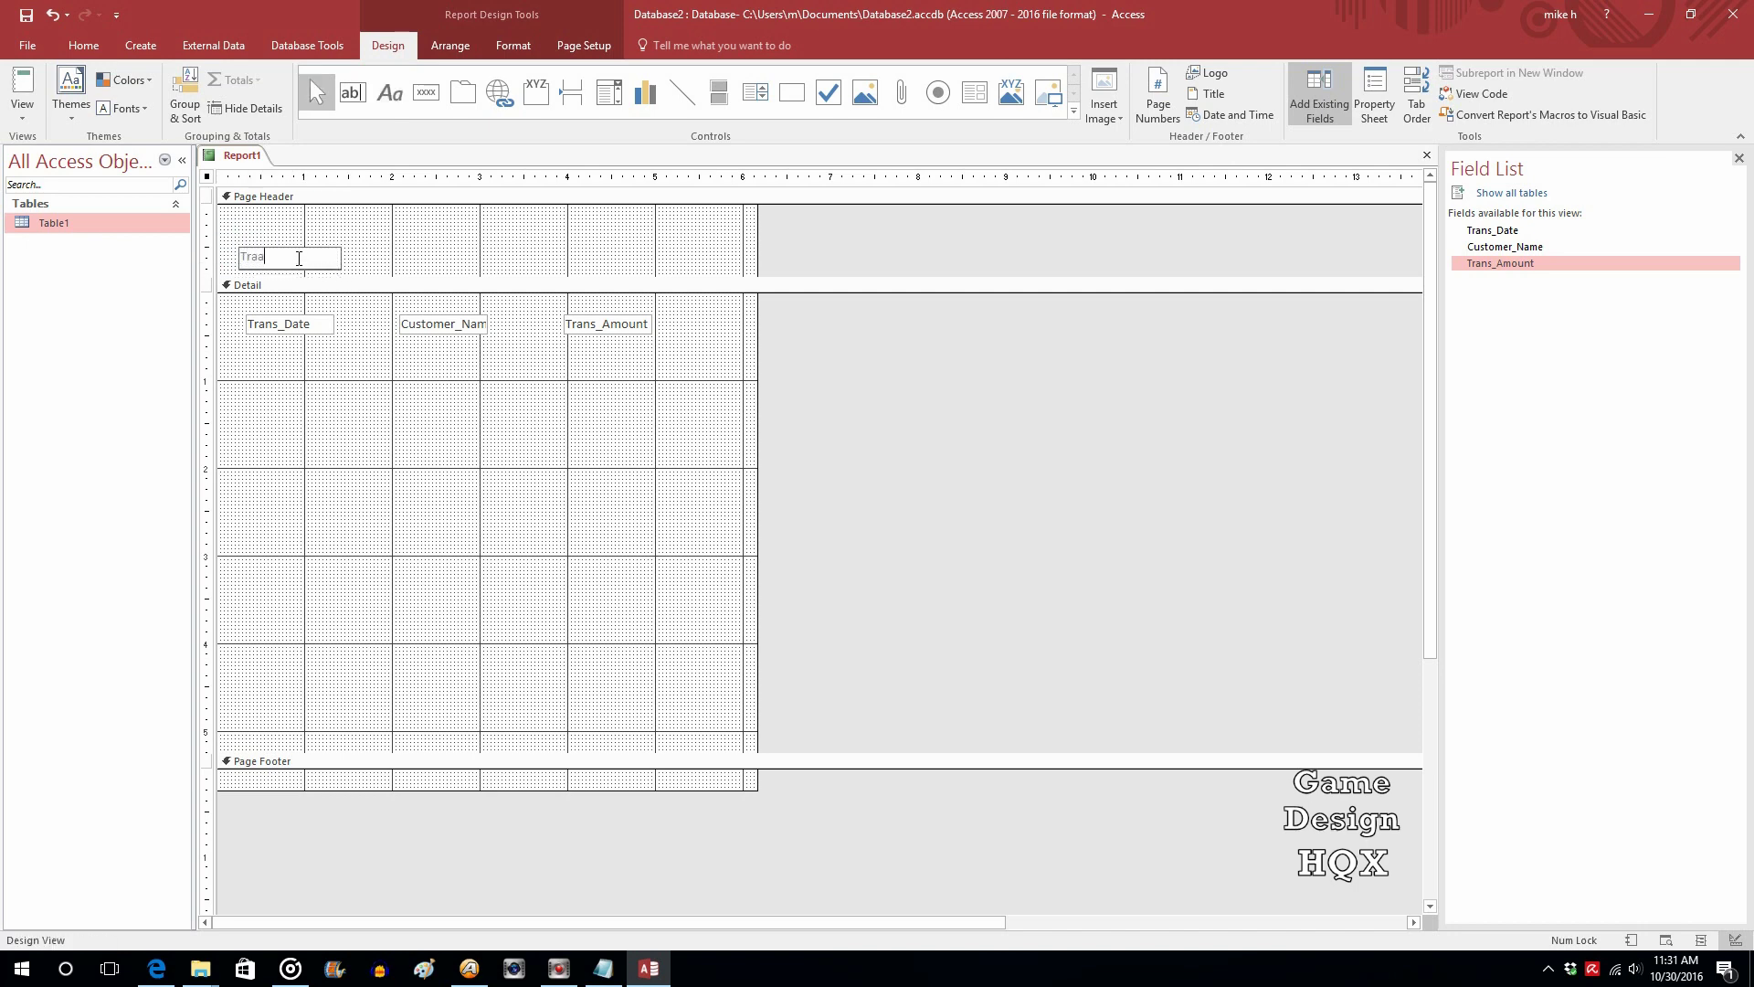
type("Transaction Date")
left_click(371, 256)
- Copy the heading over the Customer_Name column and retype it as 'Customer Name'
right_click(288, 259)
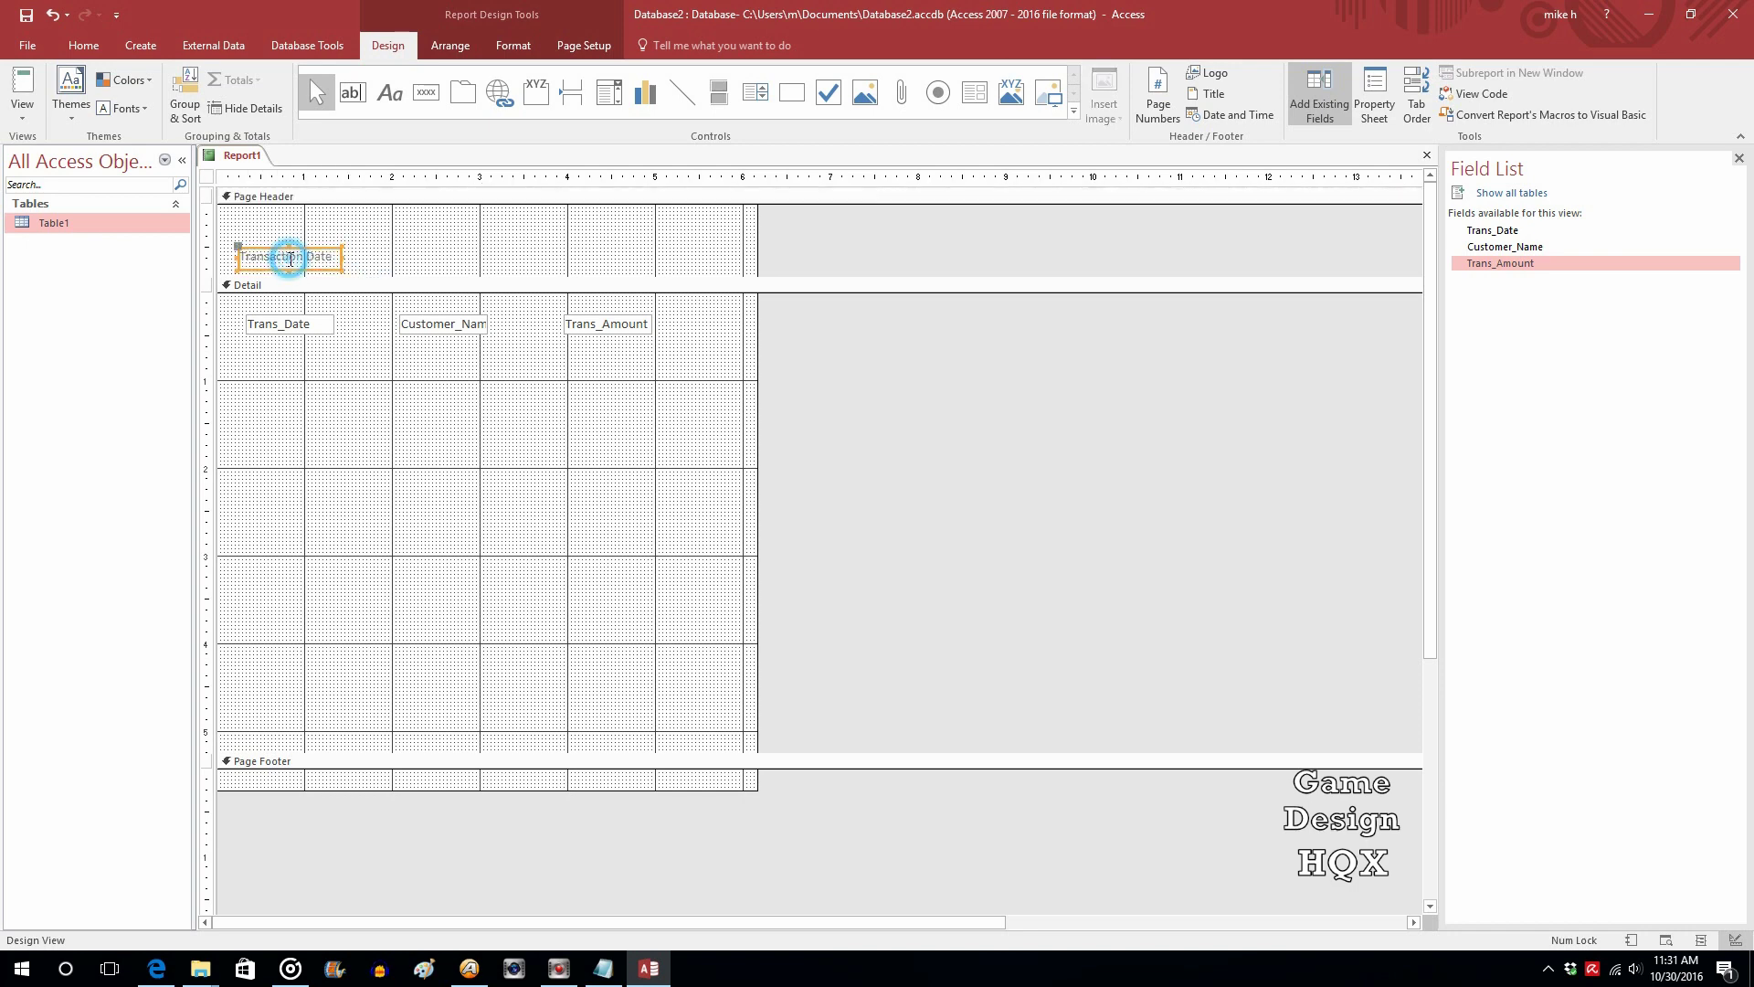
left_click(342, 379)
right_click(399, 252)
left_click(442, 331)
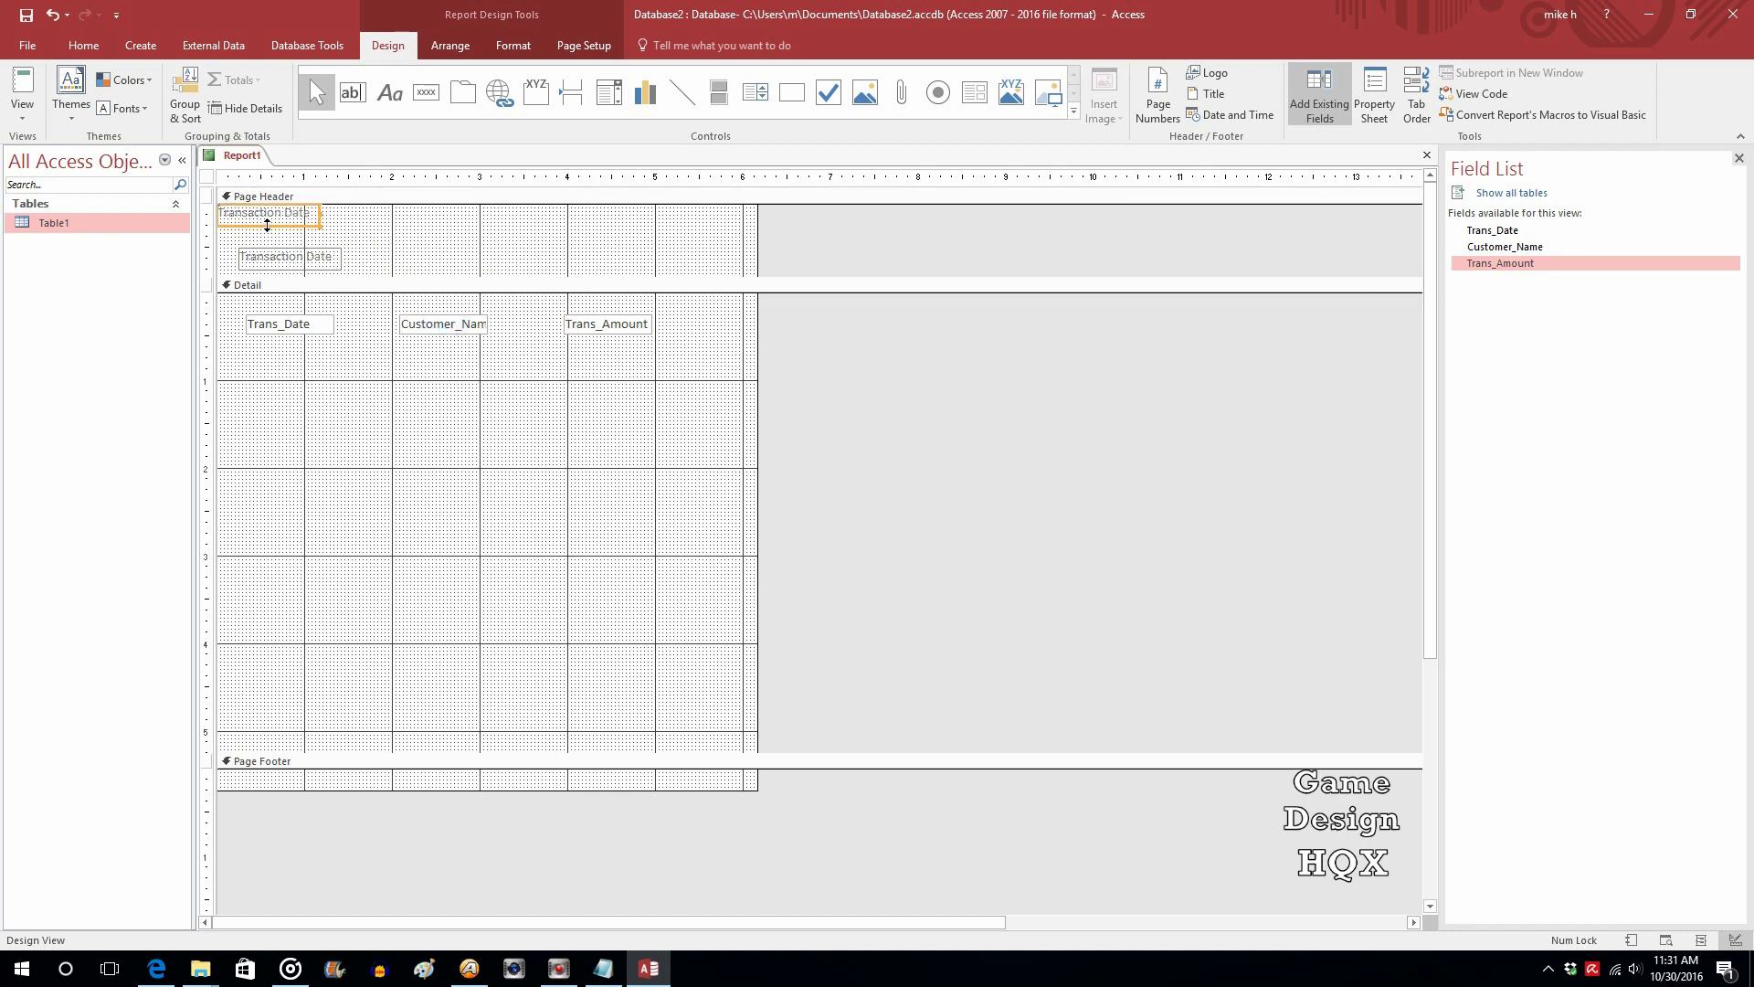
left_click_drag(291, 219, 459, 267)
double_click(462, 257)
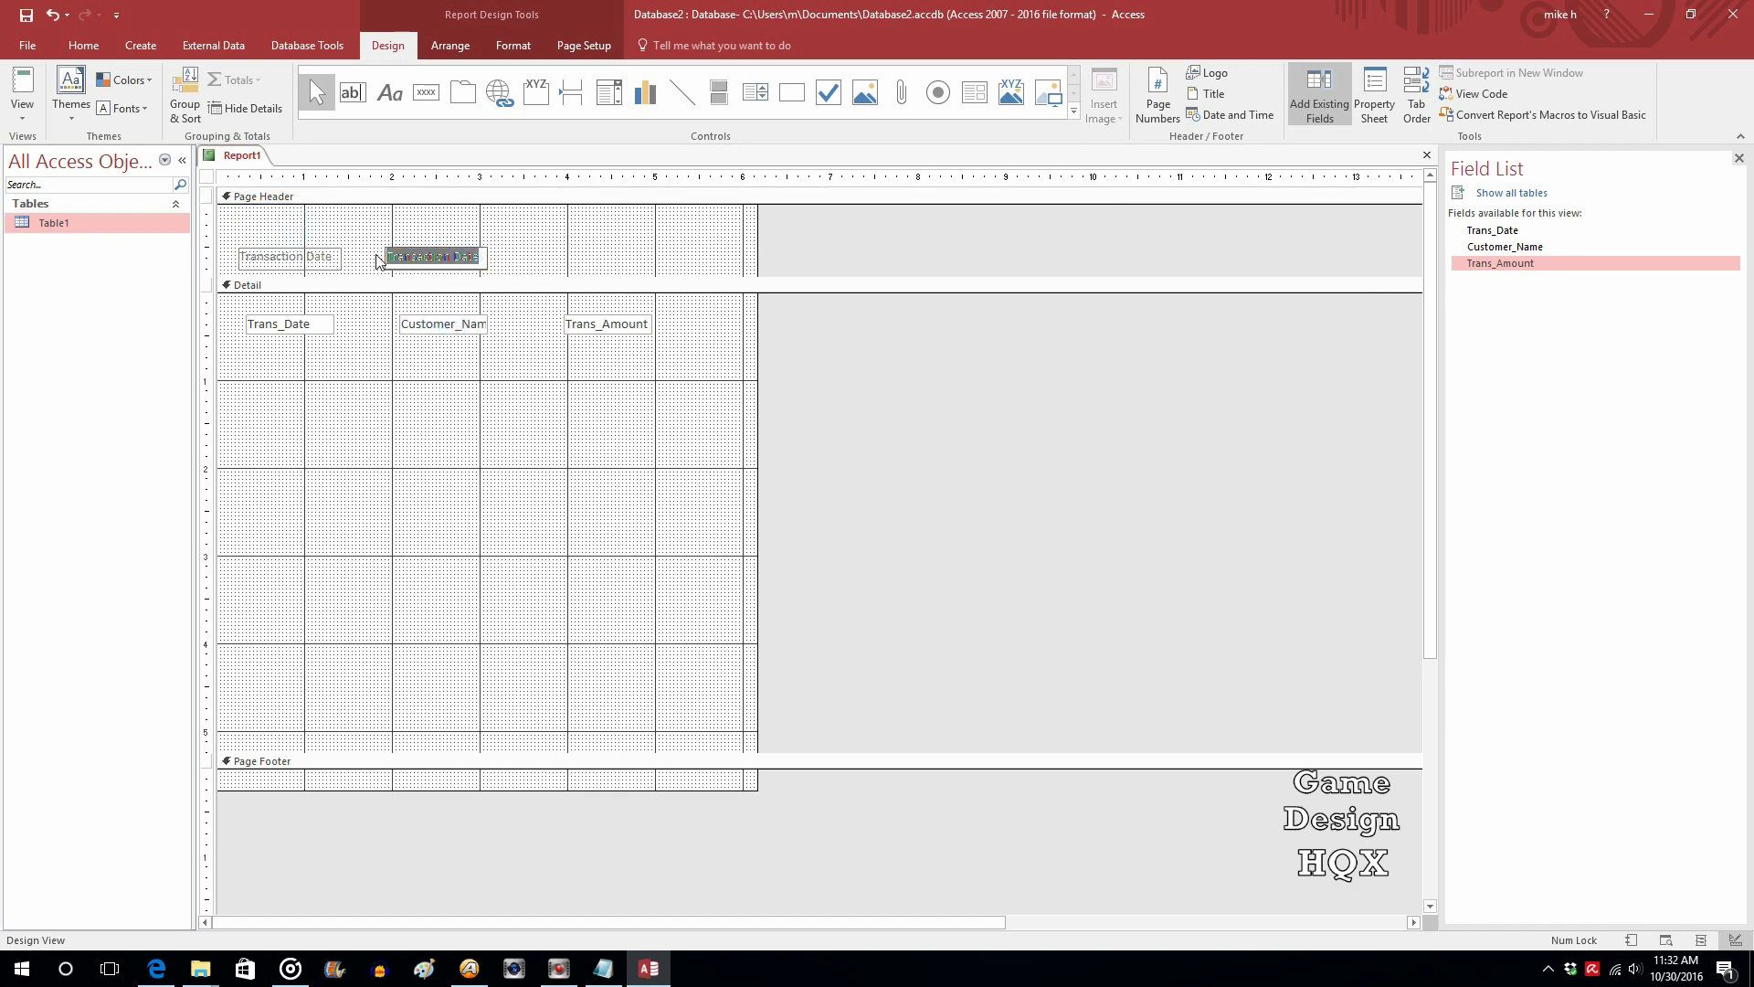
key("Delete")
type("Custome")
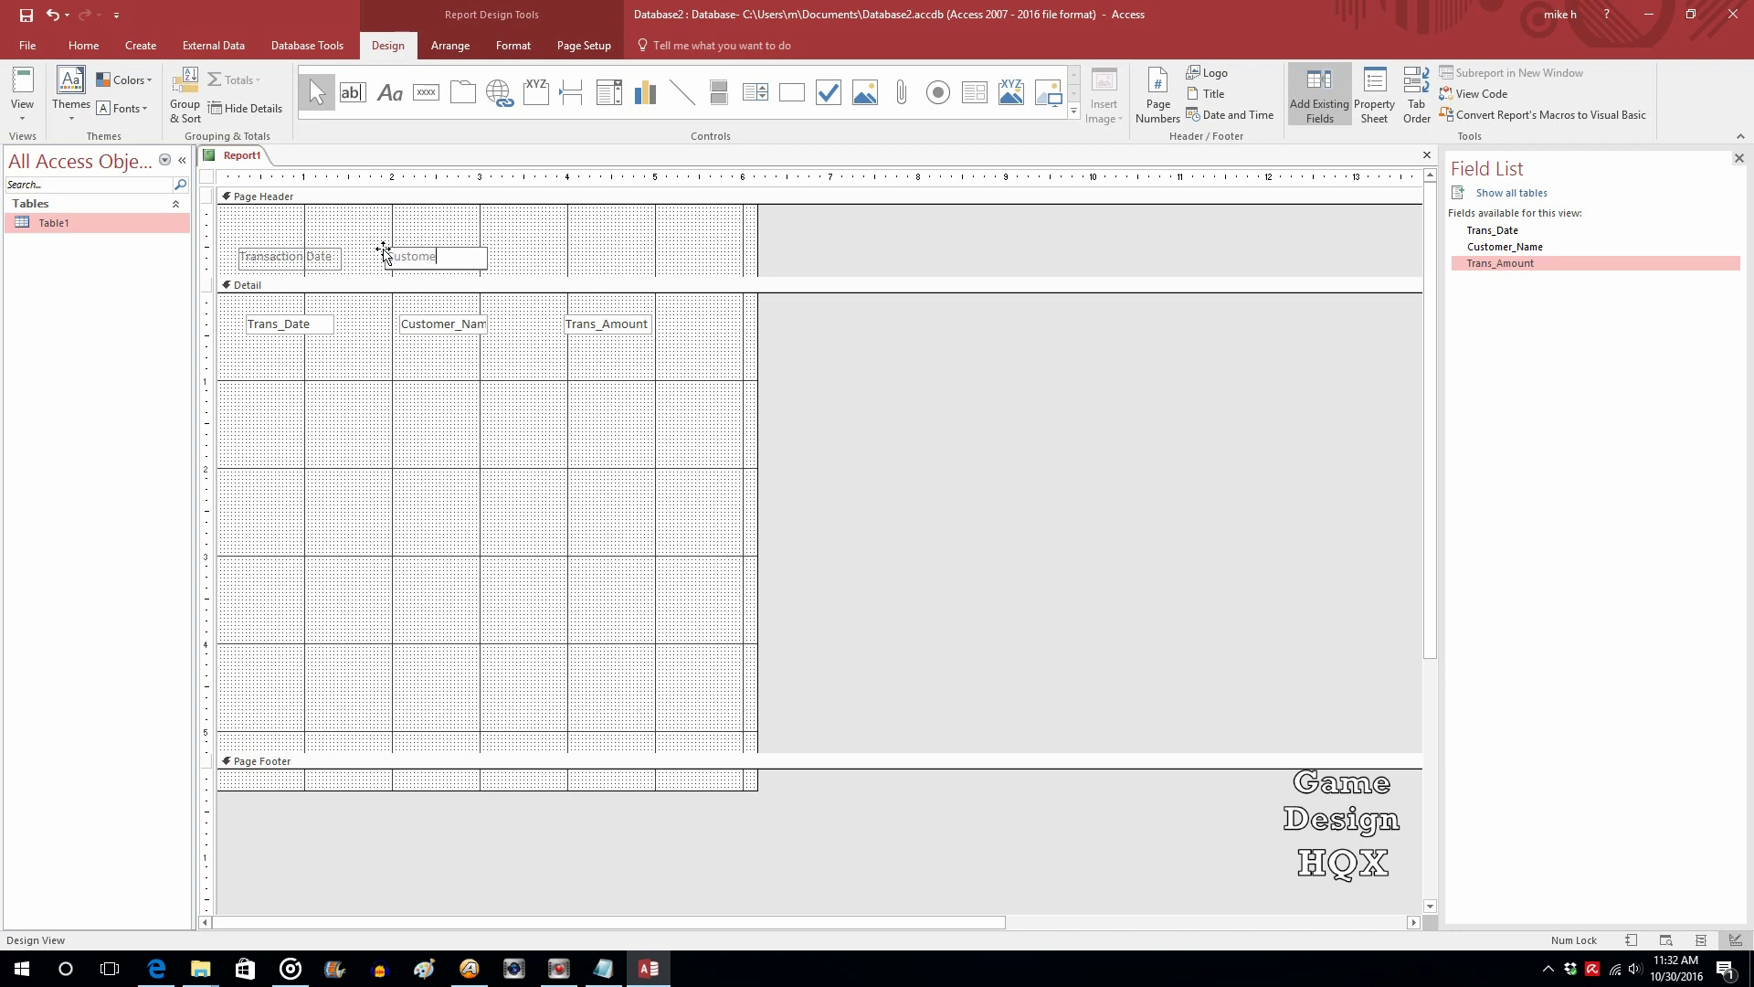
type("r Name")
left_click(552, 248)
- Copy the Customer Name heading over the Trans_Amount column and retype it as 'Amount'
left_click(417, 256)
right_click(417, 256)
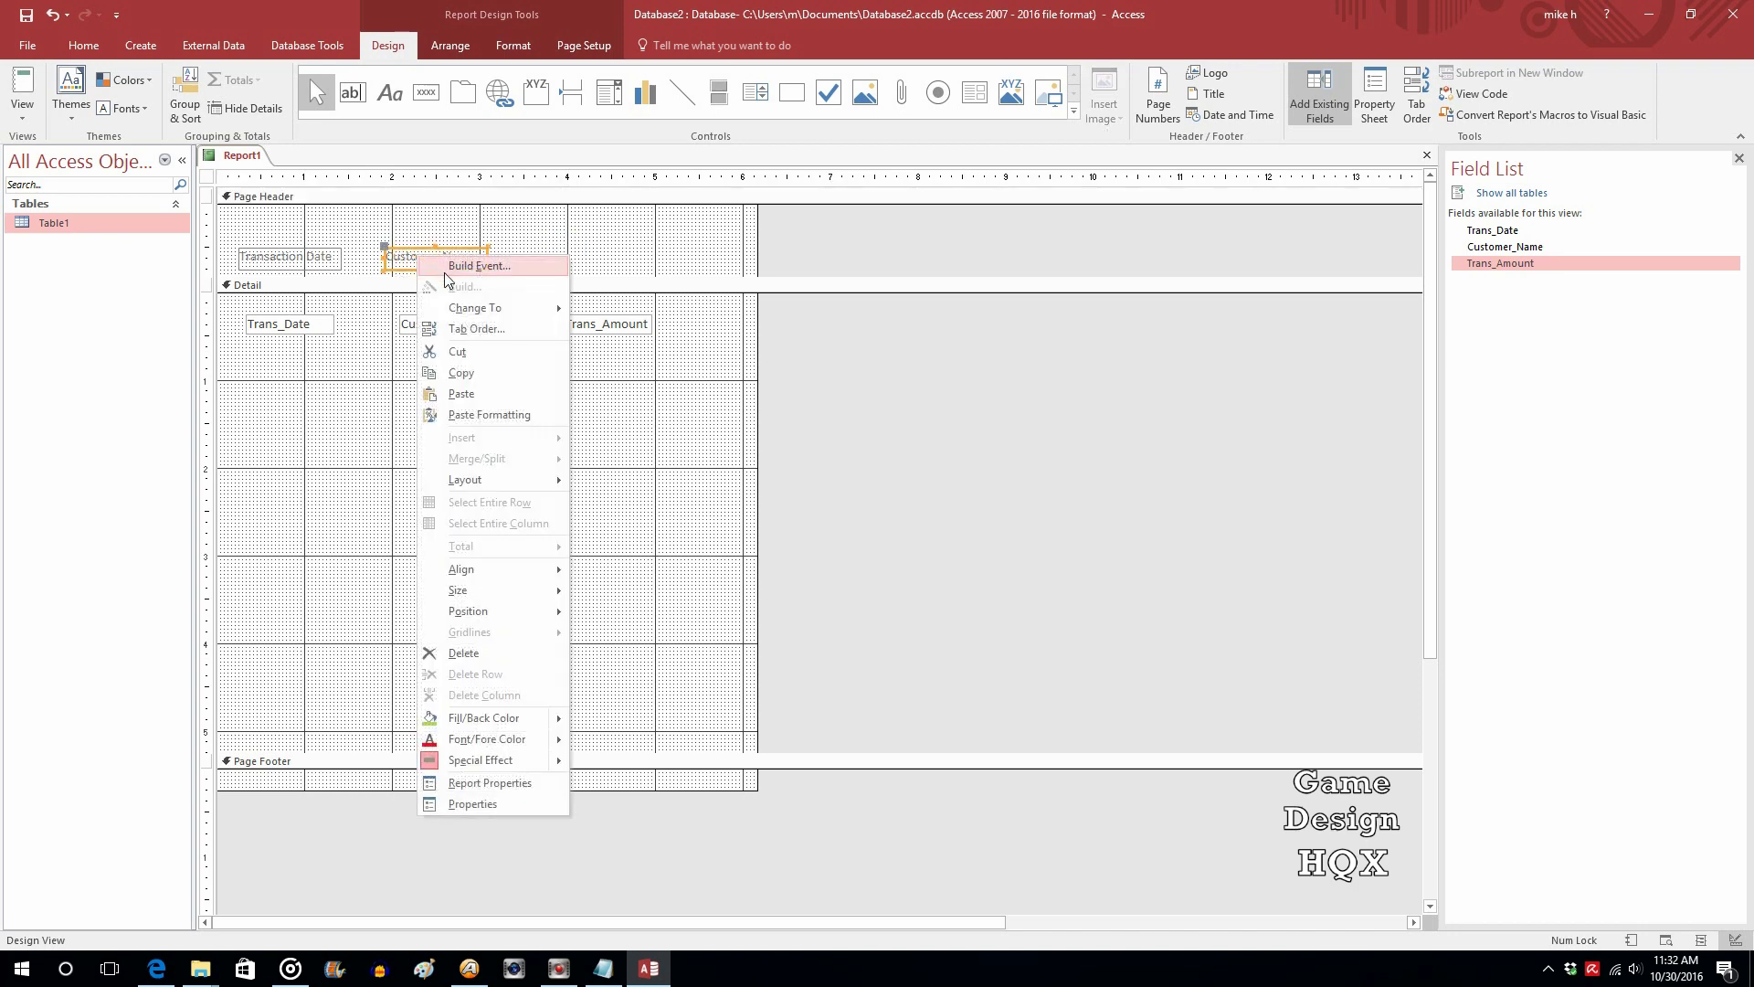
left_click(457, 365)
right_click(538, 270)
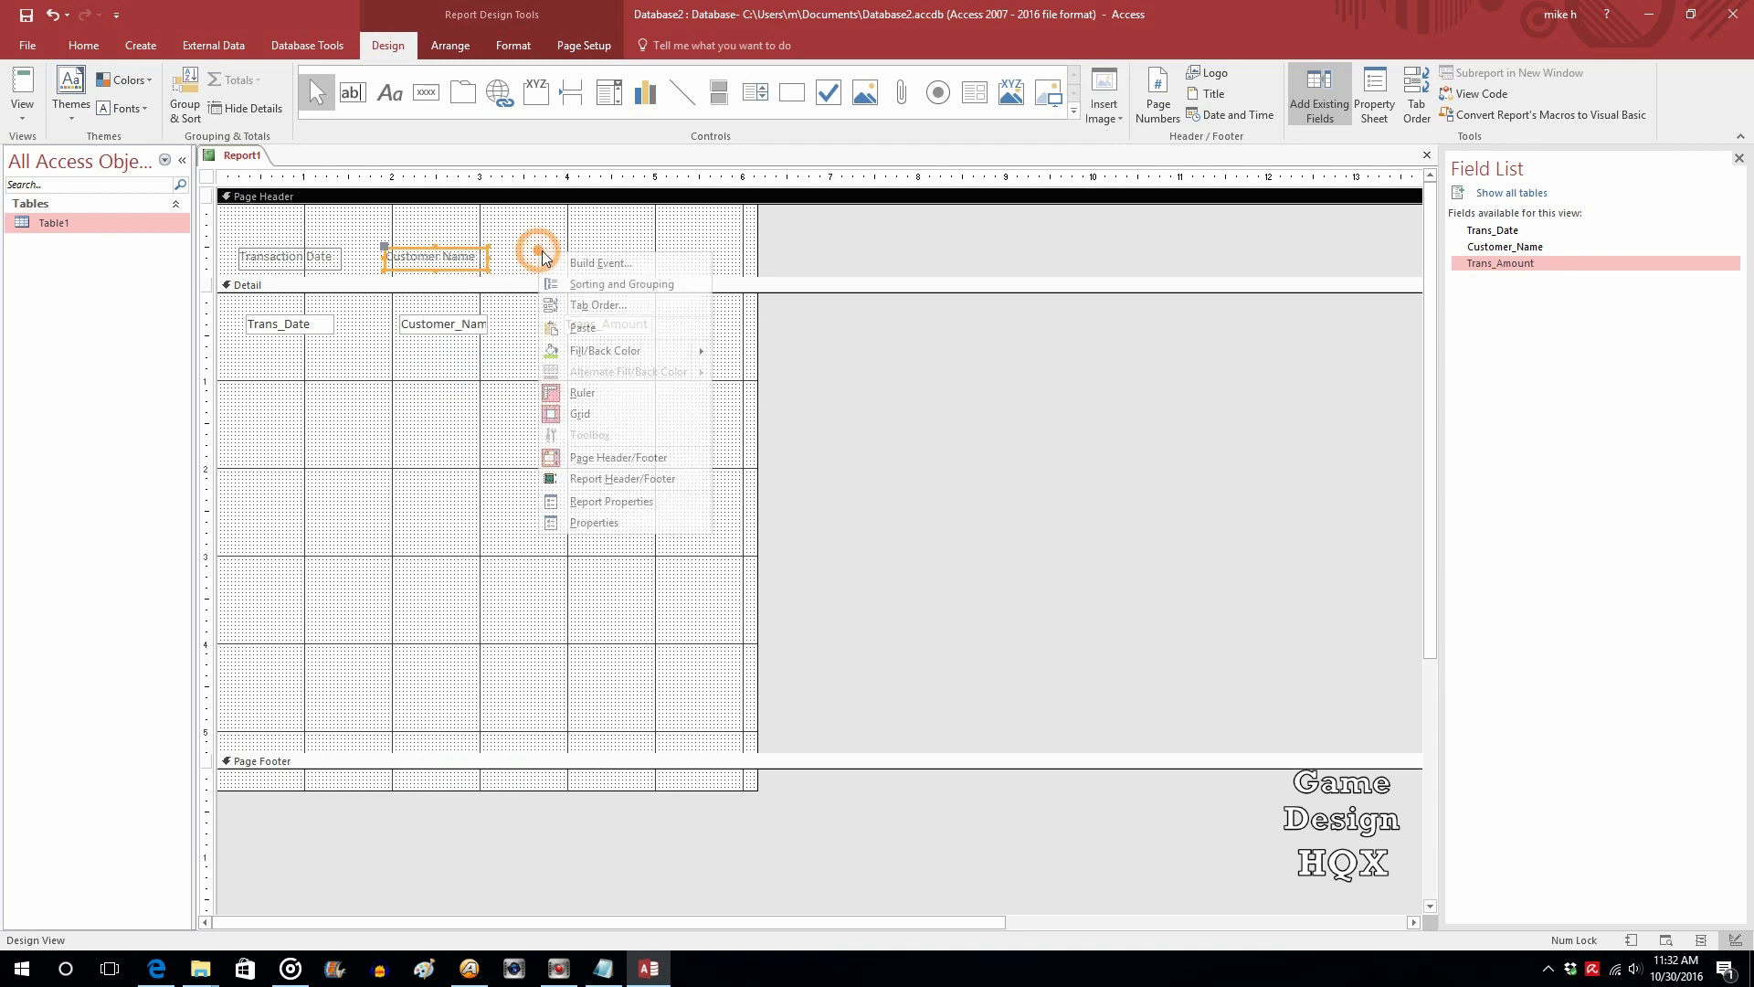
left_click(591, 333)
left_click_drag(294, 223, 558, 258)
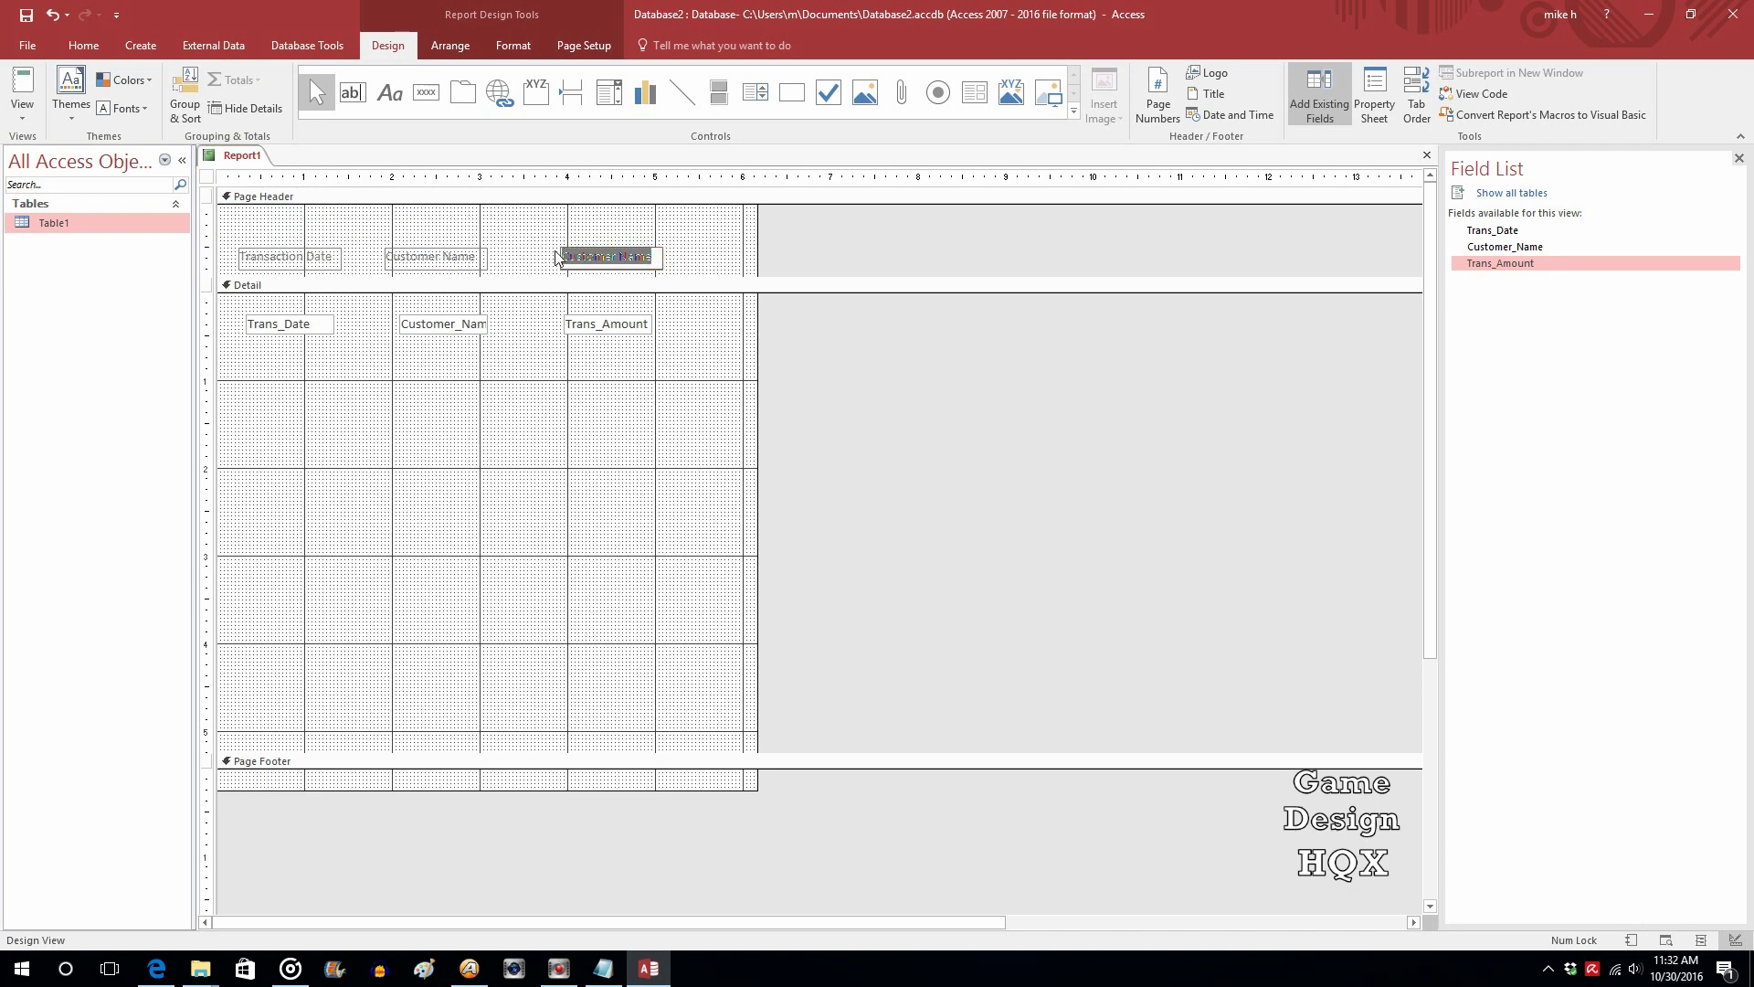
type("Amount")
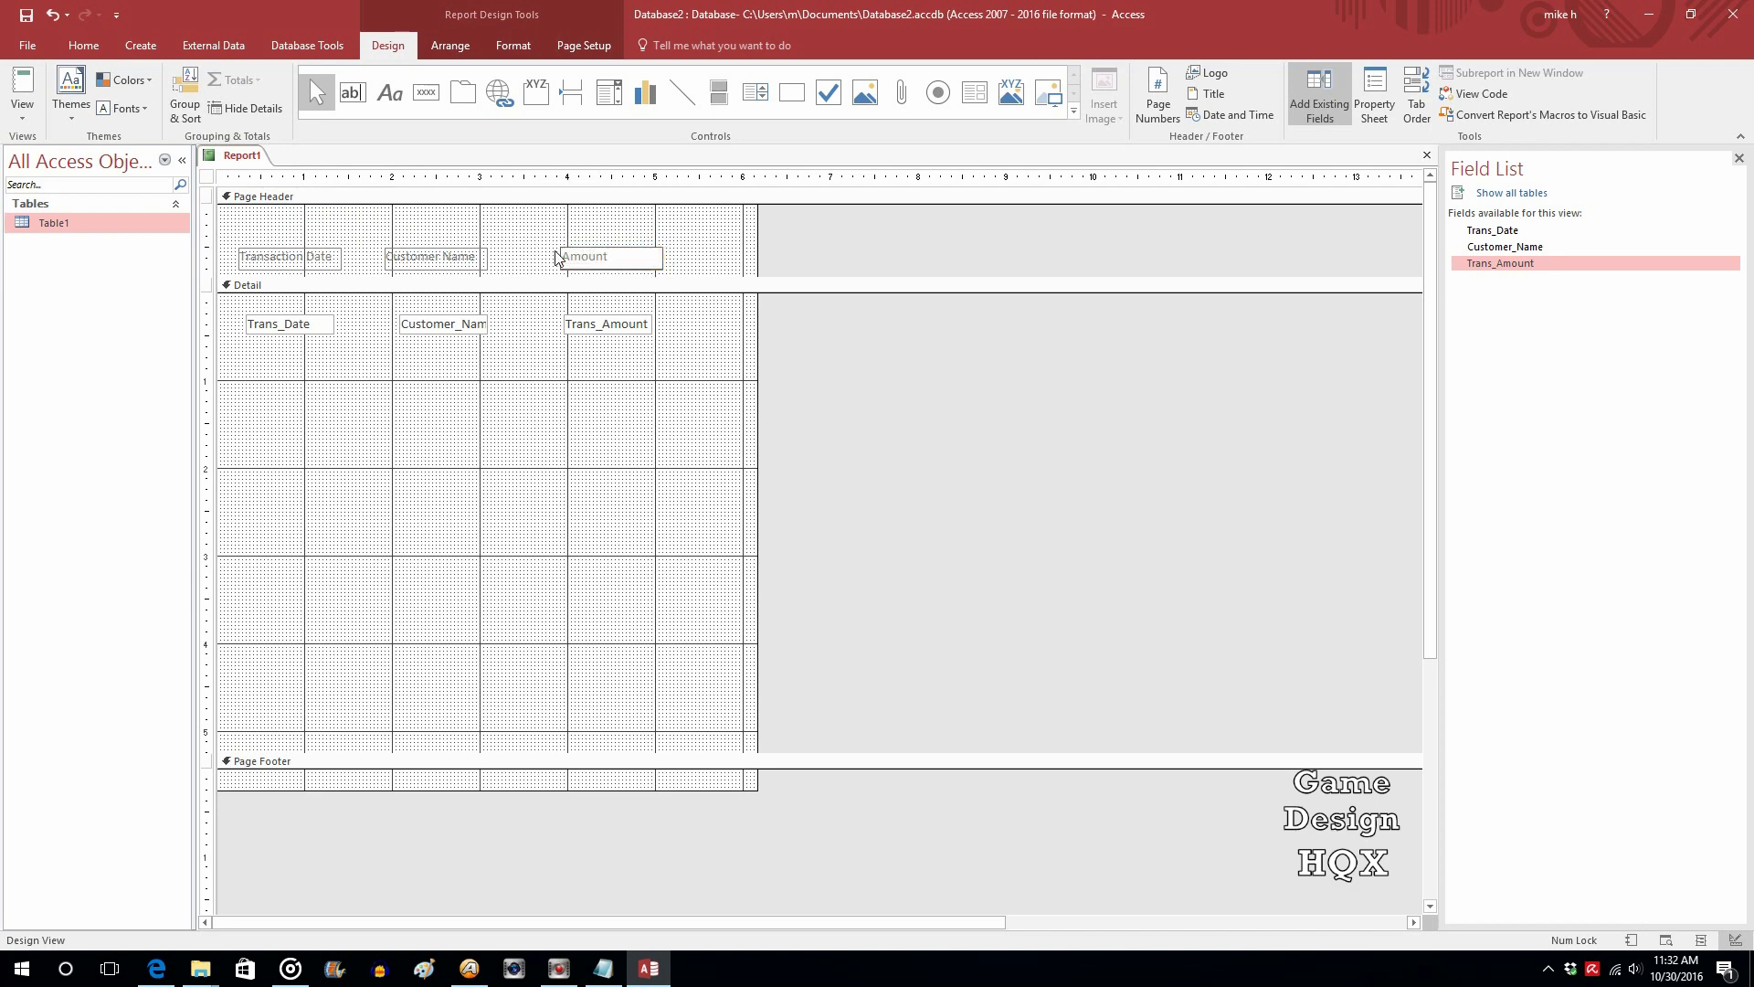
left_click(514, 234)
- Narrow the Amount label and move it over Trans_Amount, then nudge Customer Name right over its field
left_click(573, 257)
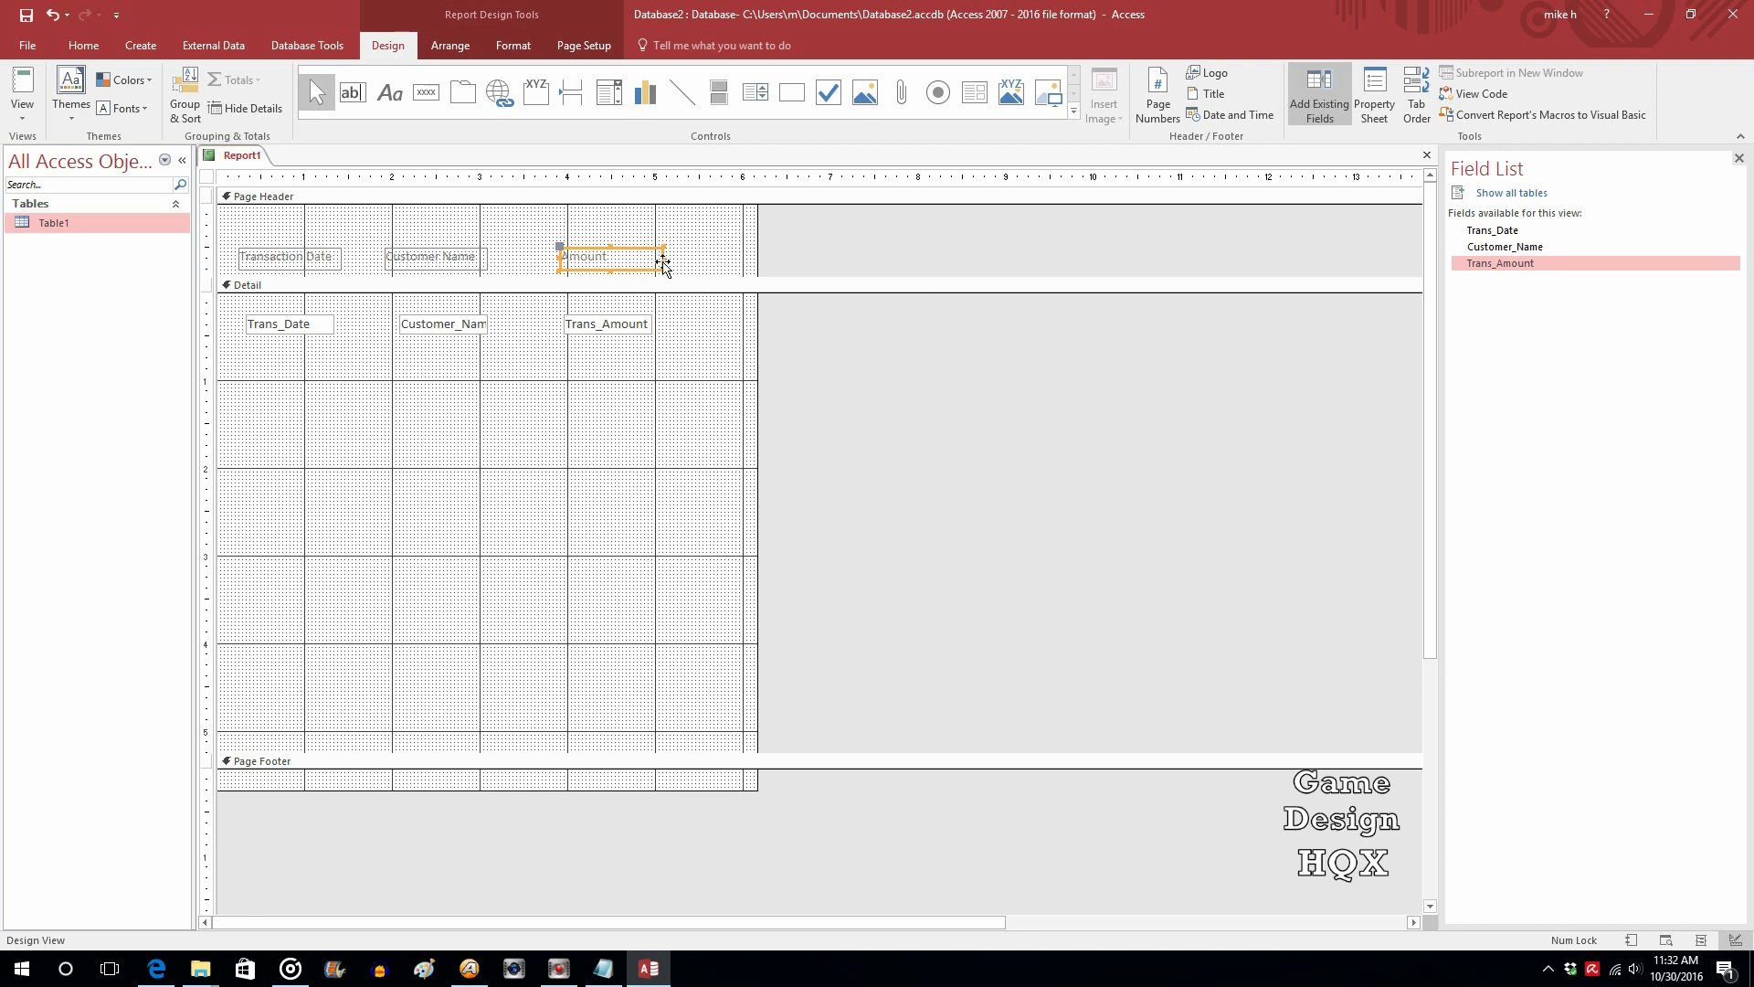
left_click_drag(663, 260, 622, 261)
left_click_drag(572, 249, 603, 252)
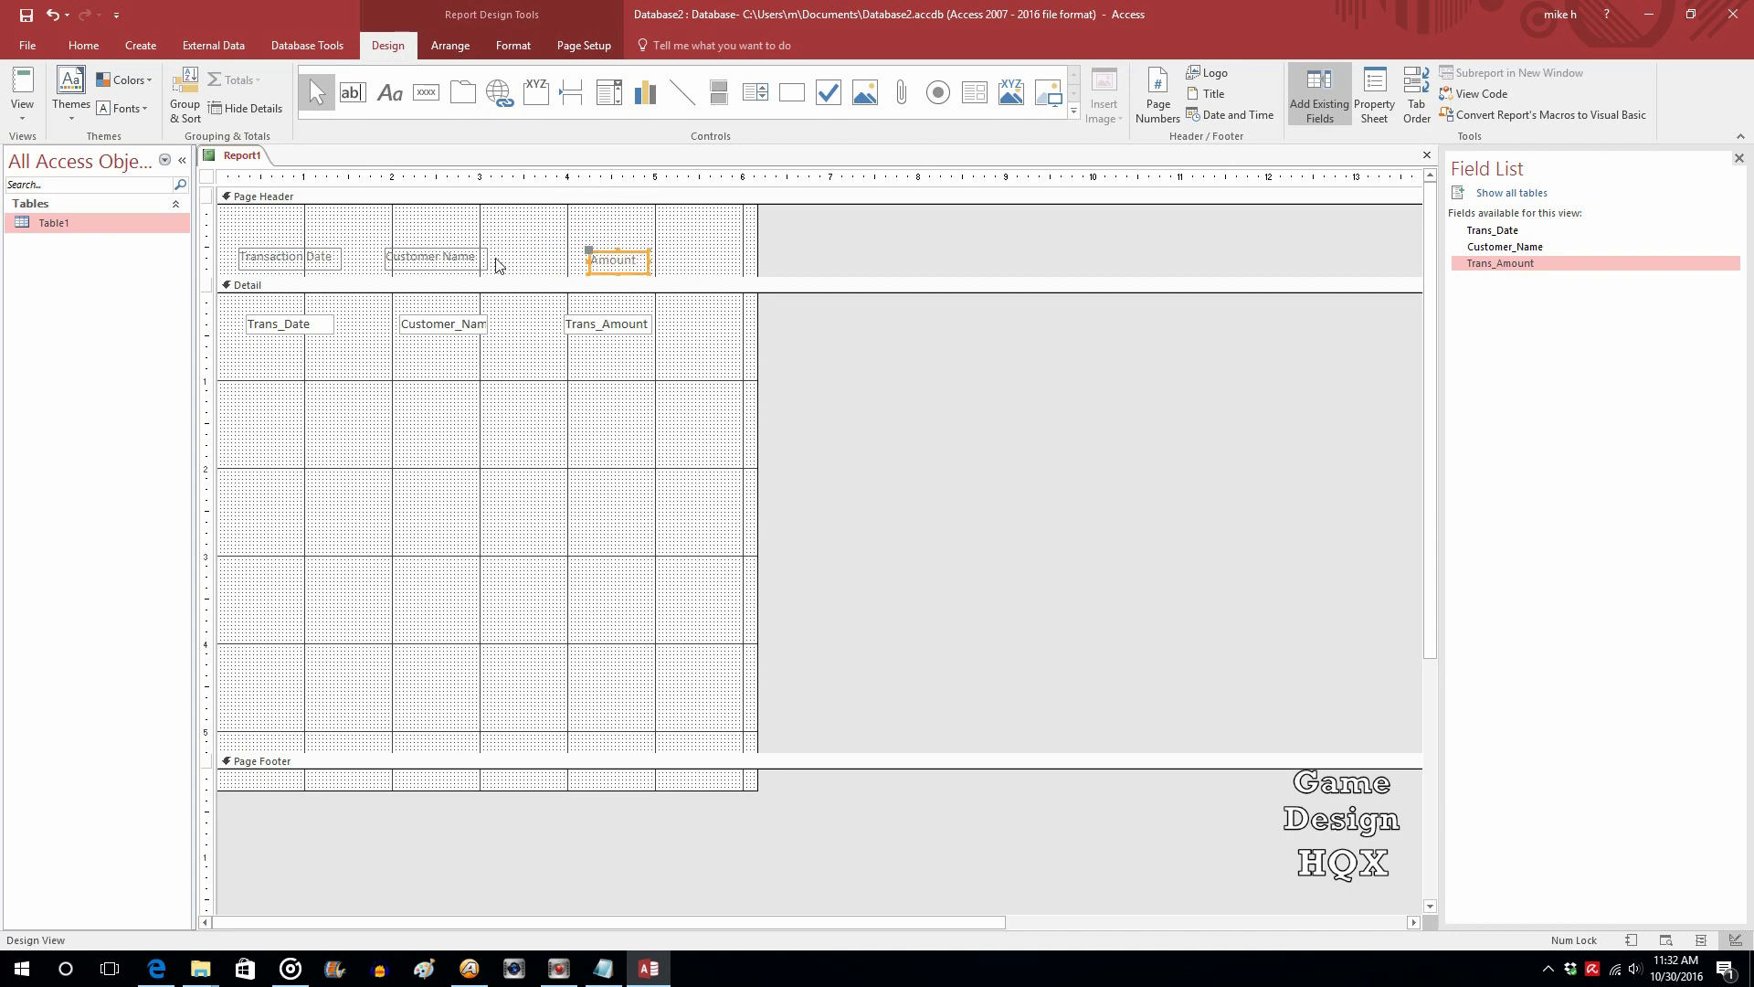
left_click(439, 252)
left_click_drag(420, 251, 434, 250)
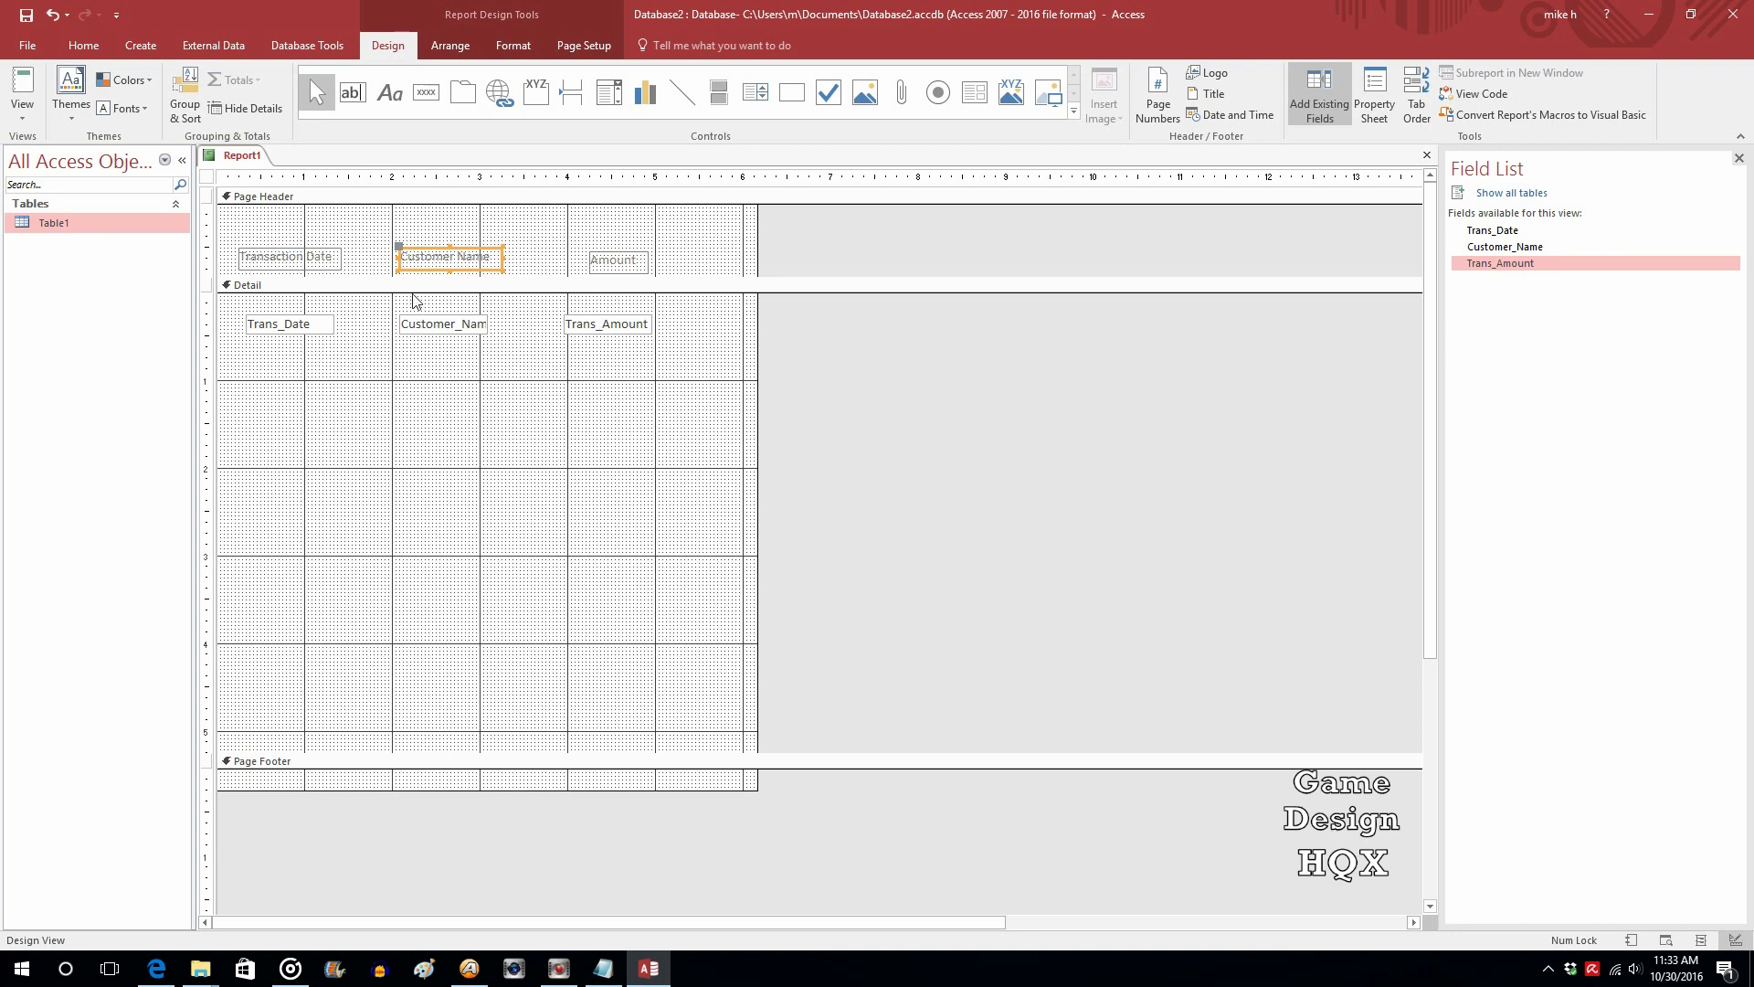
- Shrink the Detail section to fit its fields, preview the tighter rows, then return to Design View
left_click_drag(488, 749, 513, 350)
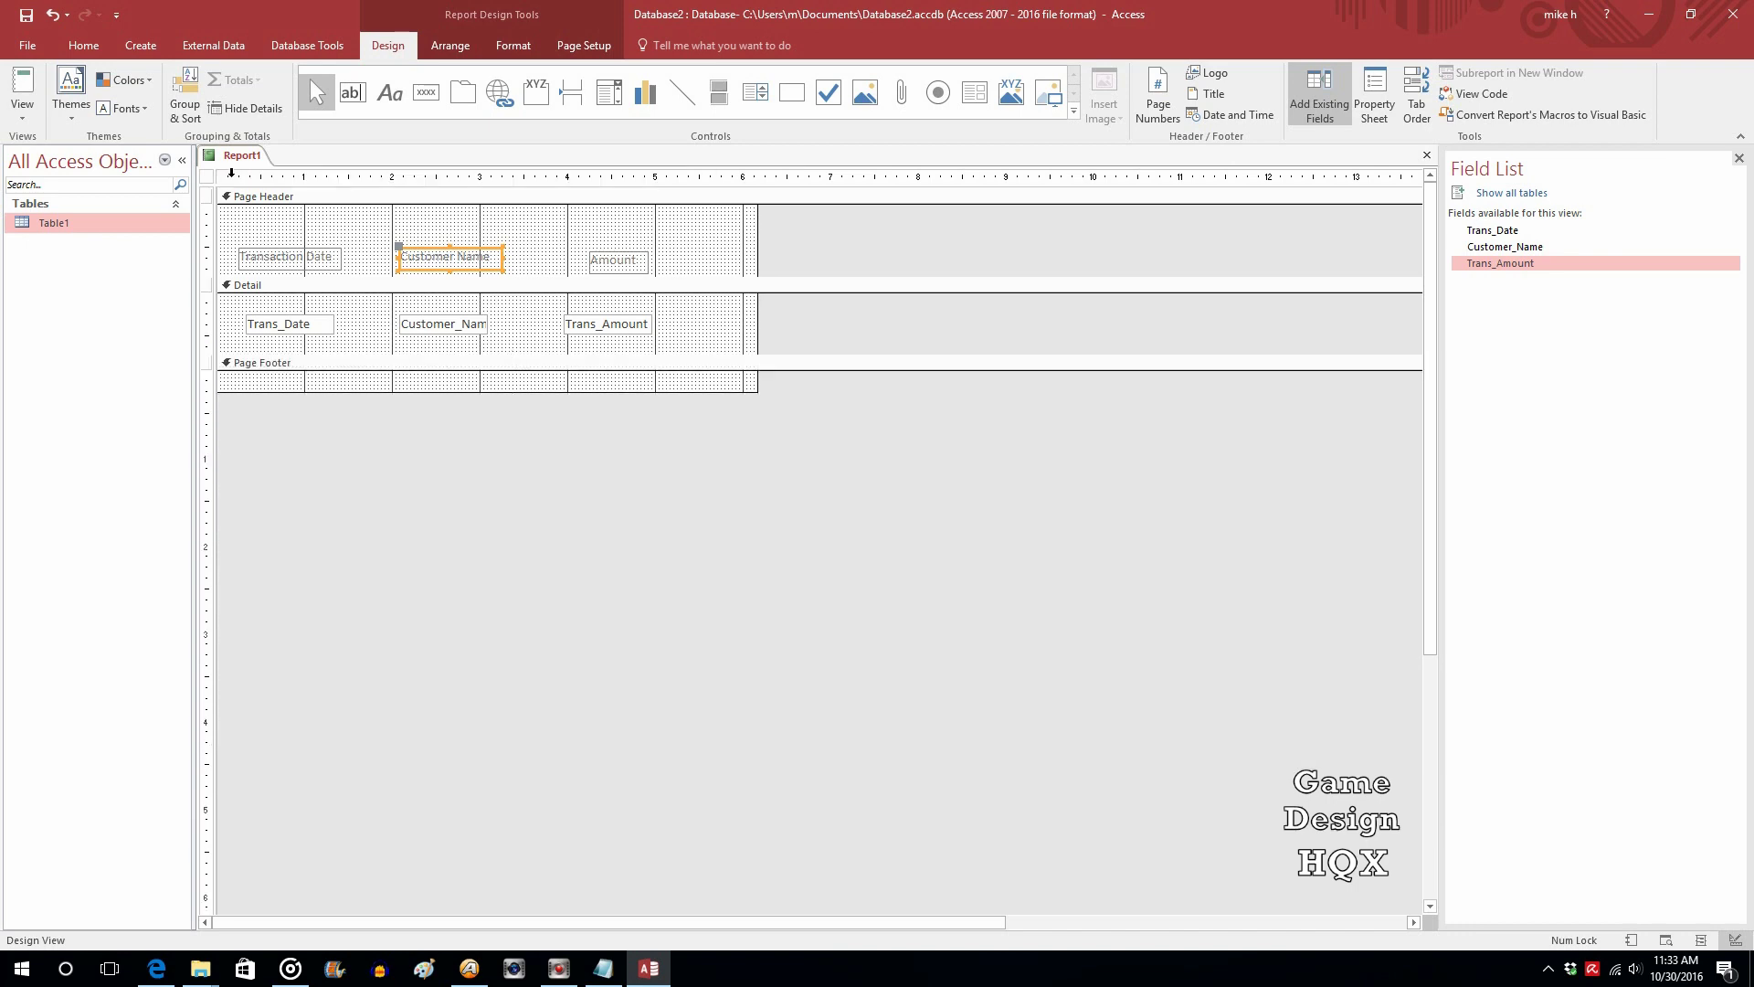
left_click(22, 84)
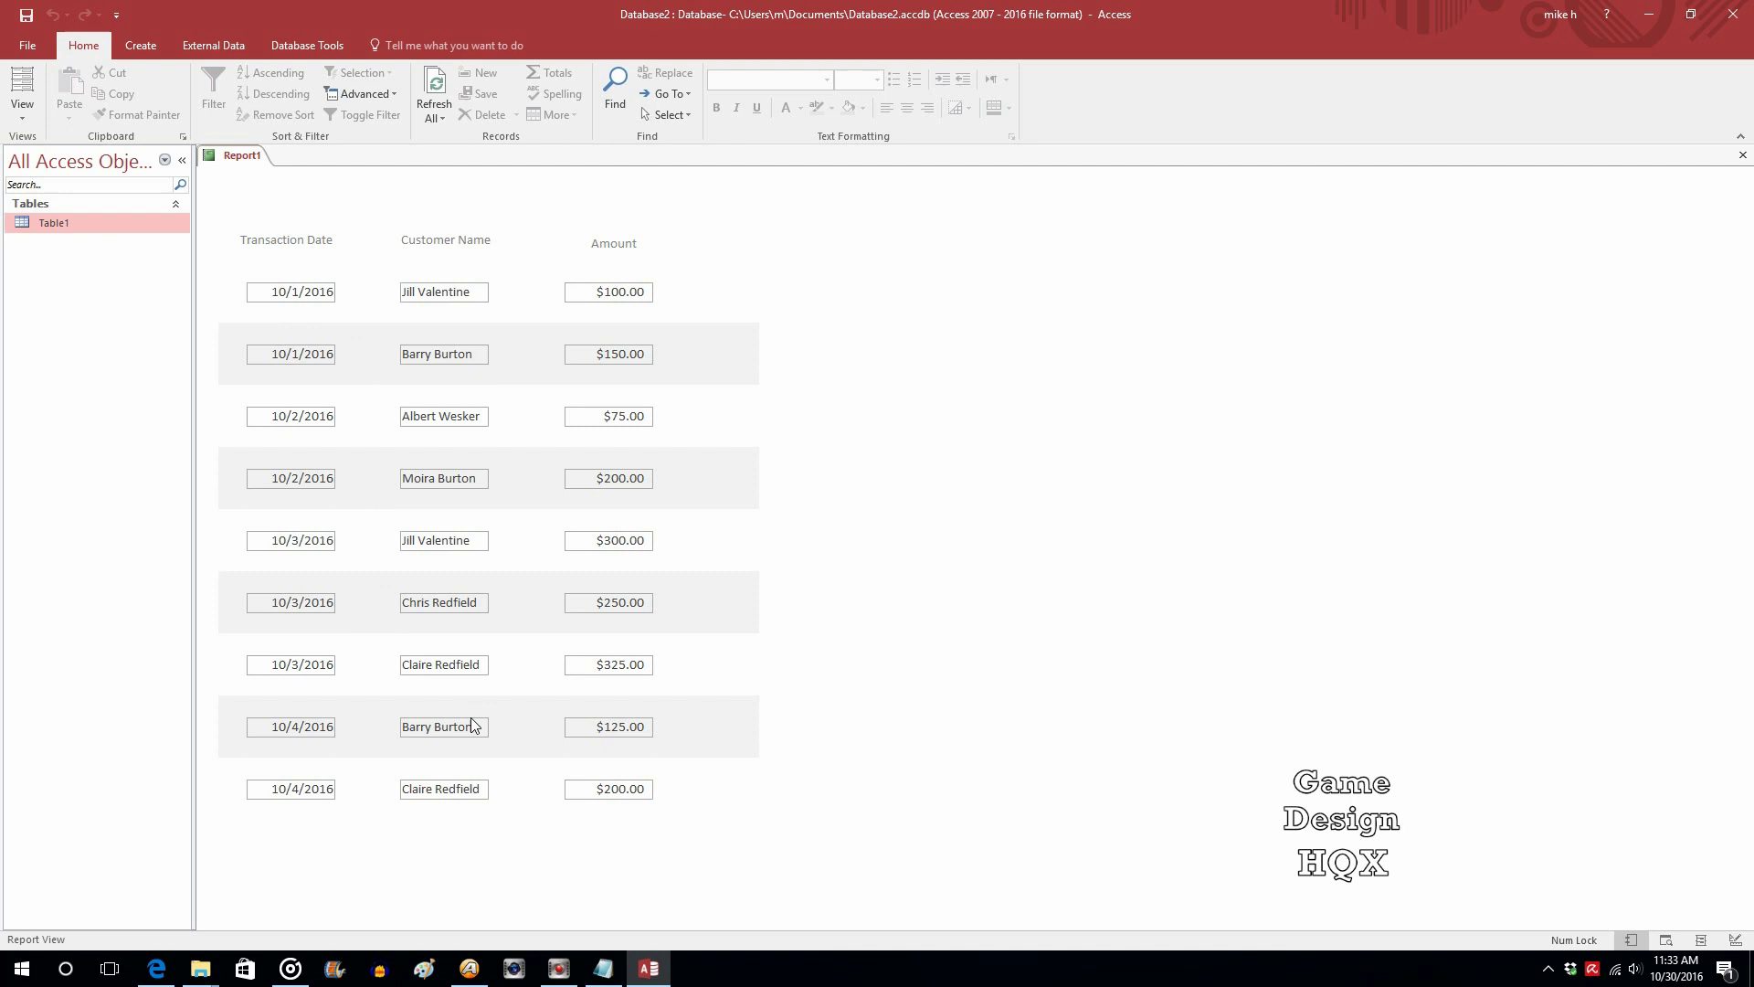
left_click(22, 108)
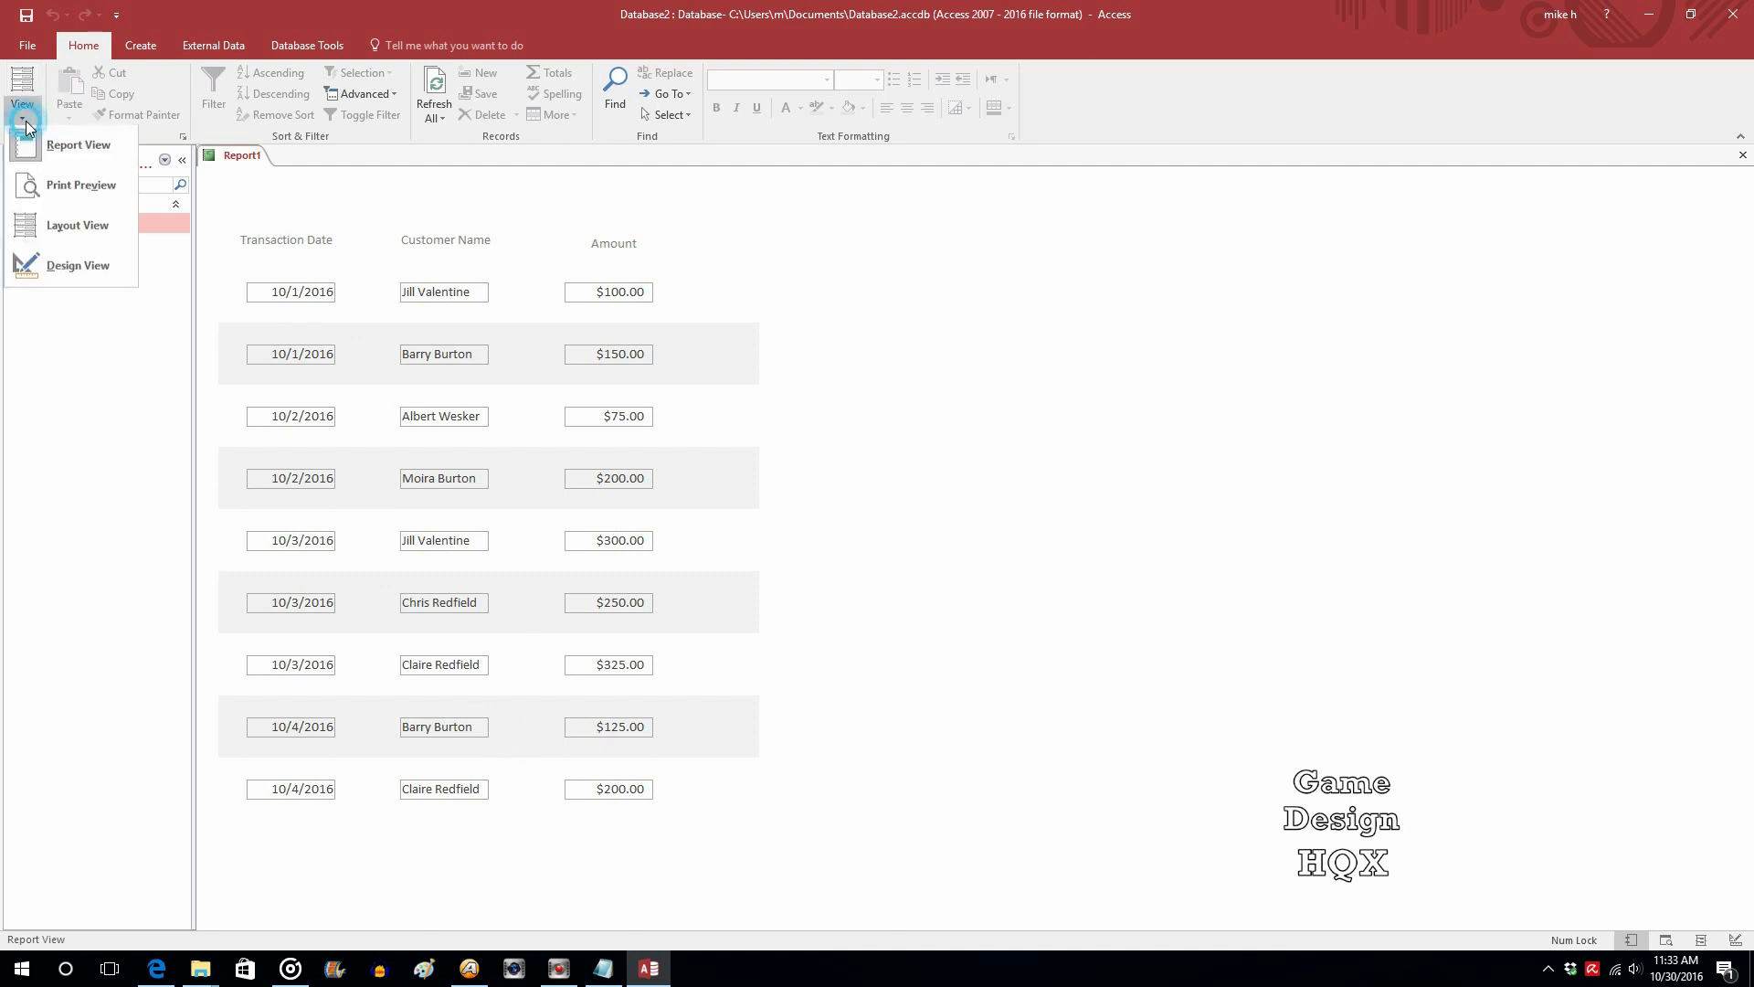
left_click(33, 270)
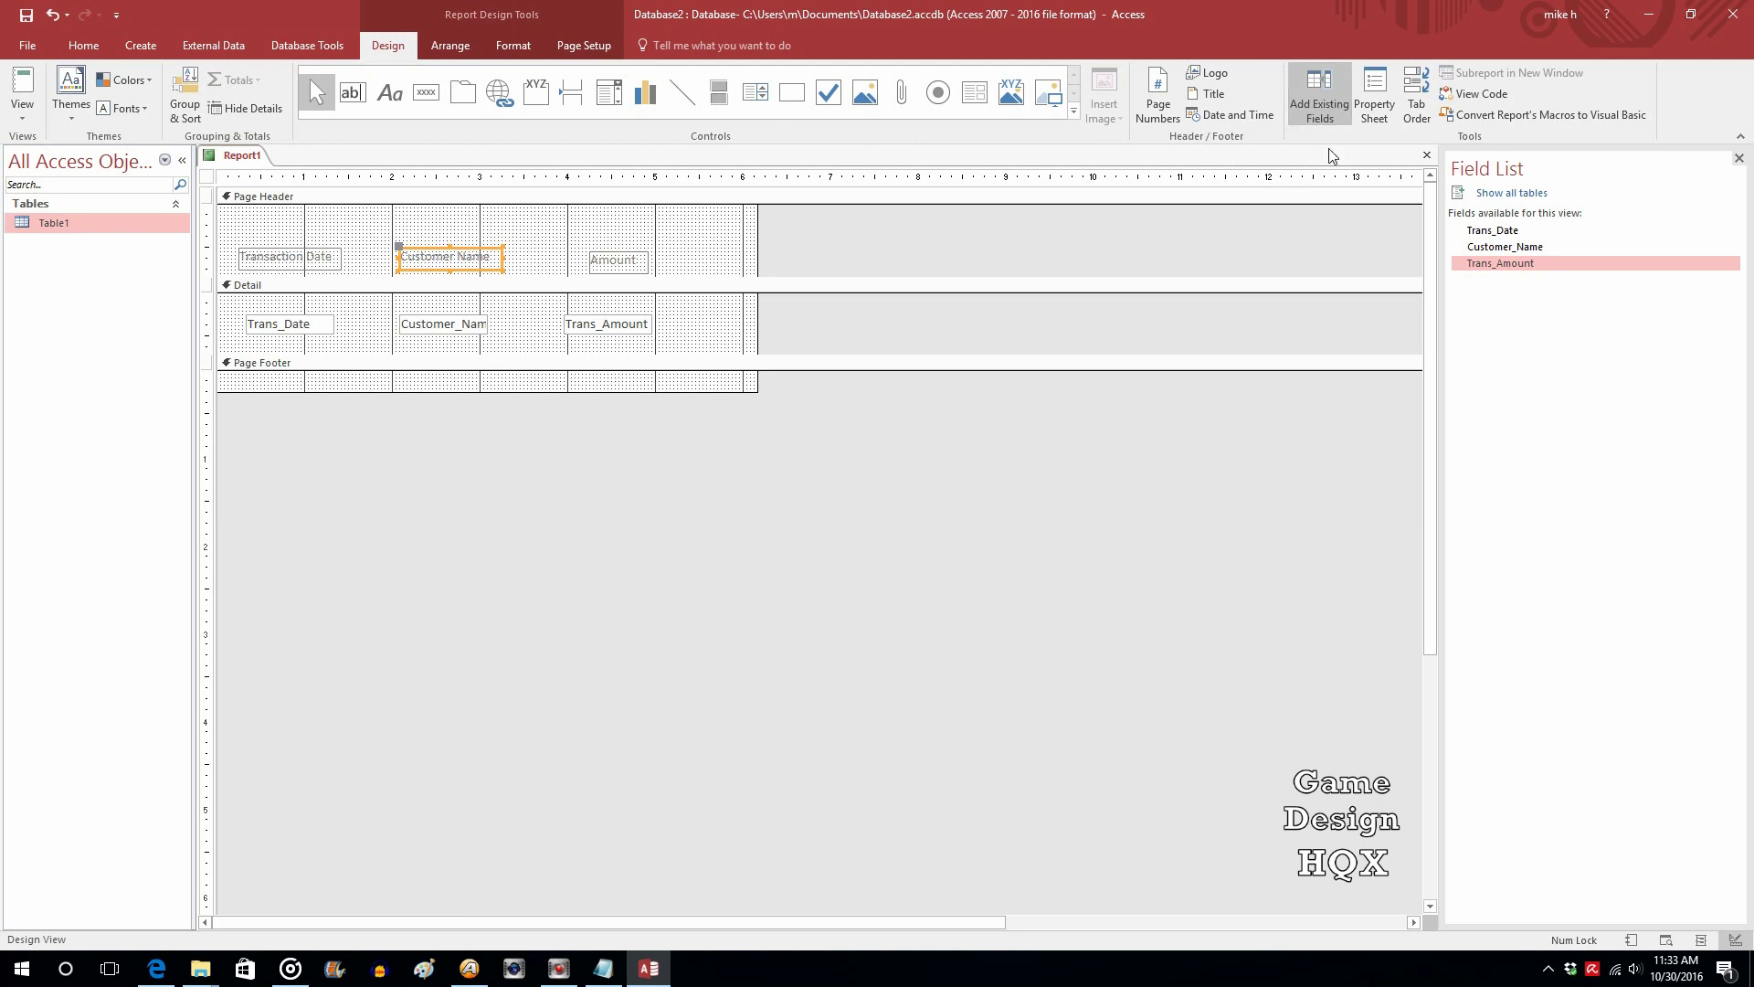
- Show the whole report's Property Sheet and confirm its Record Source is Table1
left_click(1374, 96)
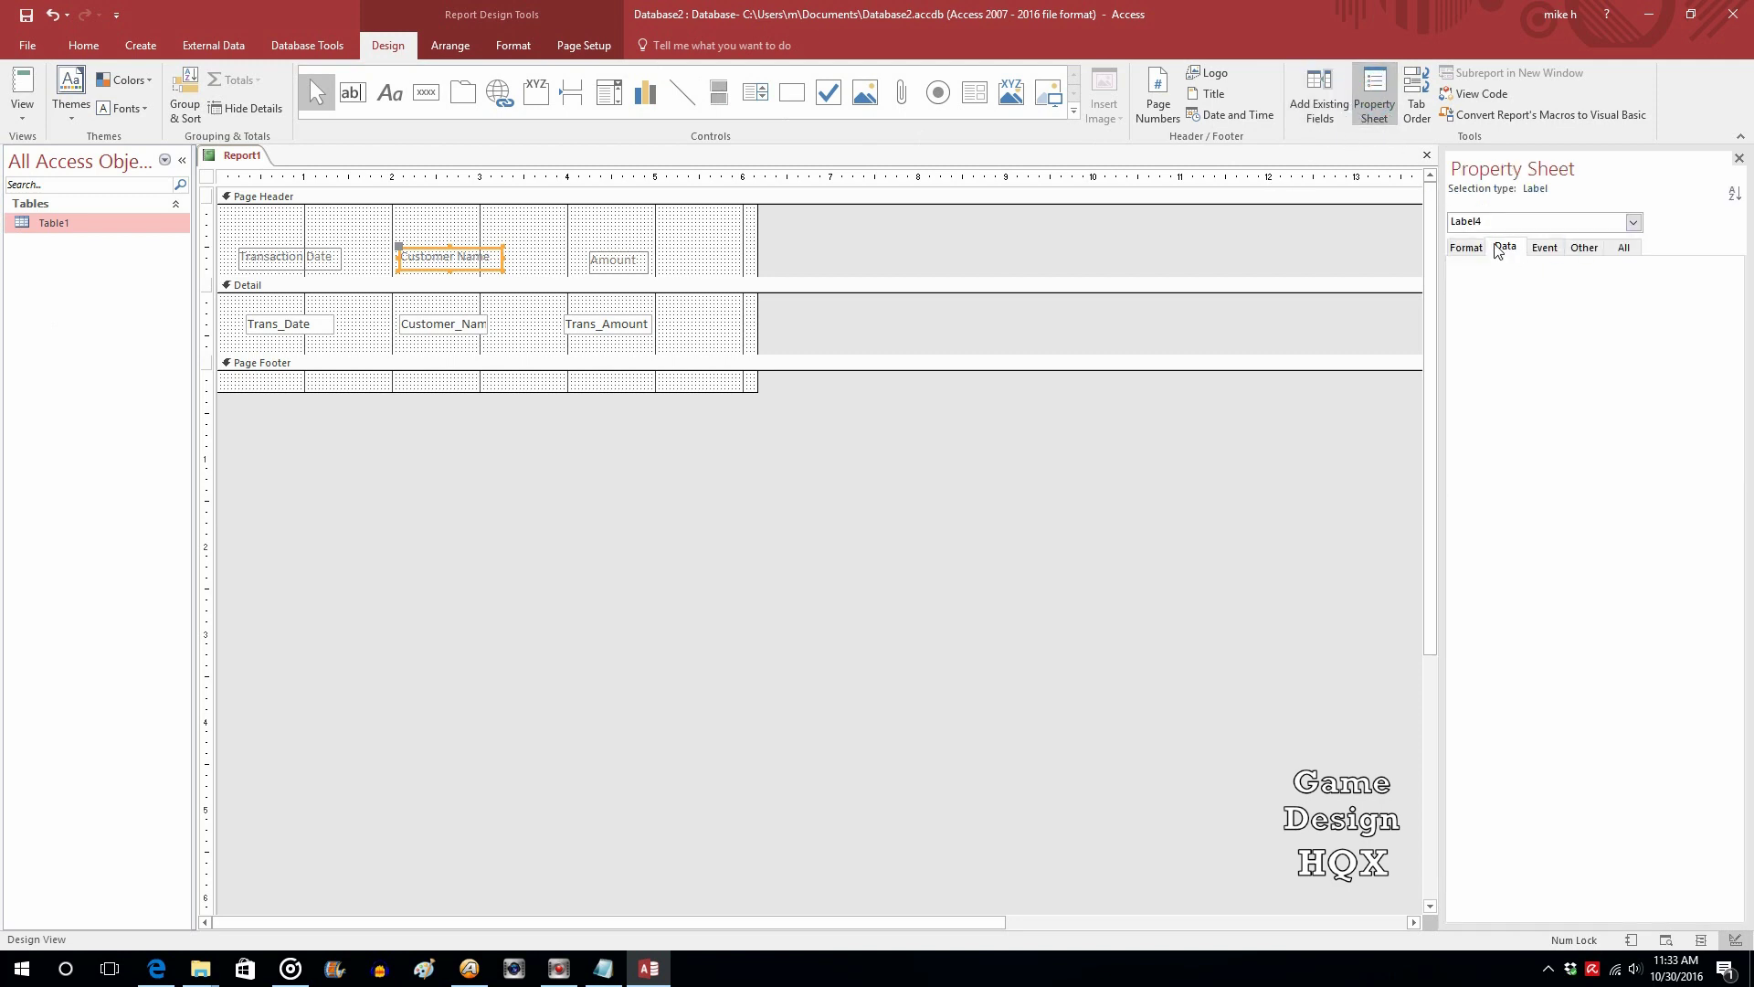
left_click(206, 177)
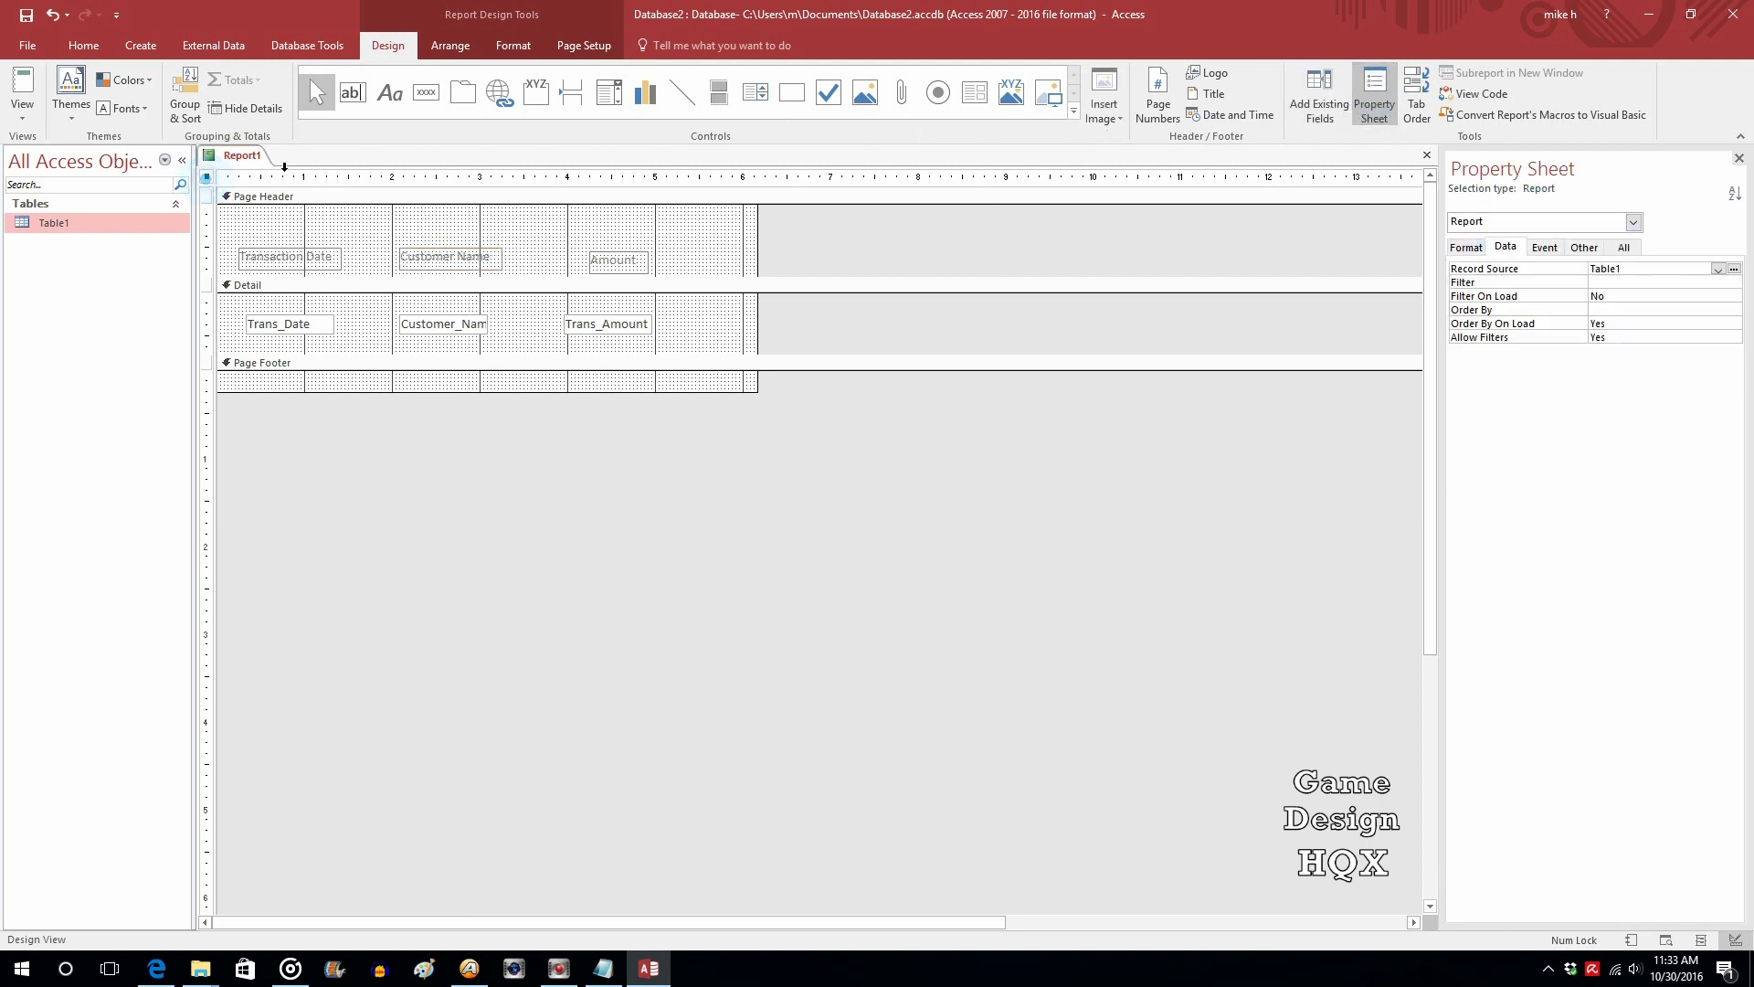
left_click(1718, 268)
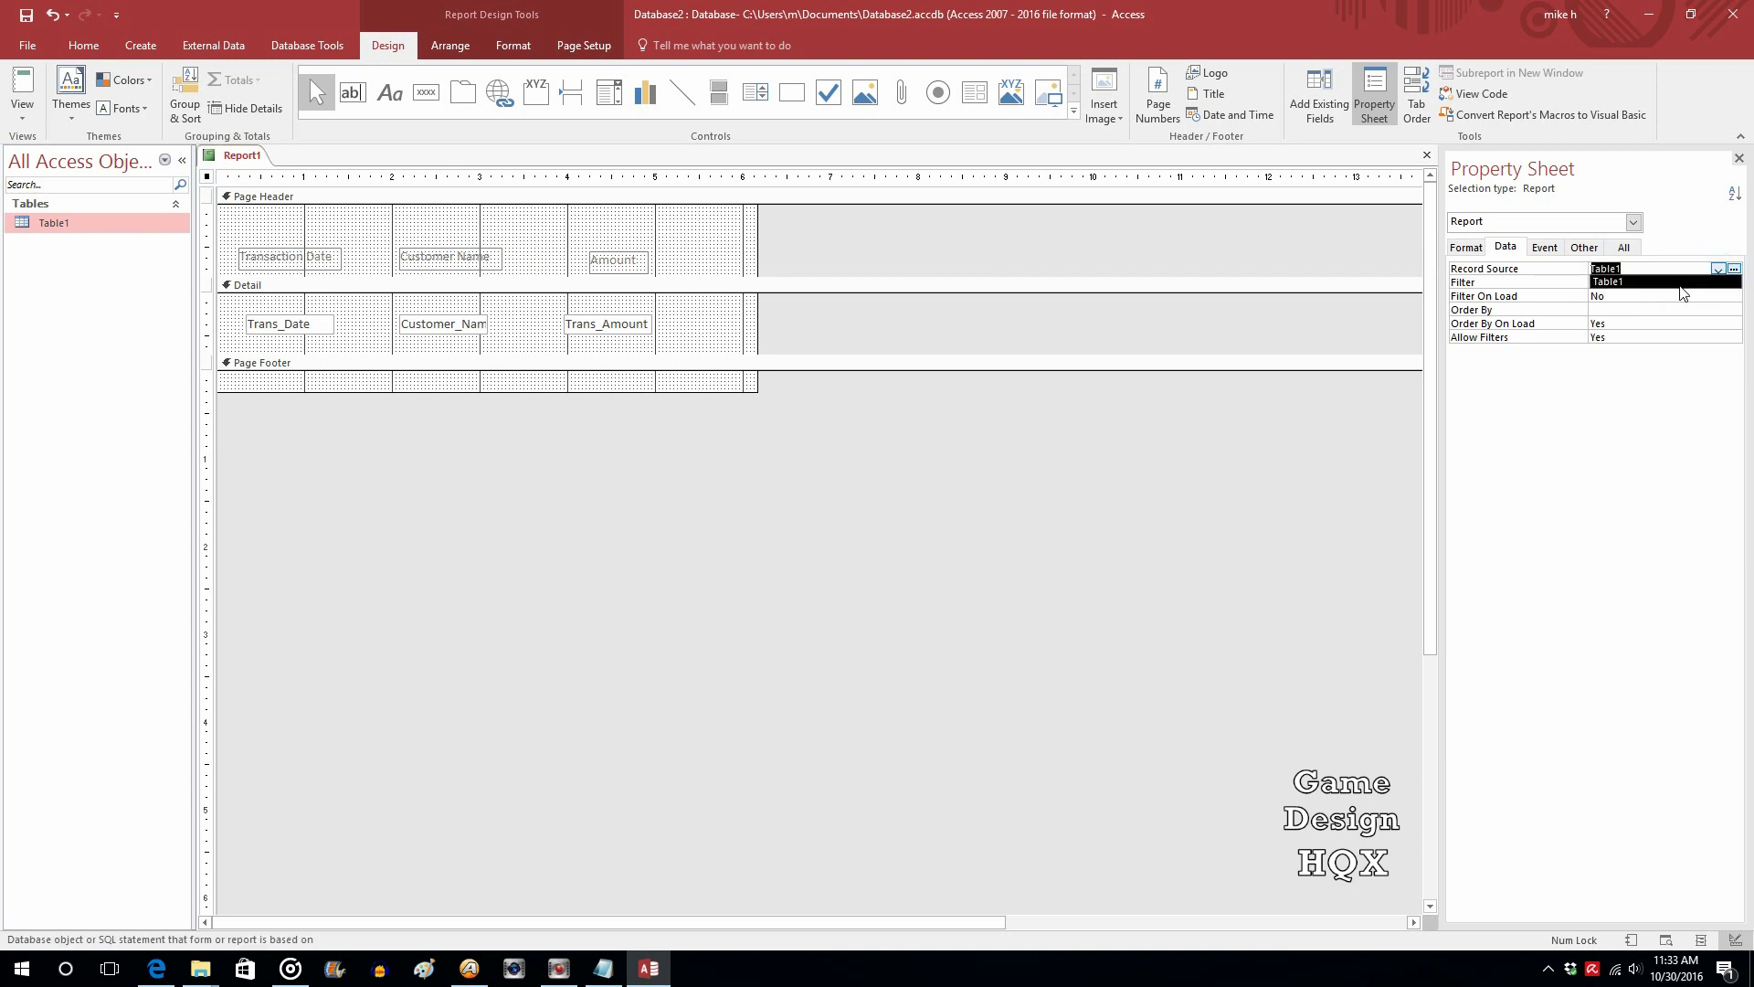
left_click(1608, 474)
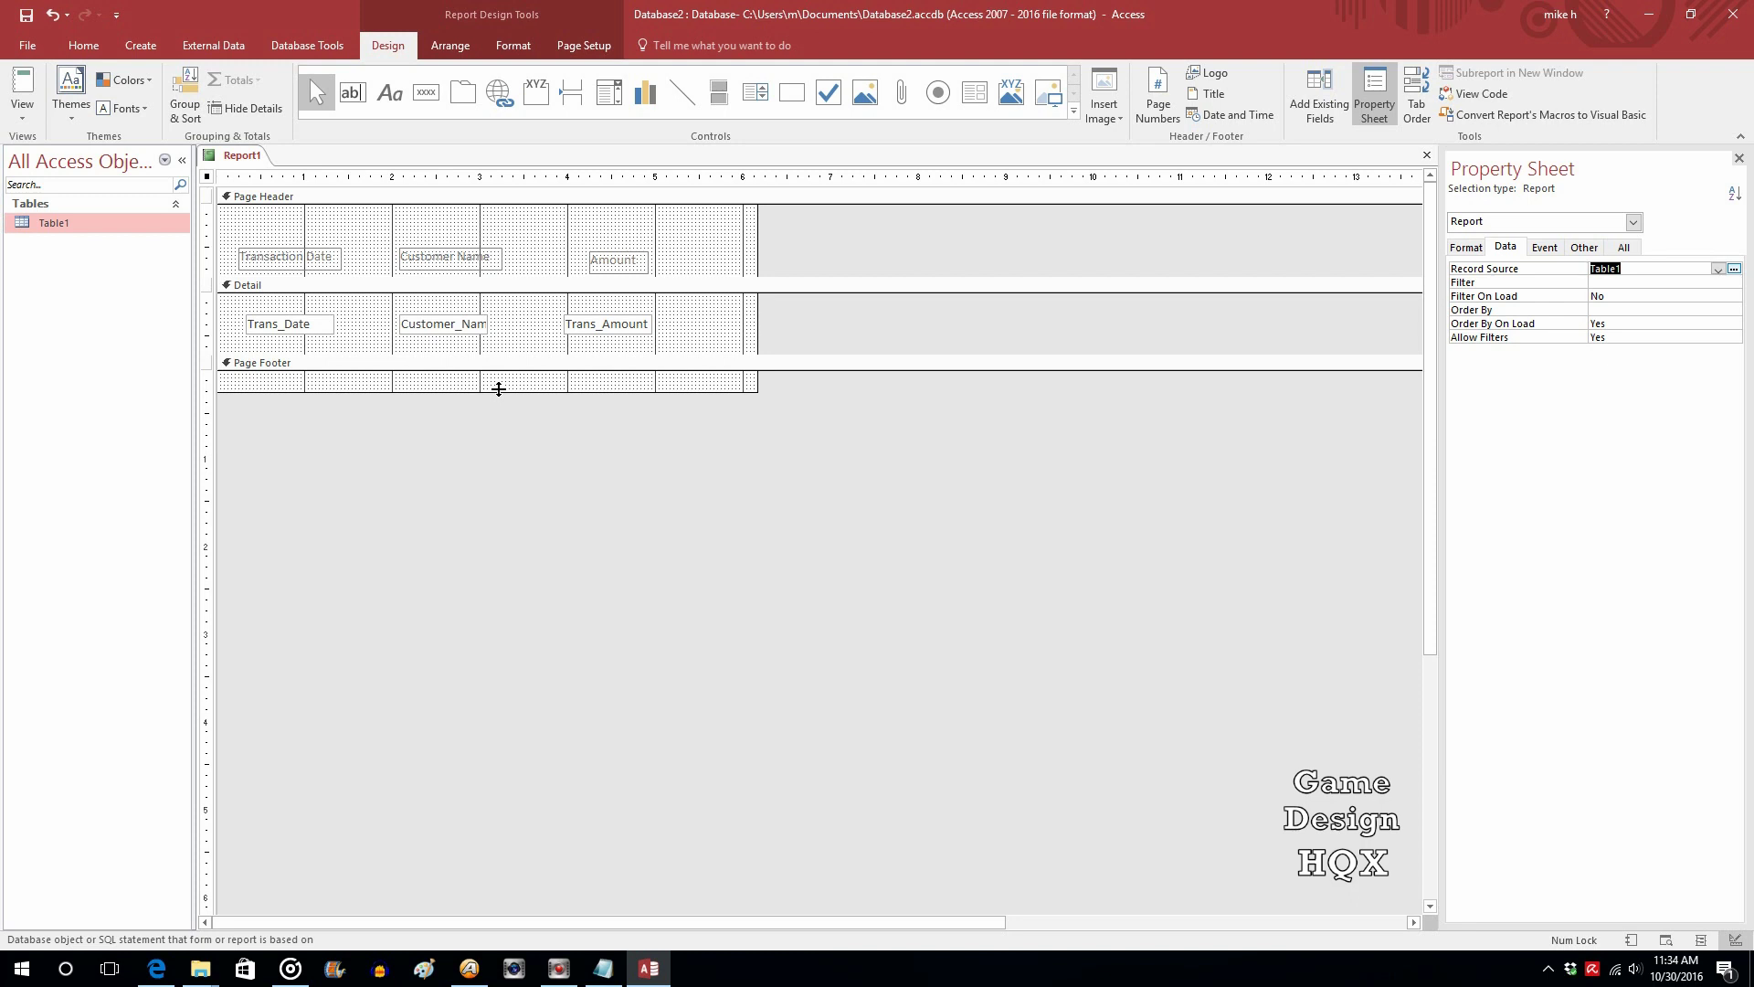
- Start a new conditional formatting rule for the Trans_Amount box
left_click(612, 329)
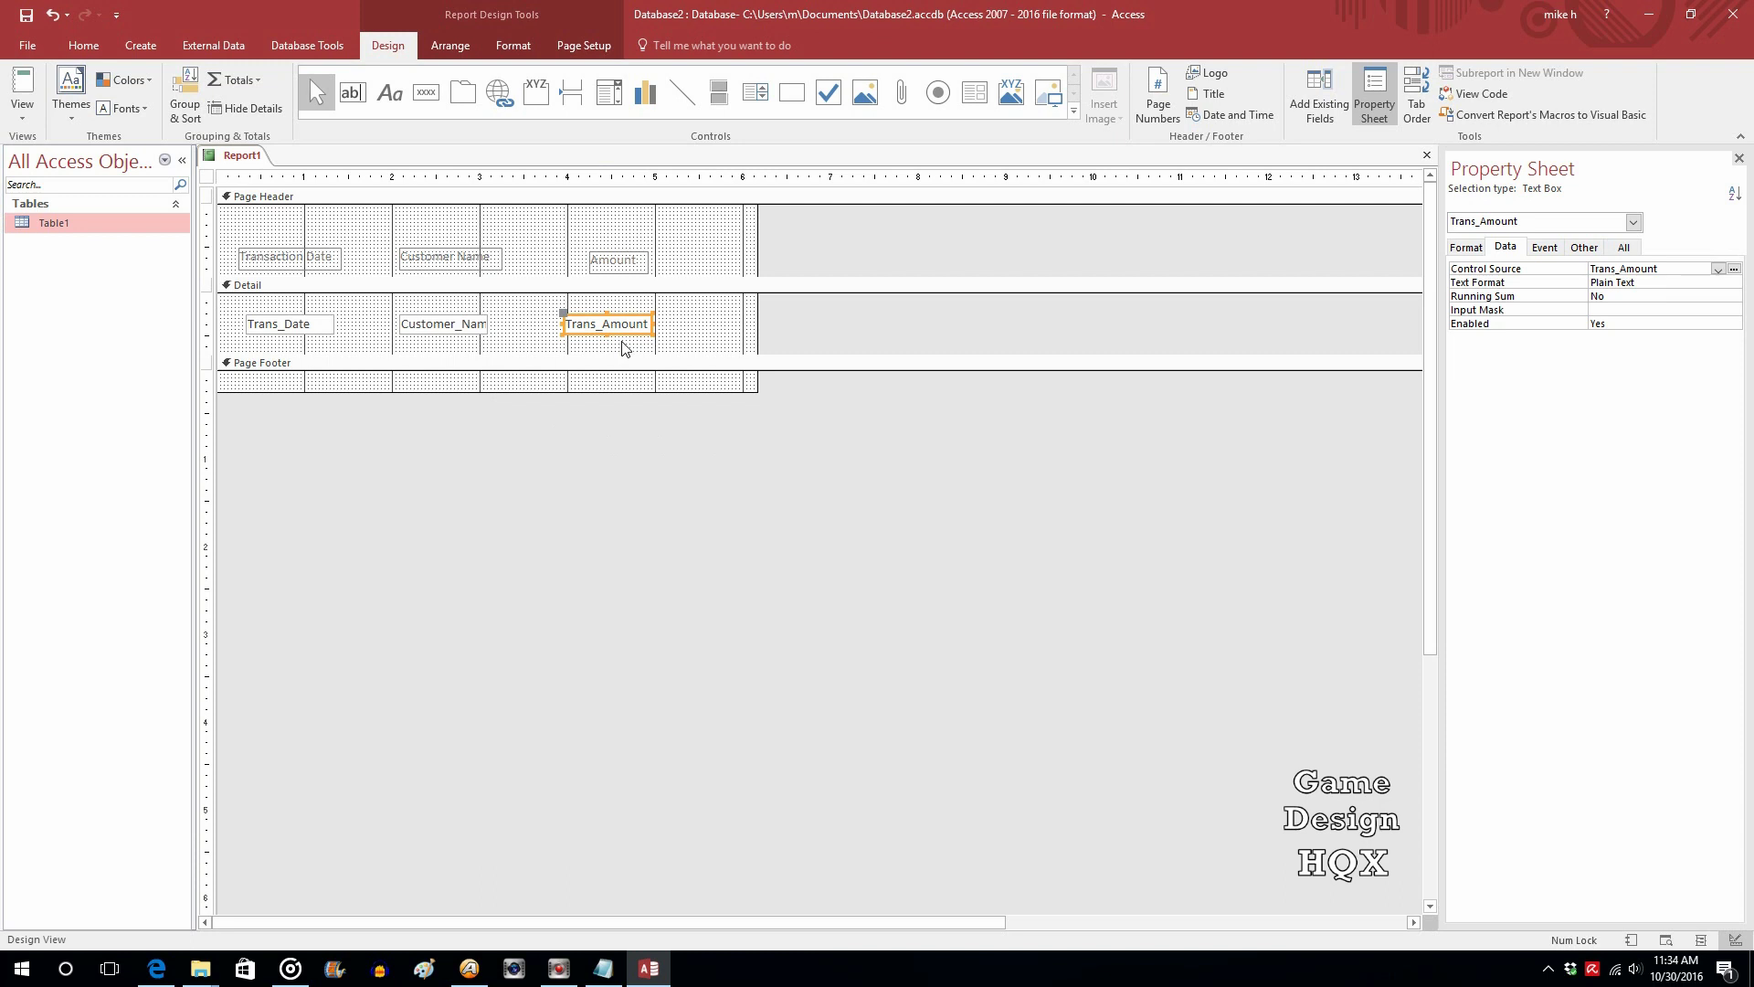
left_click(508, 43)
left_click(692, 103)
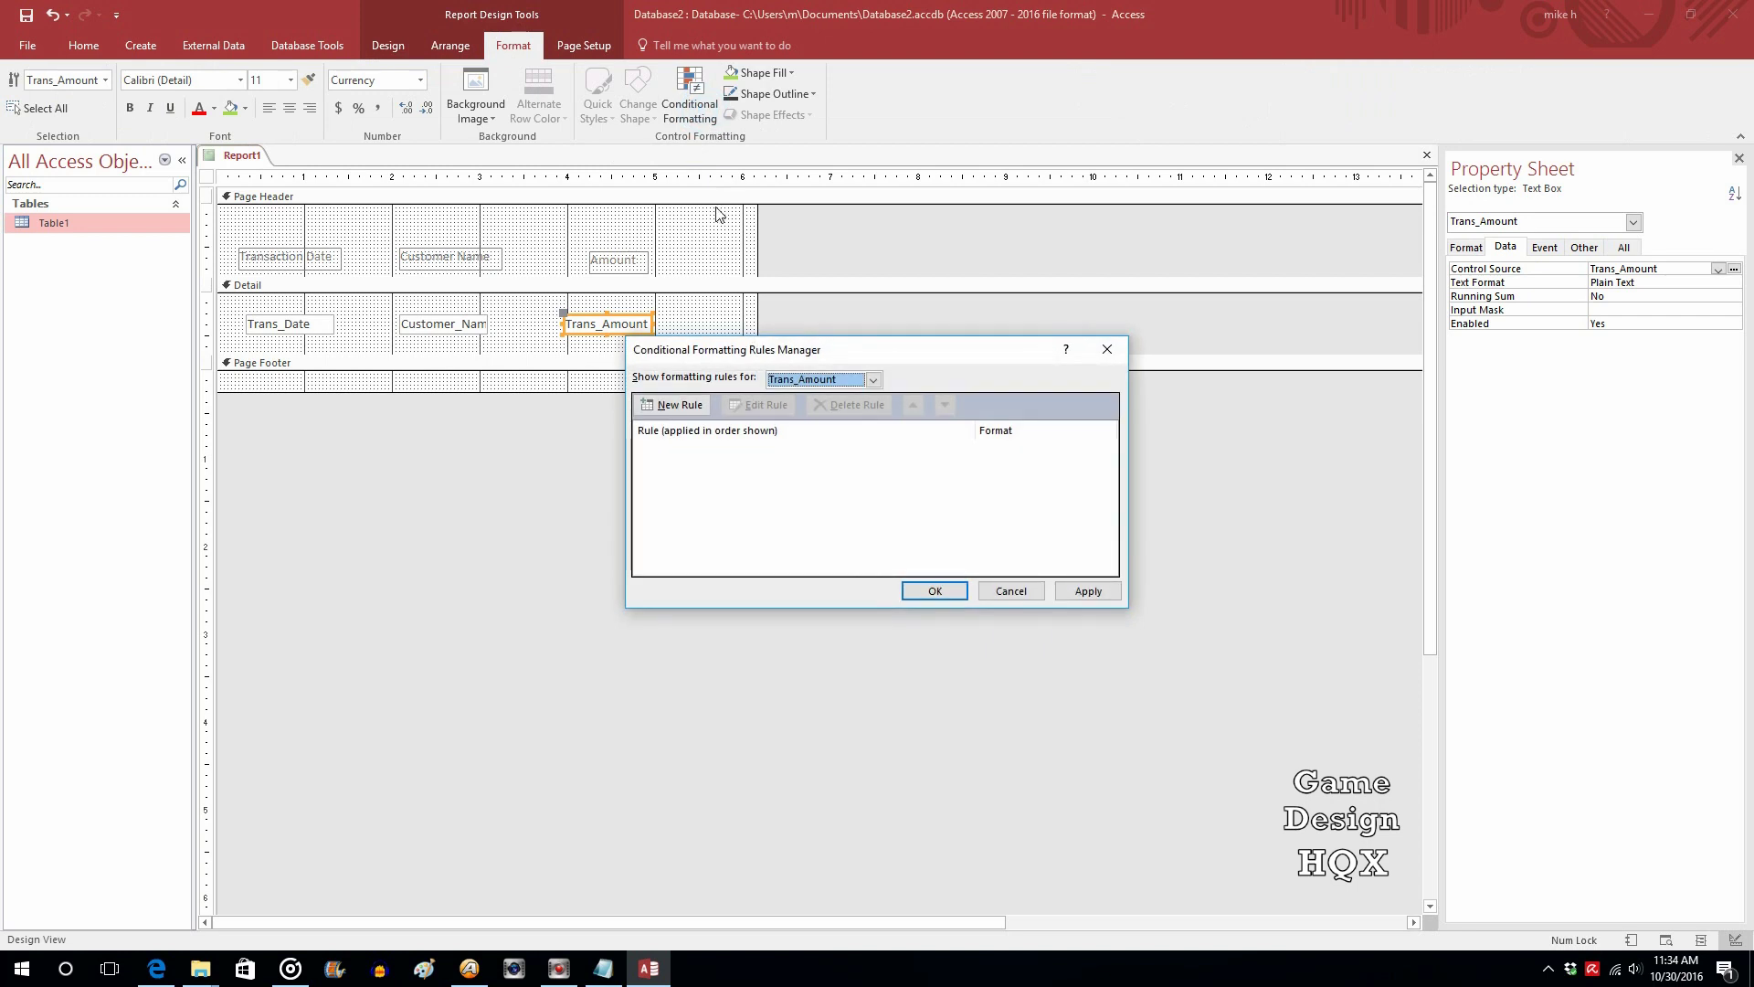
left_click(662, 410)
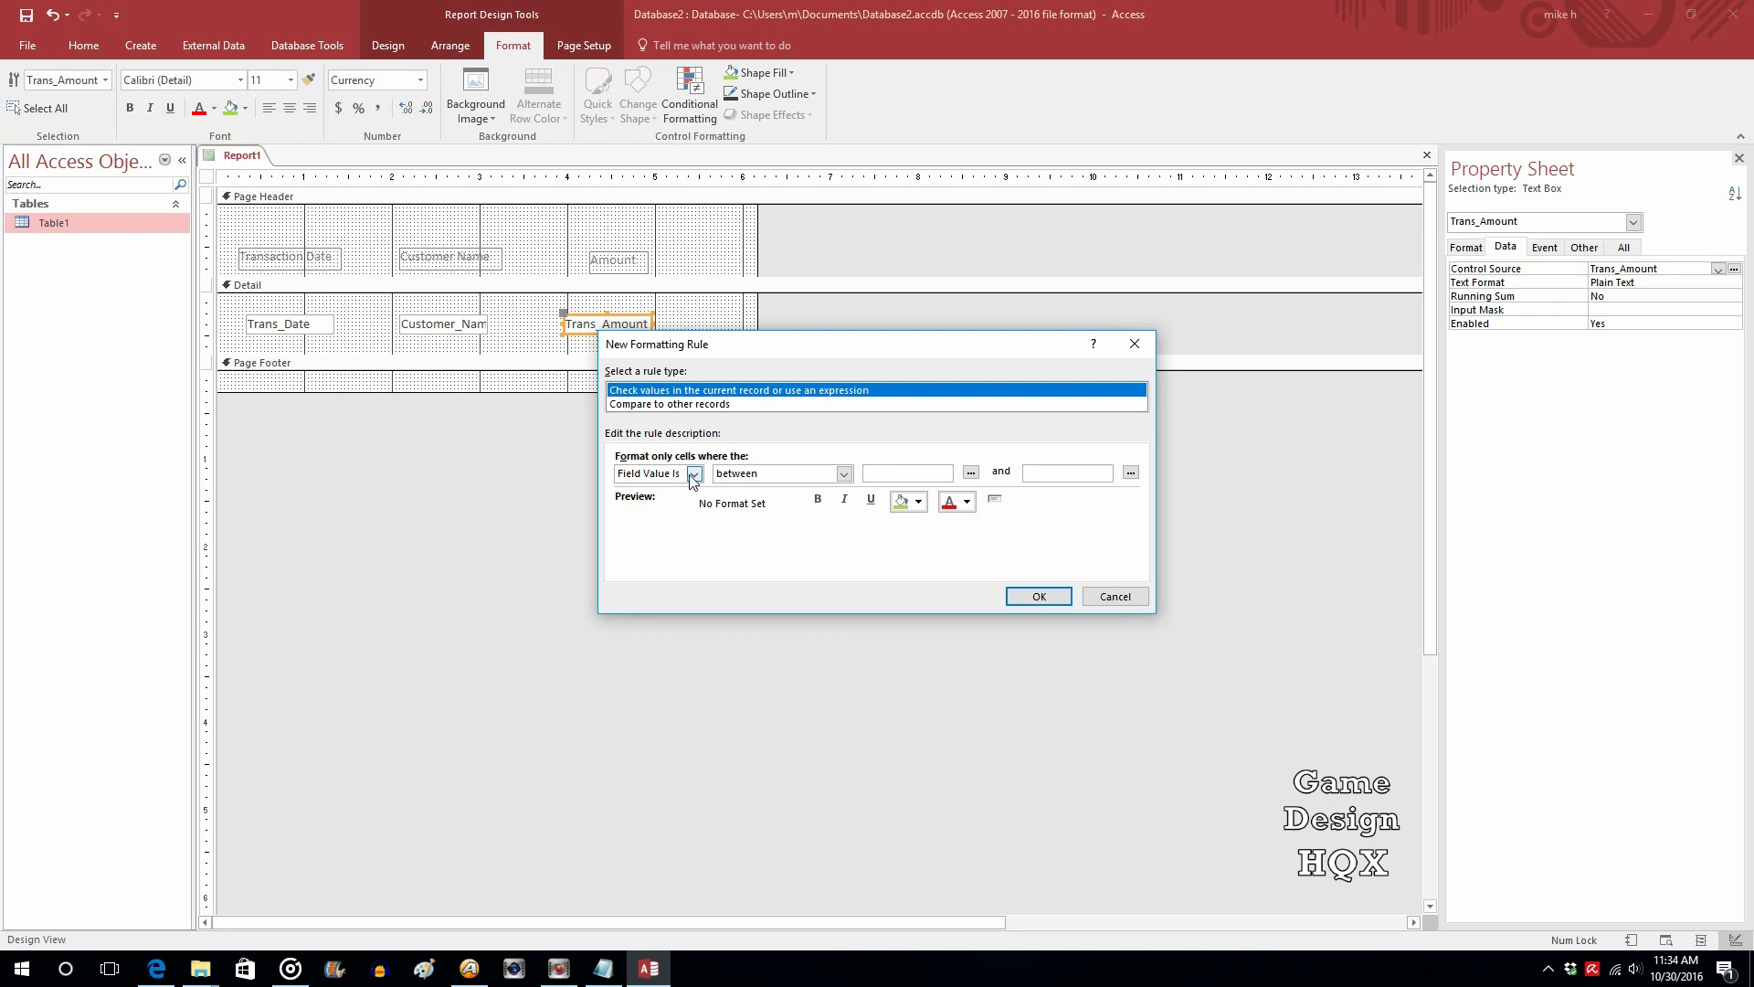
- Make the rule 'equal to' DMax('Trans_Amount','Table1') with a blue background and apply it
left_click(843, 474)
left_click(818, 515)
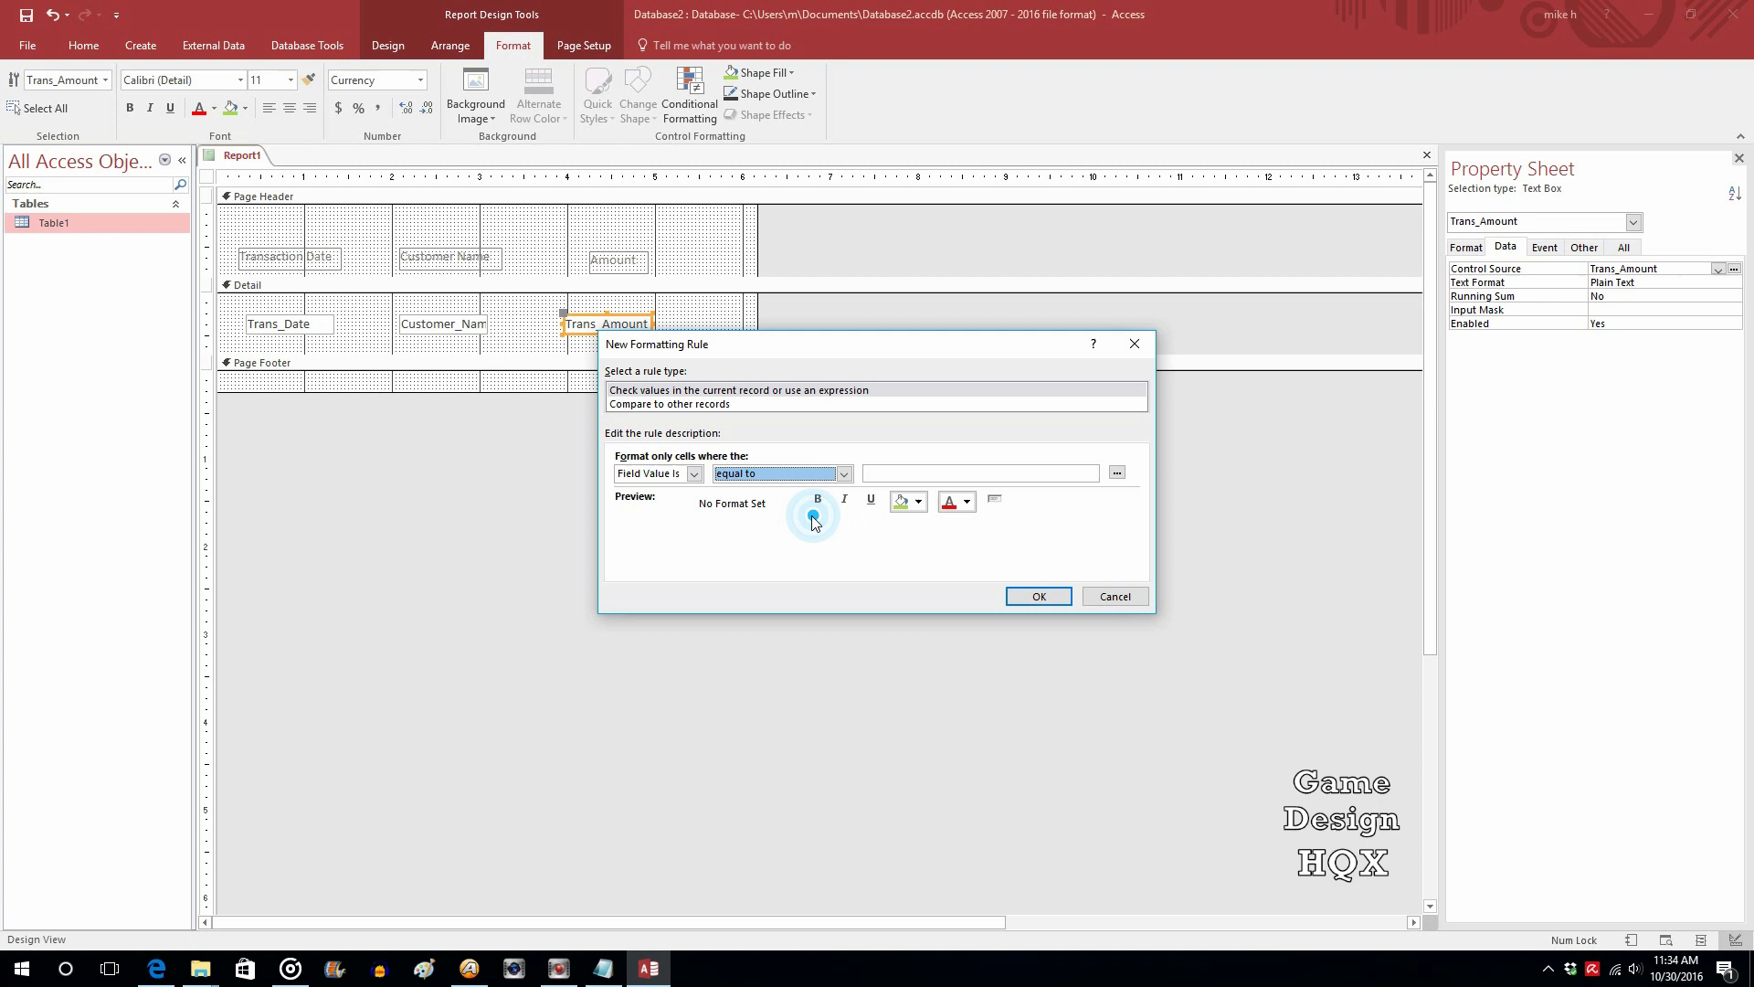
left_click(918, 470)
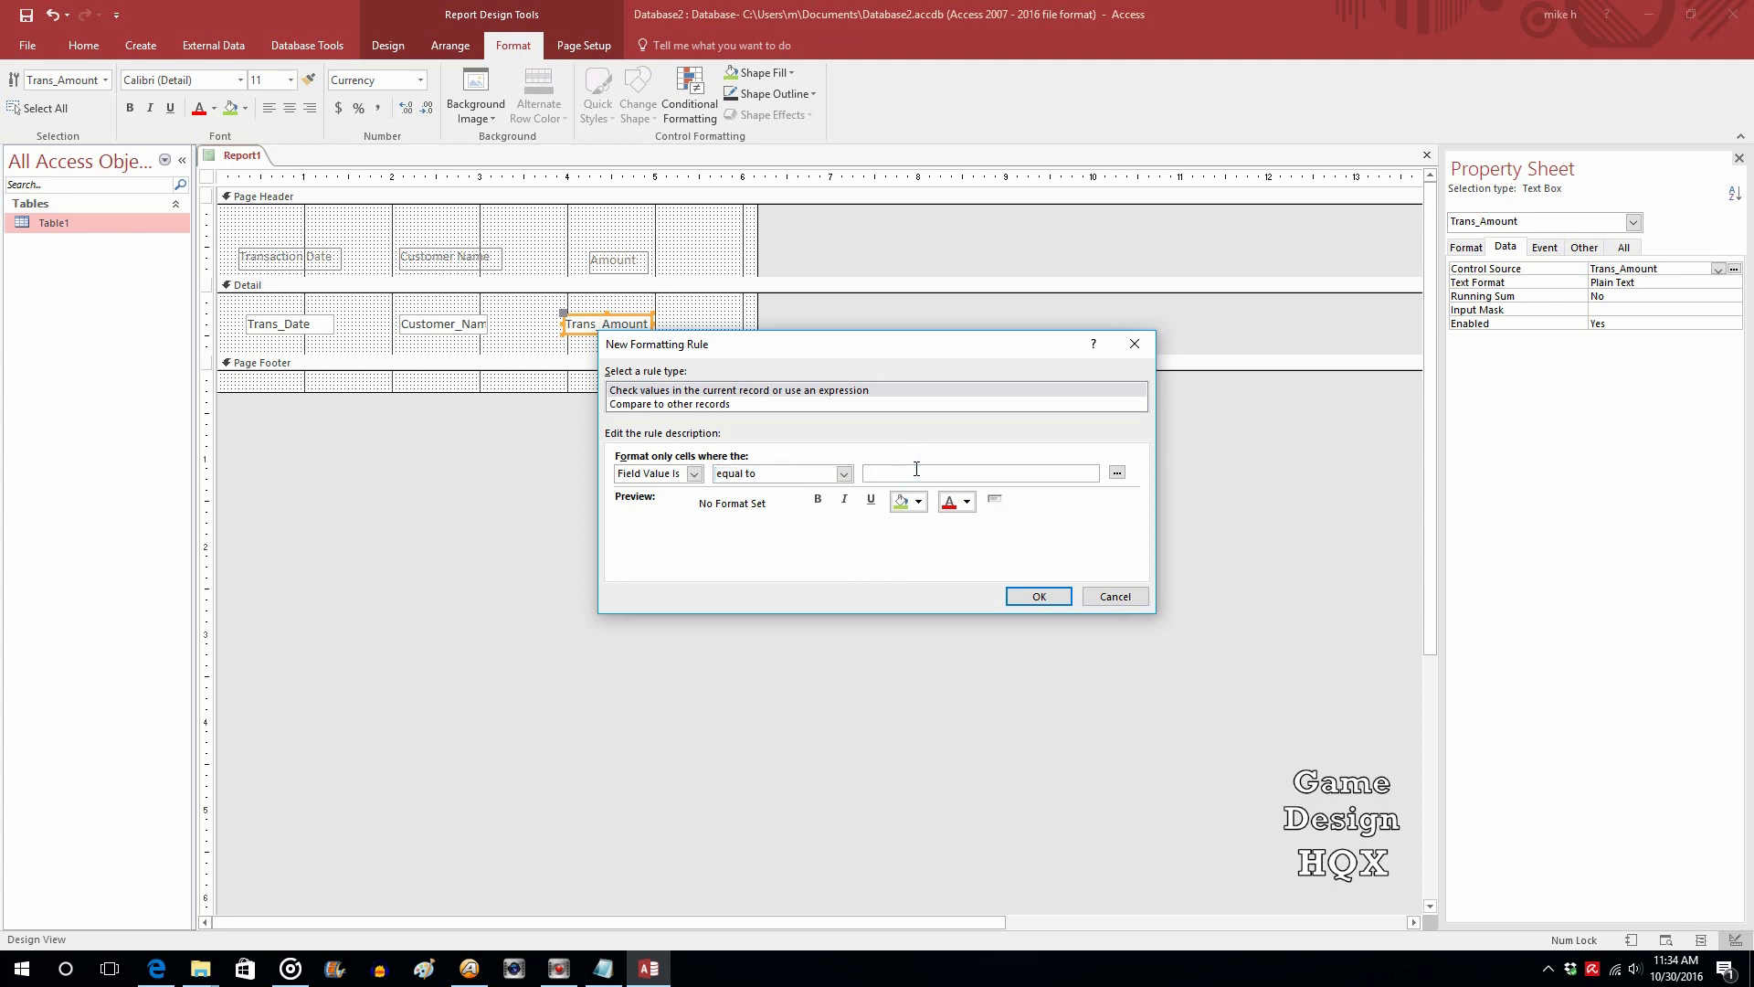
type("DM")
type("'Trans_Amount','Table1'")
key("Delete")
left_click(917, 505)
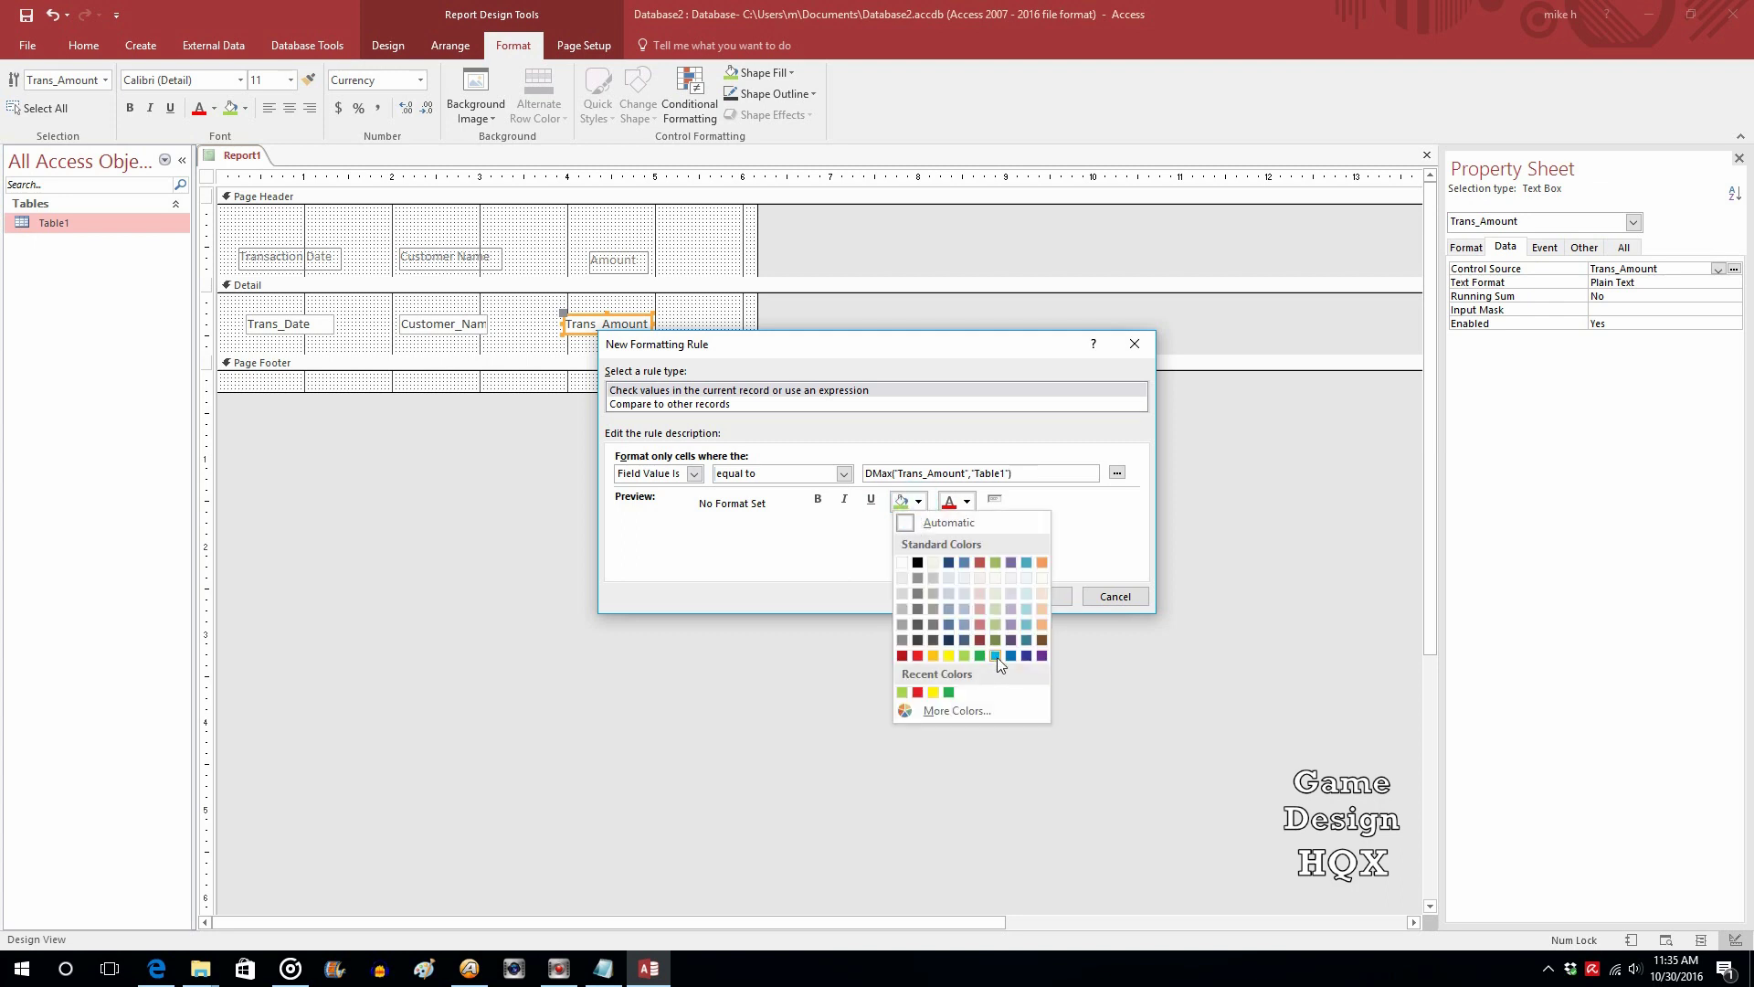
left_click(996, 656)
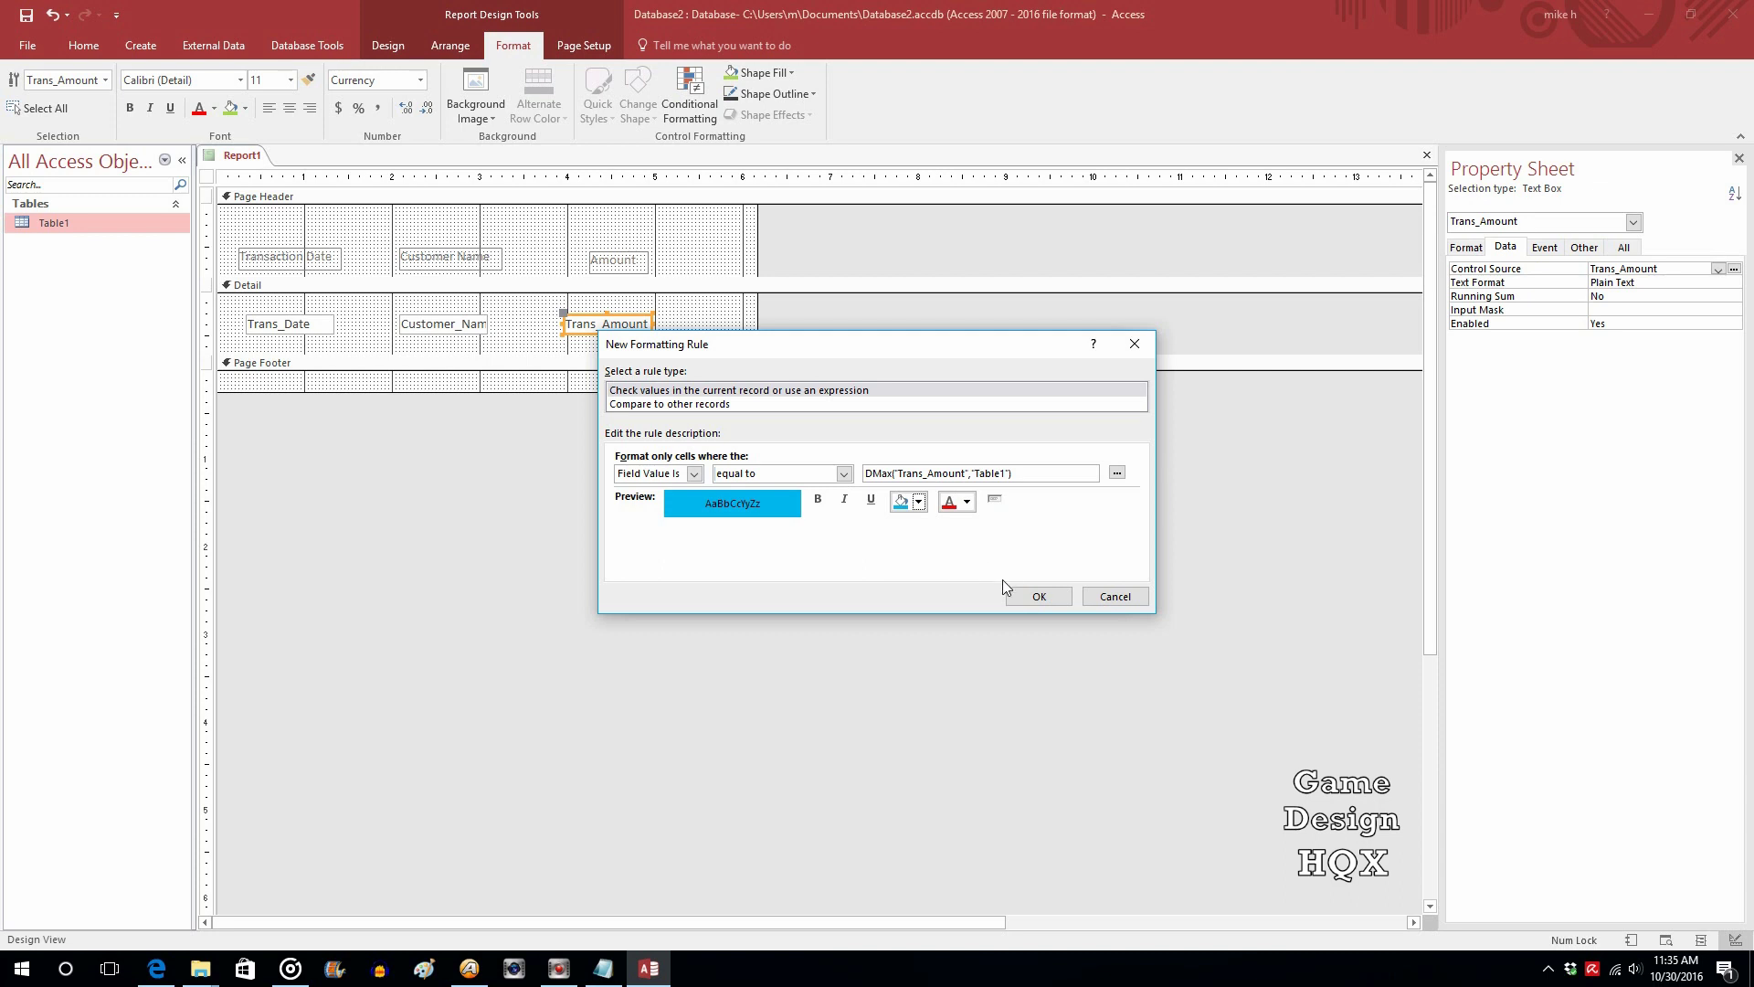
left_click(1033, 597)
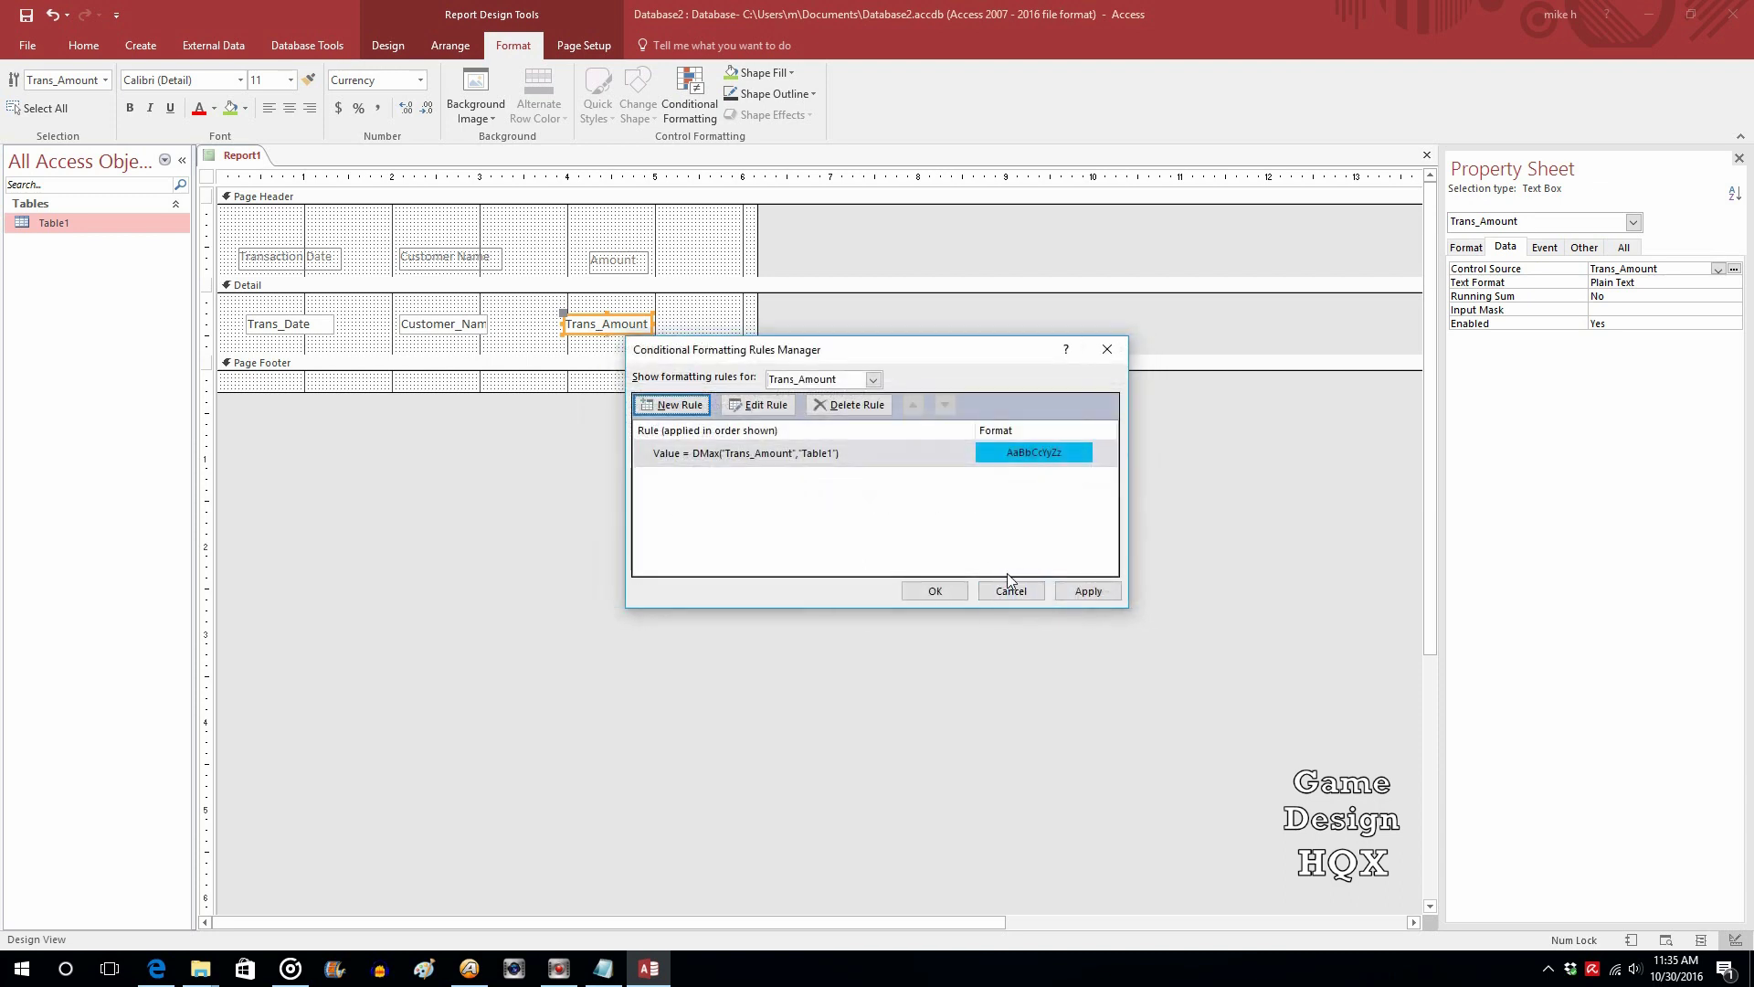
left_click(929, 590)
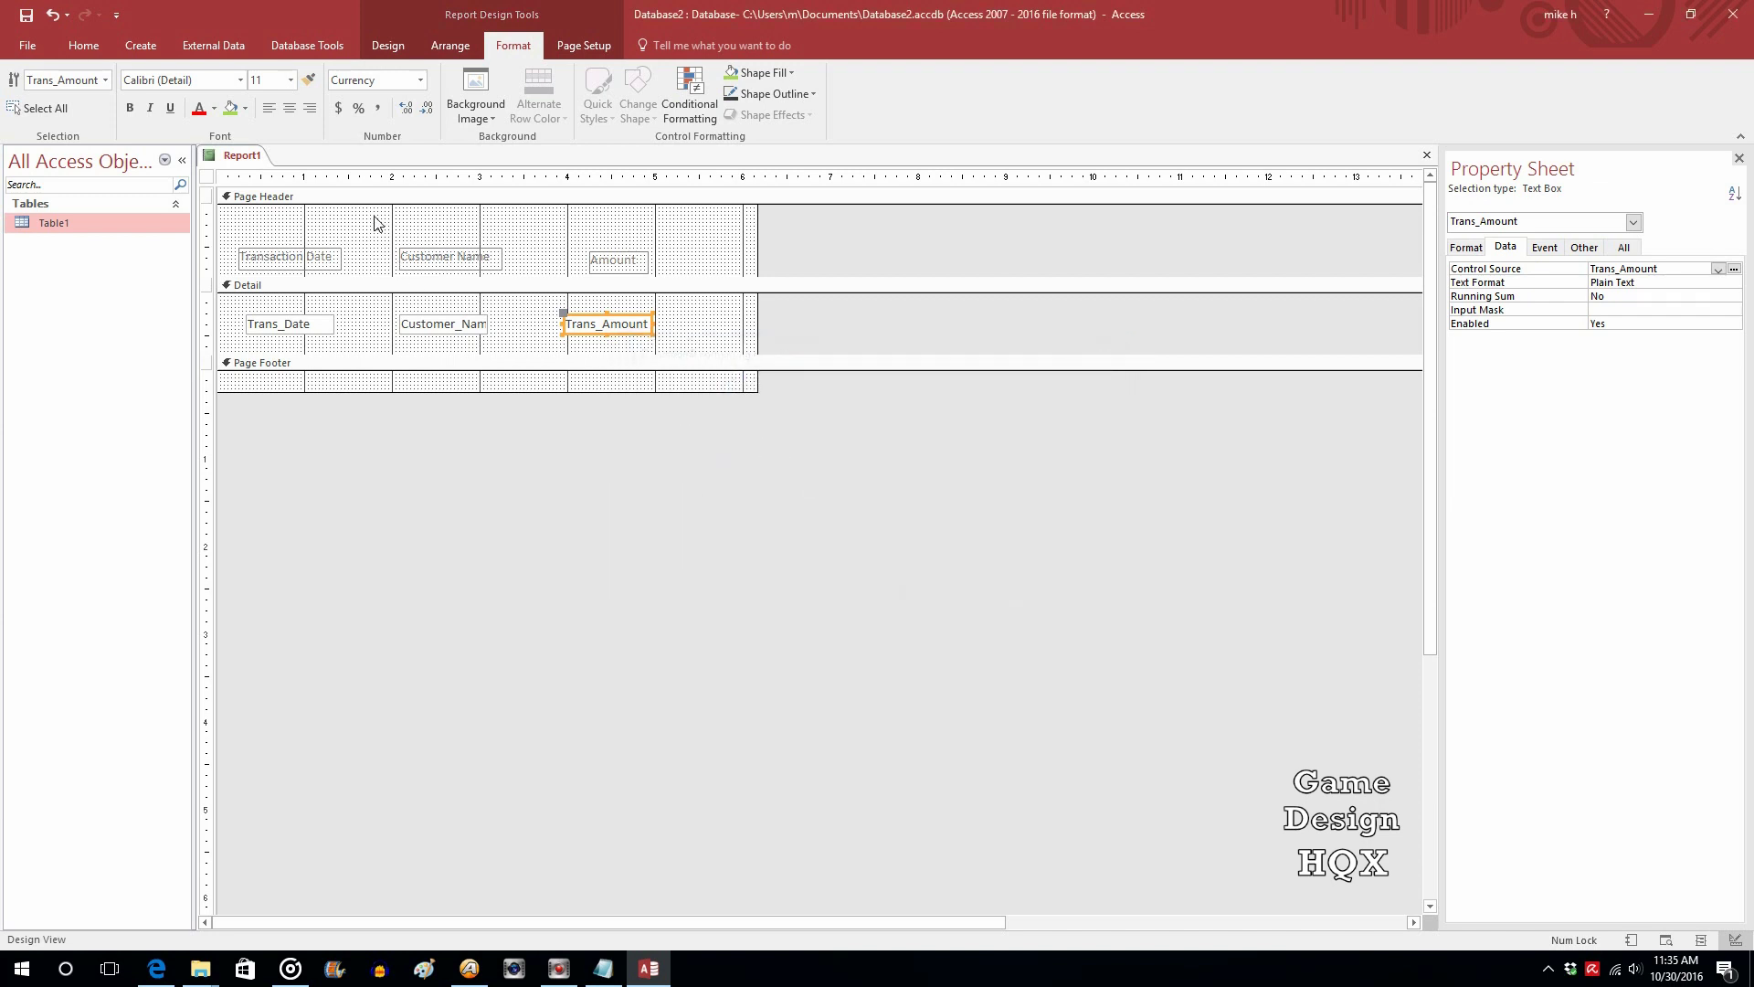
- Preview the $325.00 maximum highlighted in blue, then return to Design View's Format commands
left_click(84, 46)
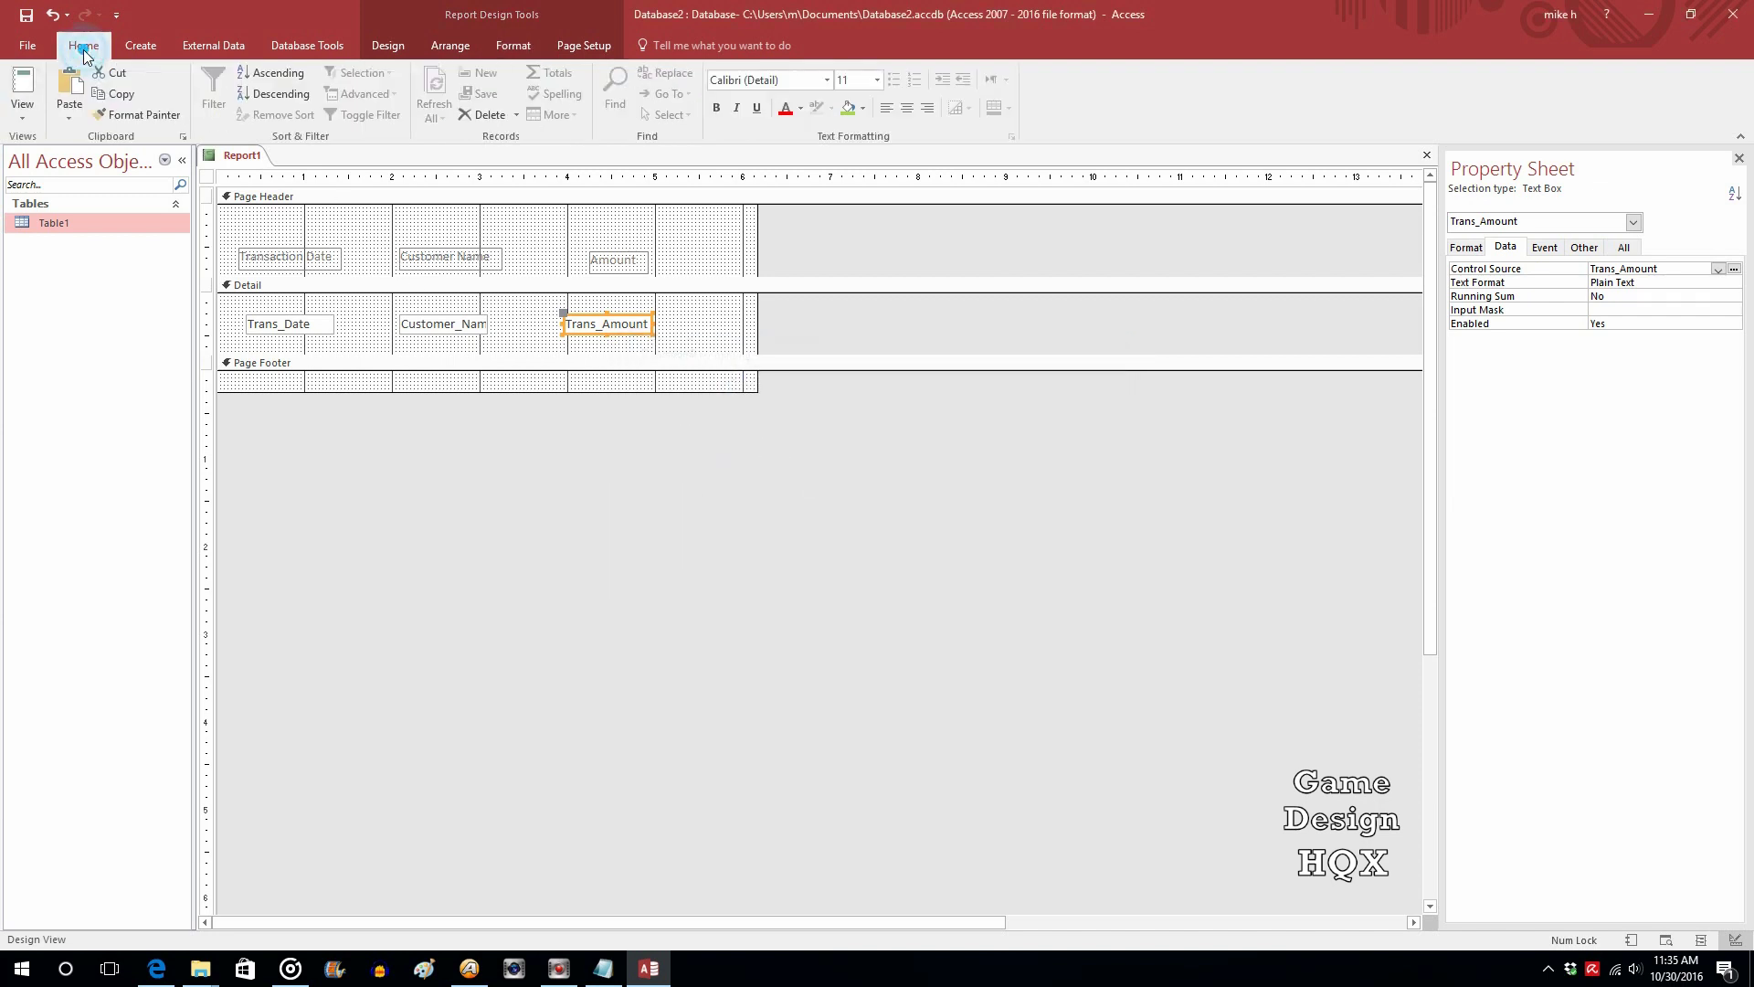
left_click(22, 87)
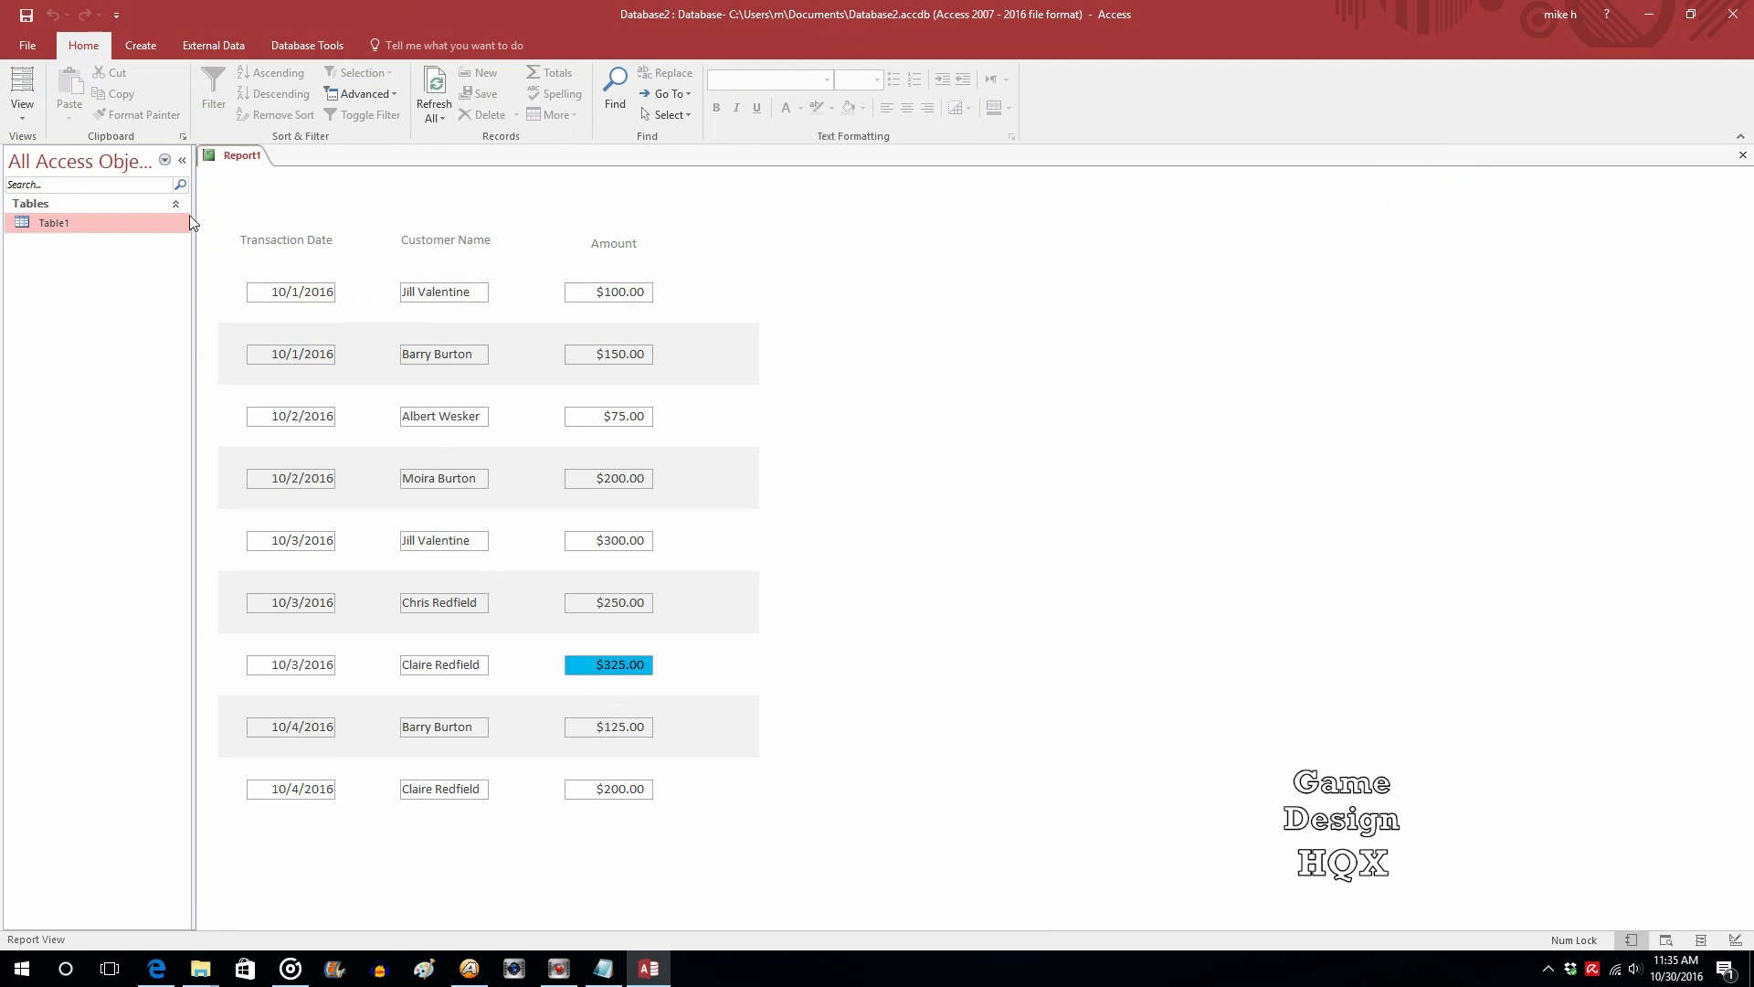
left_click(22, 108)
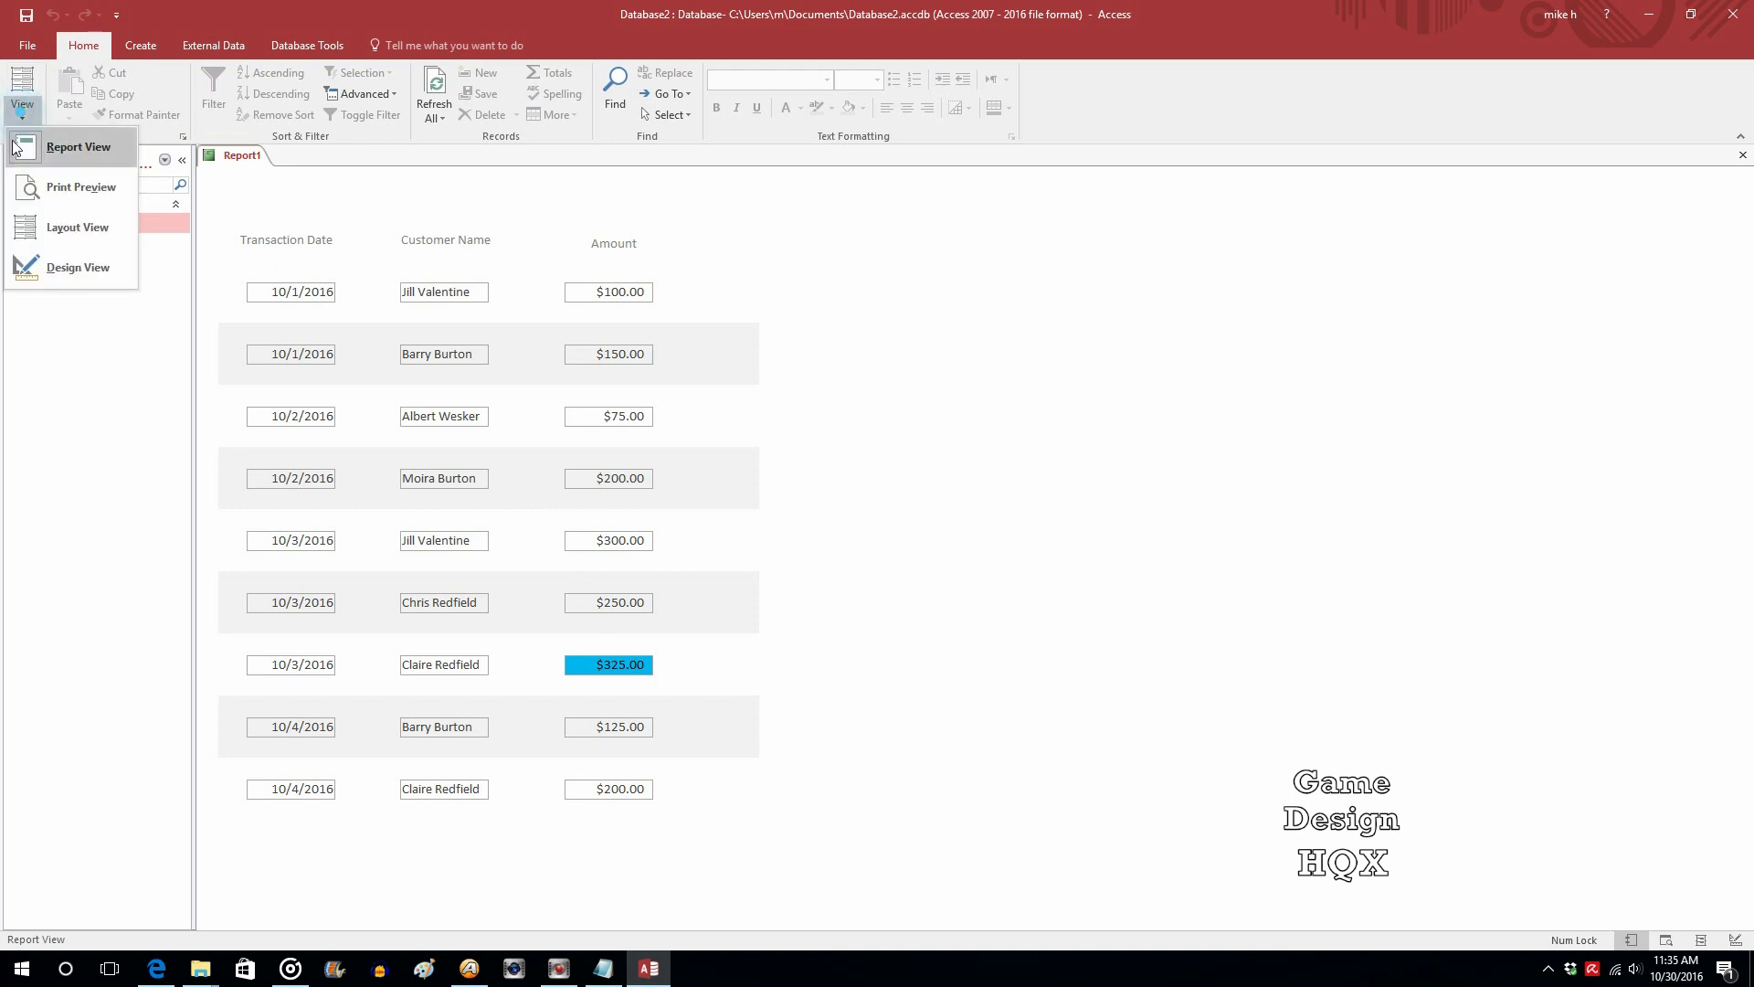
left_click(55, 271)
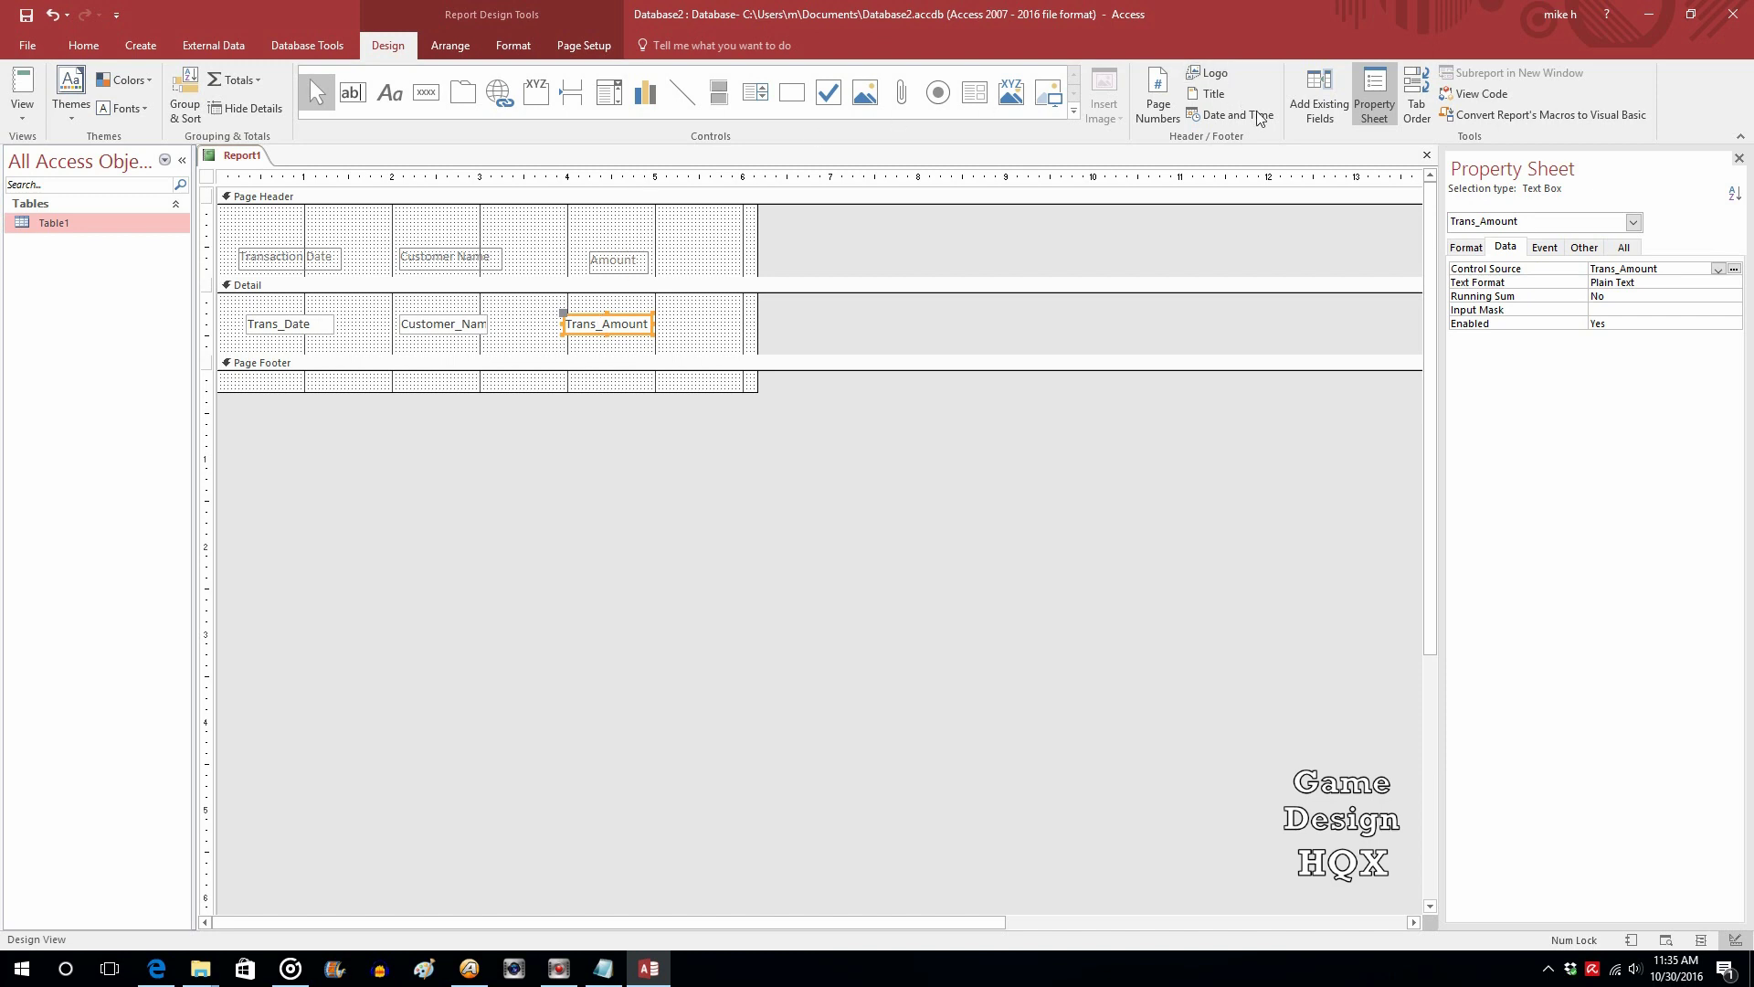
left_click(505, 46)
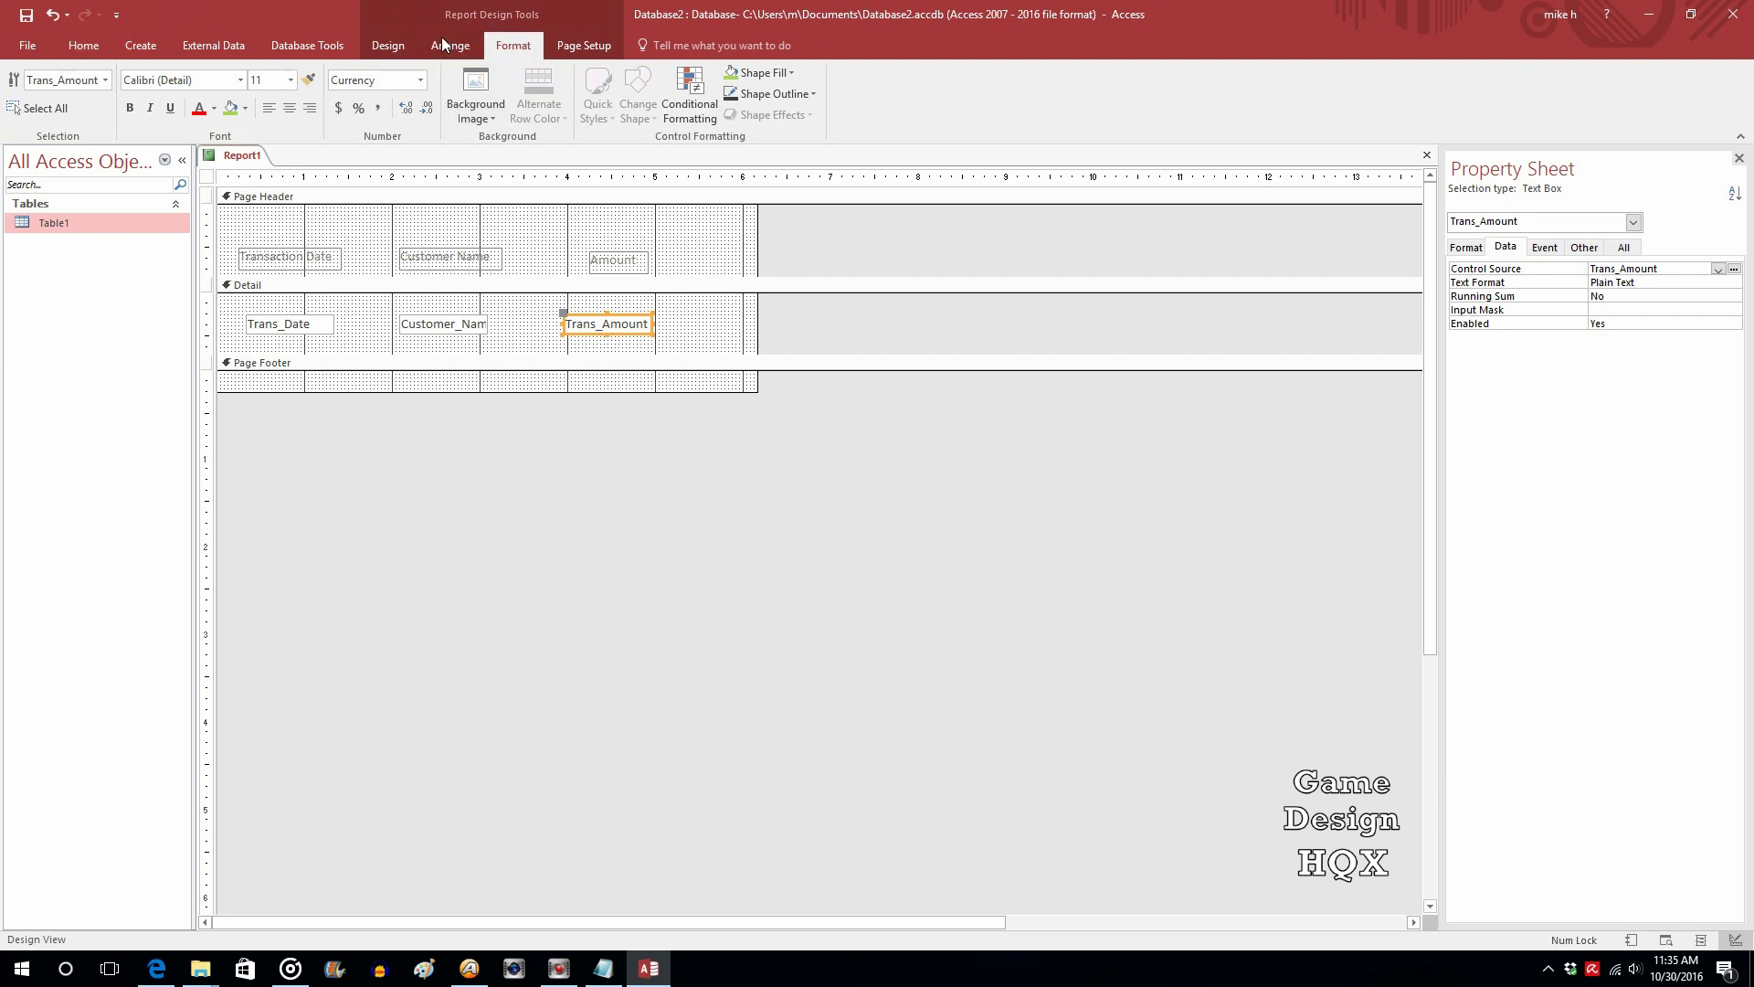
- Add a new Trans_Amount rule: value equal to DMin("Trans_Amount","Table1")
left_click(683, 107)
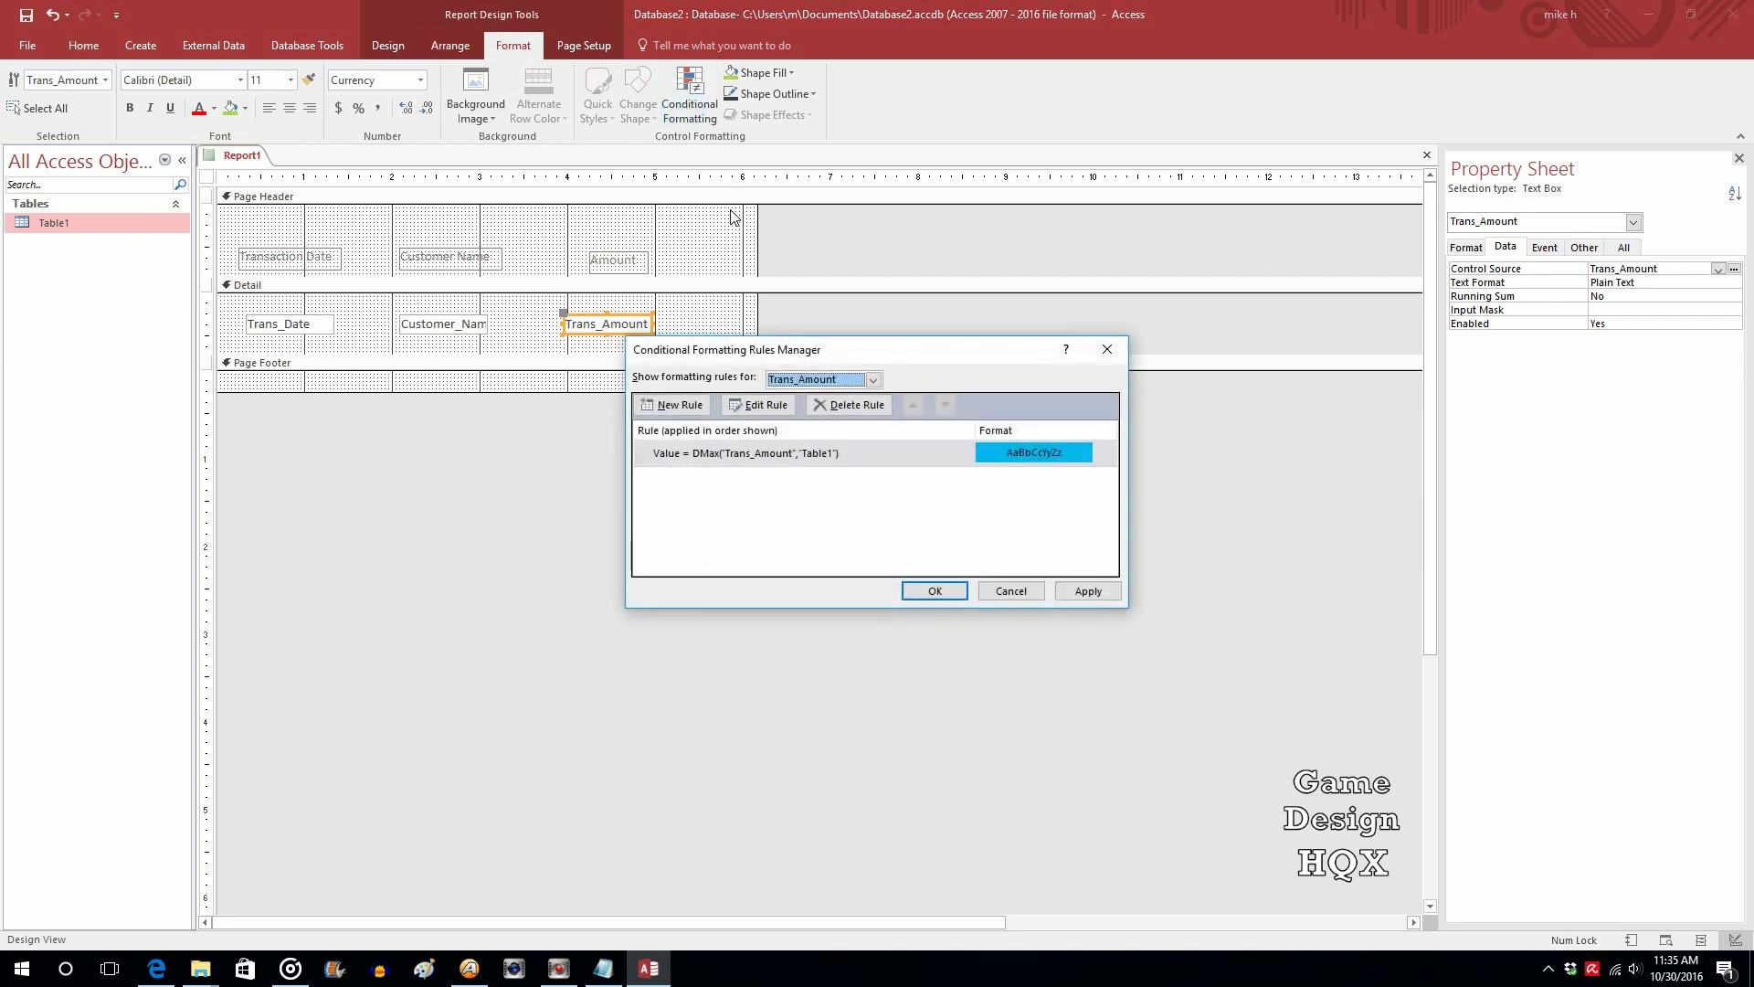
left_click(662, 407)
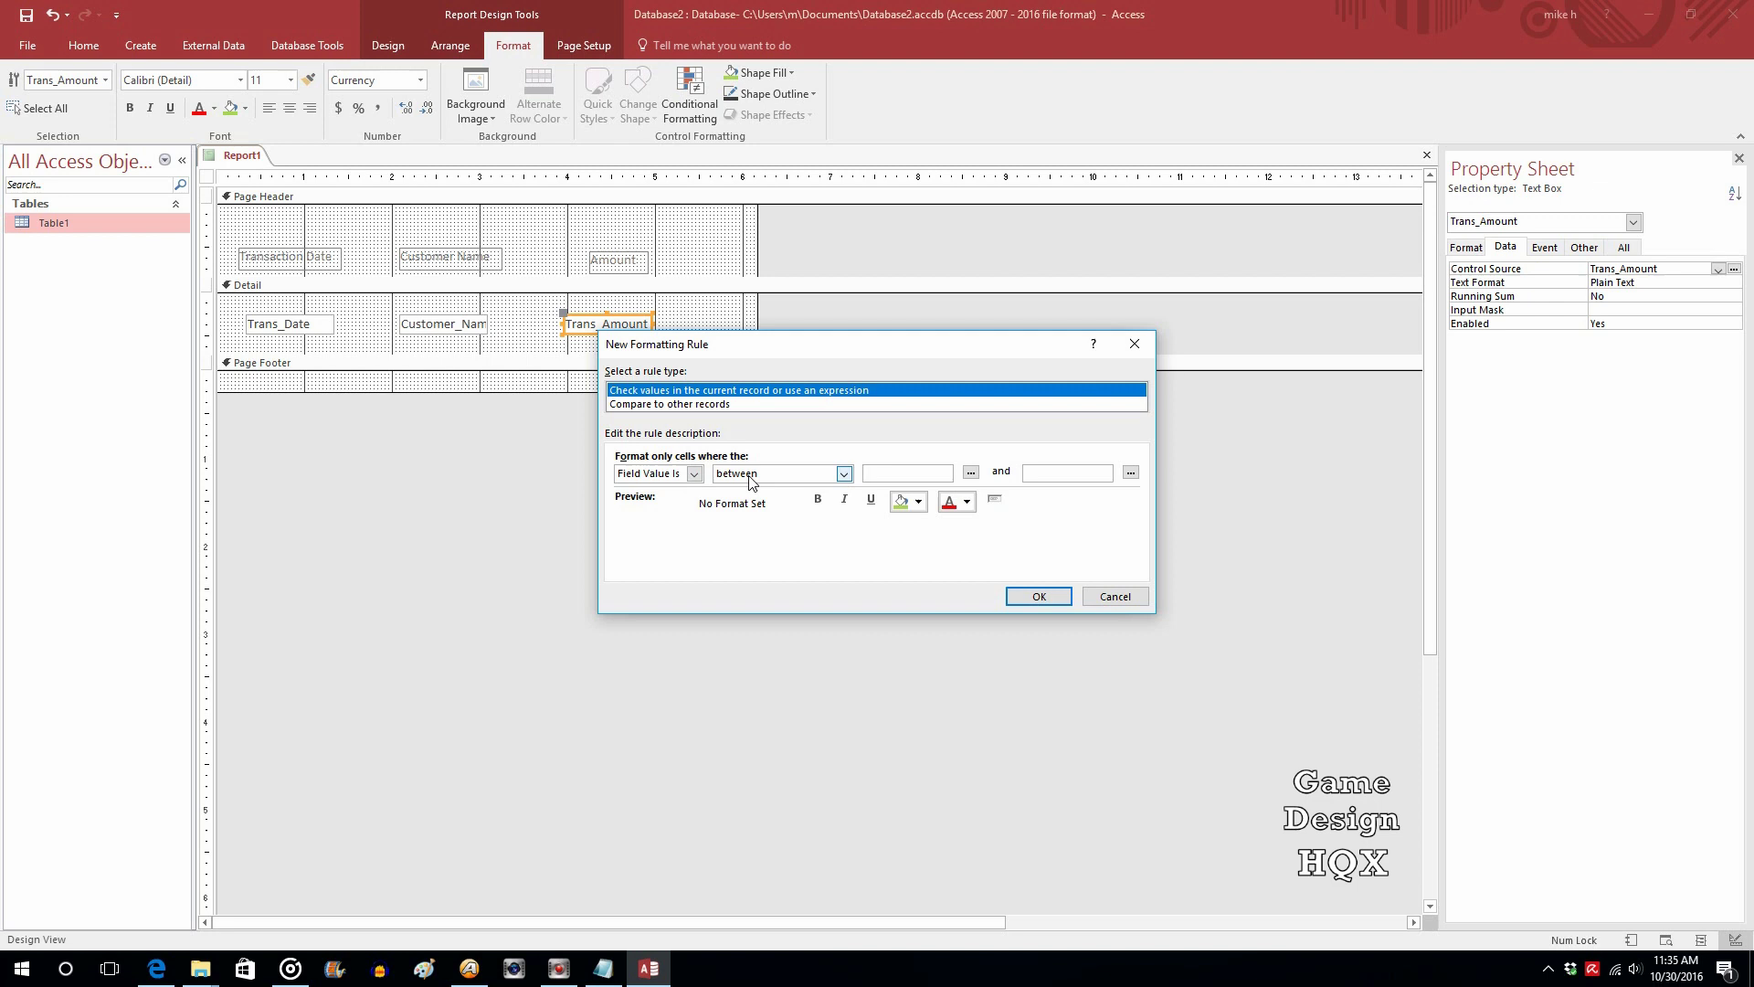
left_click(843, 474)
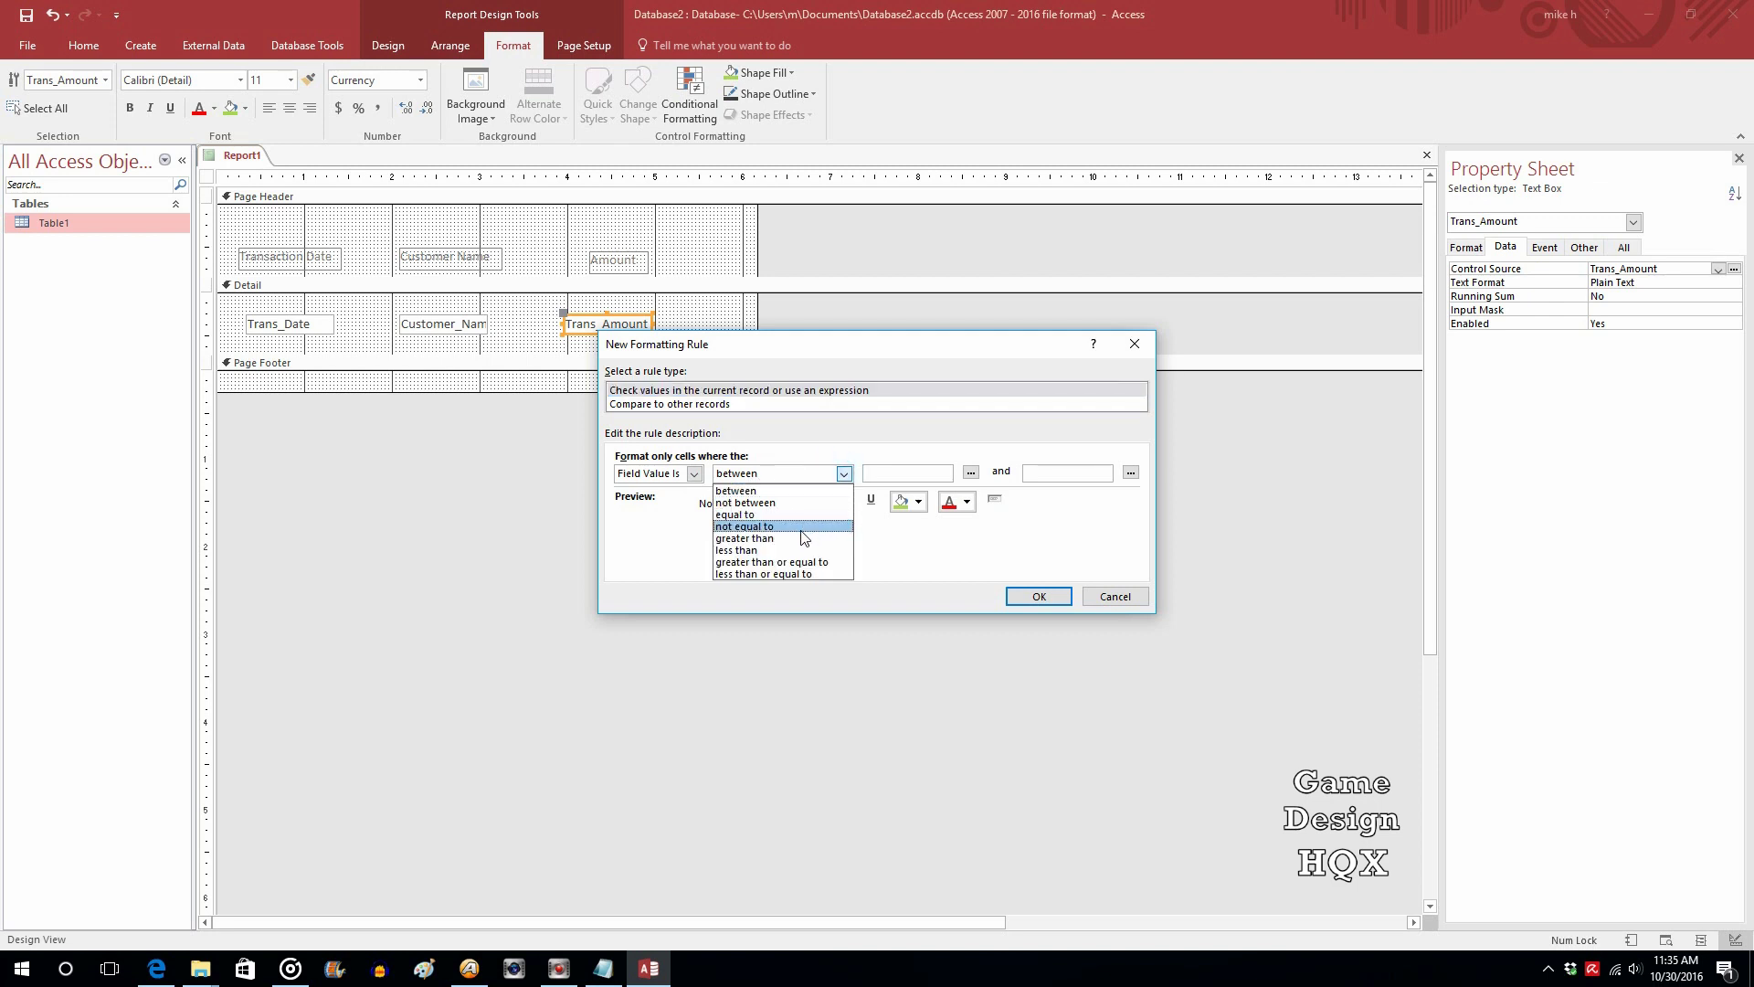
left_click(797, 514)
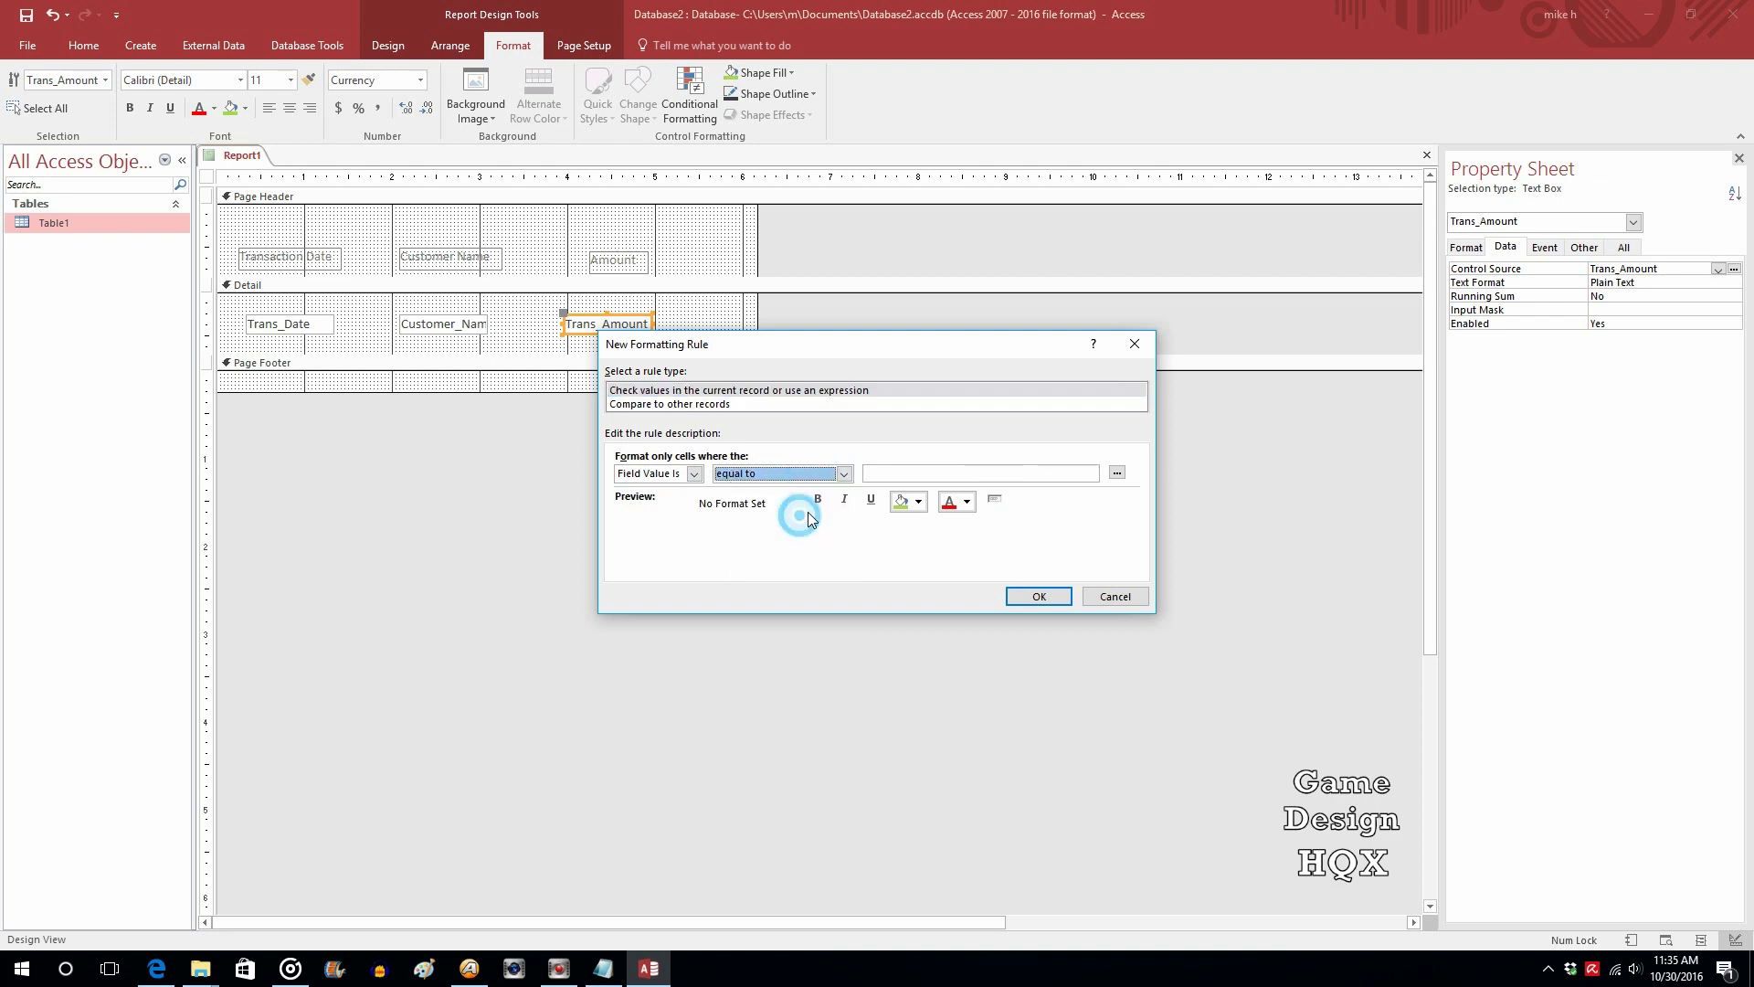
left_click(950, 468)
type("D")
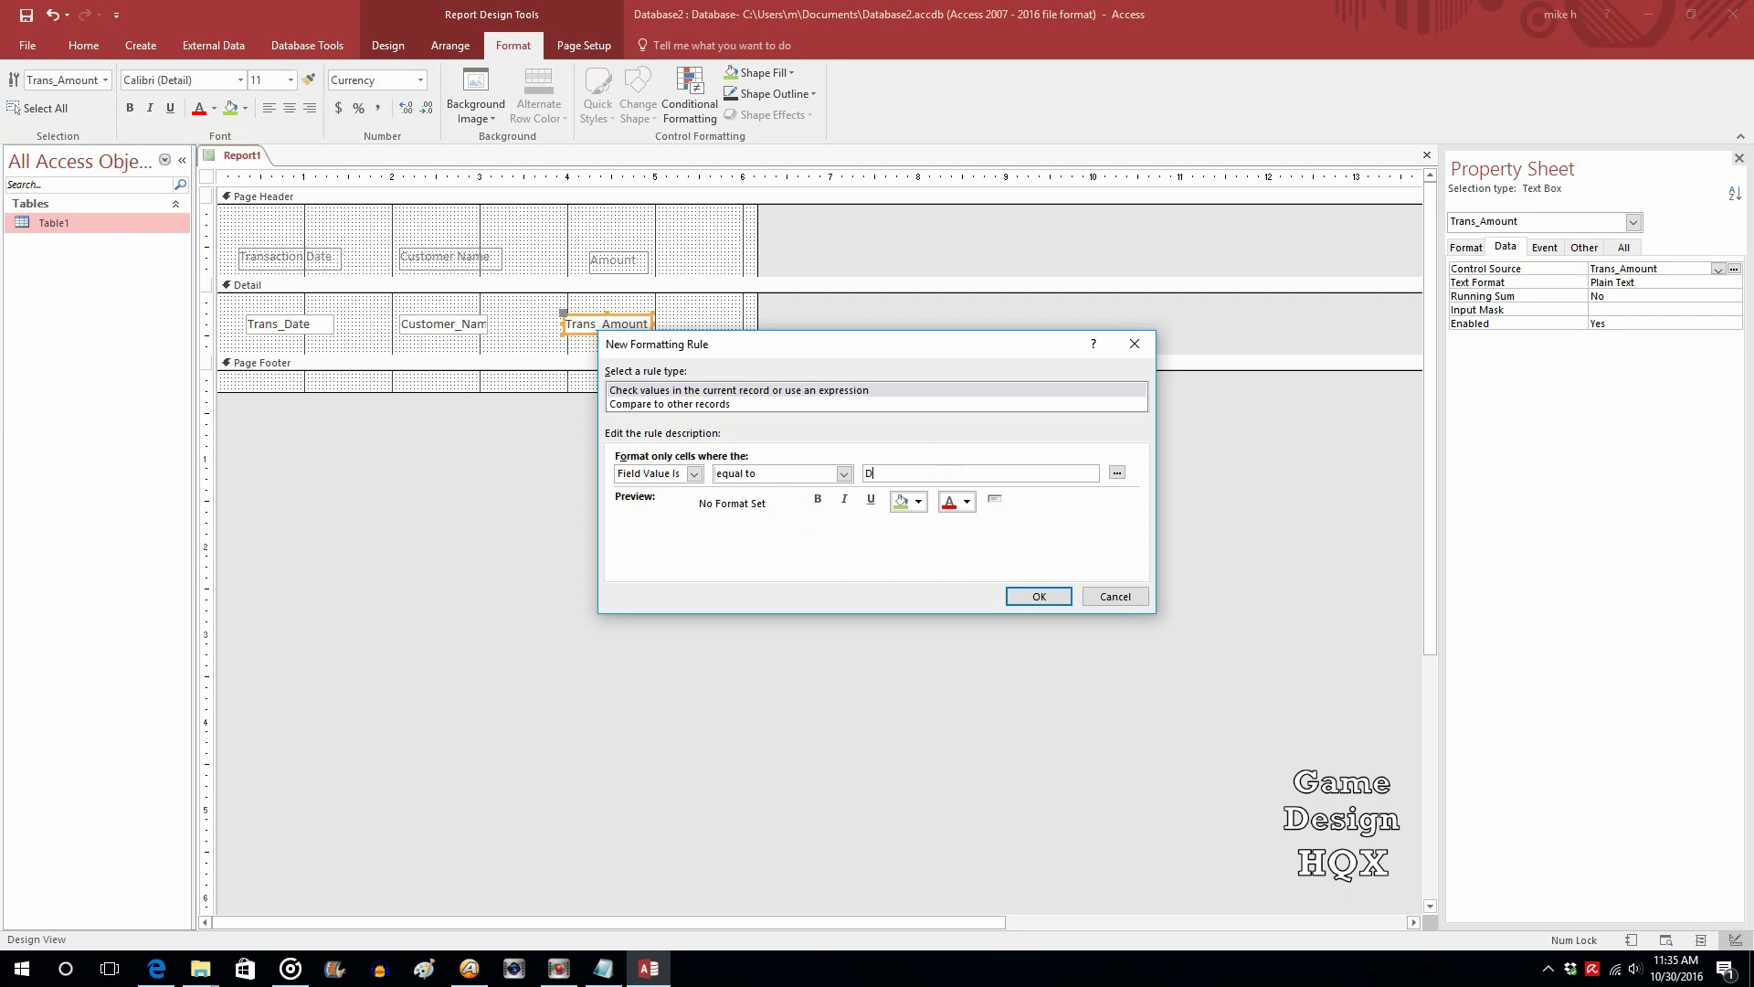
type("Min(\"")
type("Trans_Amount\",\"Table1")
left_click(1033, 601)
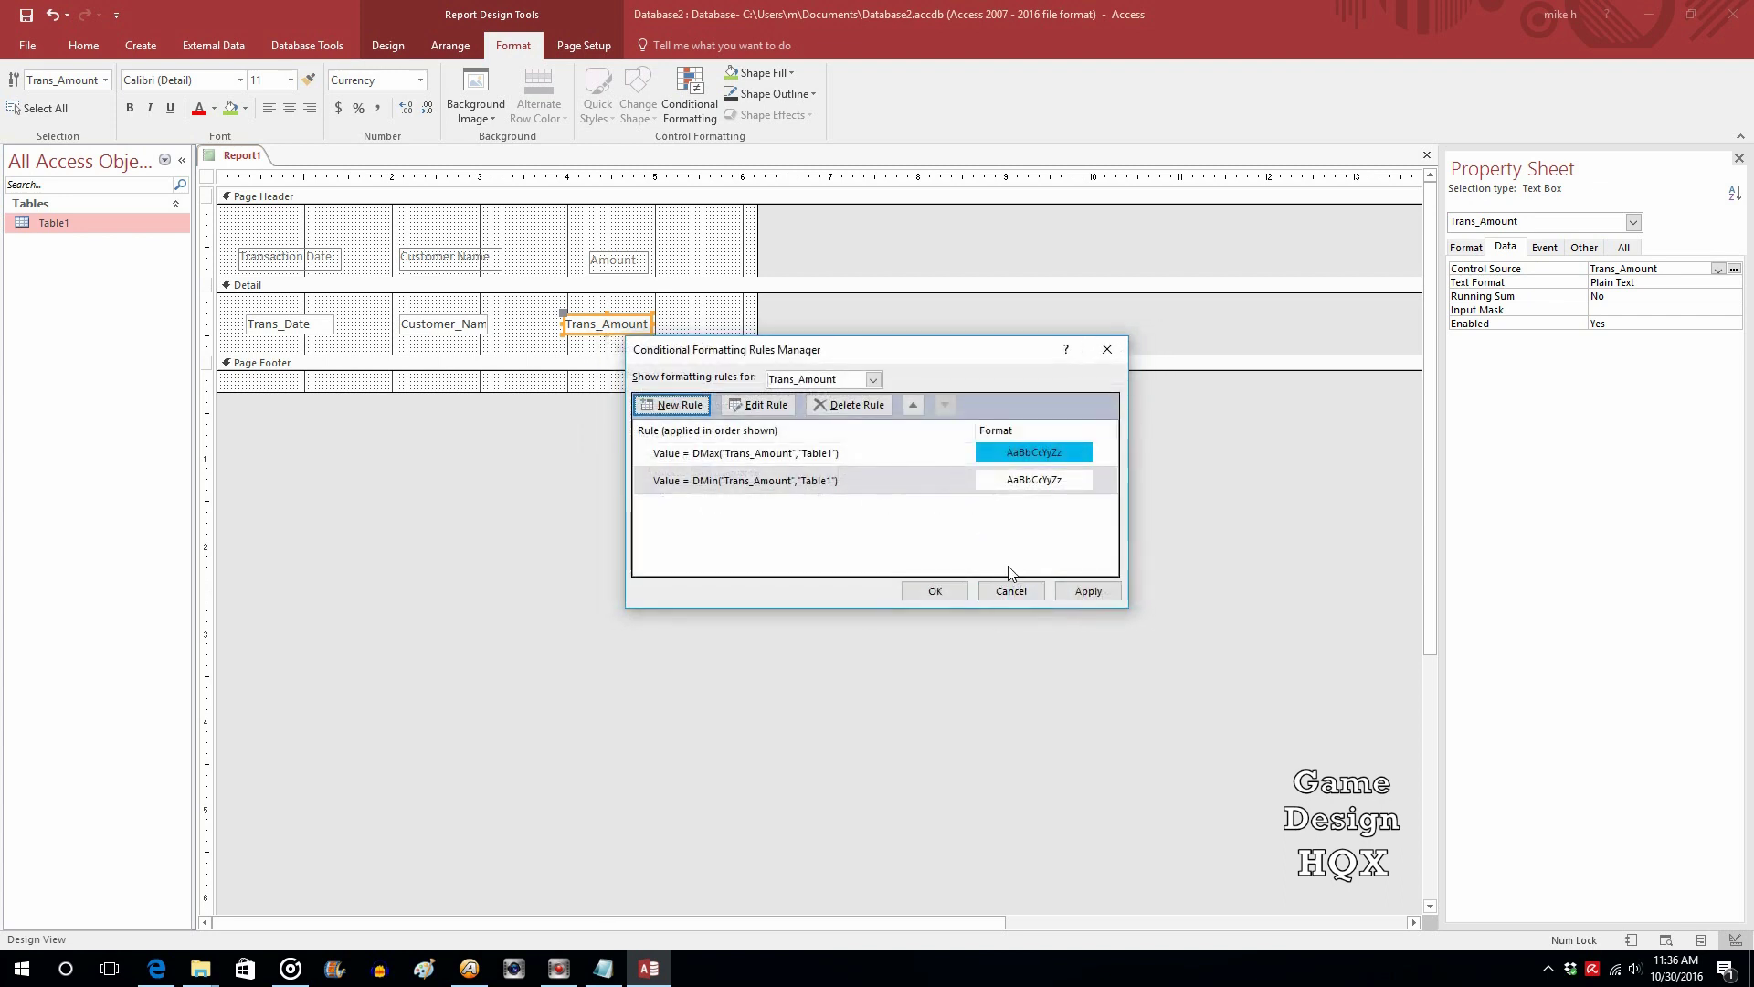
- Give the DMin rule a red background and apply the rules
double_click(1022, 485)
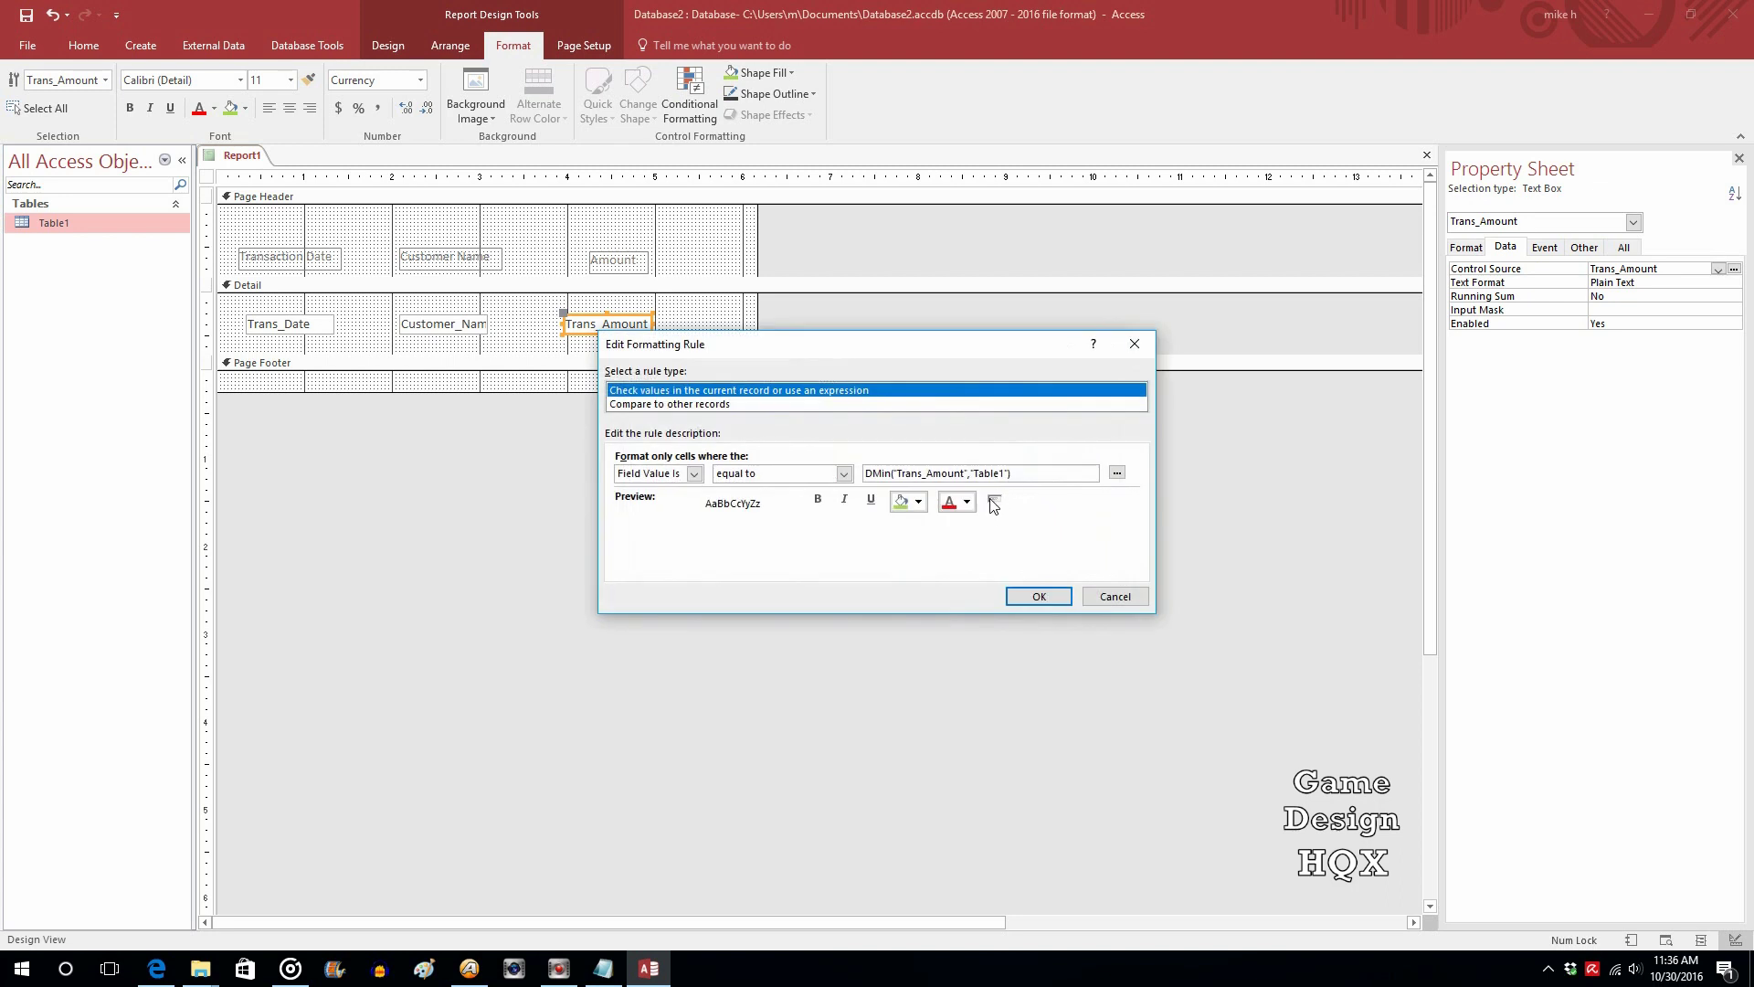
left_click(919, 503)
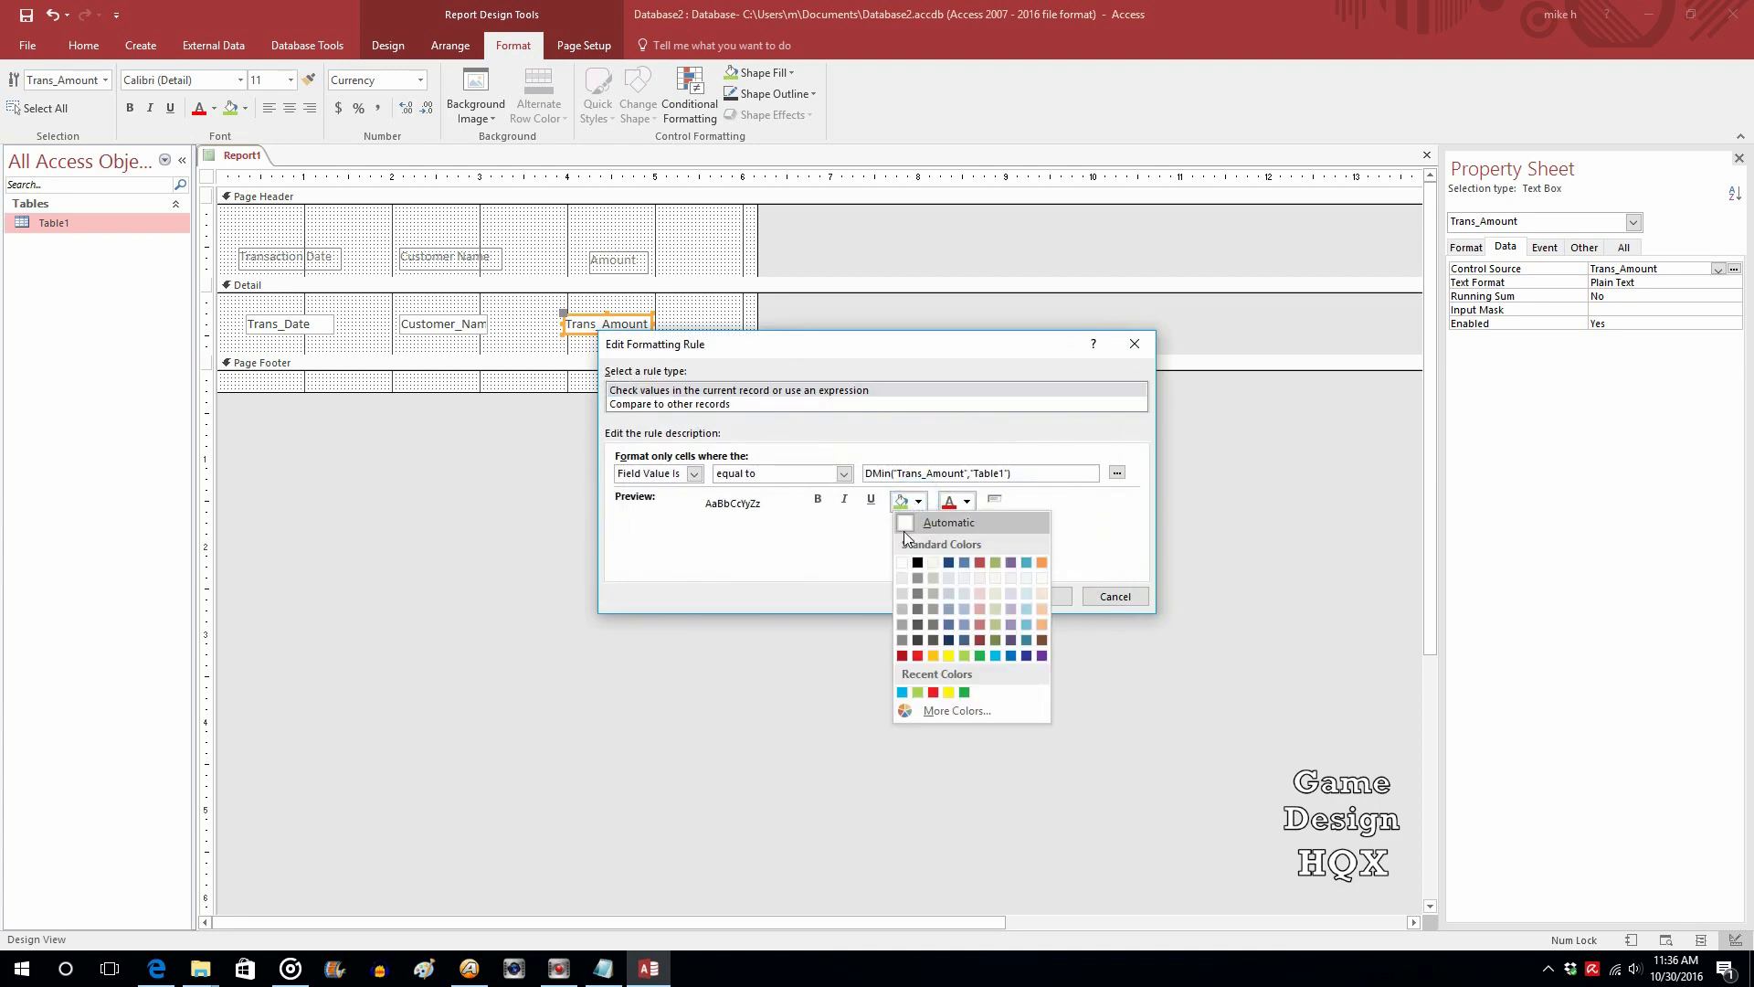
left_click(919, 656)
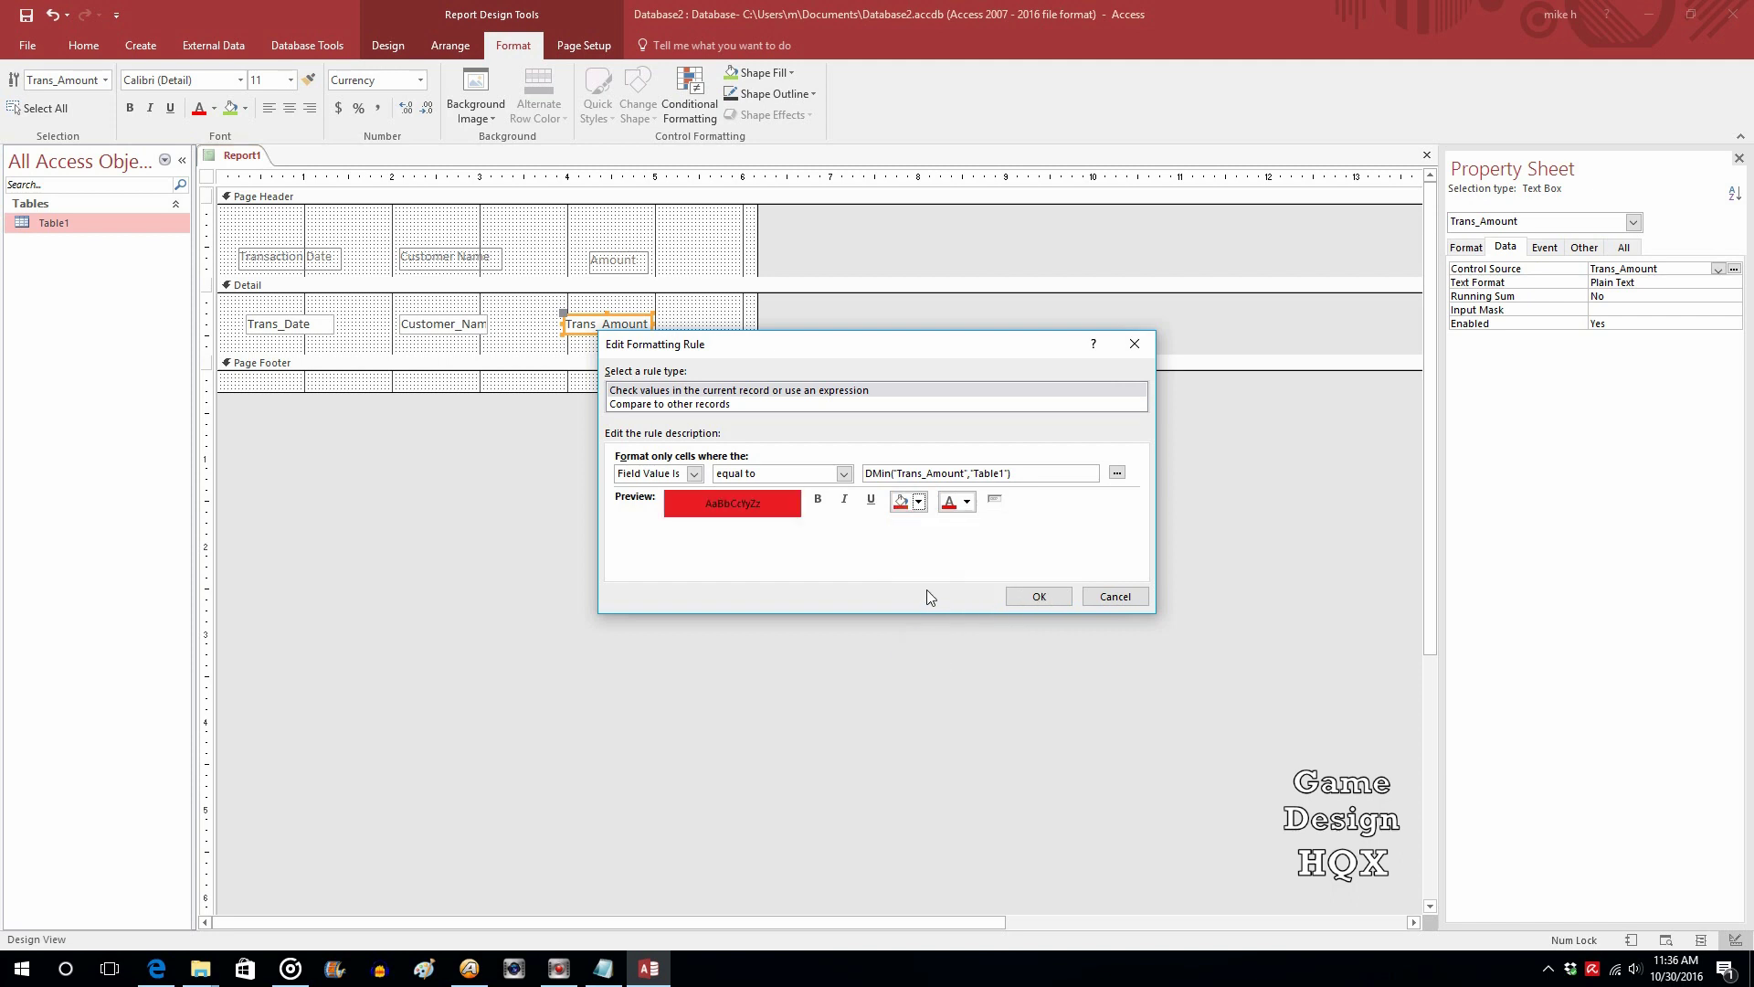
left_click(1037, 598)
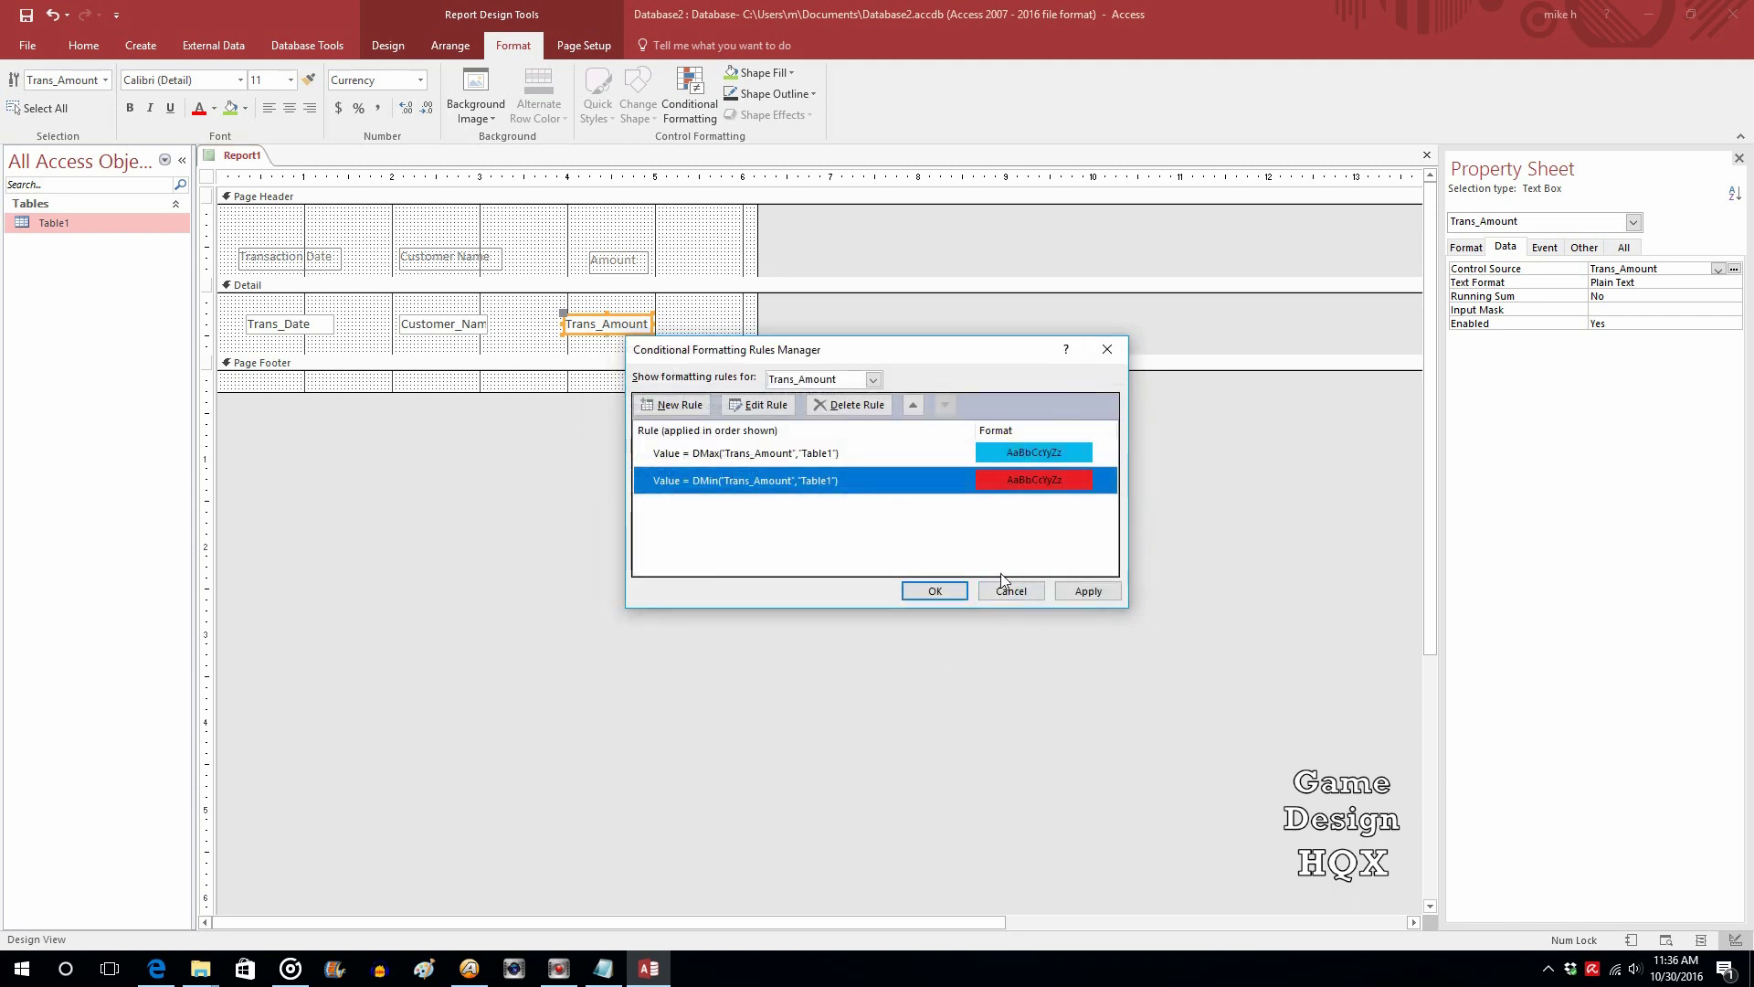
left_click(929, 590)
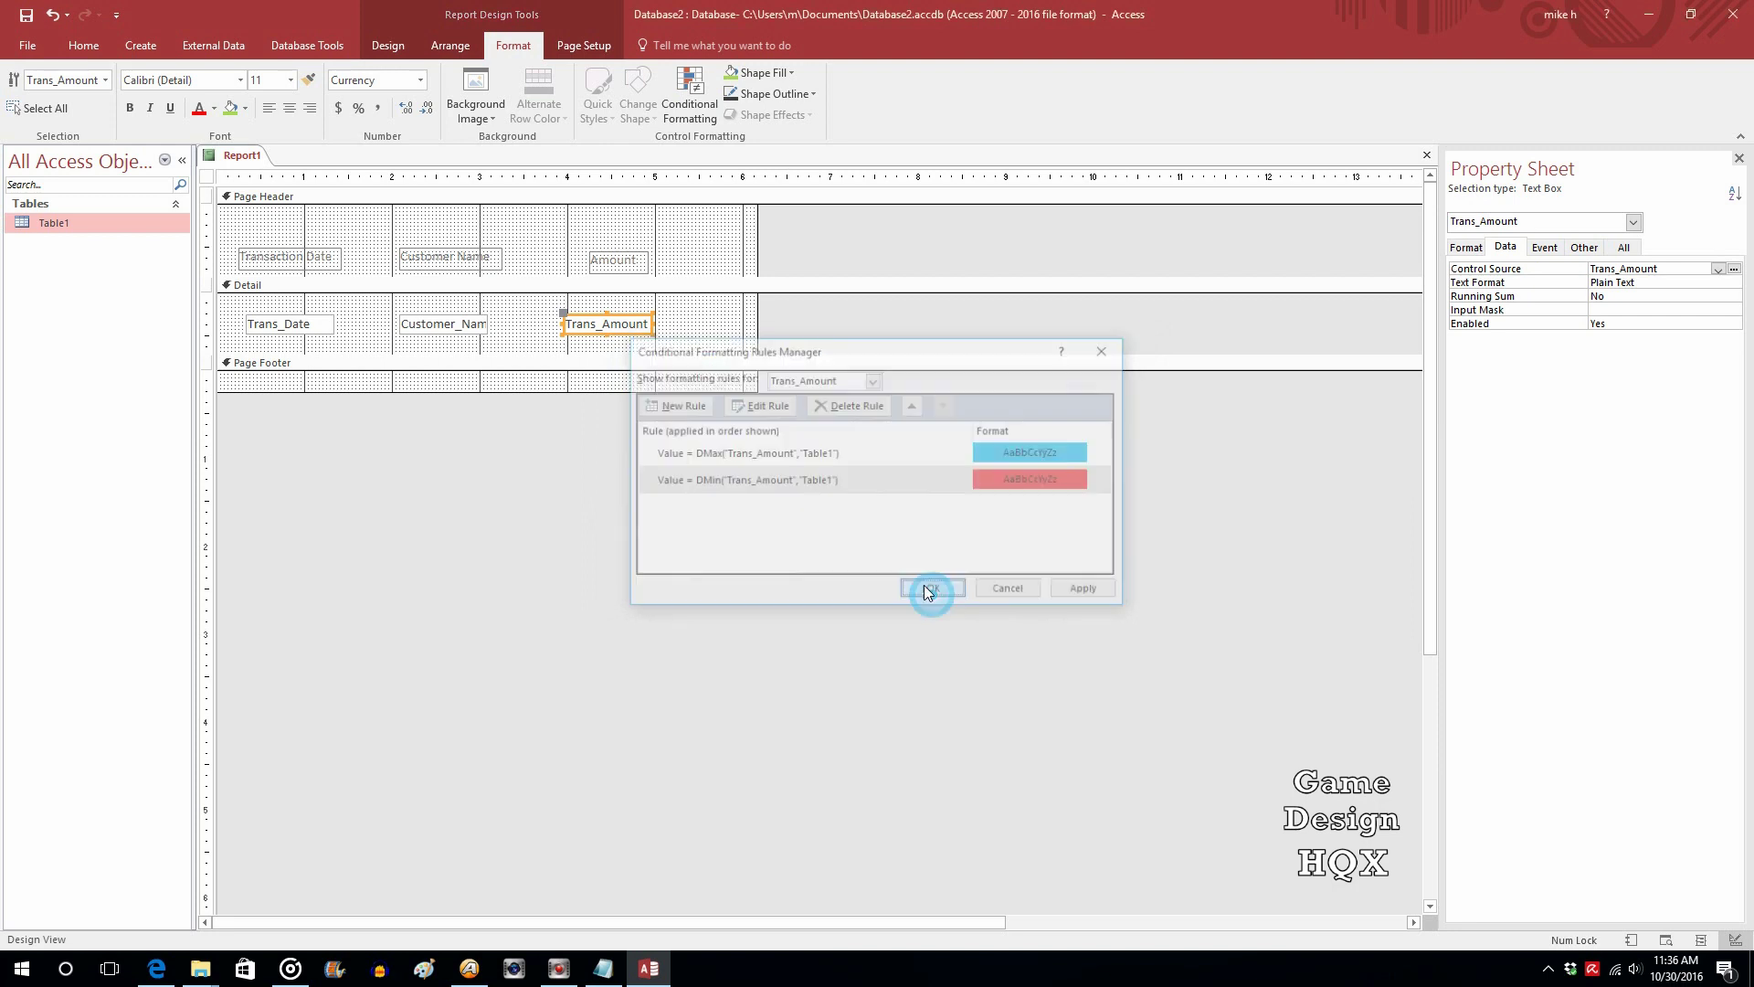
left_click(71, 45)
left_click(22, 91)
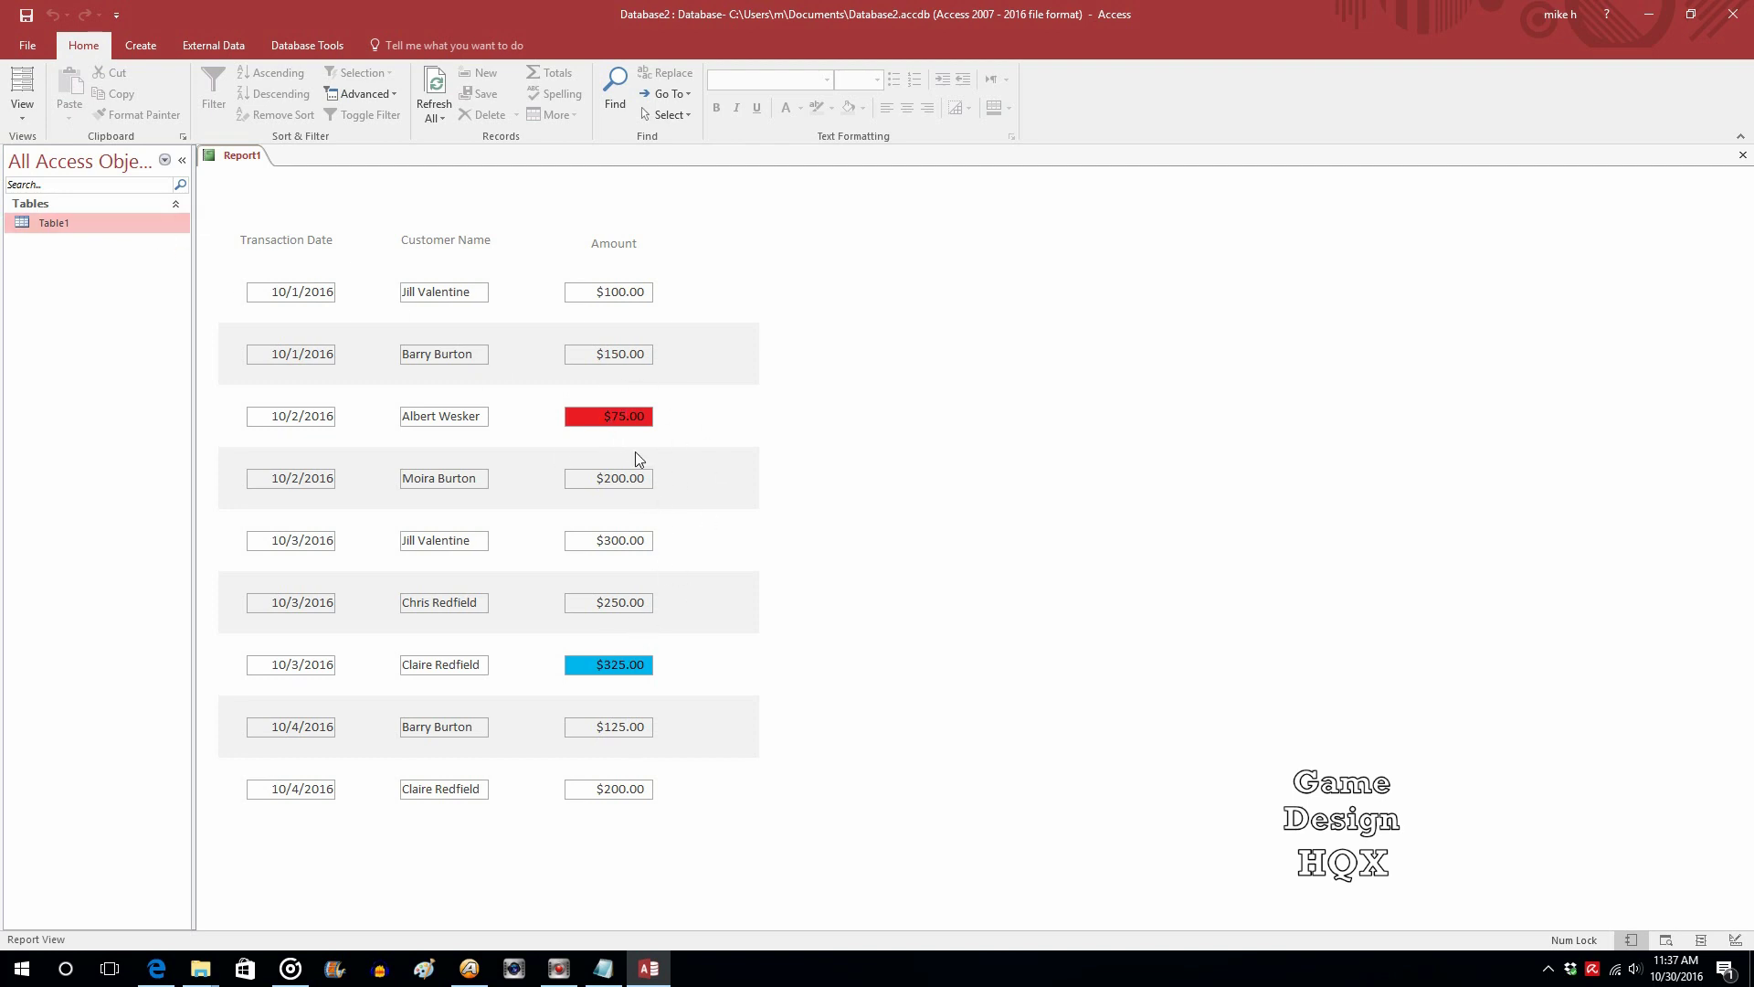
left_click(27, 115)
left_click(47, 267)
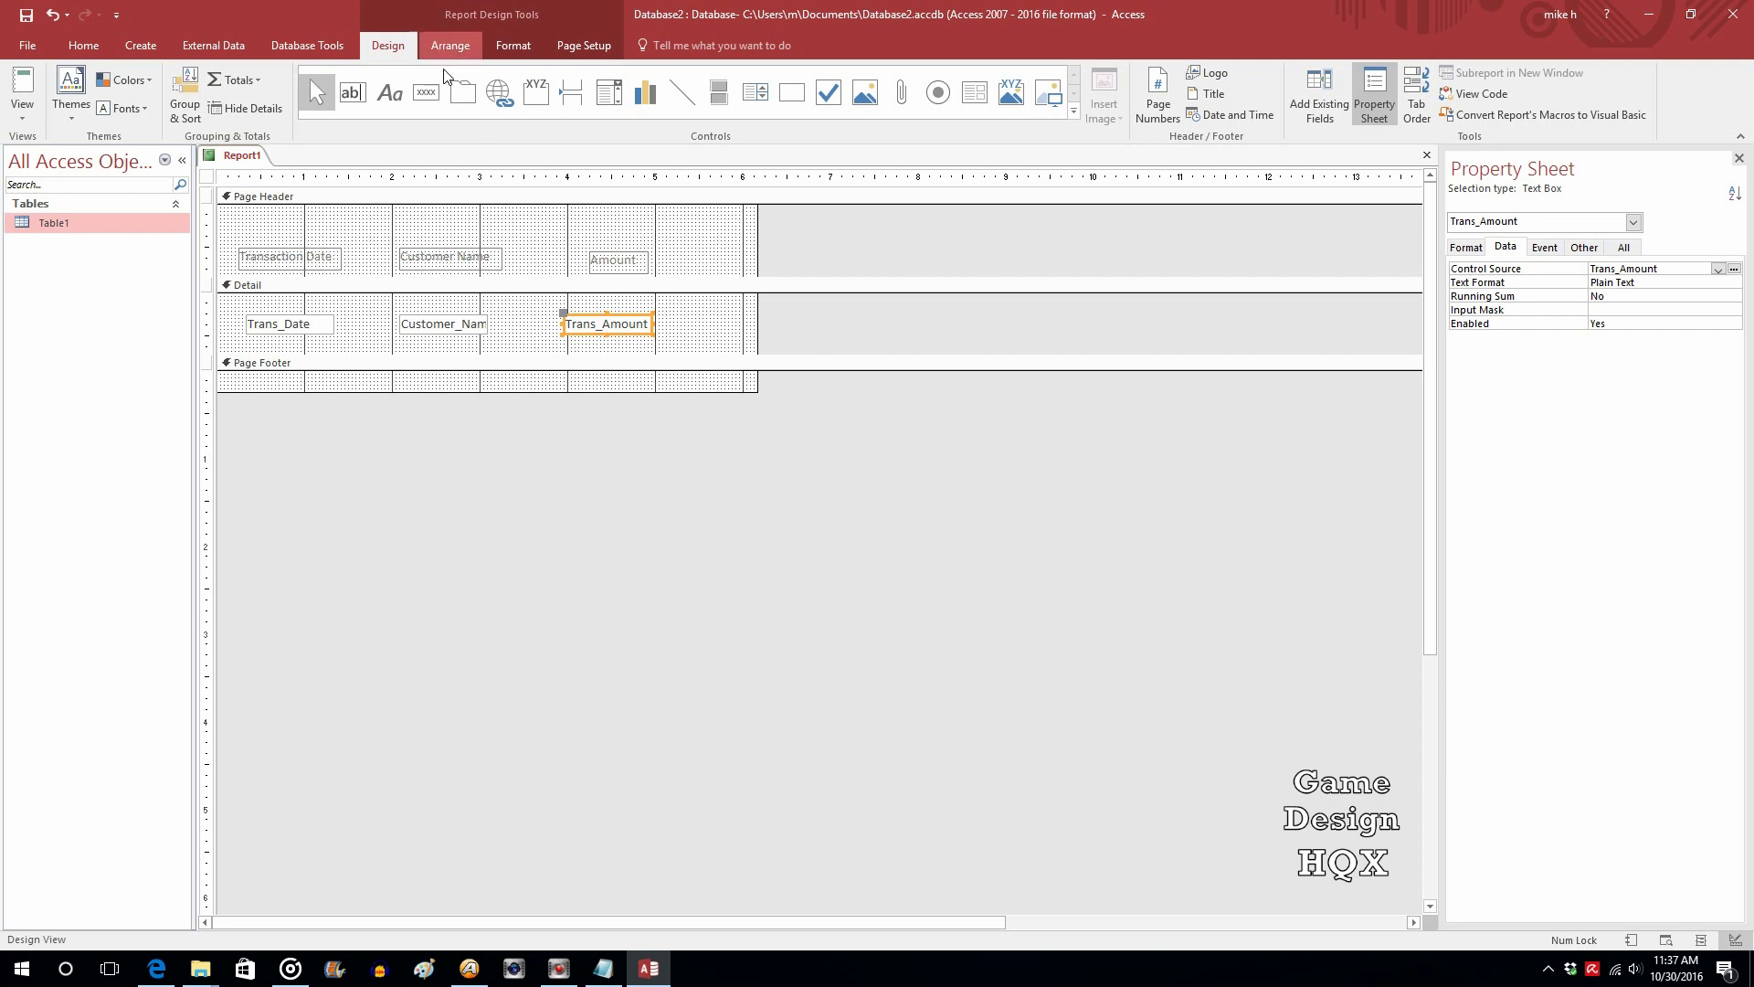
- Add a third Trans_Amount rule: greater than Avg([Trans_Amount]) with a light green fill
left_click(510, 40)
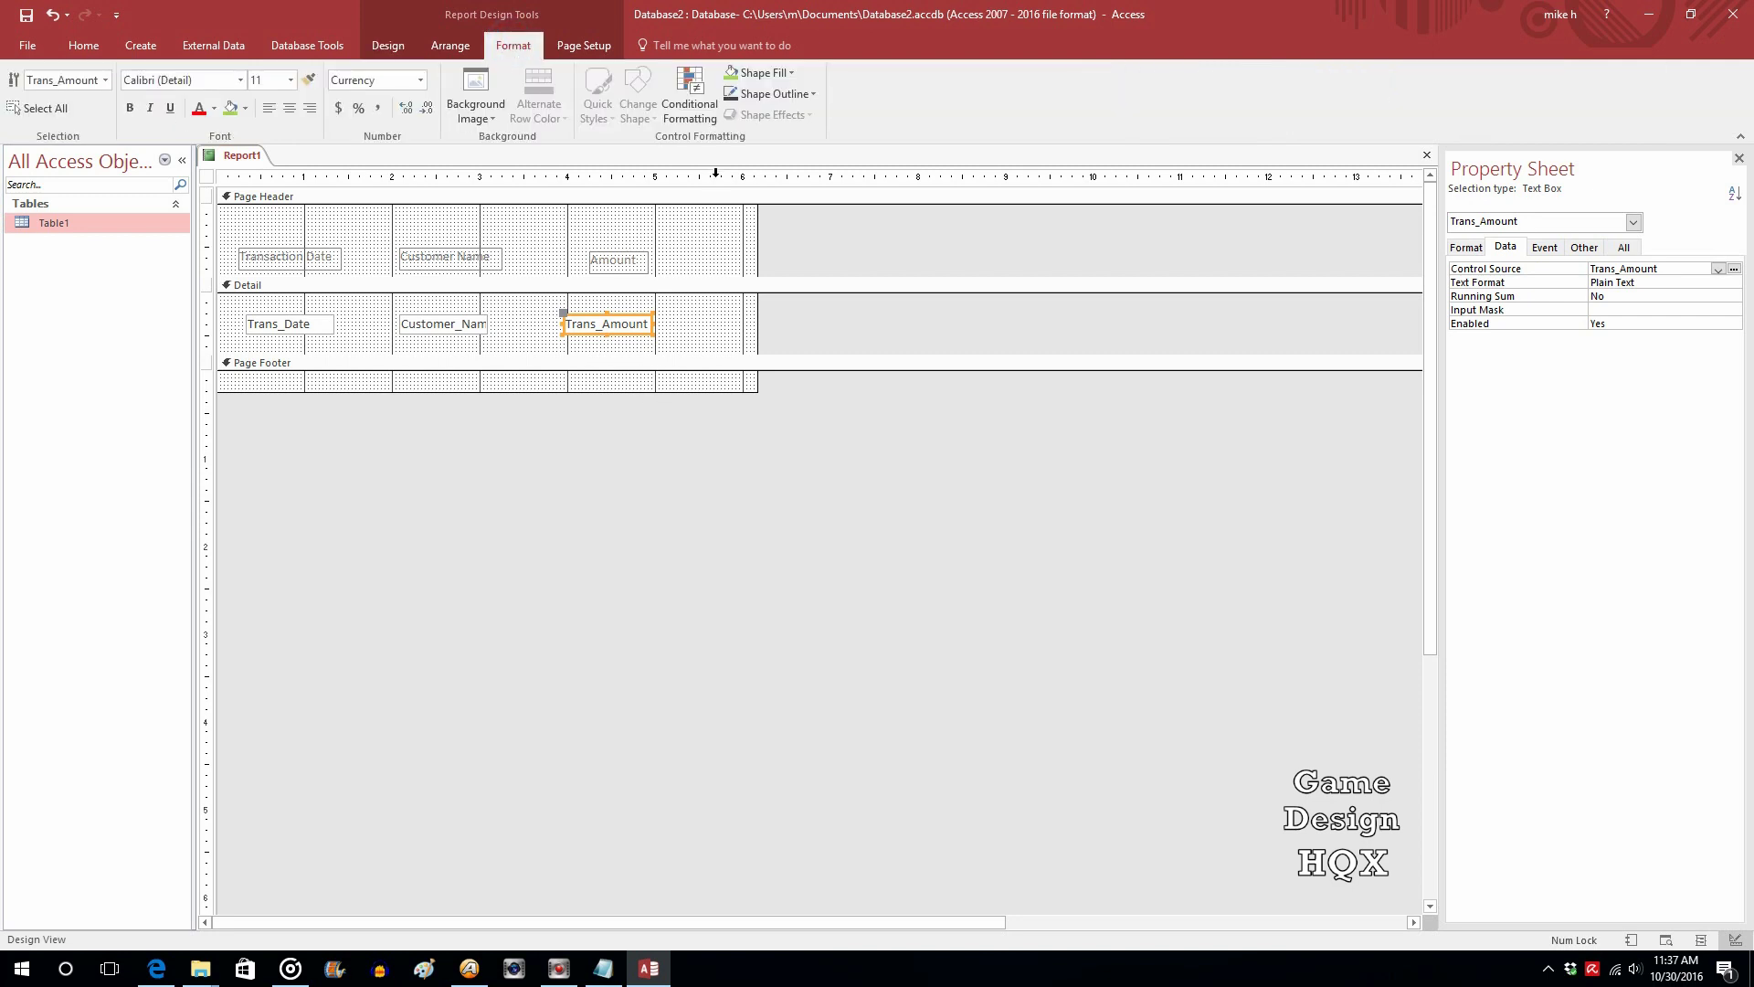
left_click(711, 113)
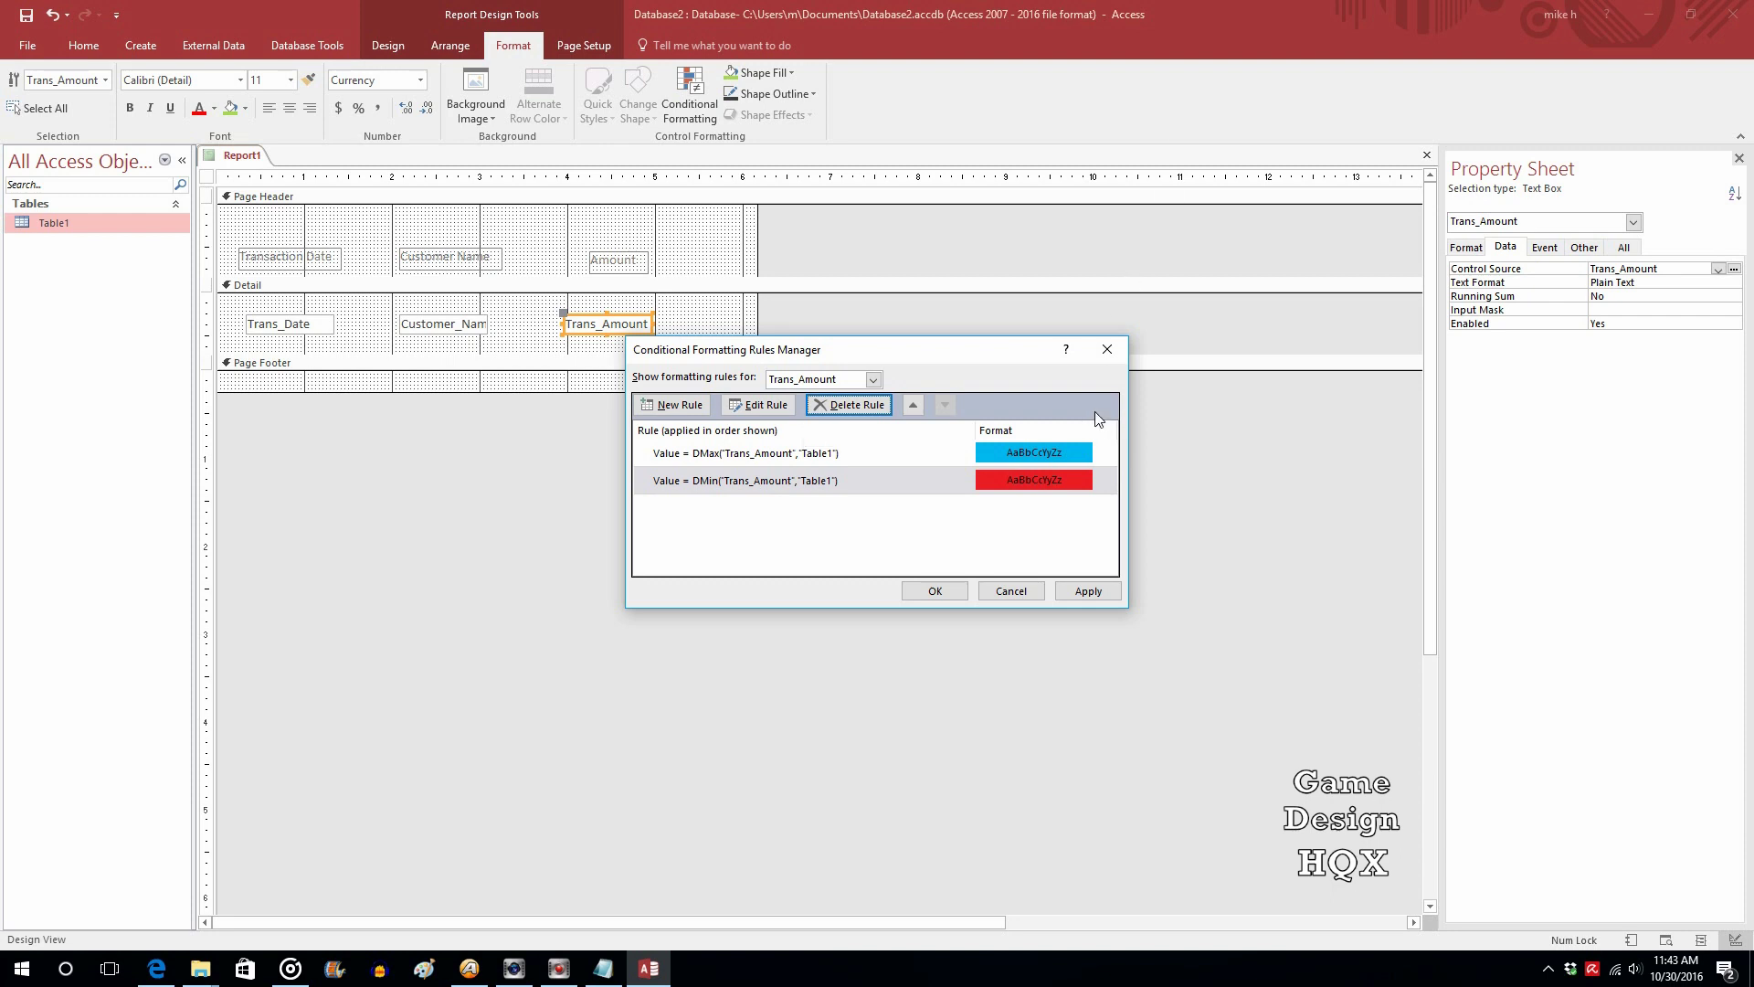
left_click(671, 405)
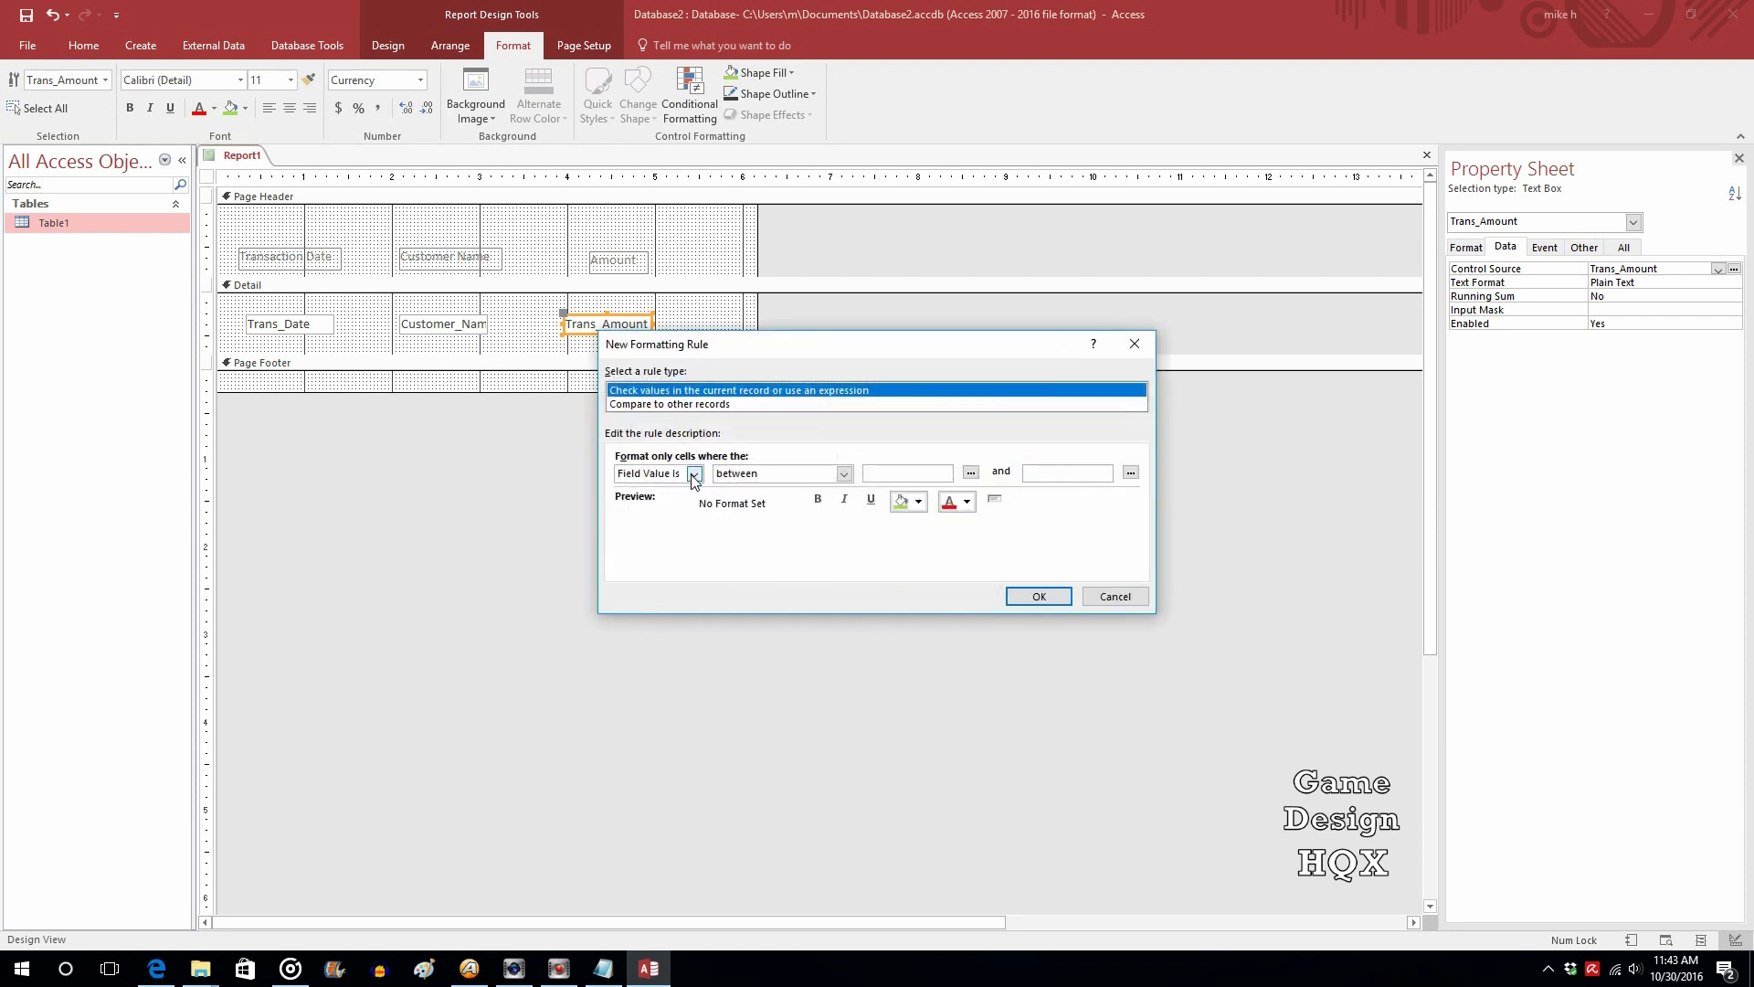
left_click(844, 474)
left_click(799, 538)
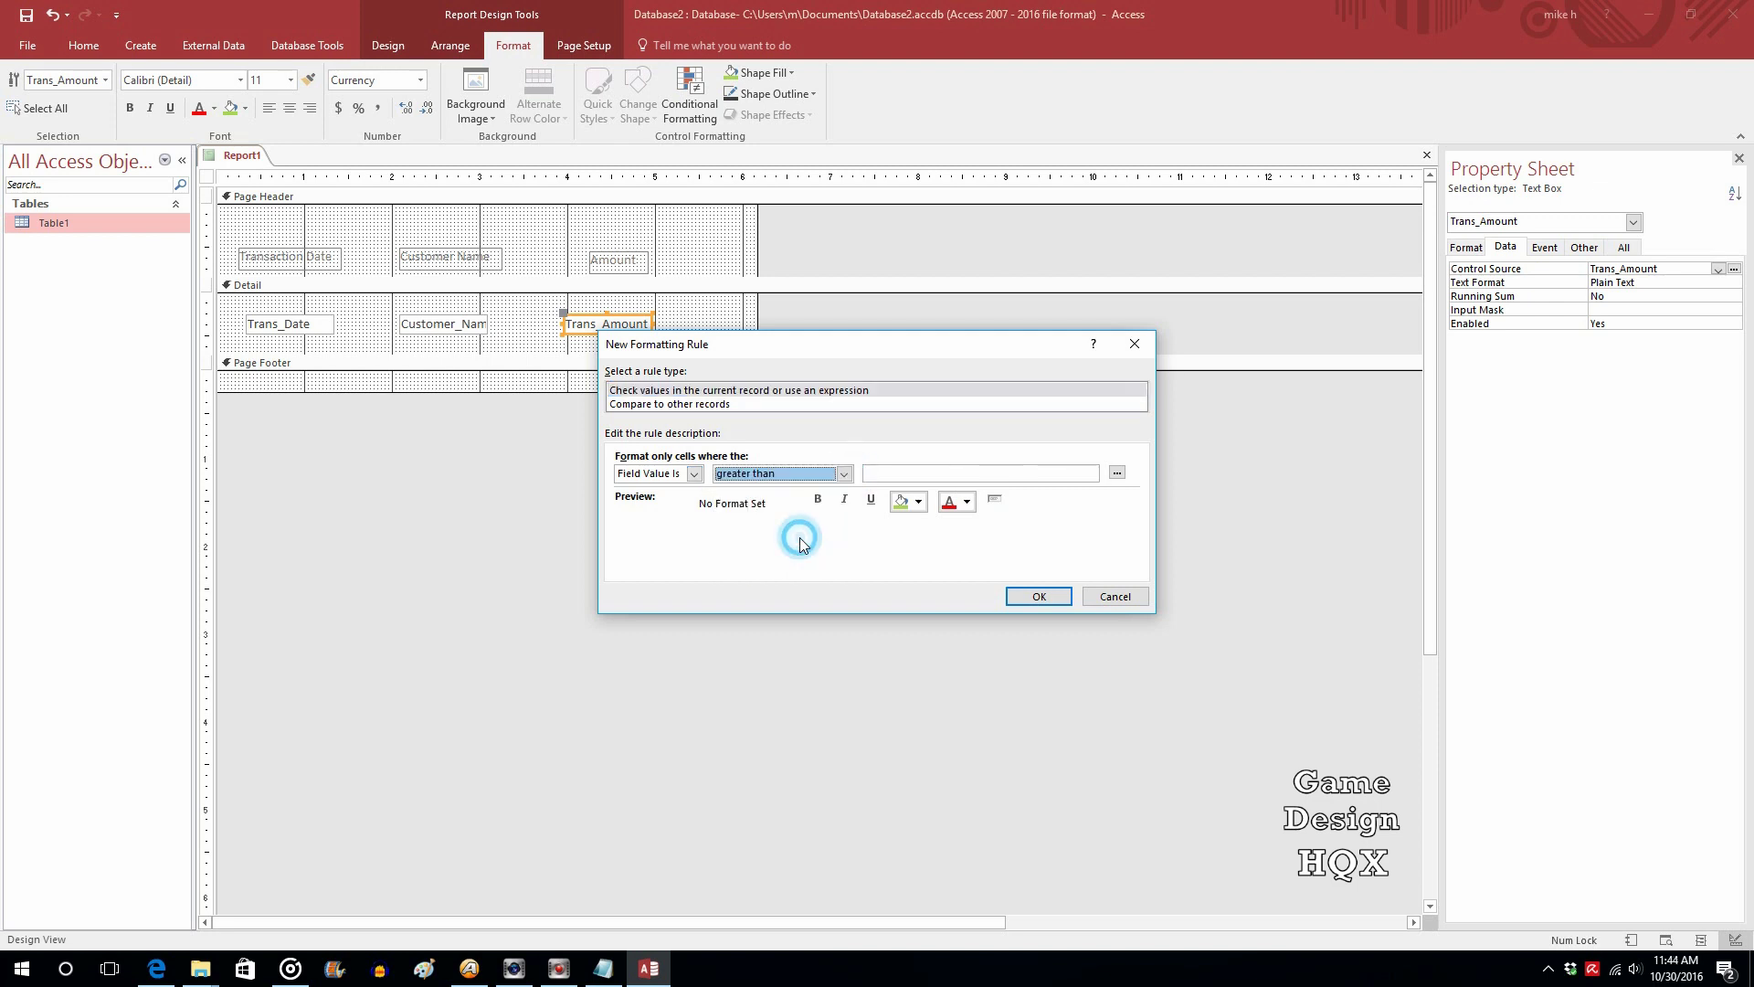
left_click(936, 474)
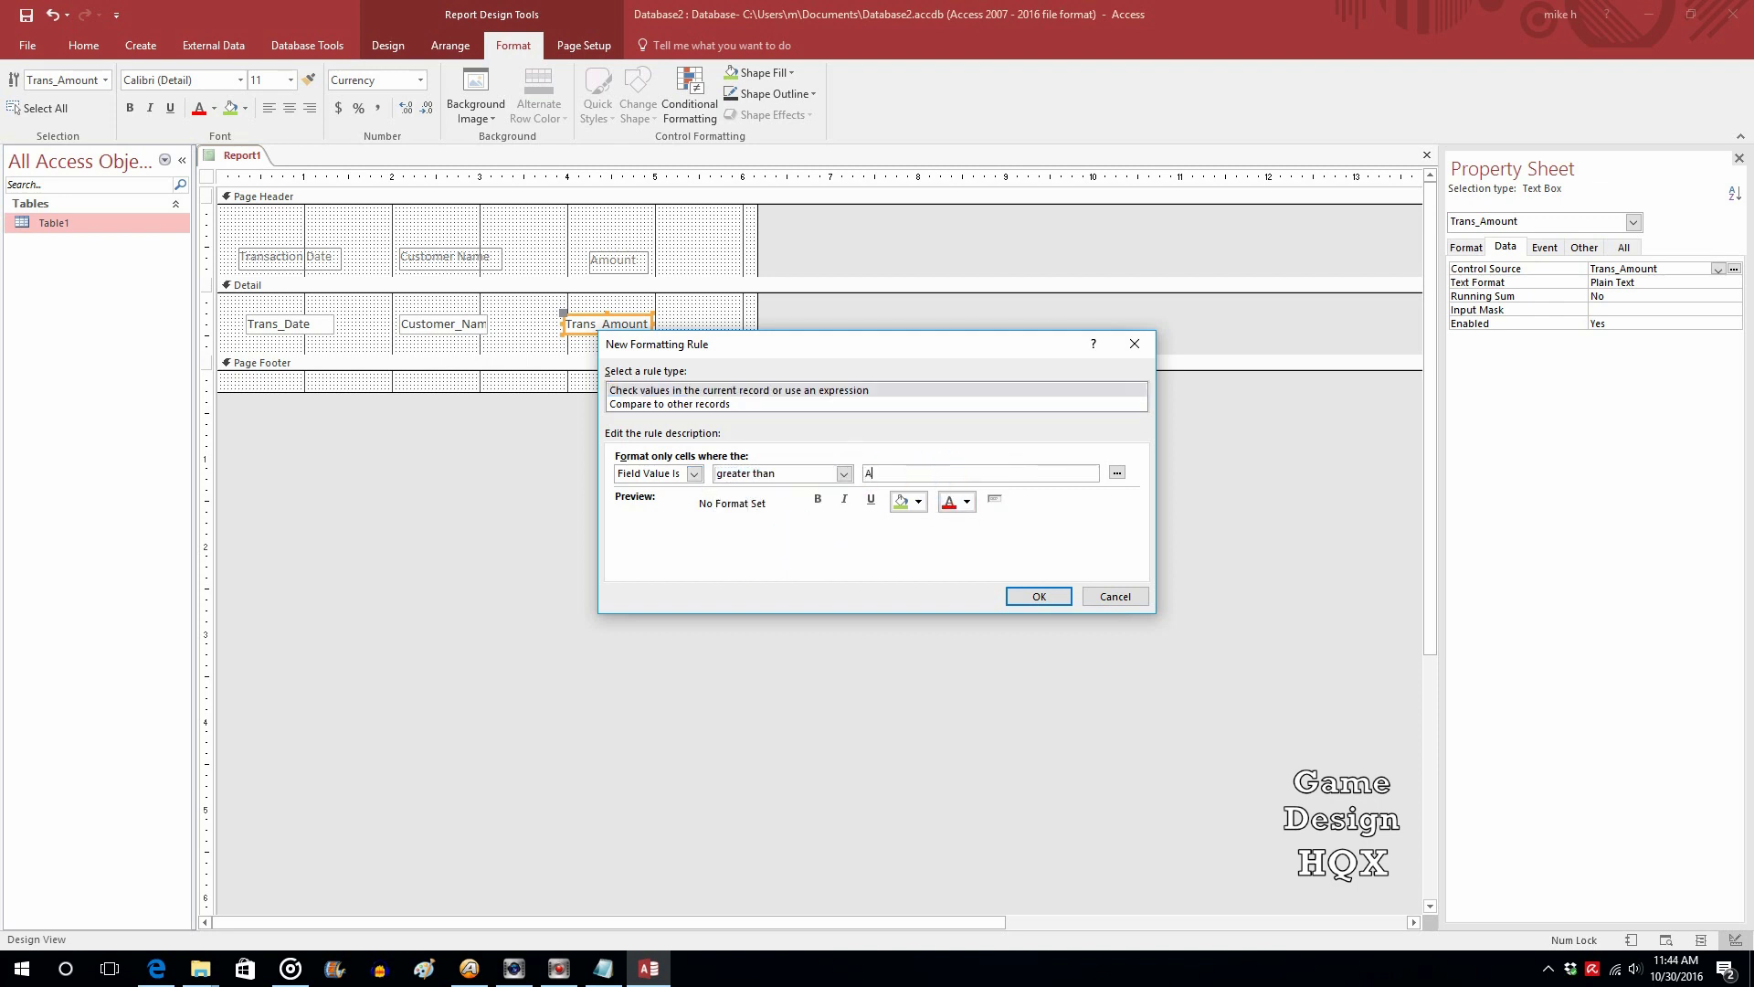
type("Avg")
type("([Tr")
type("ans_Amount\"")
left_click(918, 501)
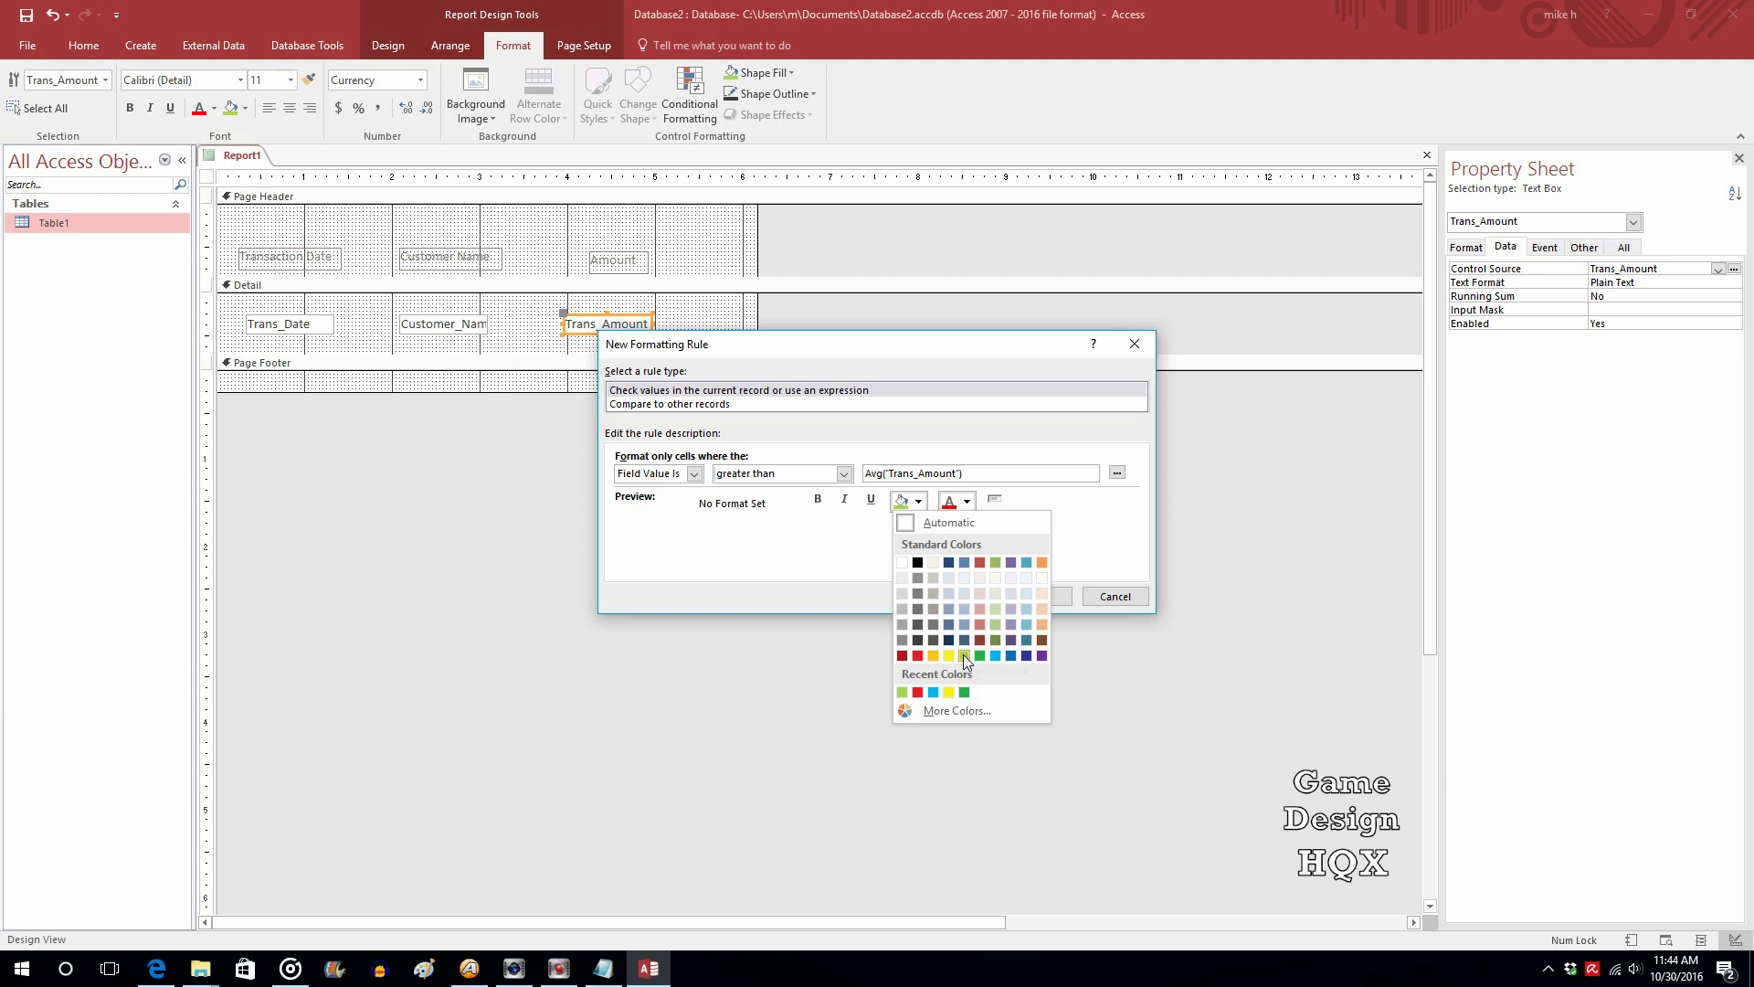
left_click(907, 688)
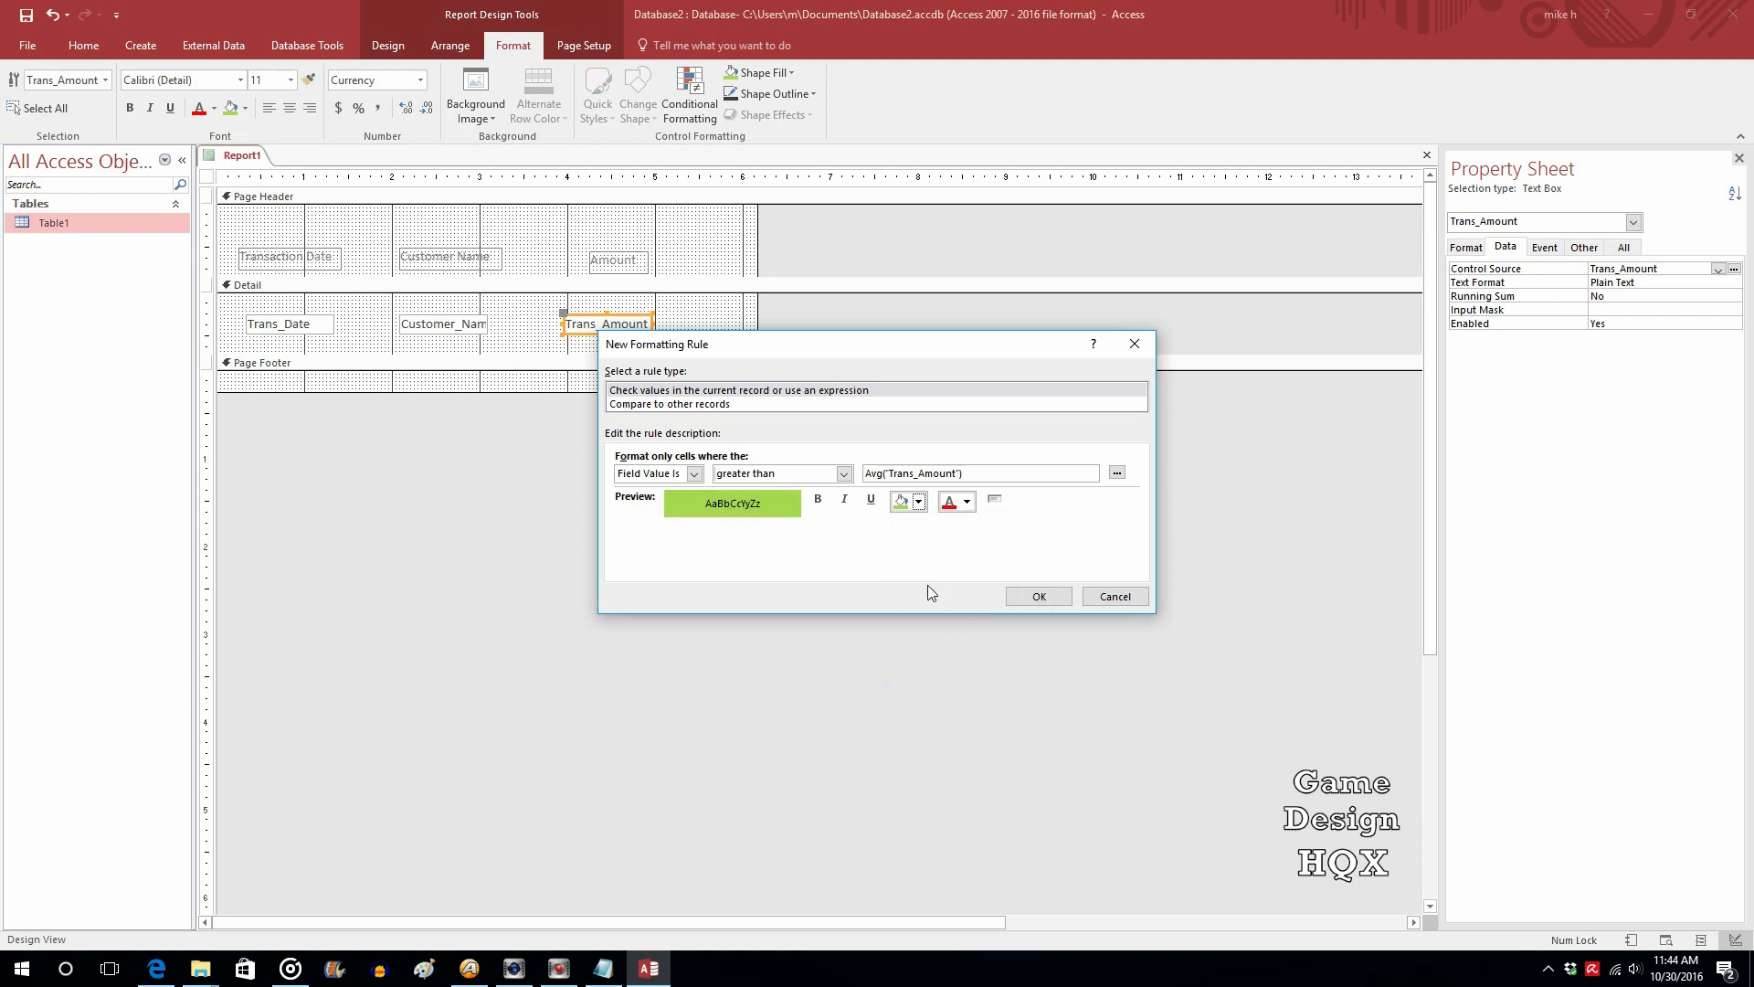
left_click(1037, 596)
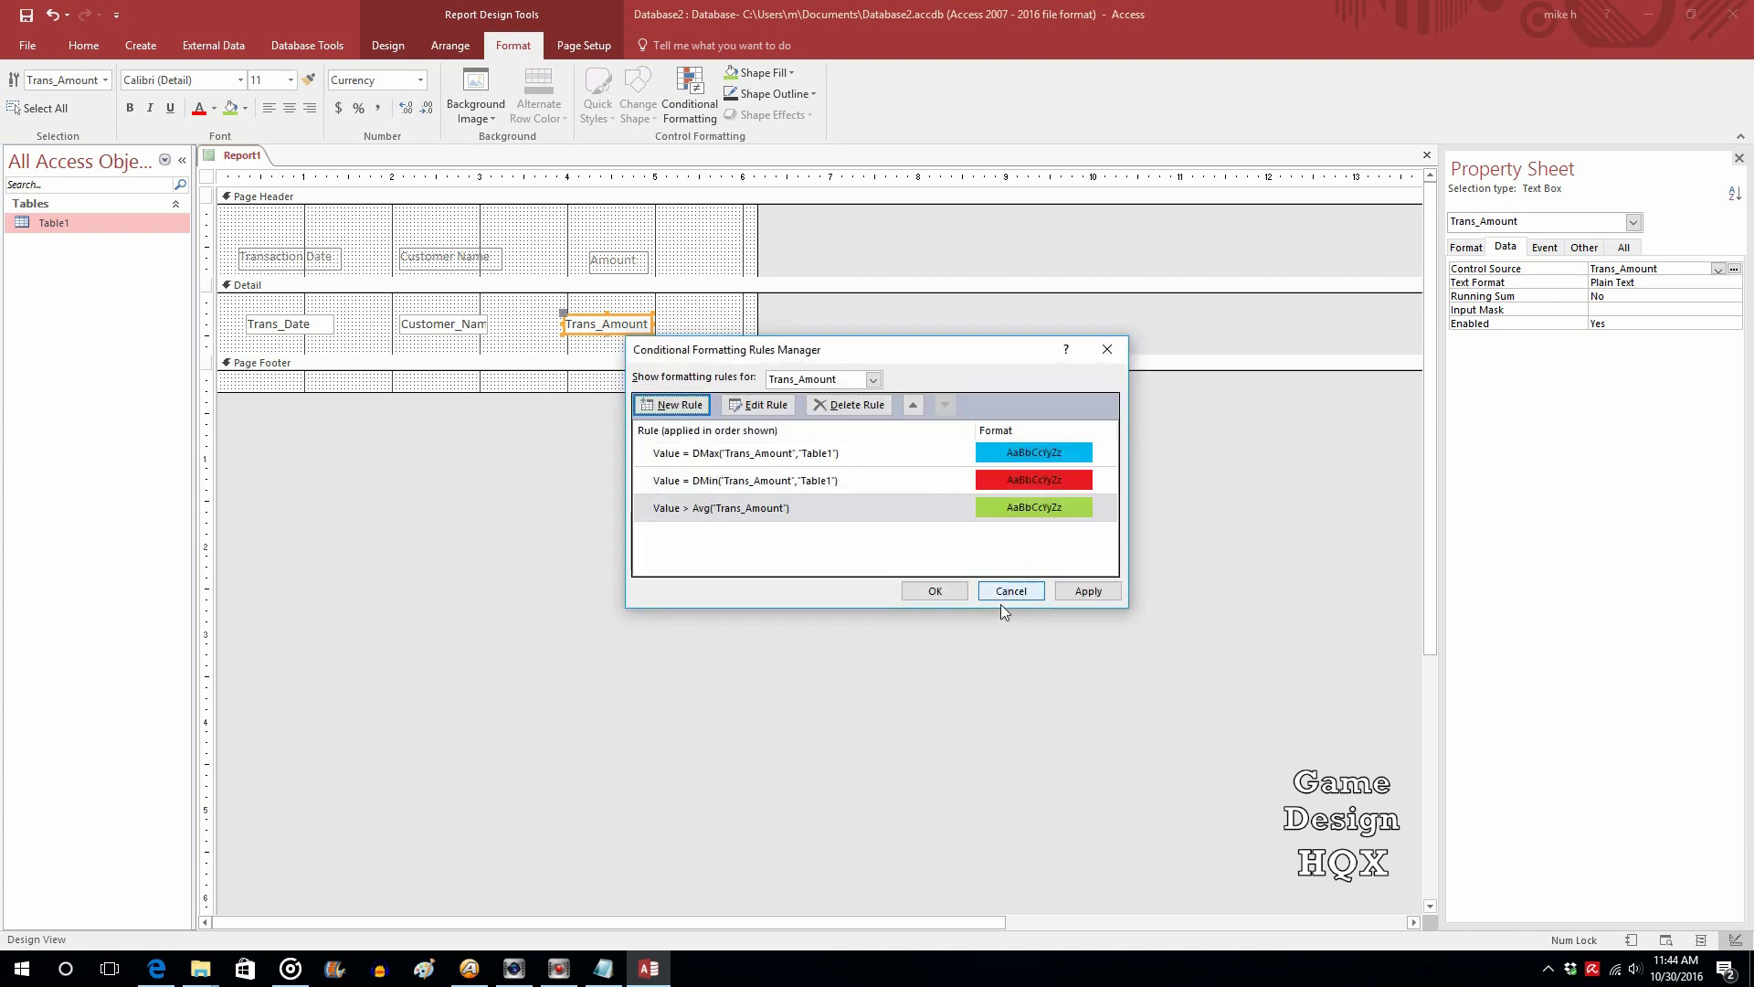
left_click(931, 591)
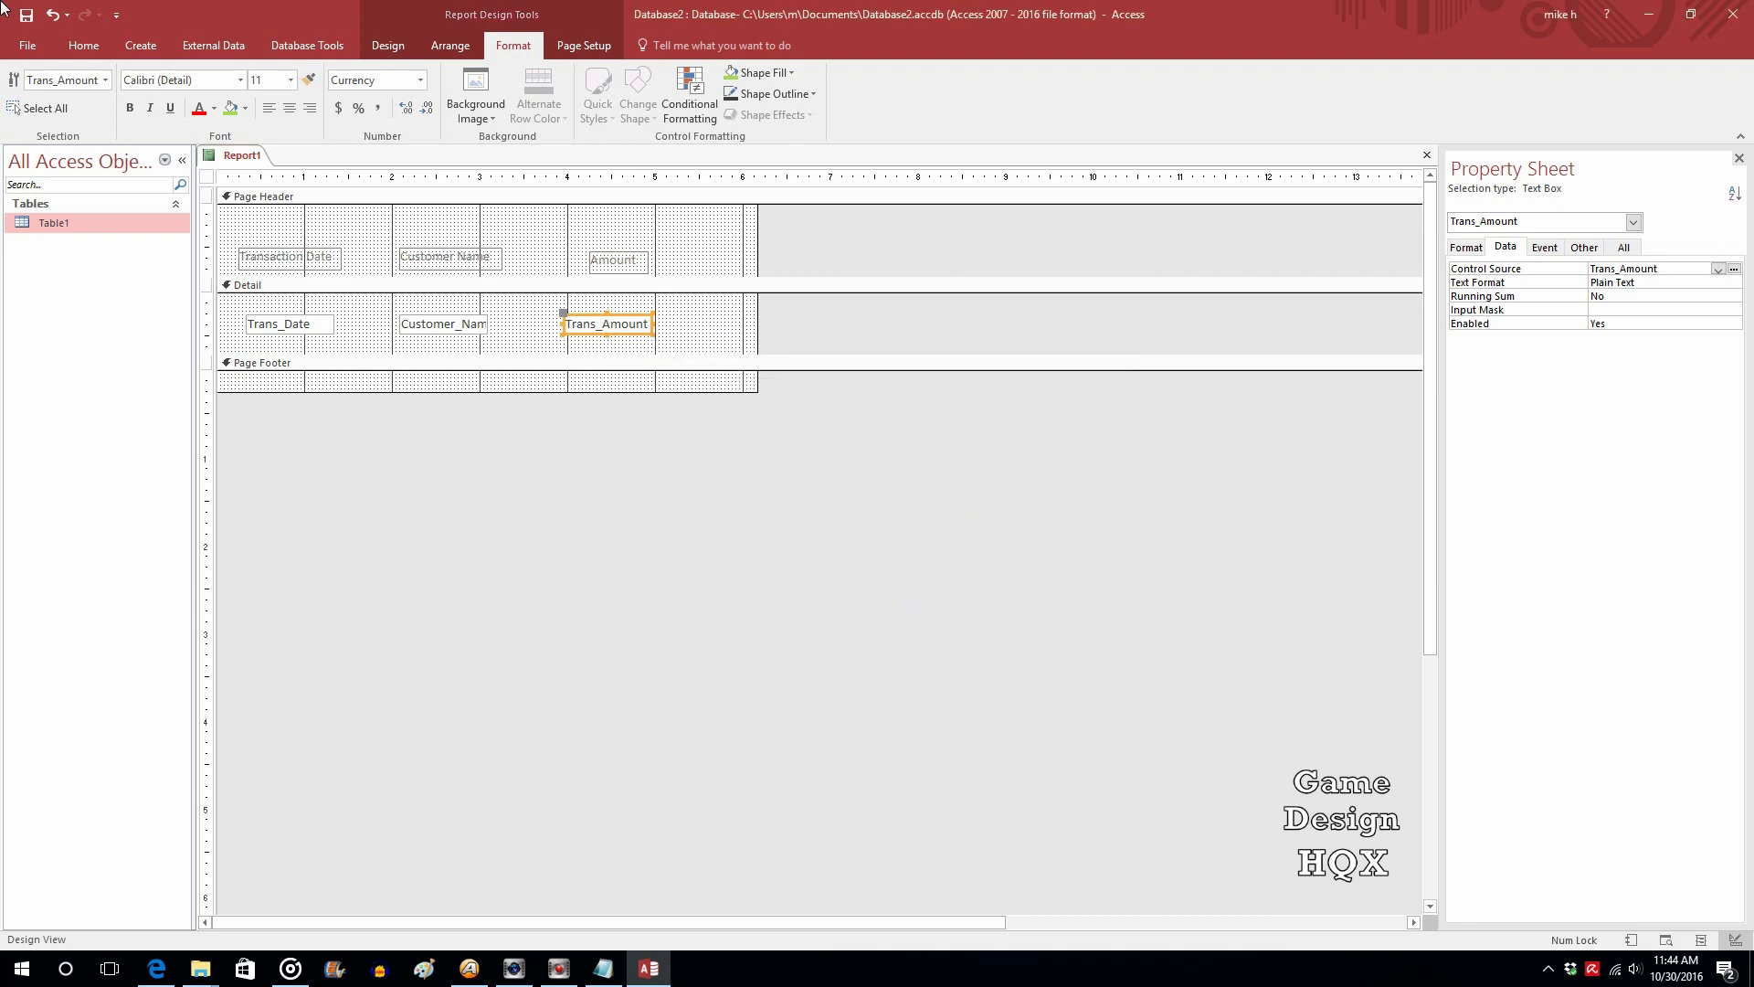
- Preview Report1 in Report View with green above-average, red $75.00 and blue $325.00 amounts
left_click(83, 45)
left_click(22, 86)
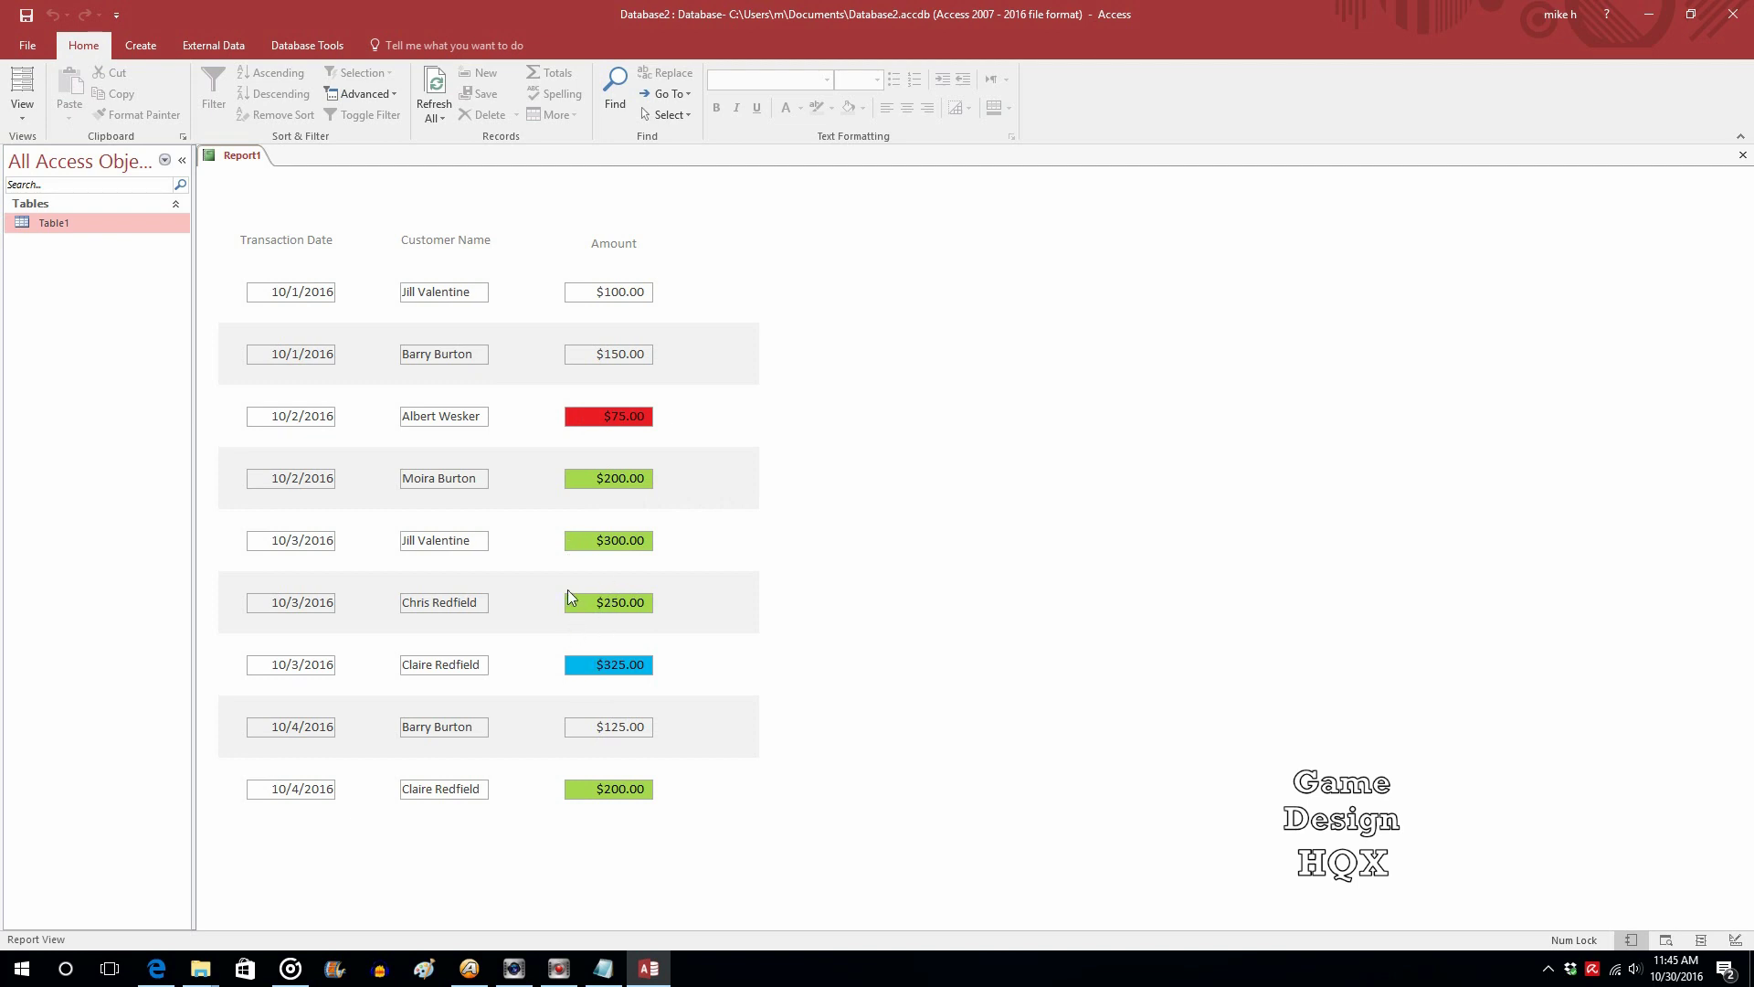
left_click(20, 108)
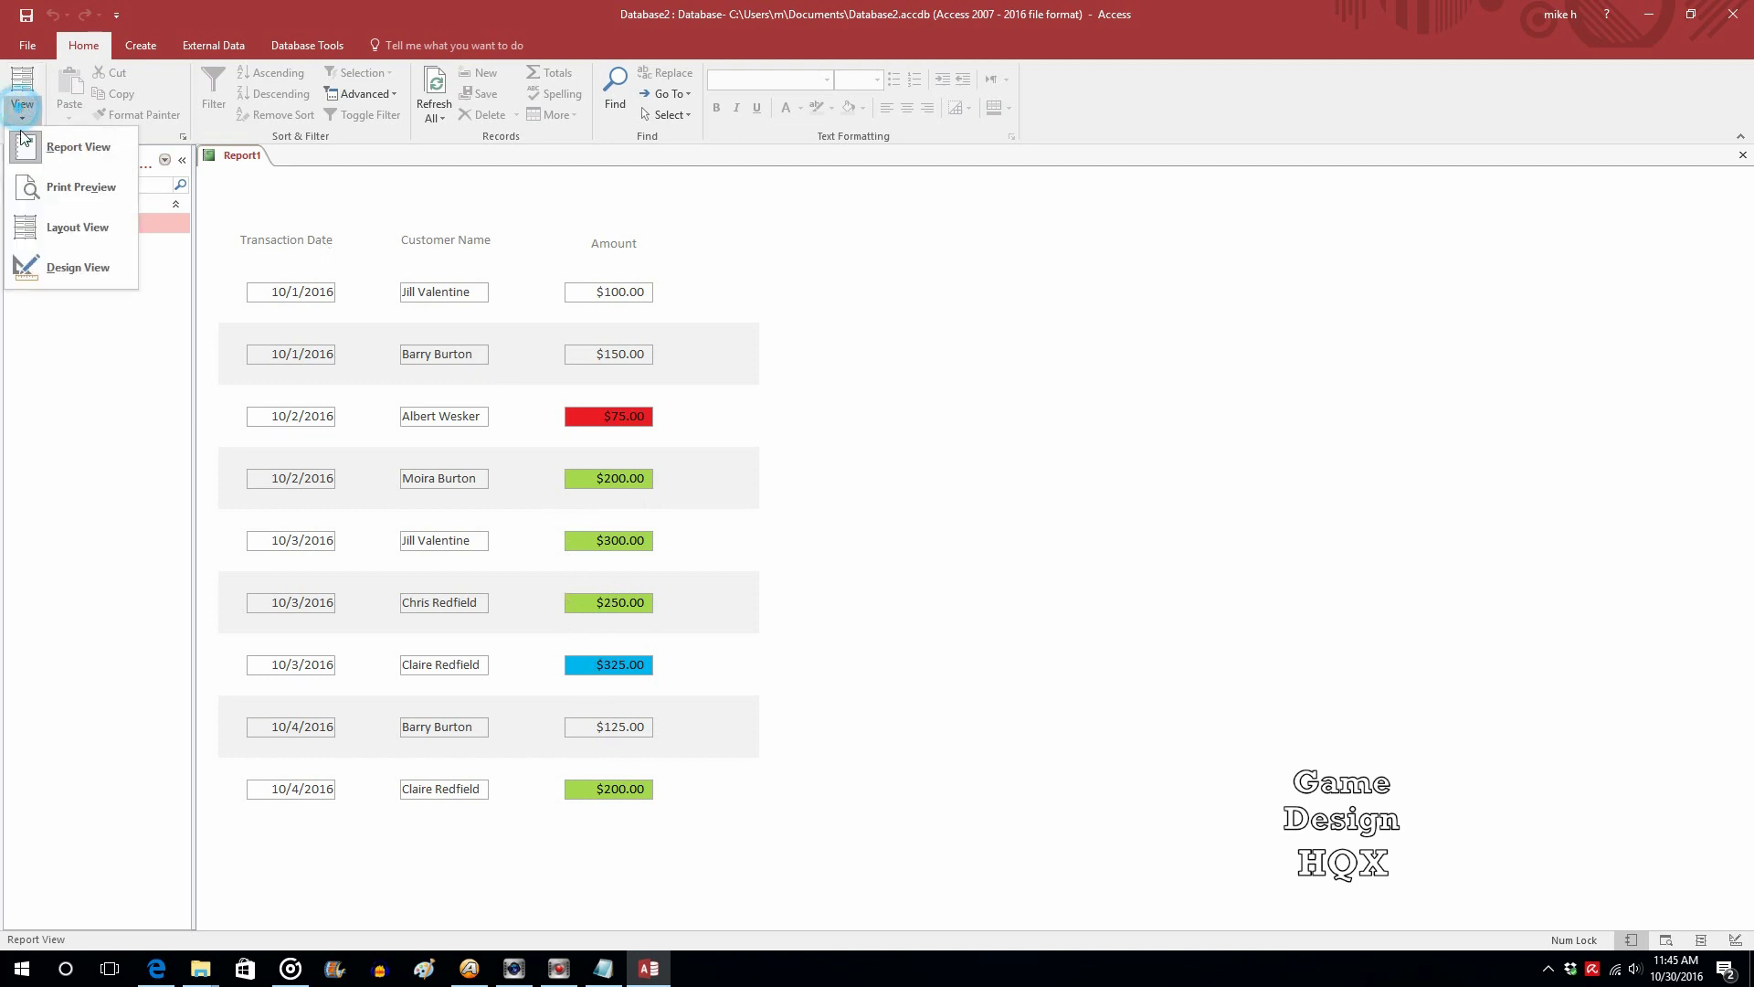
- Back in Design View, draw a 'Key :' label in the Page Header
left_click(58, 271)
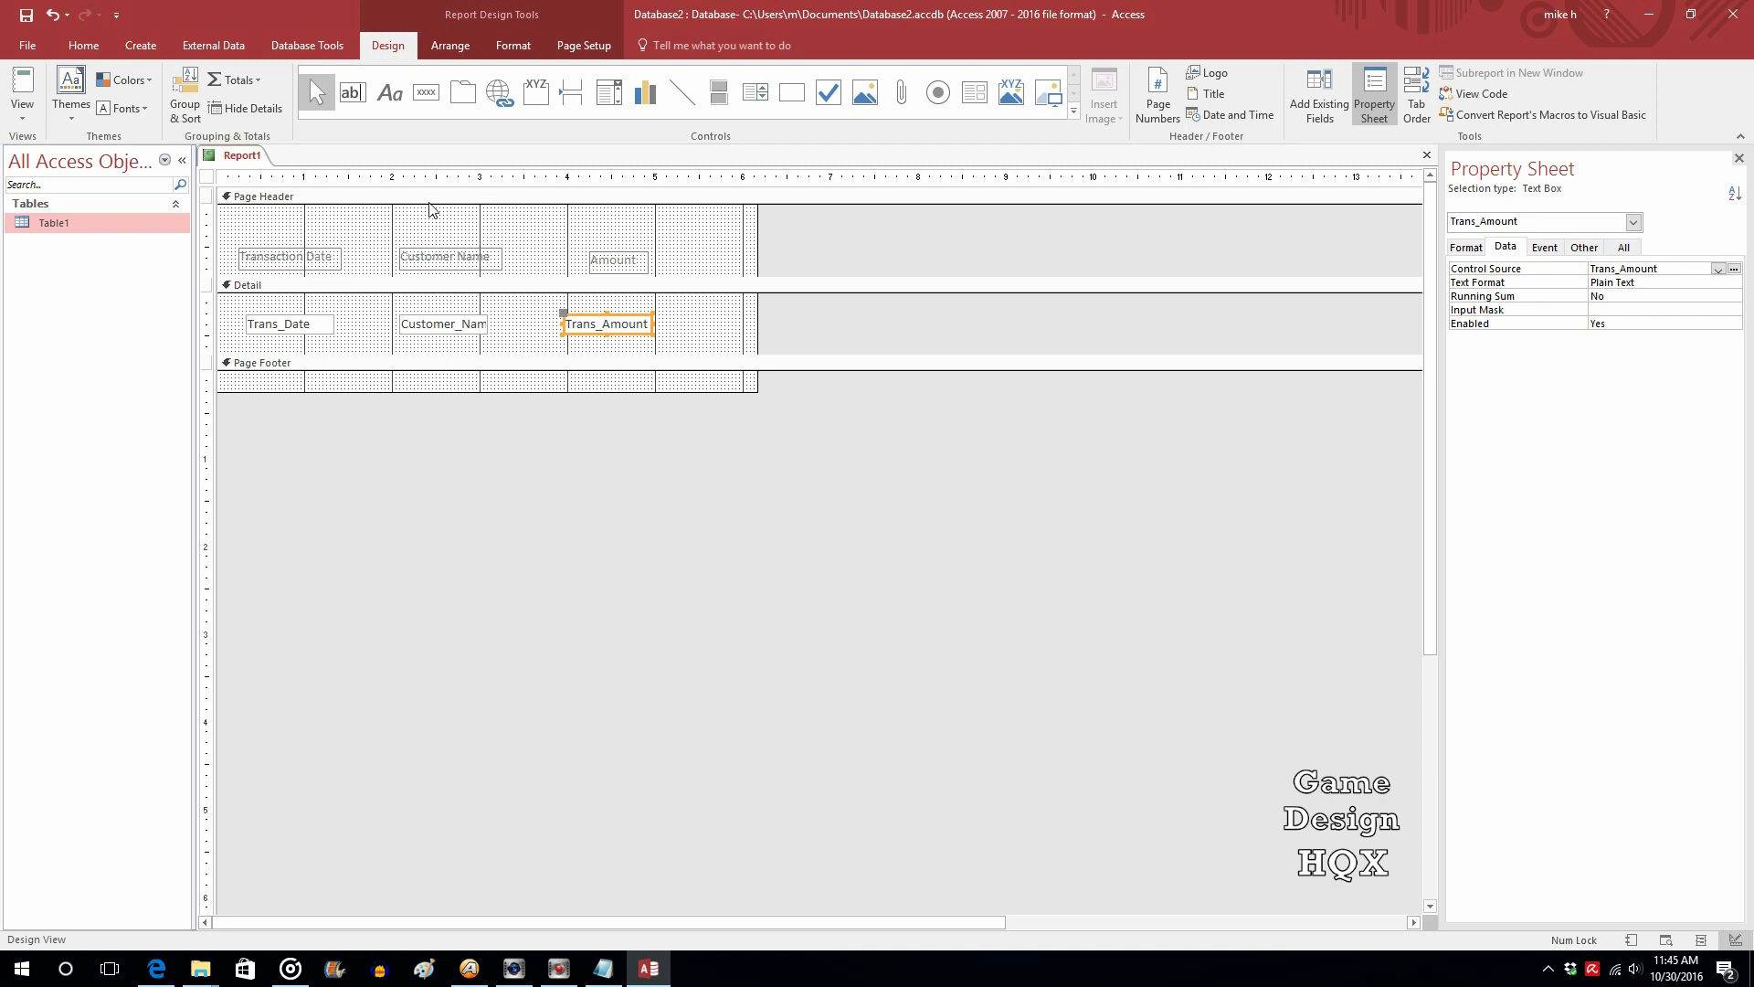
left_click(390, 92)
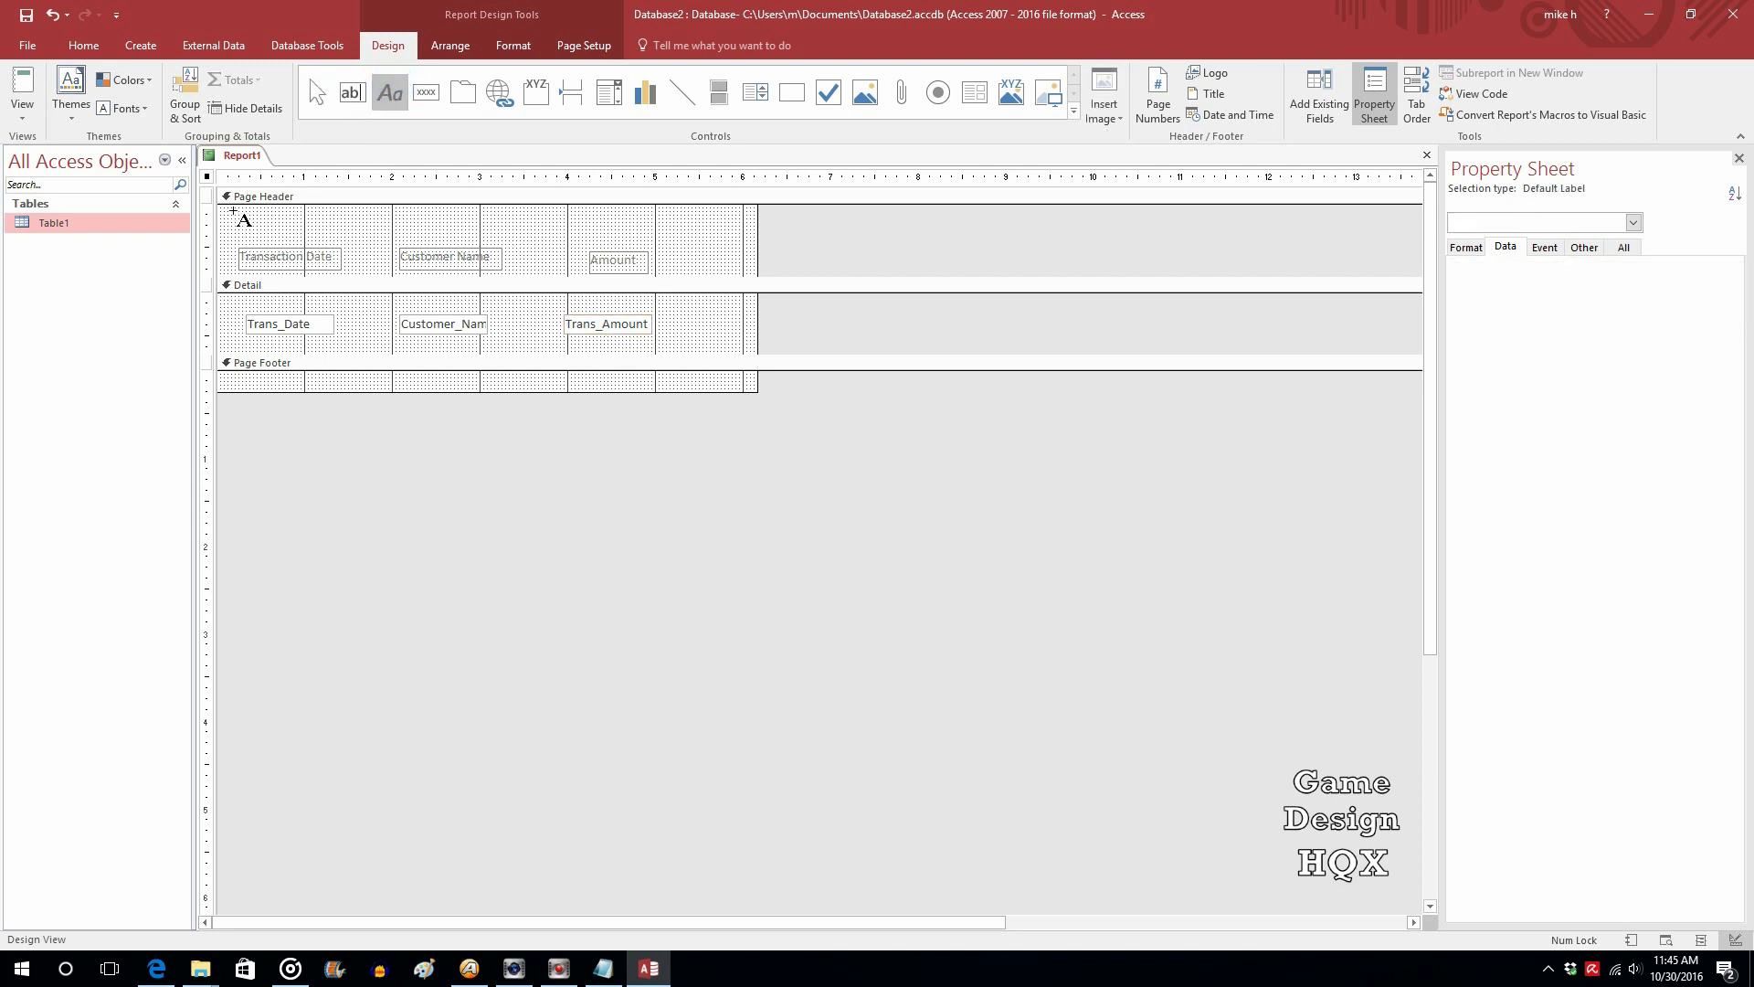
left_click_drag(233, 211, 334, 232)
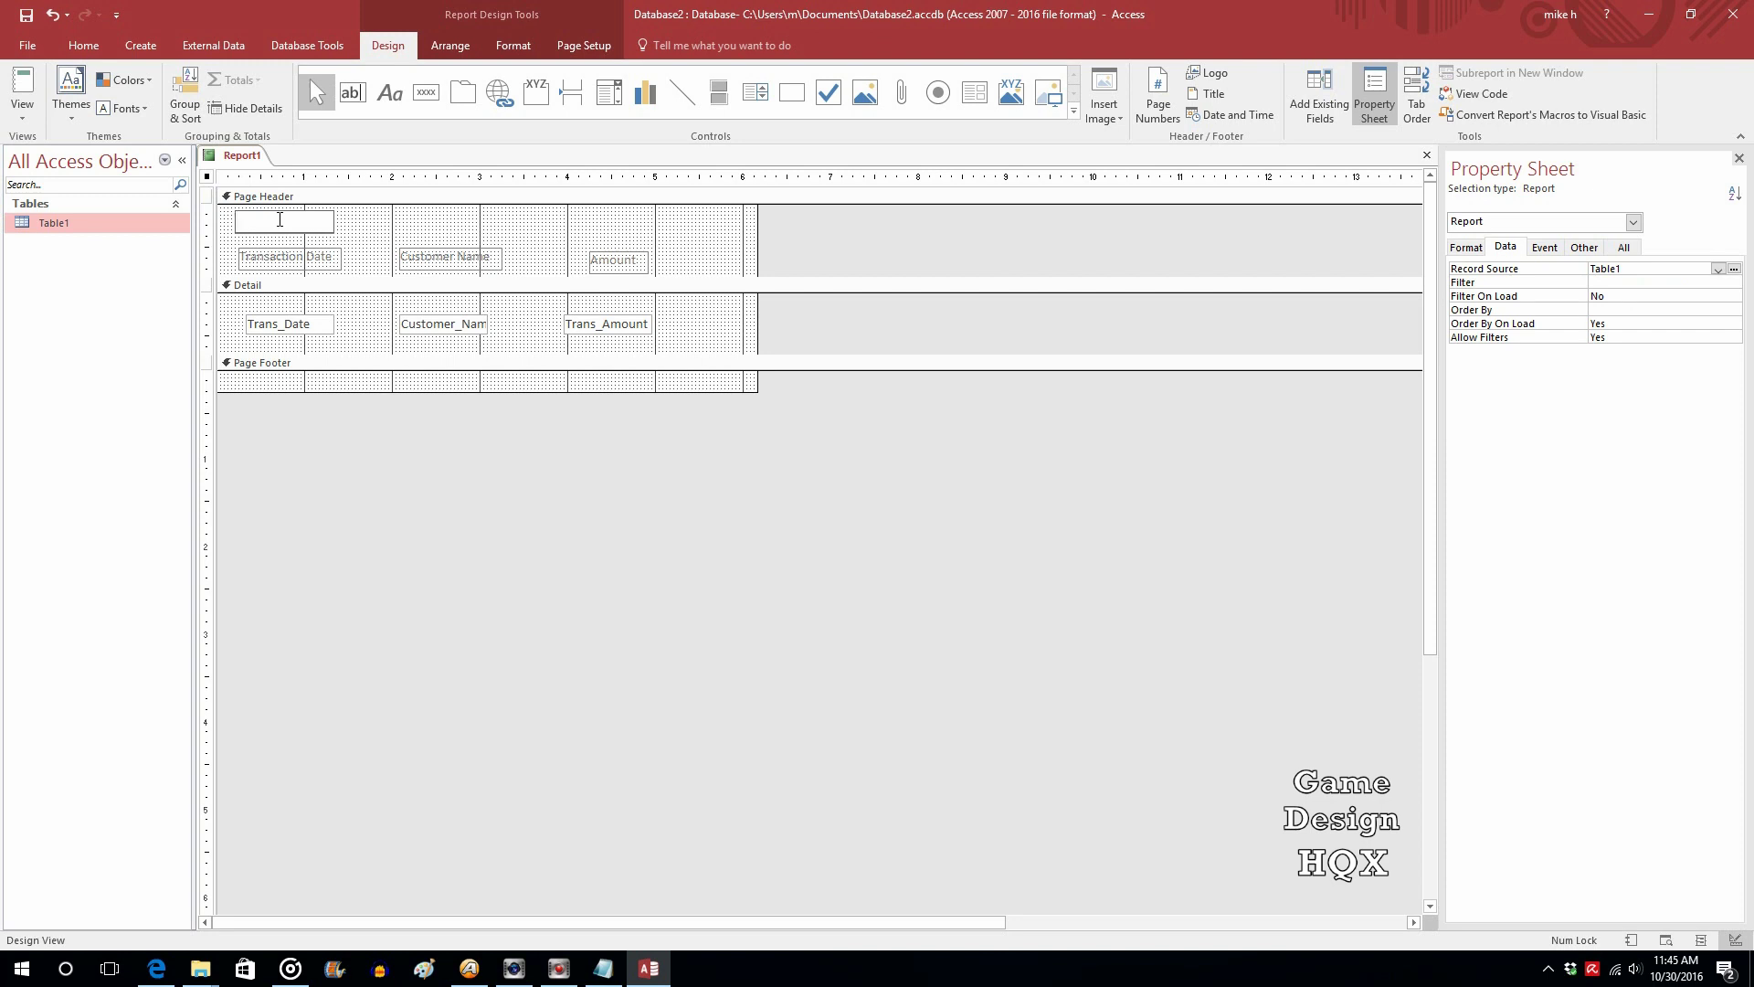
type("Key :")
left_click(343, 218)
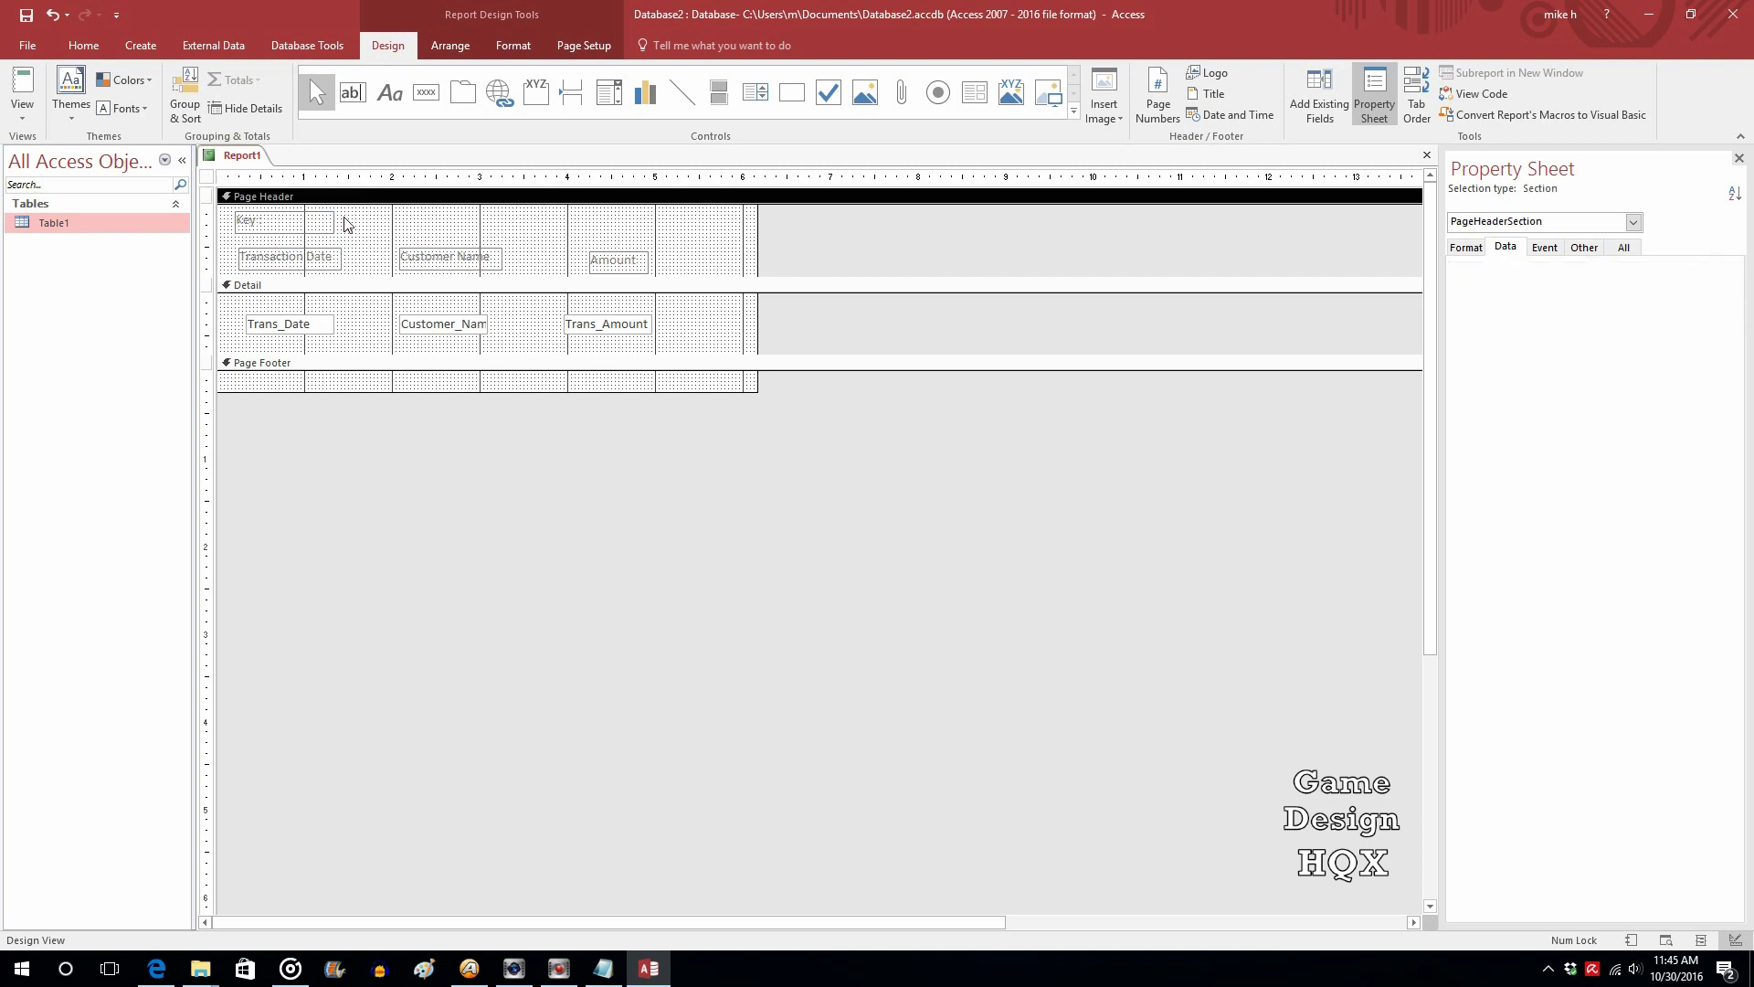
- Copy the 'Key :' label, place the copy to its right and retitle it 'Max'
left_click(277, 222)
right_click(277, 222)
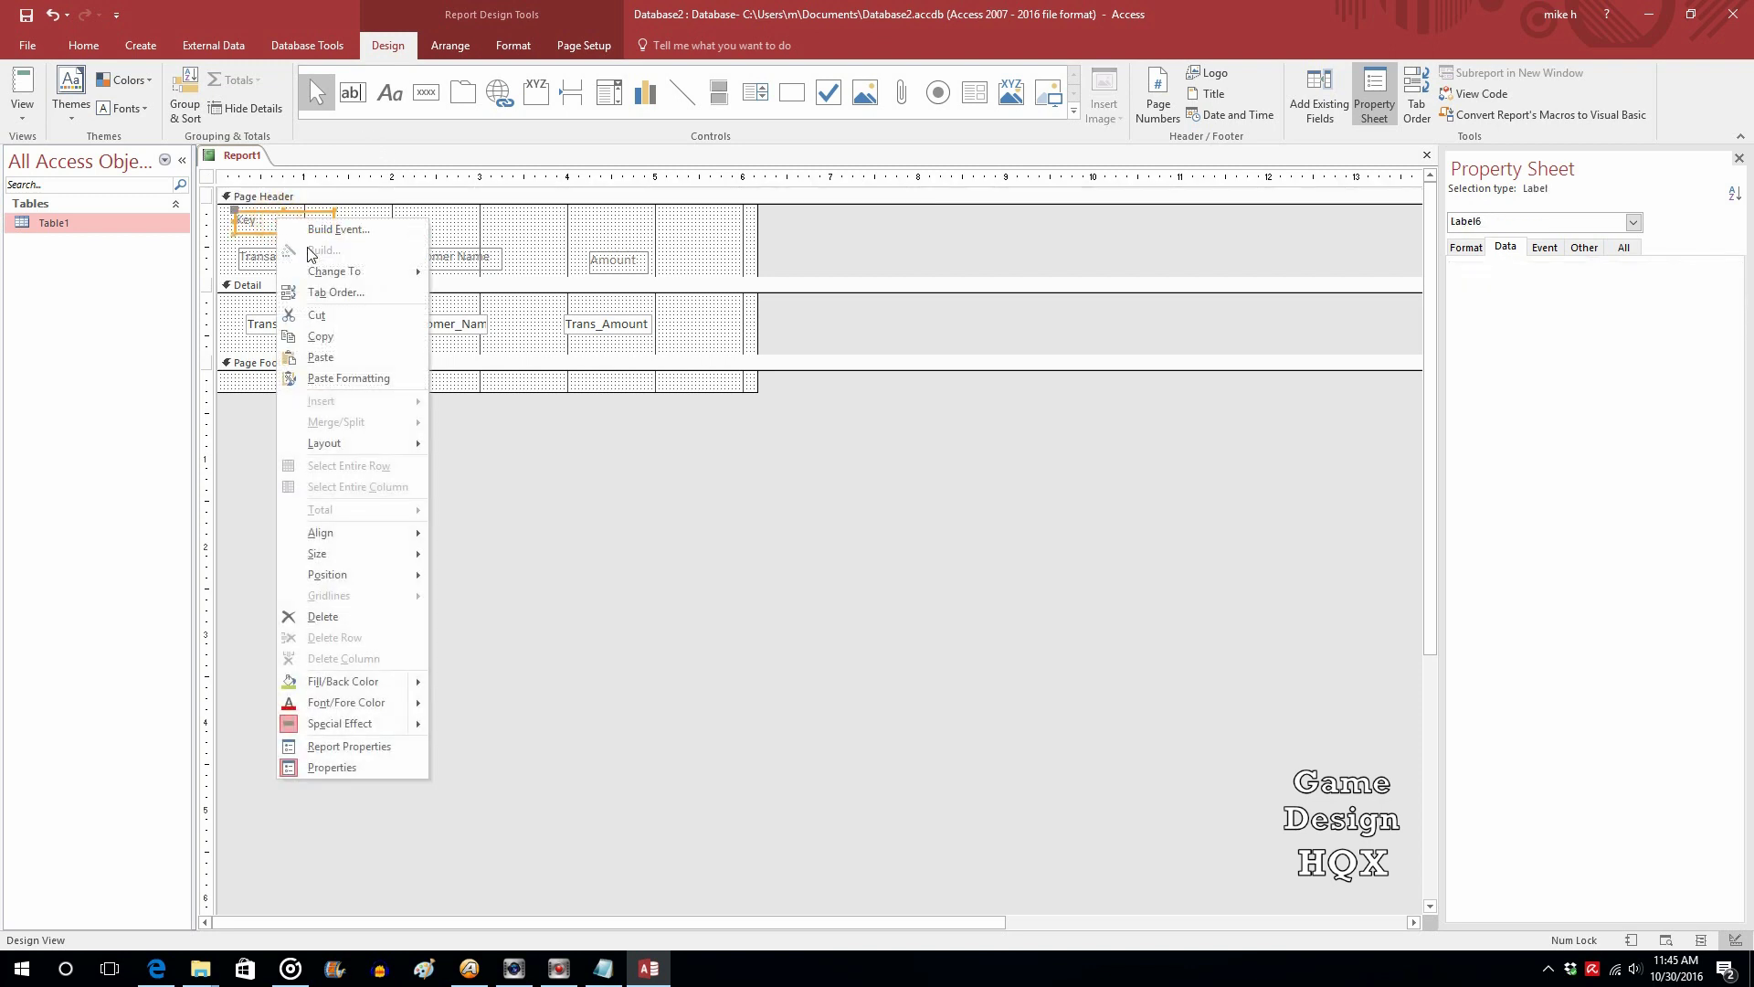
left_click(325, 337)
left_click(389, 225)
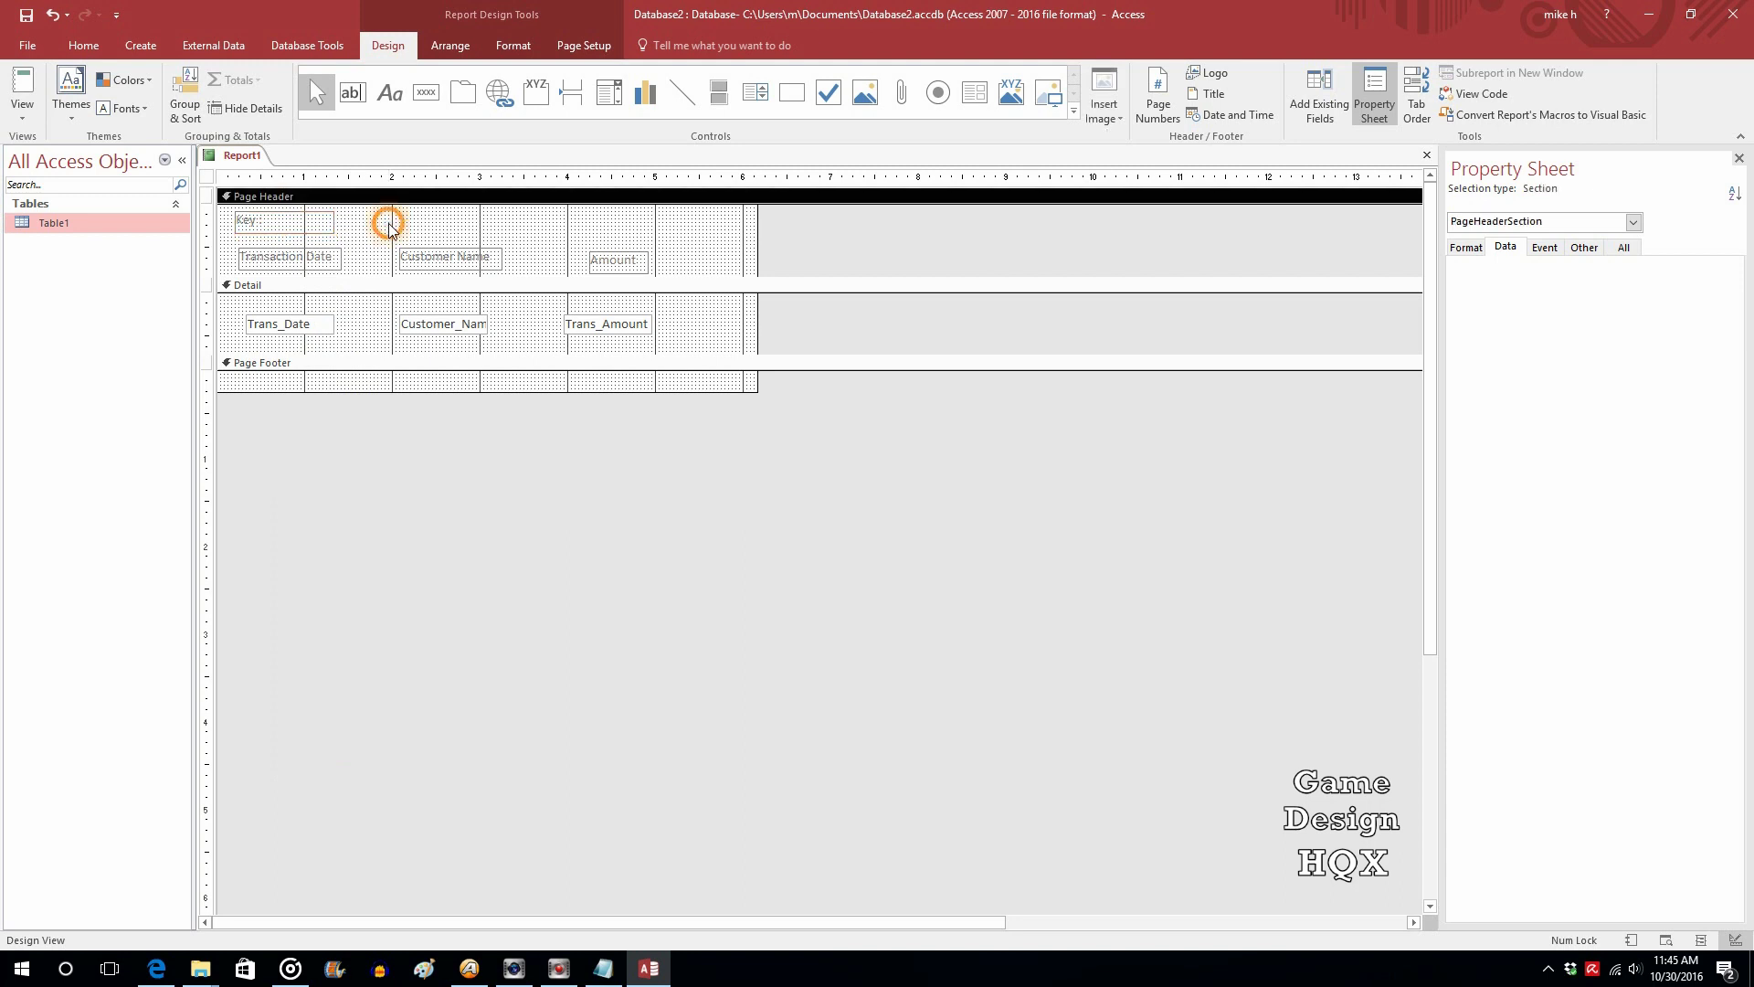
right_click(388, 225)
left_click(430, 301)
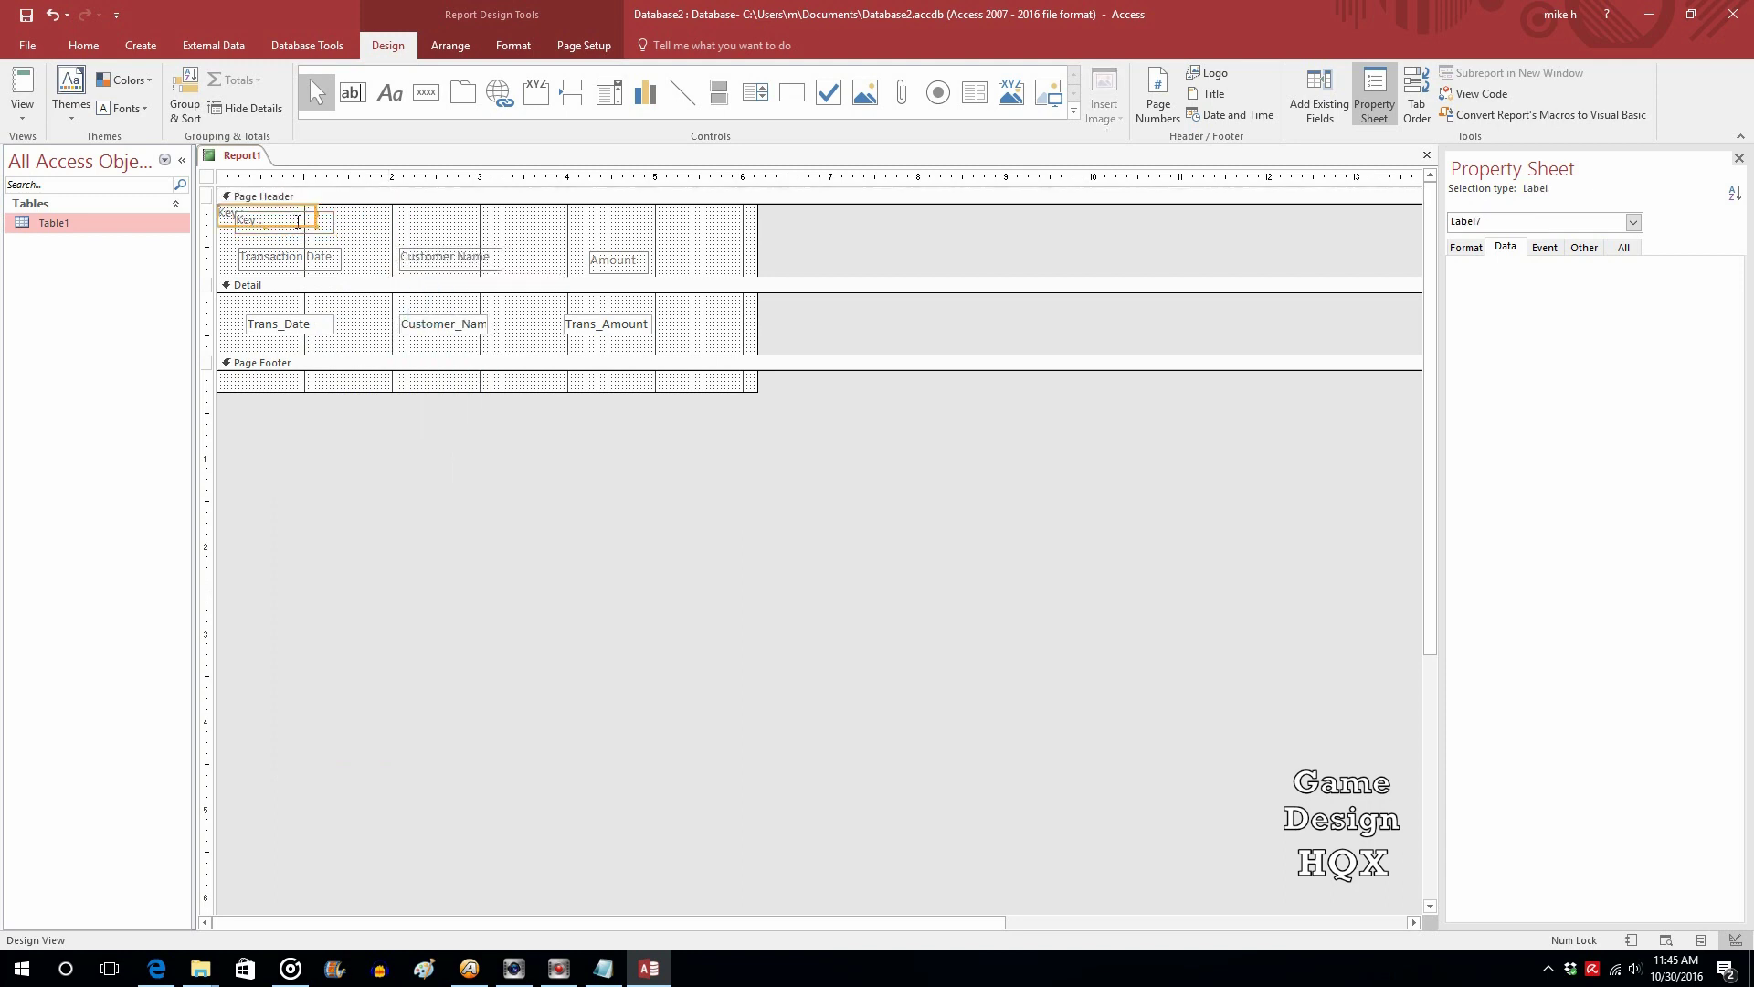
left_click_drag(299, 222, 421, 229)
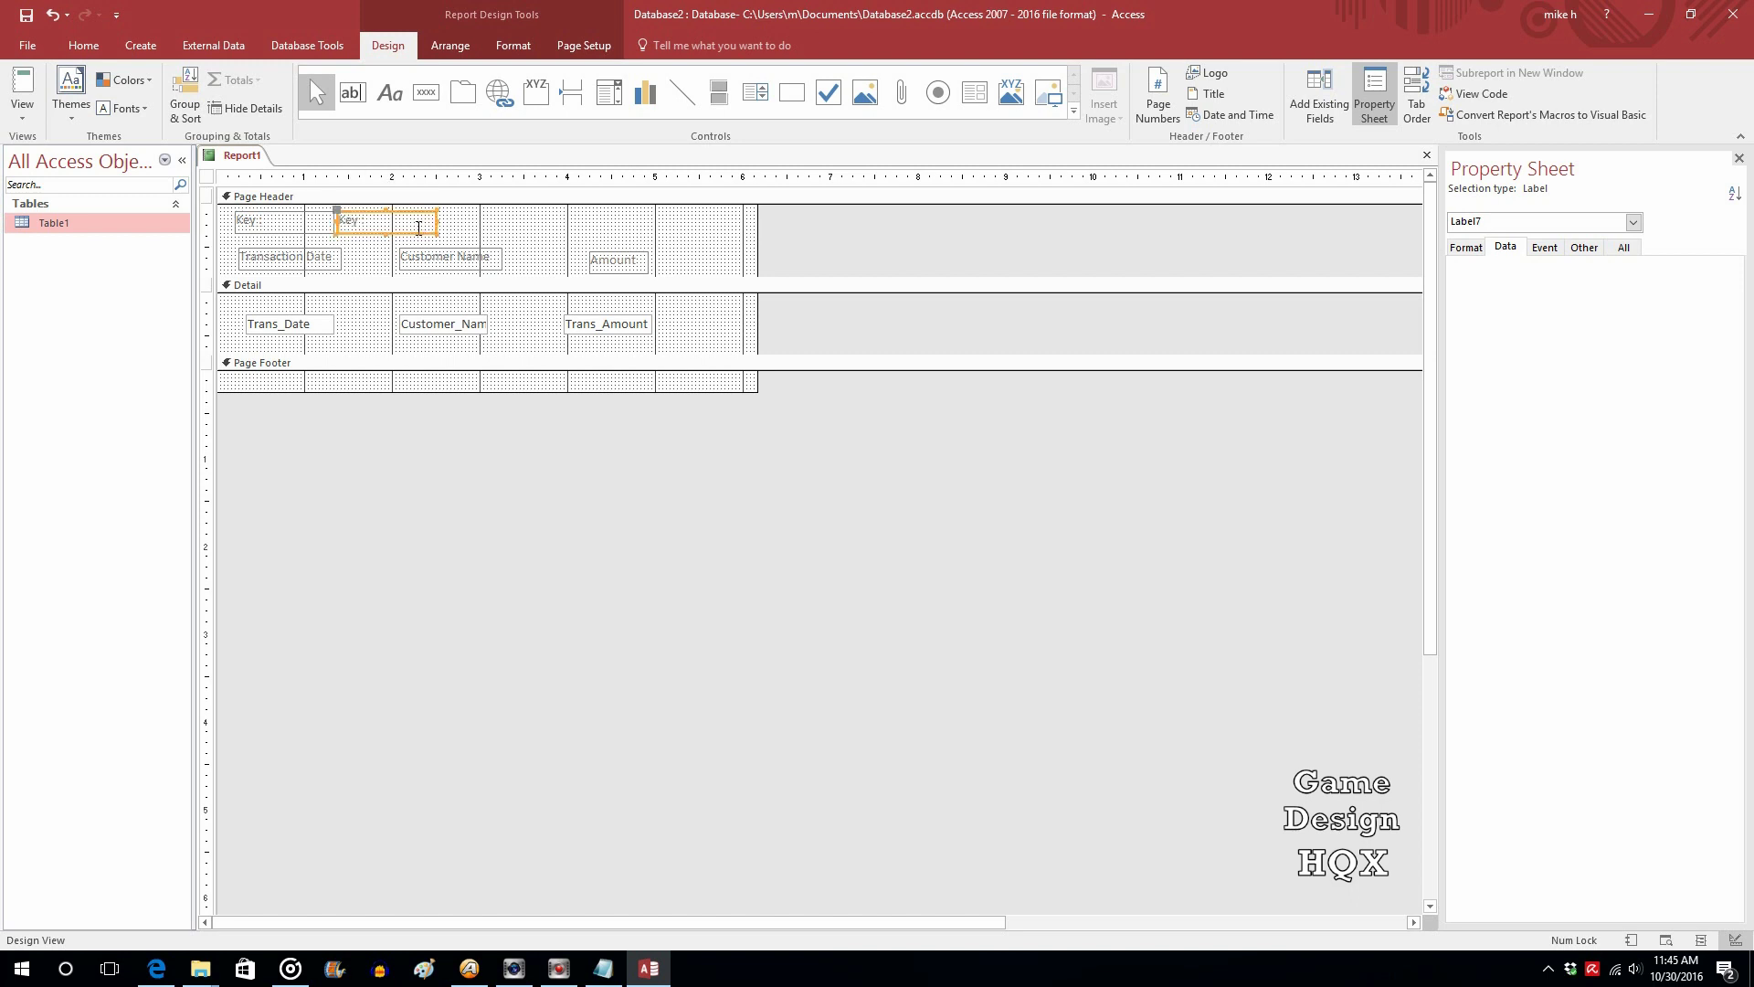
left_click(394, 222)
left_click_drag(393, 222, 335, 225)
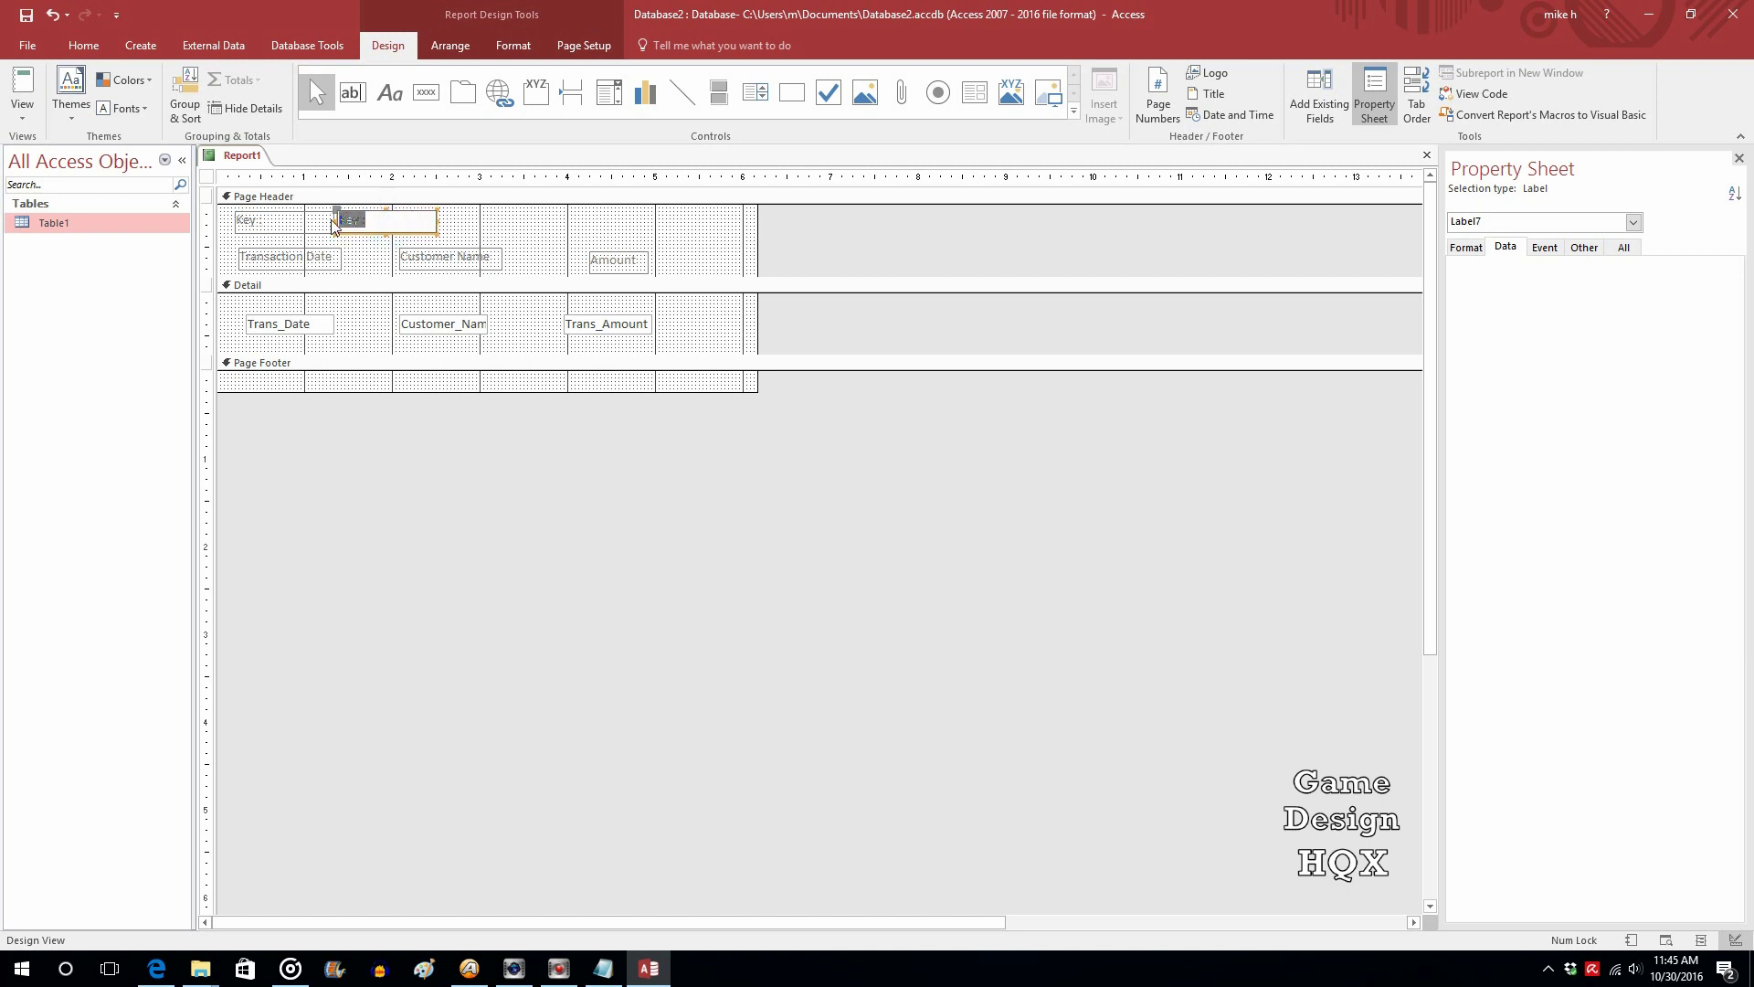
type("Max")
left_click(149, 80)
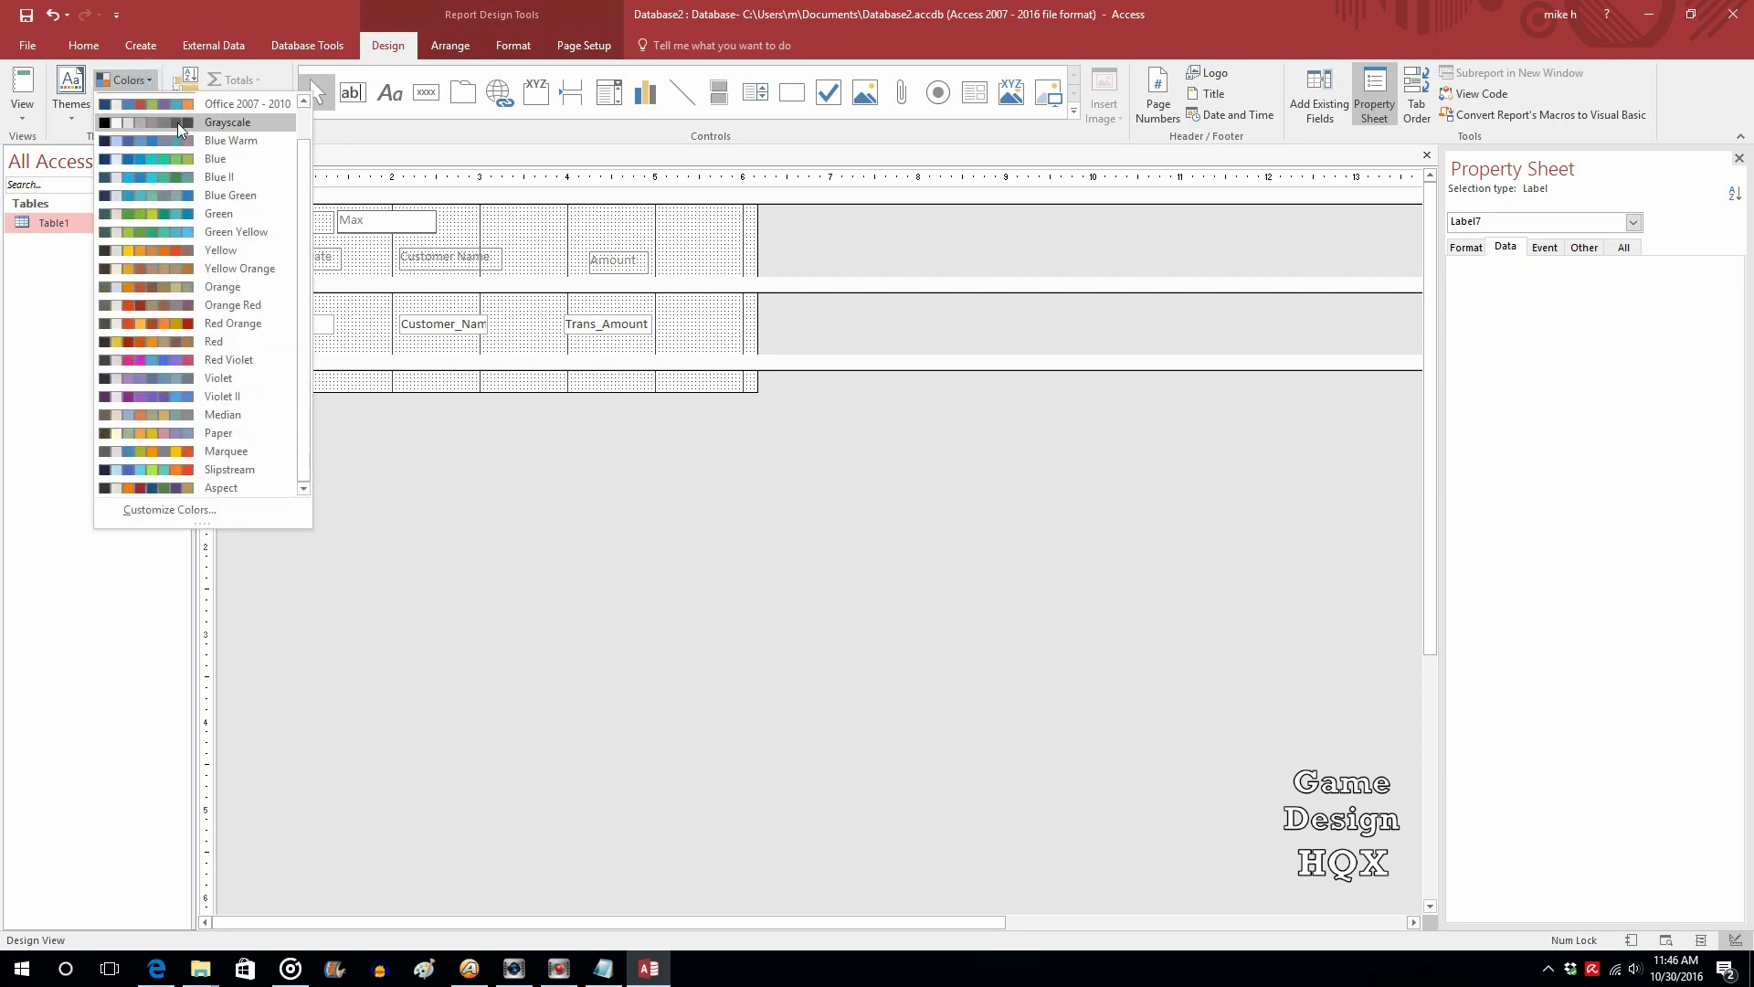
- Give the Max label a blue background
left_click(80, 47)
left_click(81, 47)
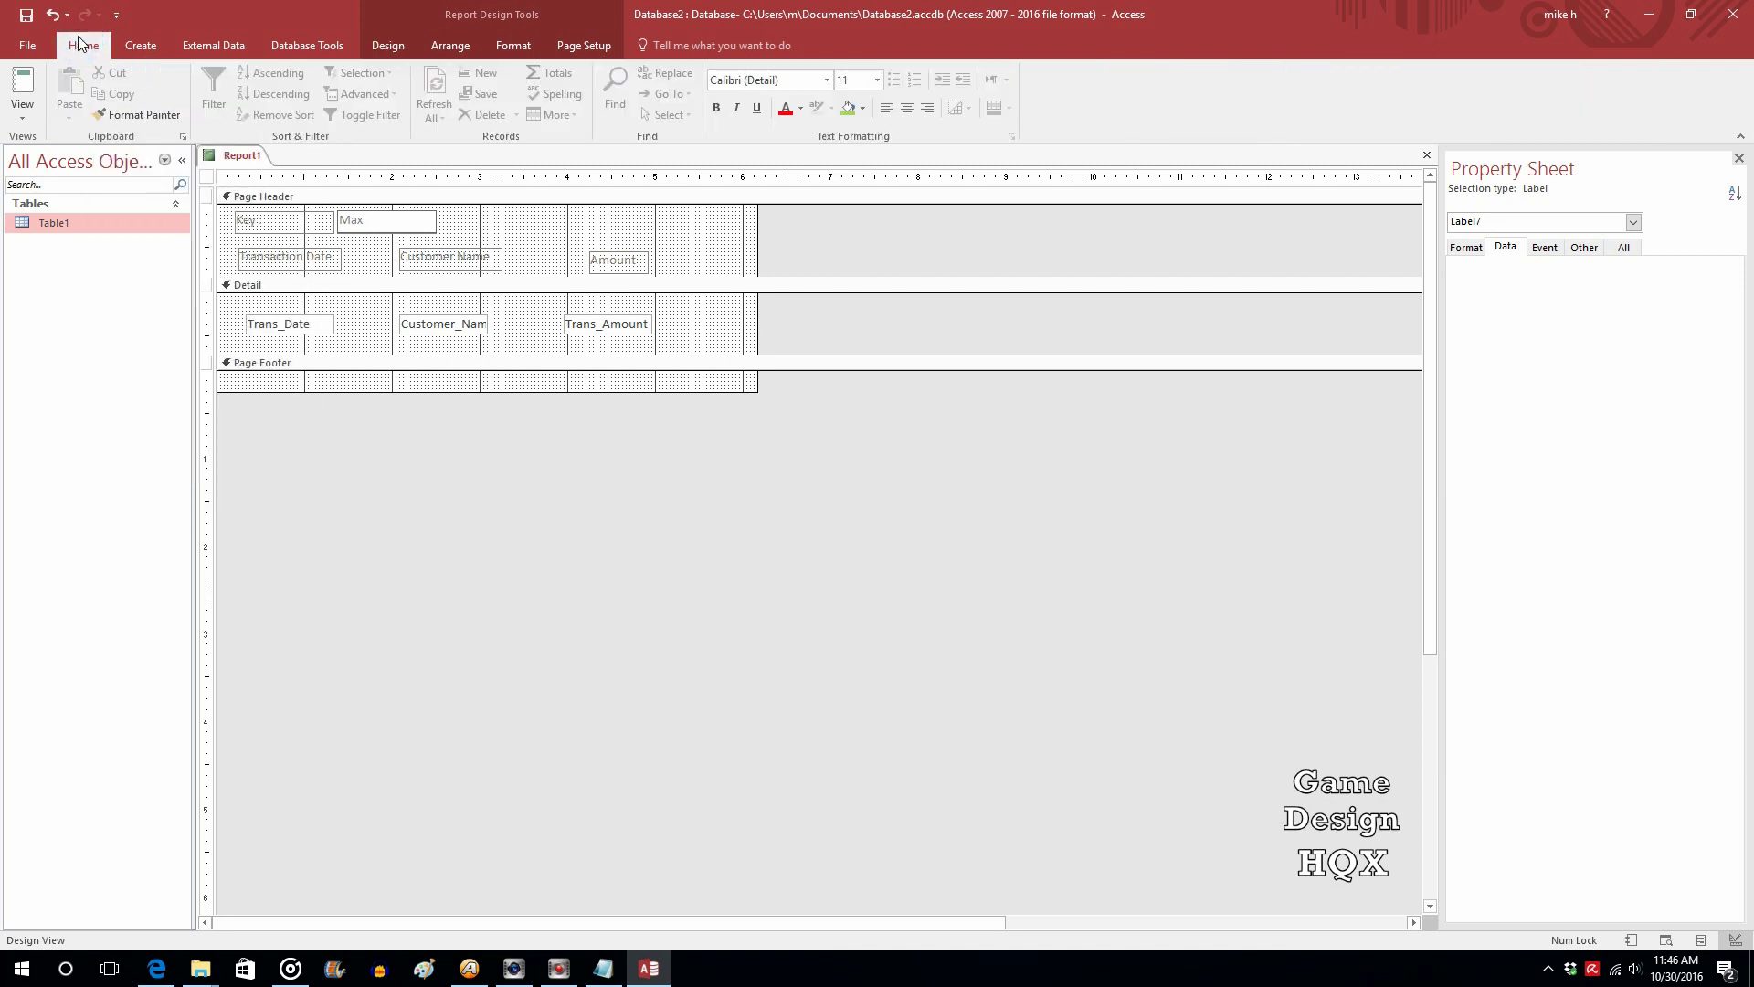
left_click(856, 109)
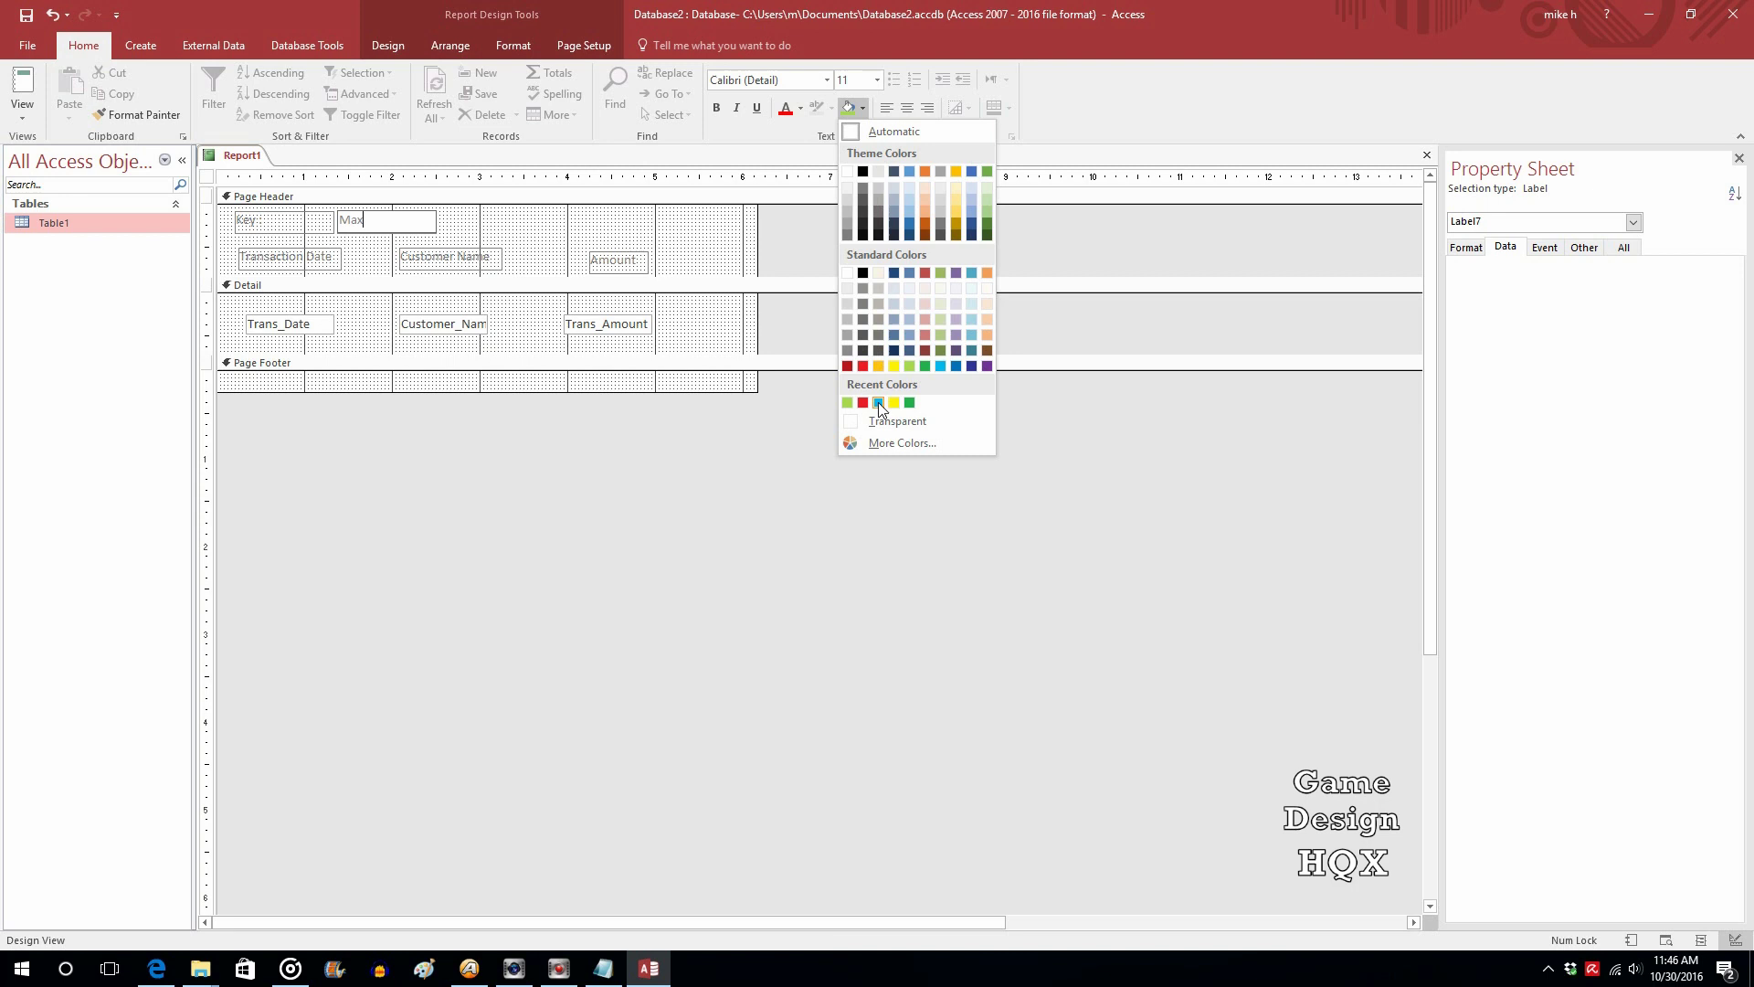
left_click(879, 402)
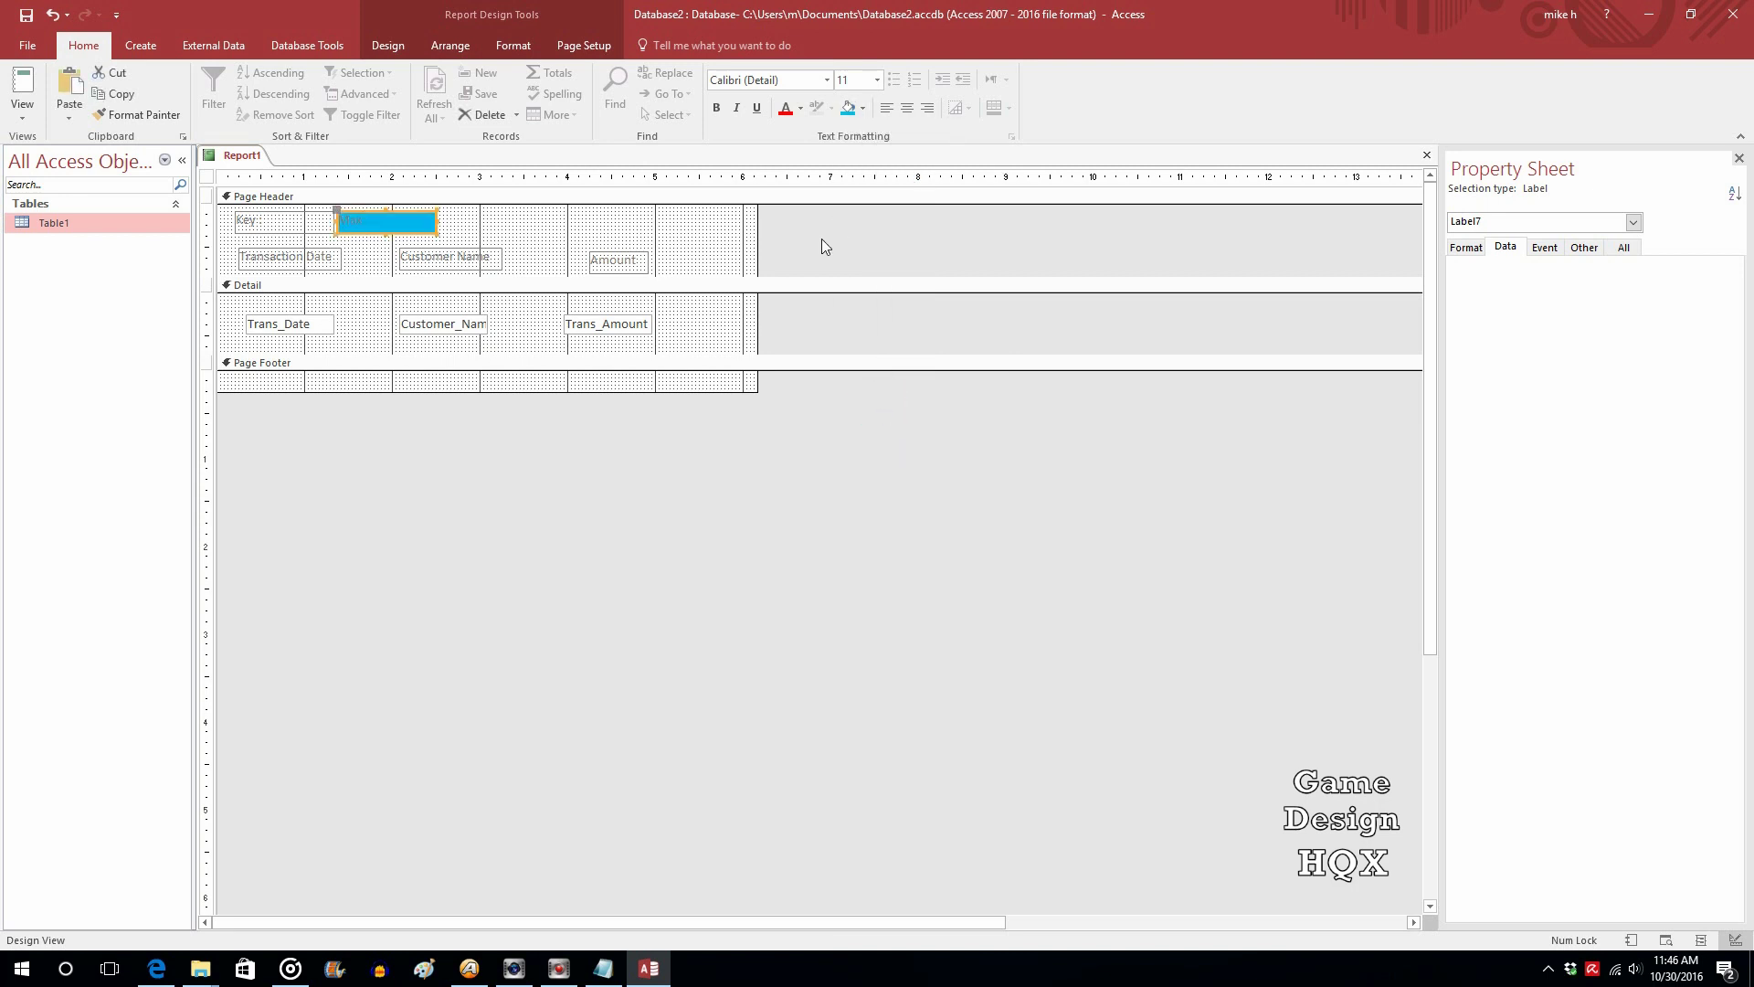
- Paste a copy of Max to its right, retitle it 'Min' and make it red
right_click(408, 223)
left_click(448, 338)
right_click(462, 226)
left_click(510, 300)
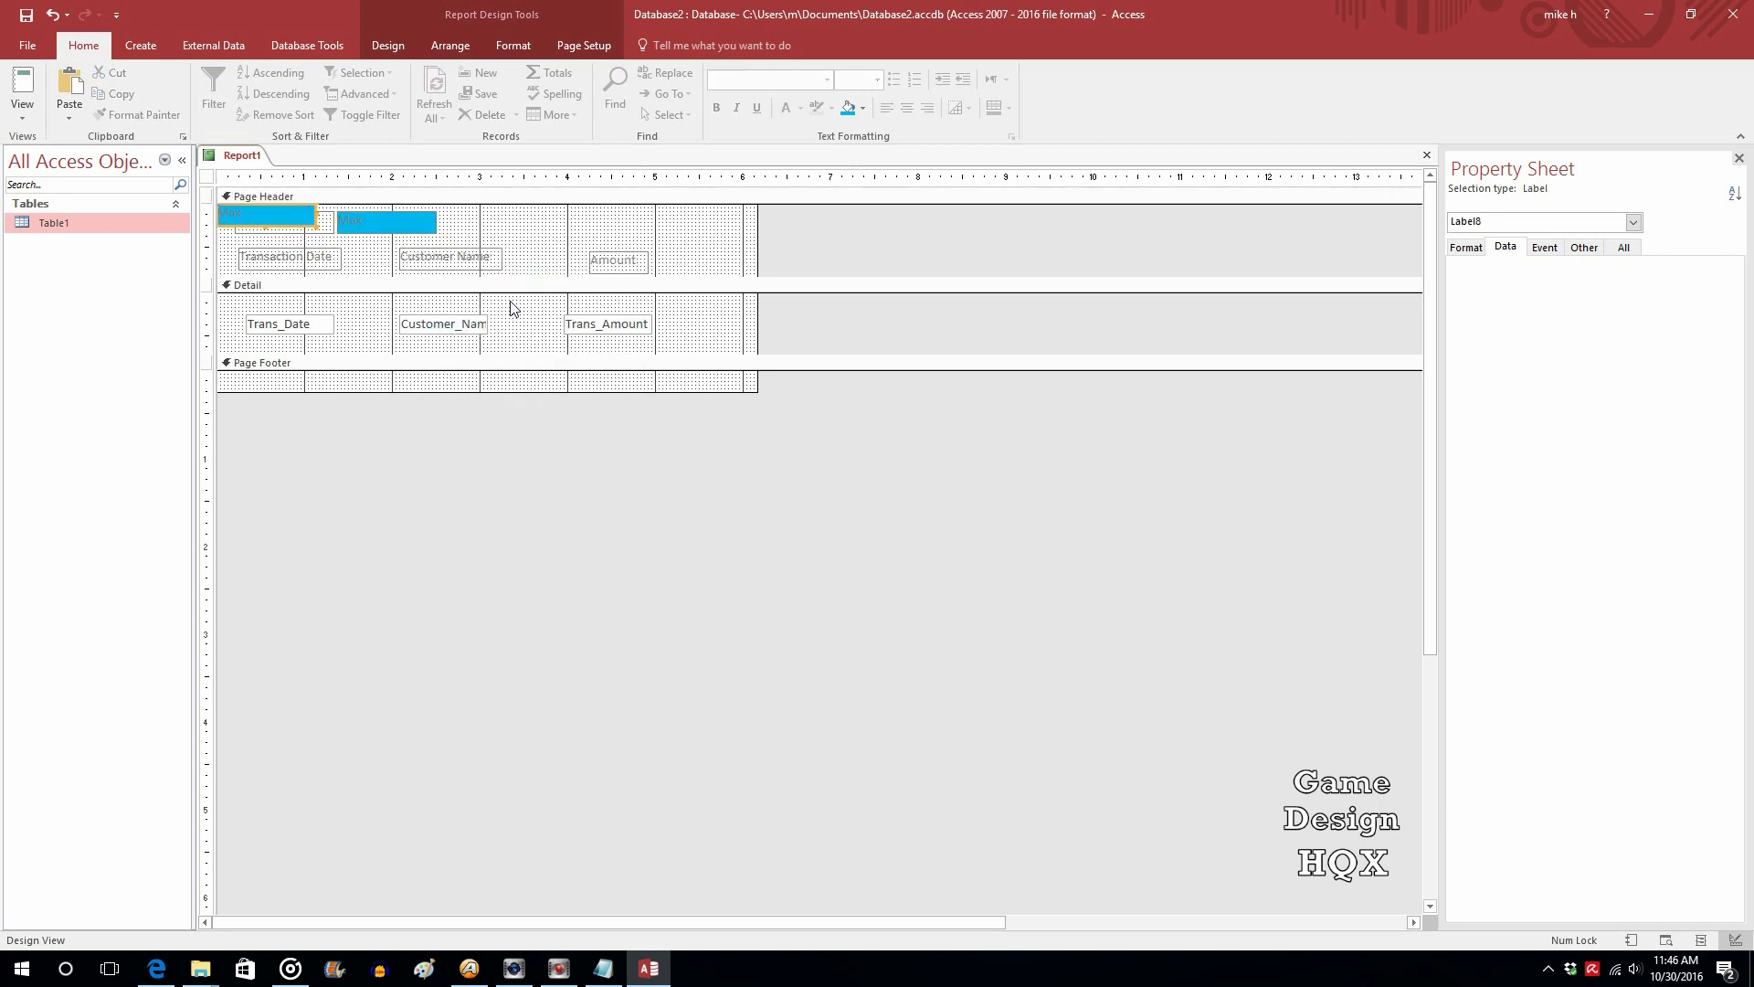
left_click_drag(283, 226, 438, 226)
left_click(493, 222)
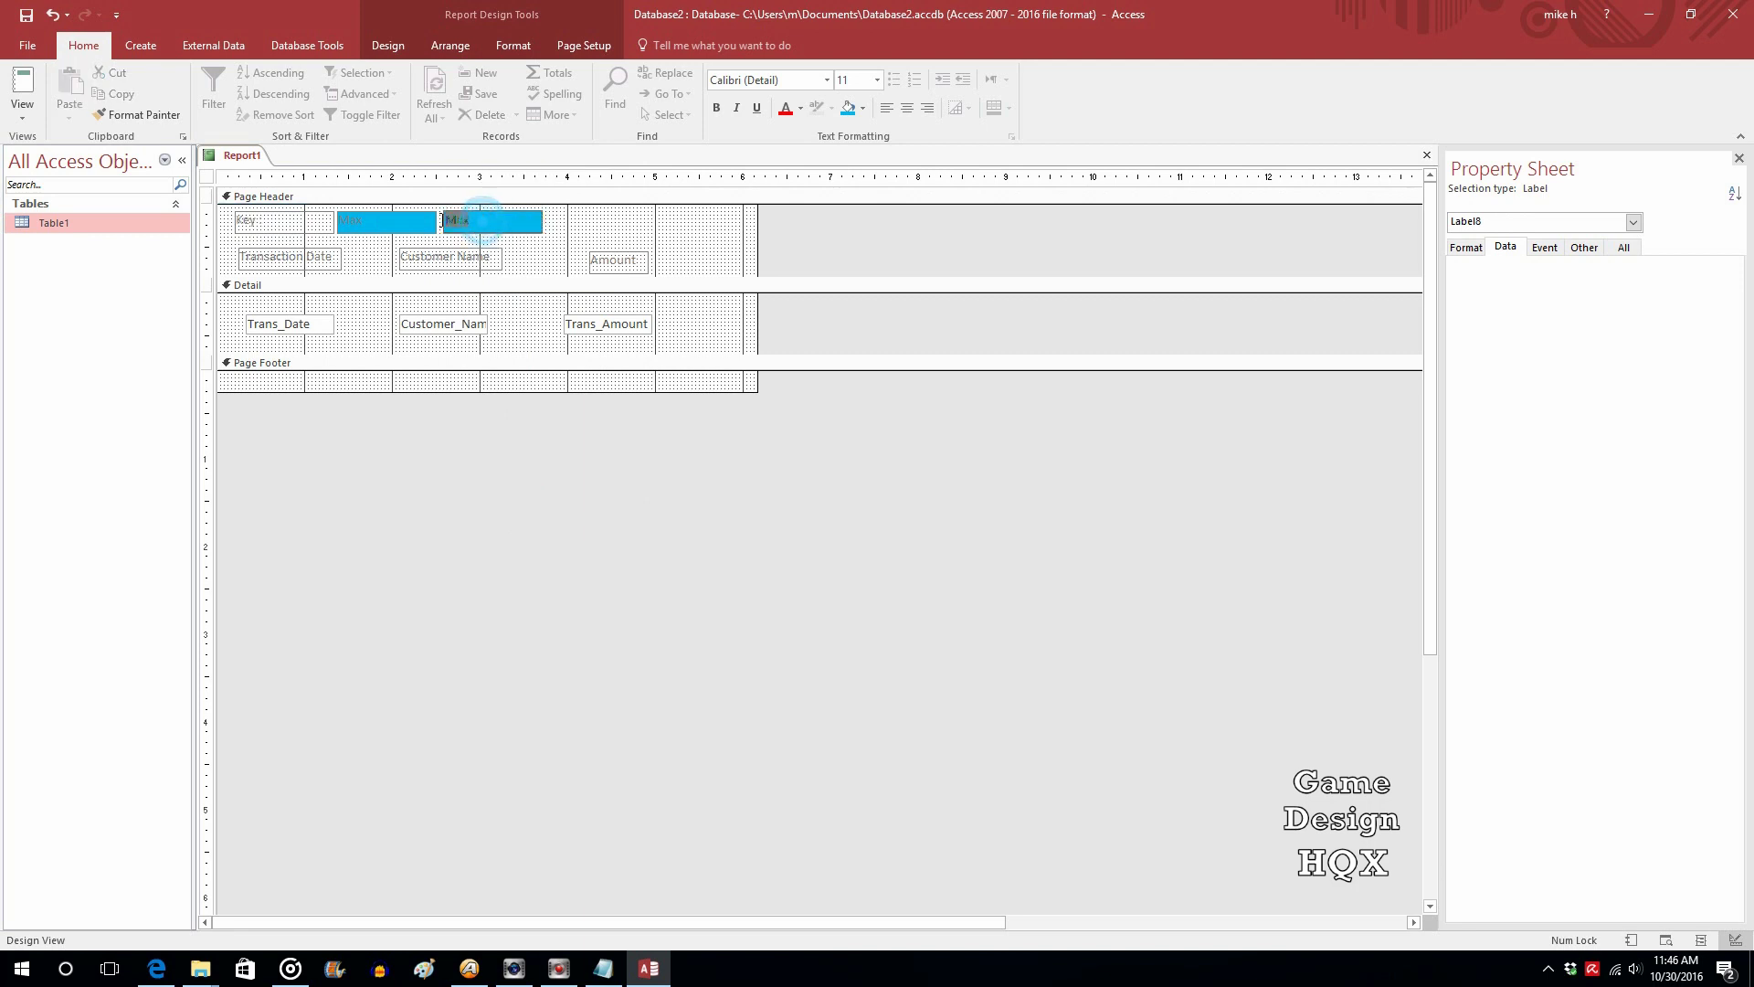
type("Min")
left_click(864, 109)
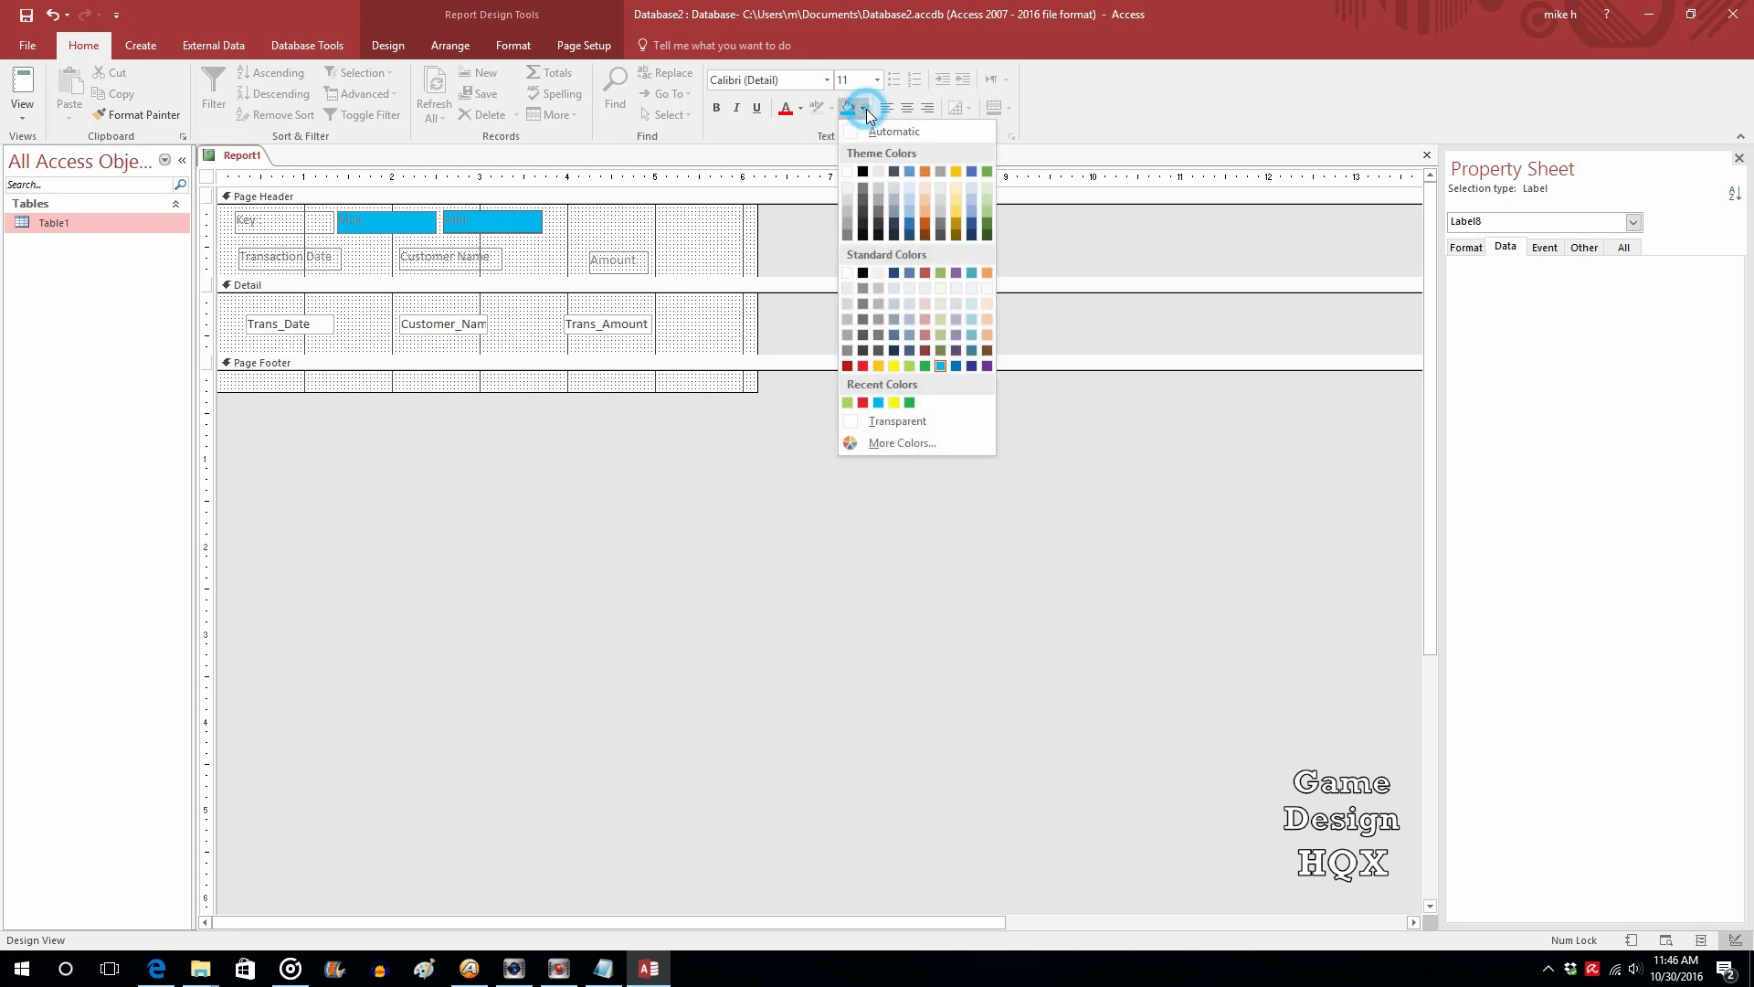
left_click(863, 403)
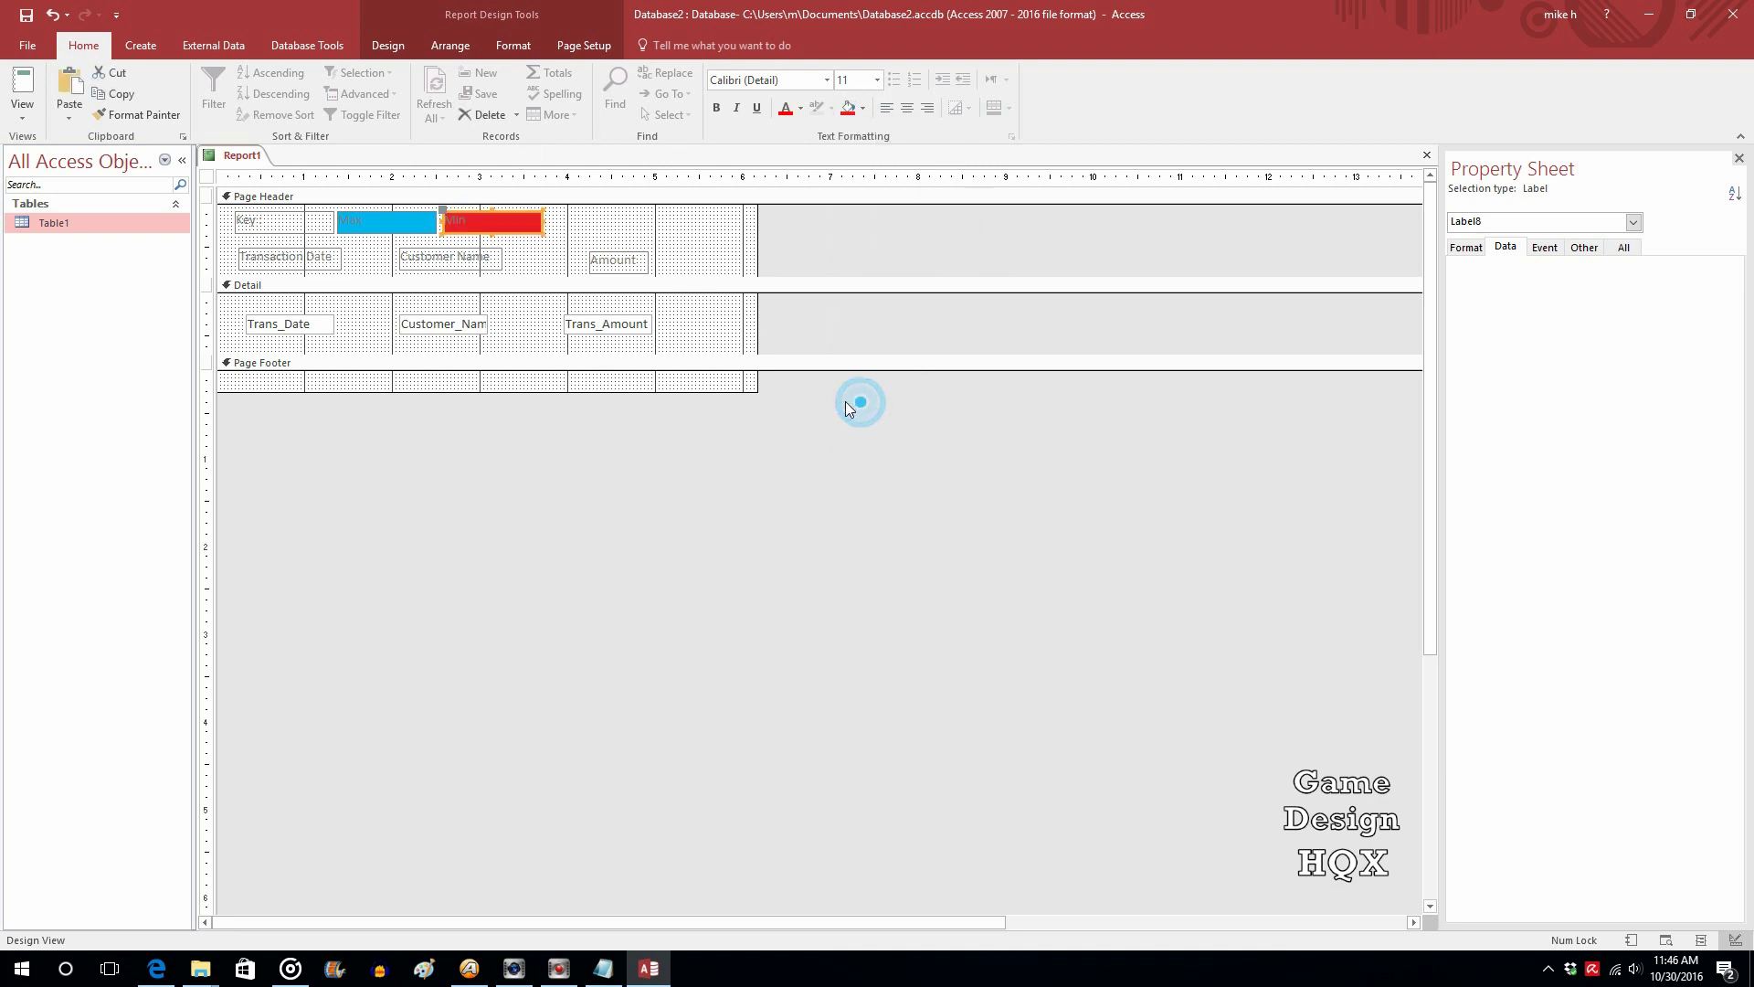
- Paste another copy after Min, make it green and retitle it 'Avg'
right_click(506, 222)
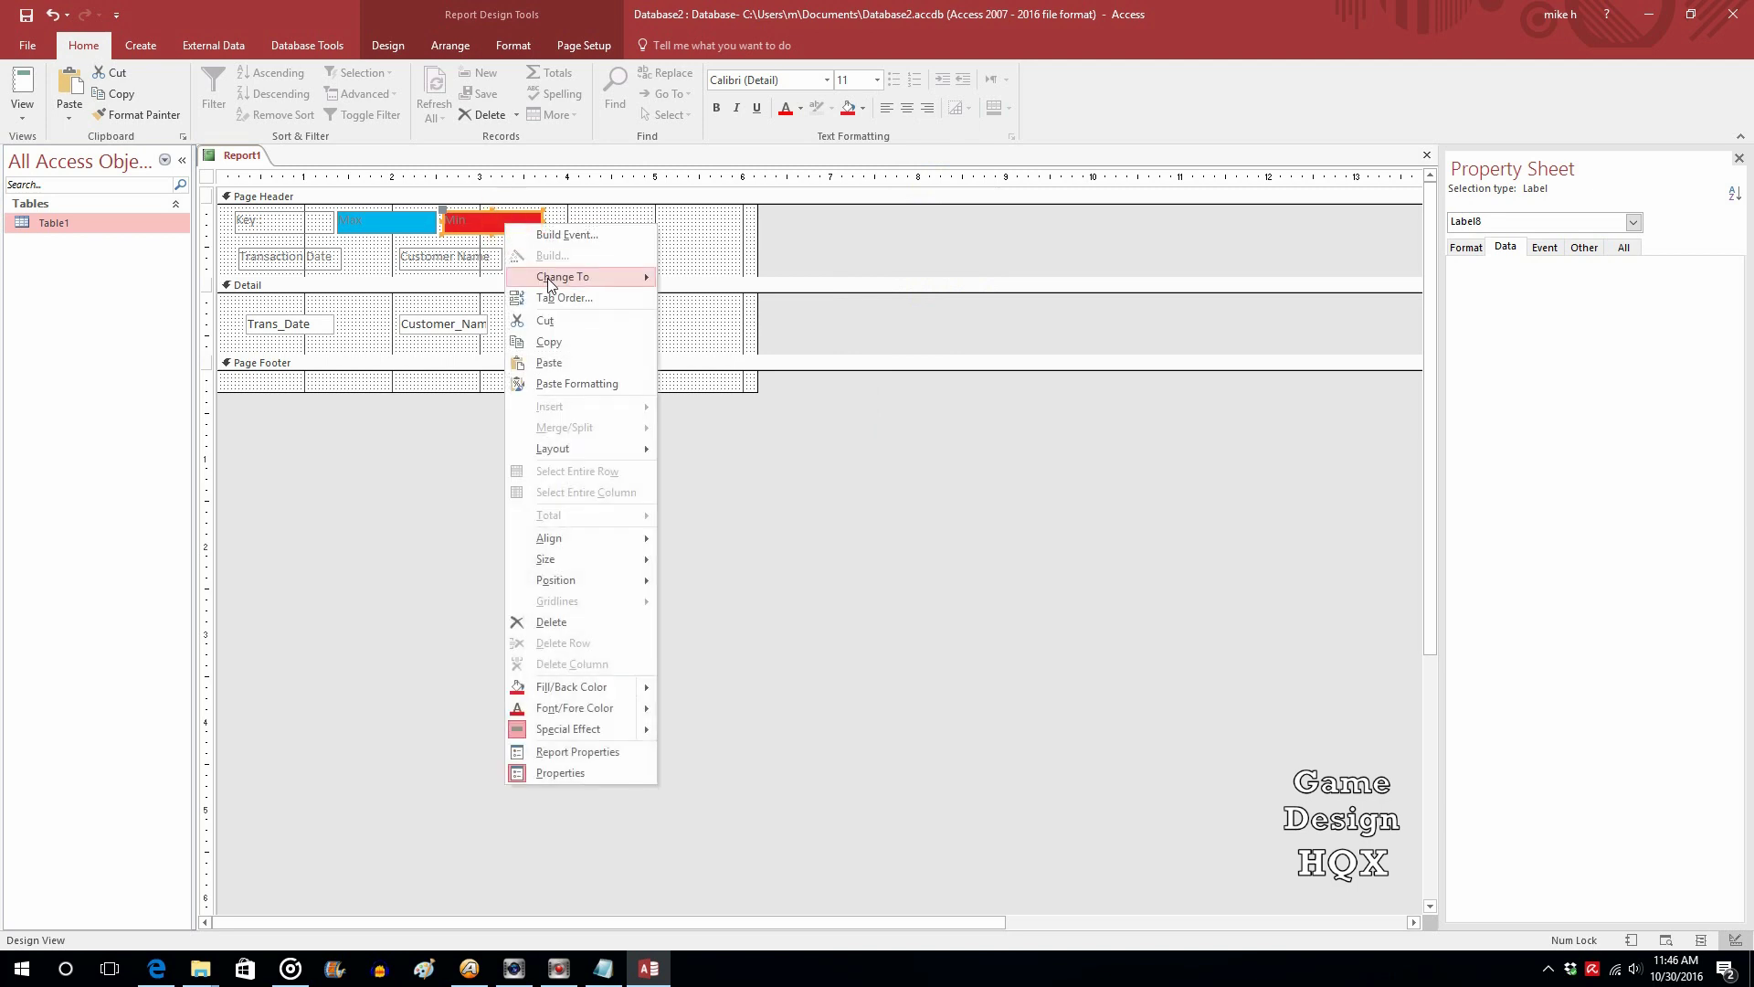
left_click(541, 341)
right_click(581, 230)
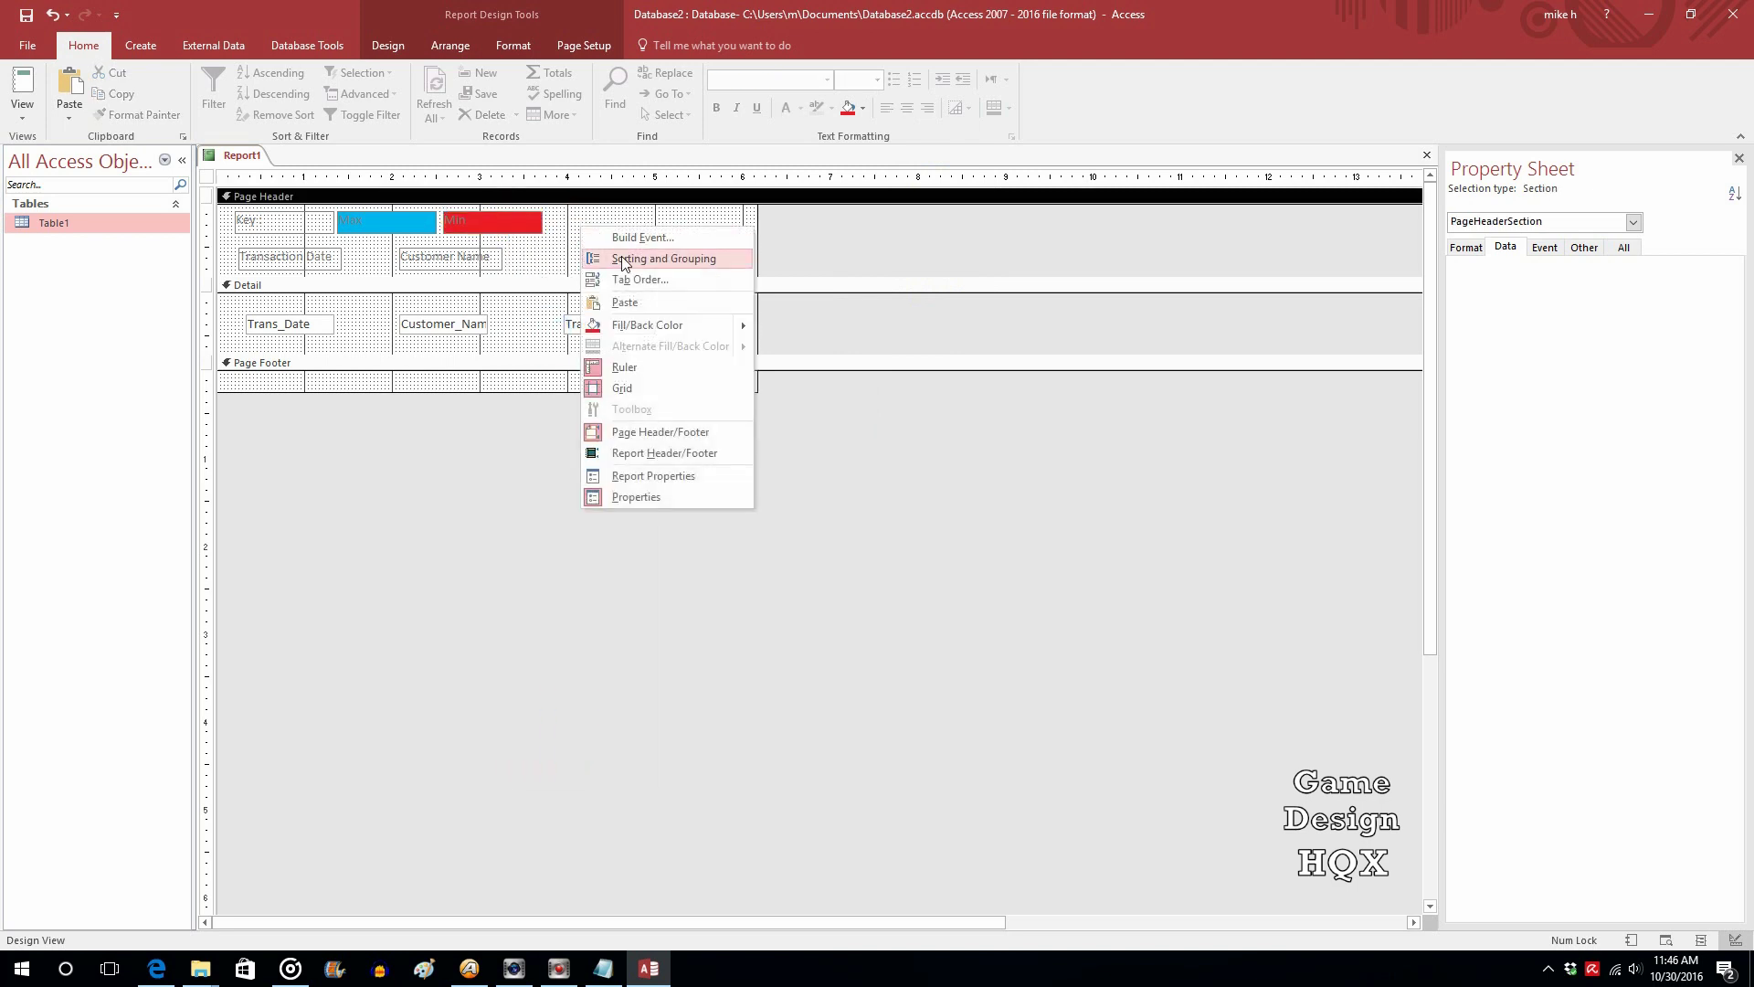
left_click(622, 304)
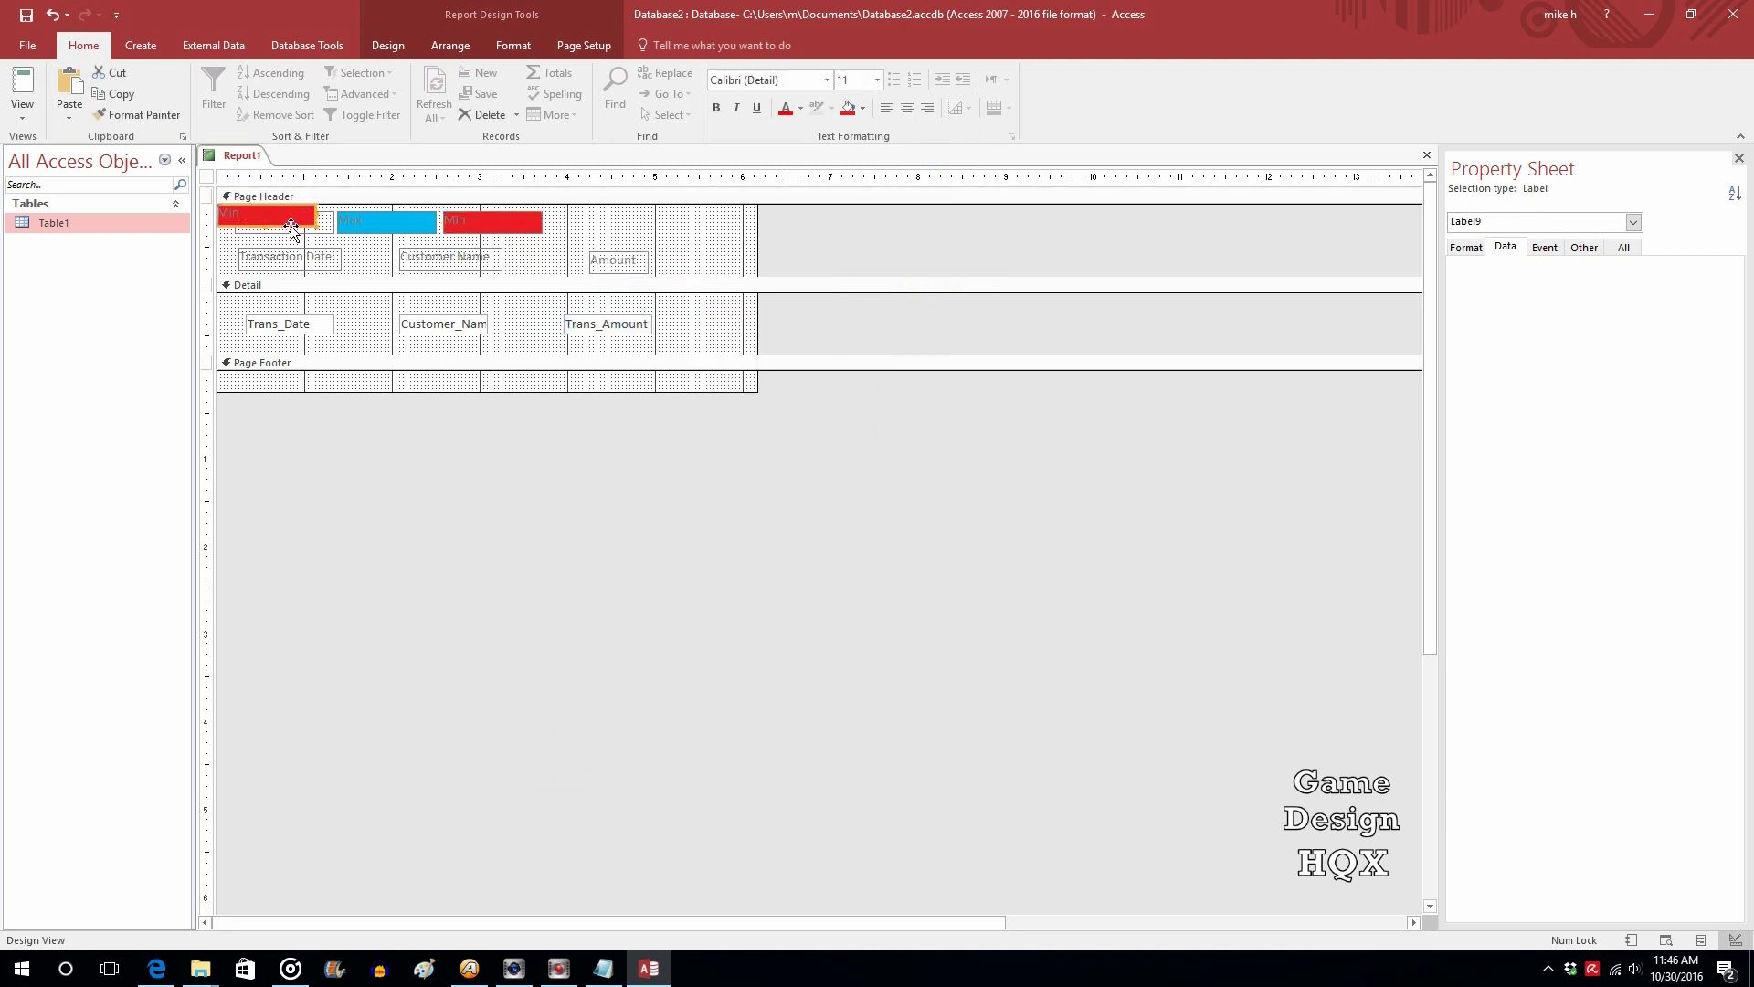
left_click_drag(293, 228, 624, 236)
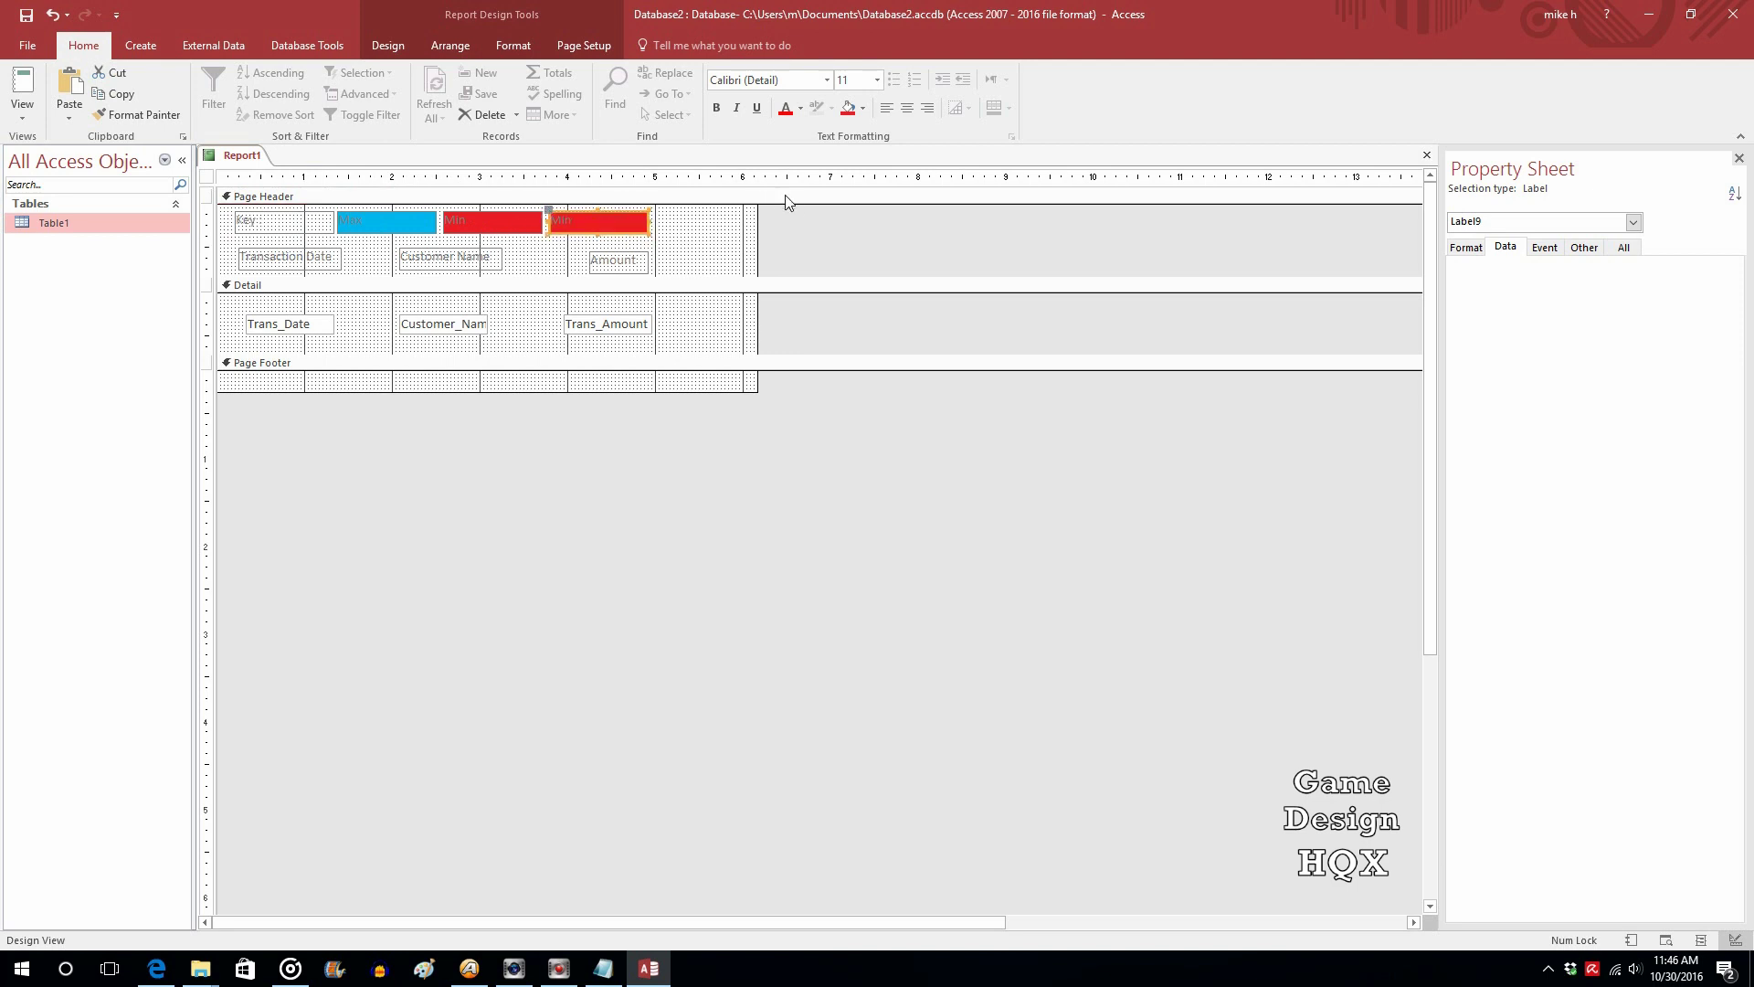
left_click(862, 108)
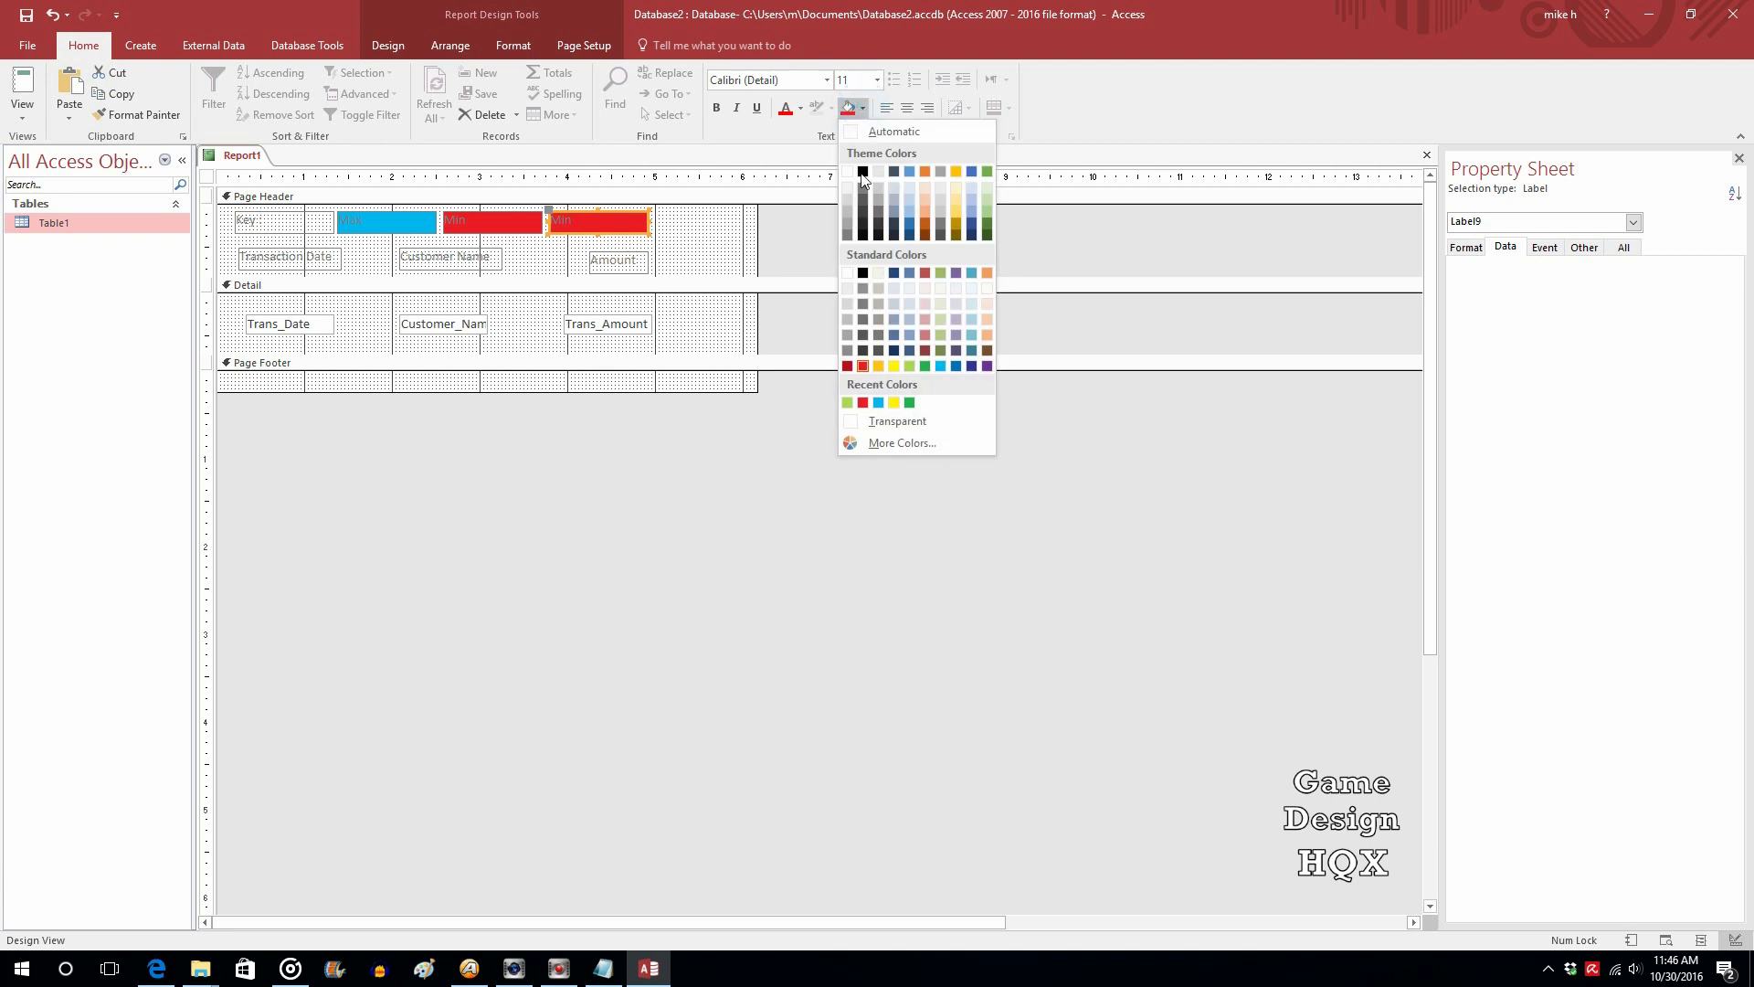
left_click(848, 402)
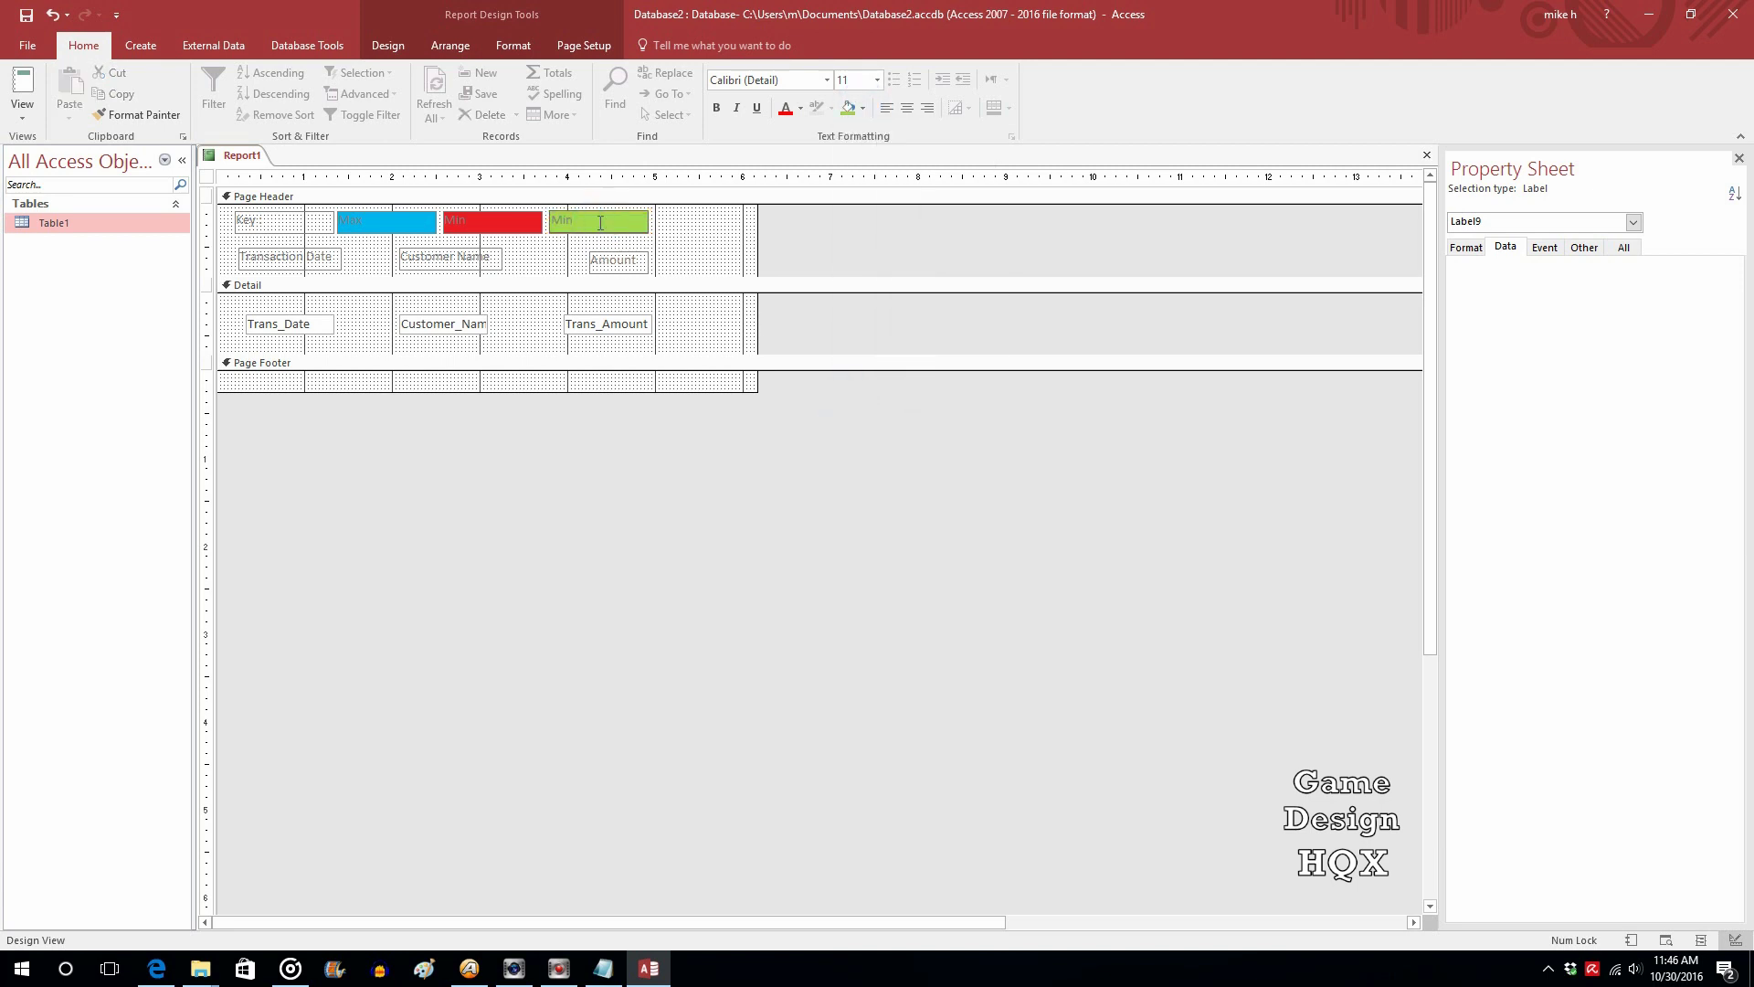
key("BackSpace")
key("BackSpace")
key("BackSpace")
type("Avg")
left_click(685, 229)
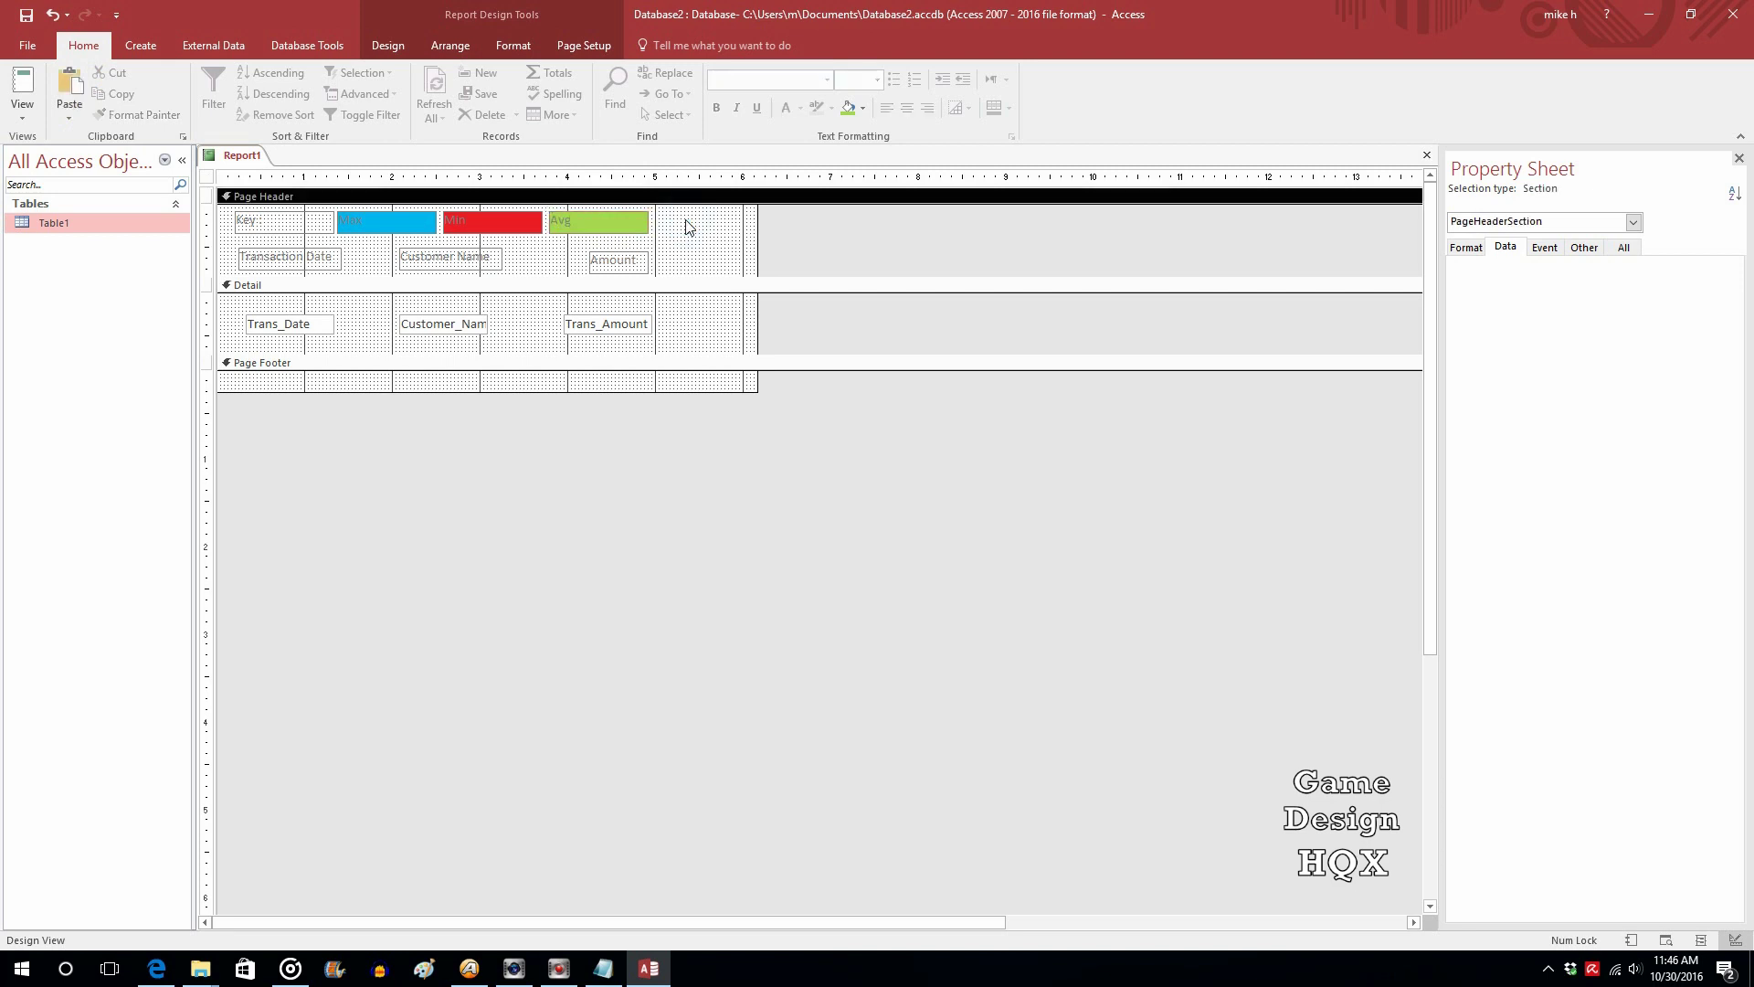
- Check the report in Report View, then return to Design View
left_click(24, 87)
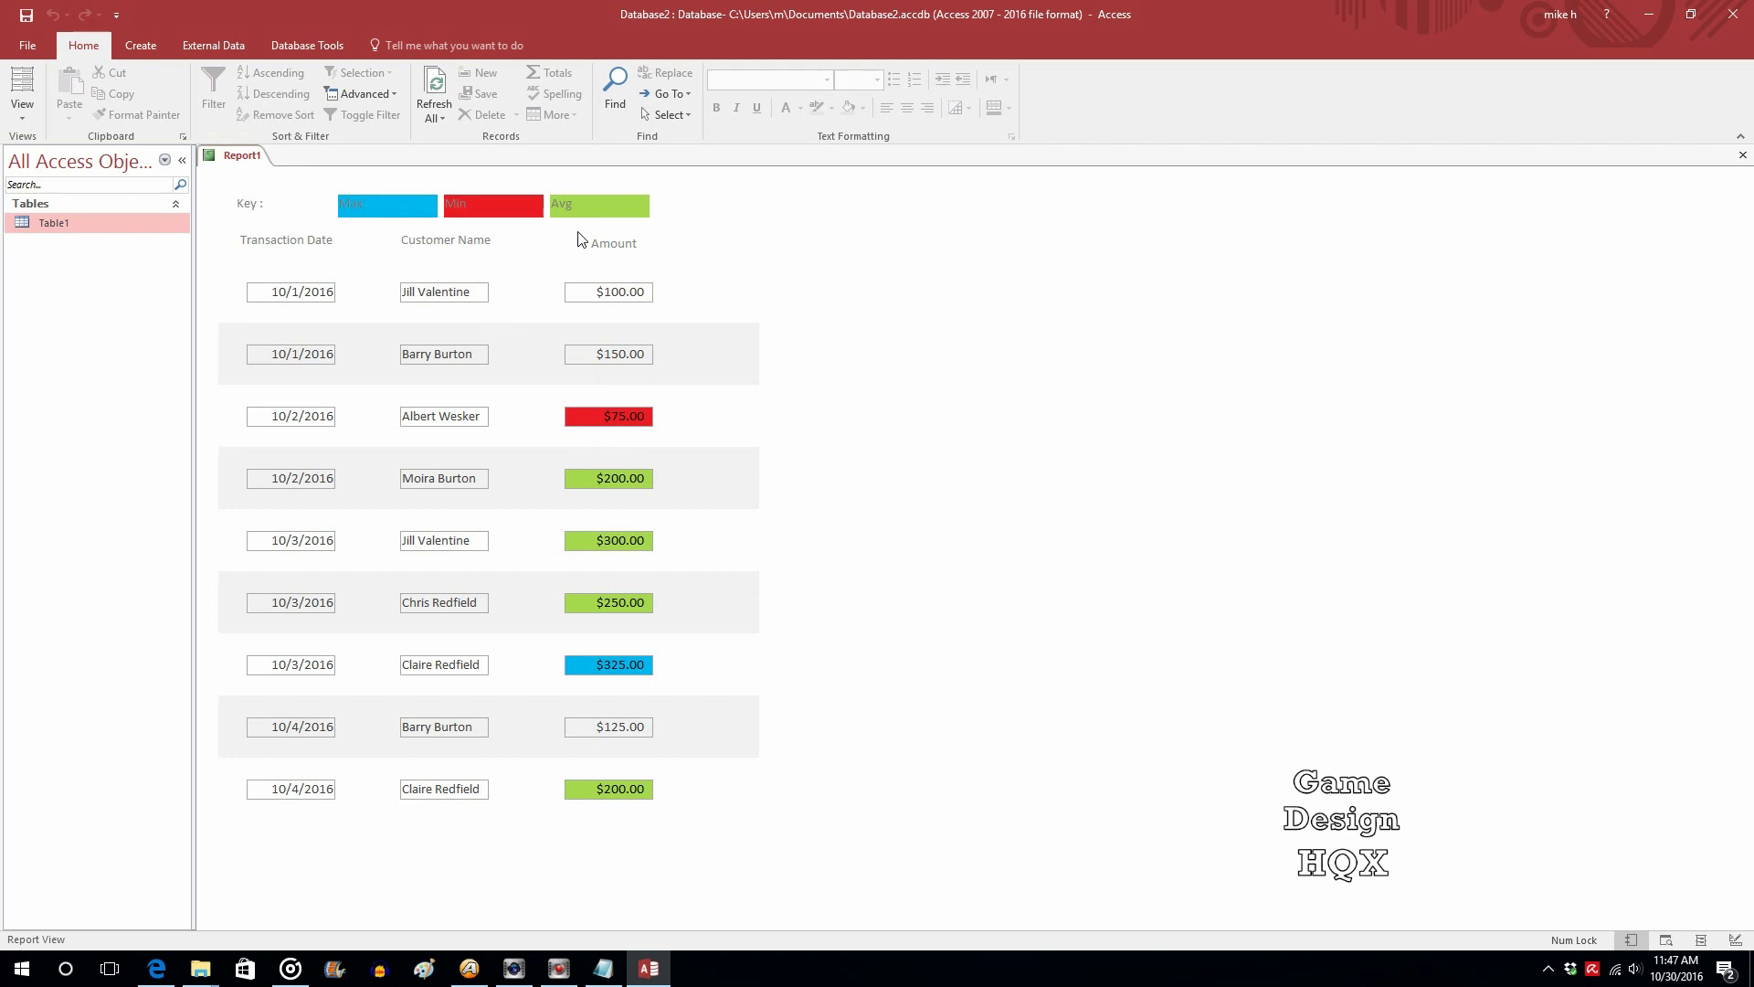
left_click(22, 108)
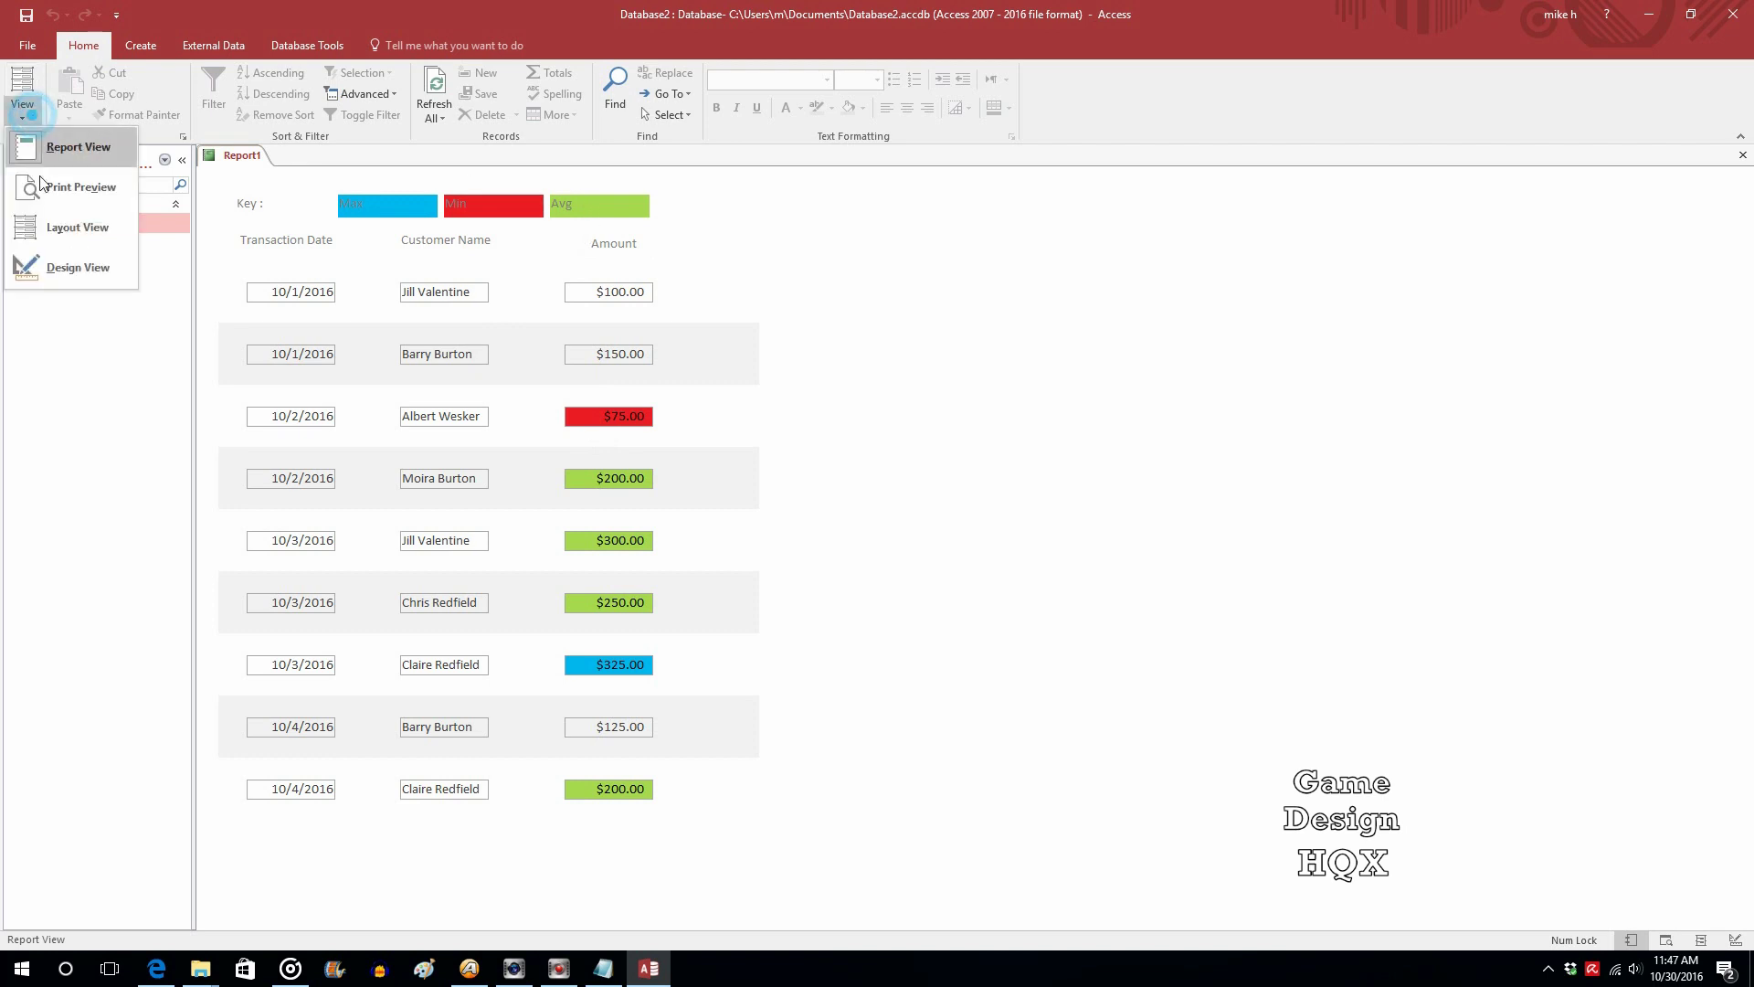
left_click(54, 273)
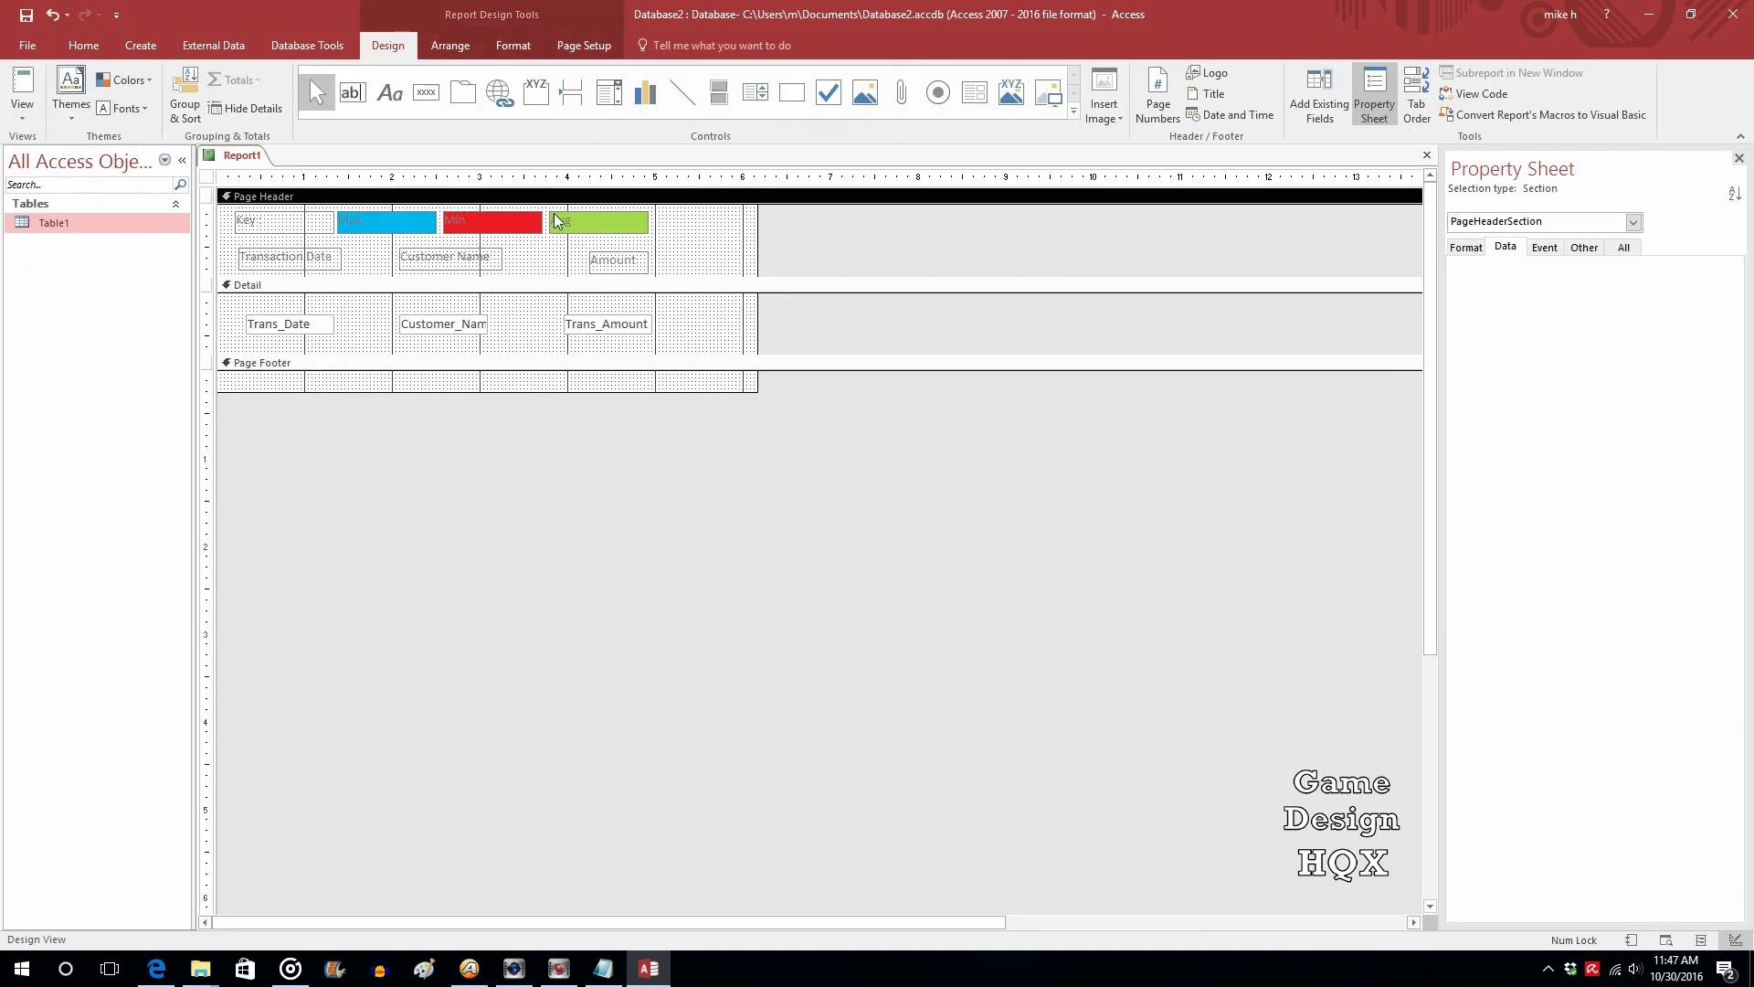
- Rename the green key label to 'Above Avg' and narrow the 'Key :' label
left_click(556, 221)
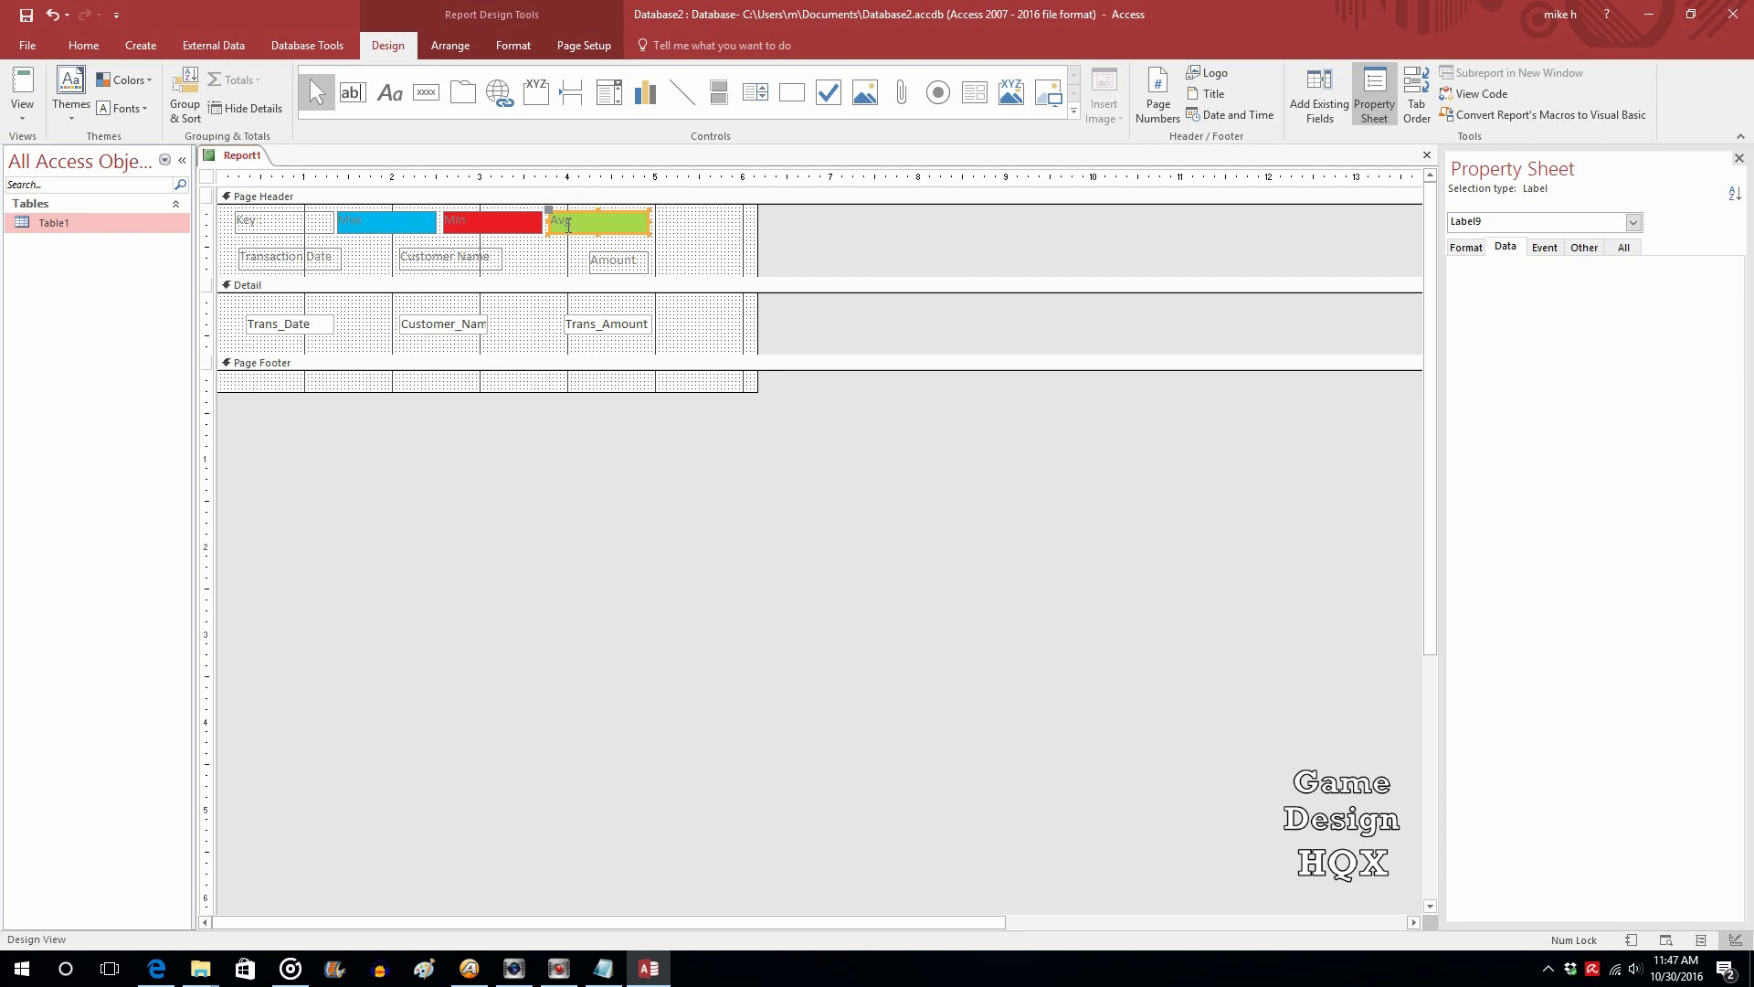
left_click(552, 222)
type("Above")
left_click(306, 225)
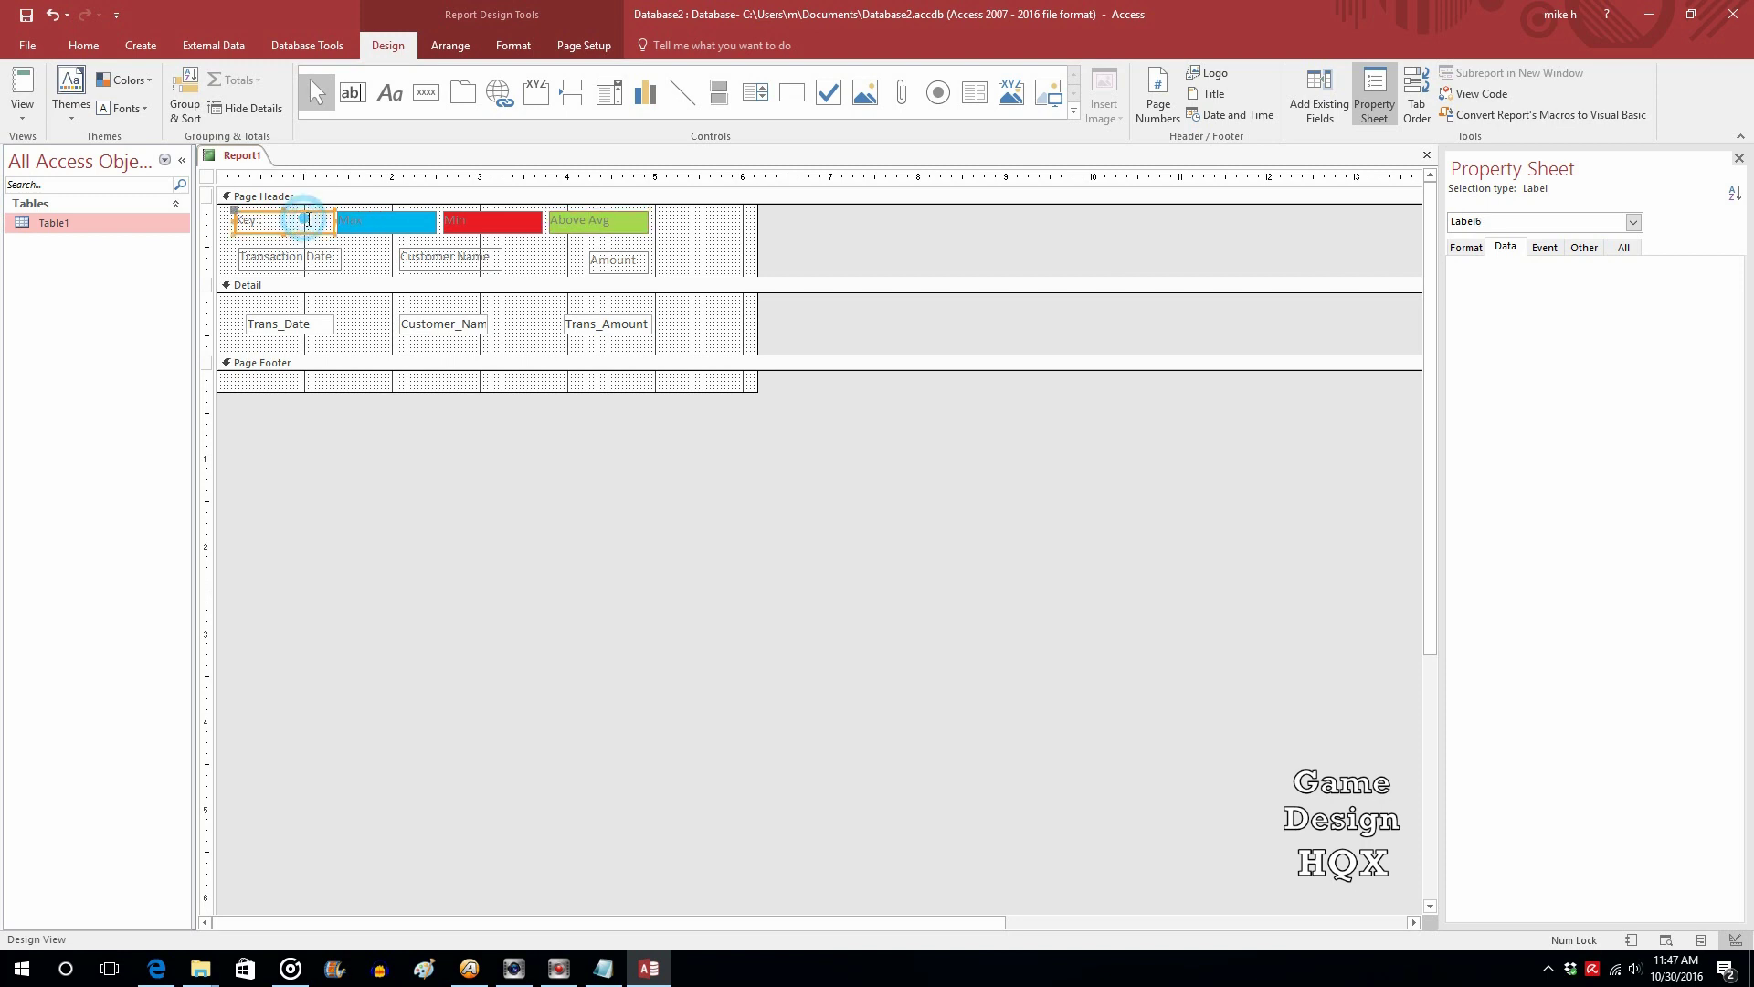
left_click_drag(317, 220, 281, 211)
- View the finished Report1: $325.00 blue, $75.00 red, above-average amounts green under the key
left_click(22, 87)
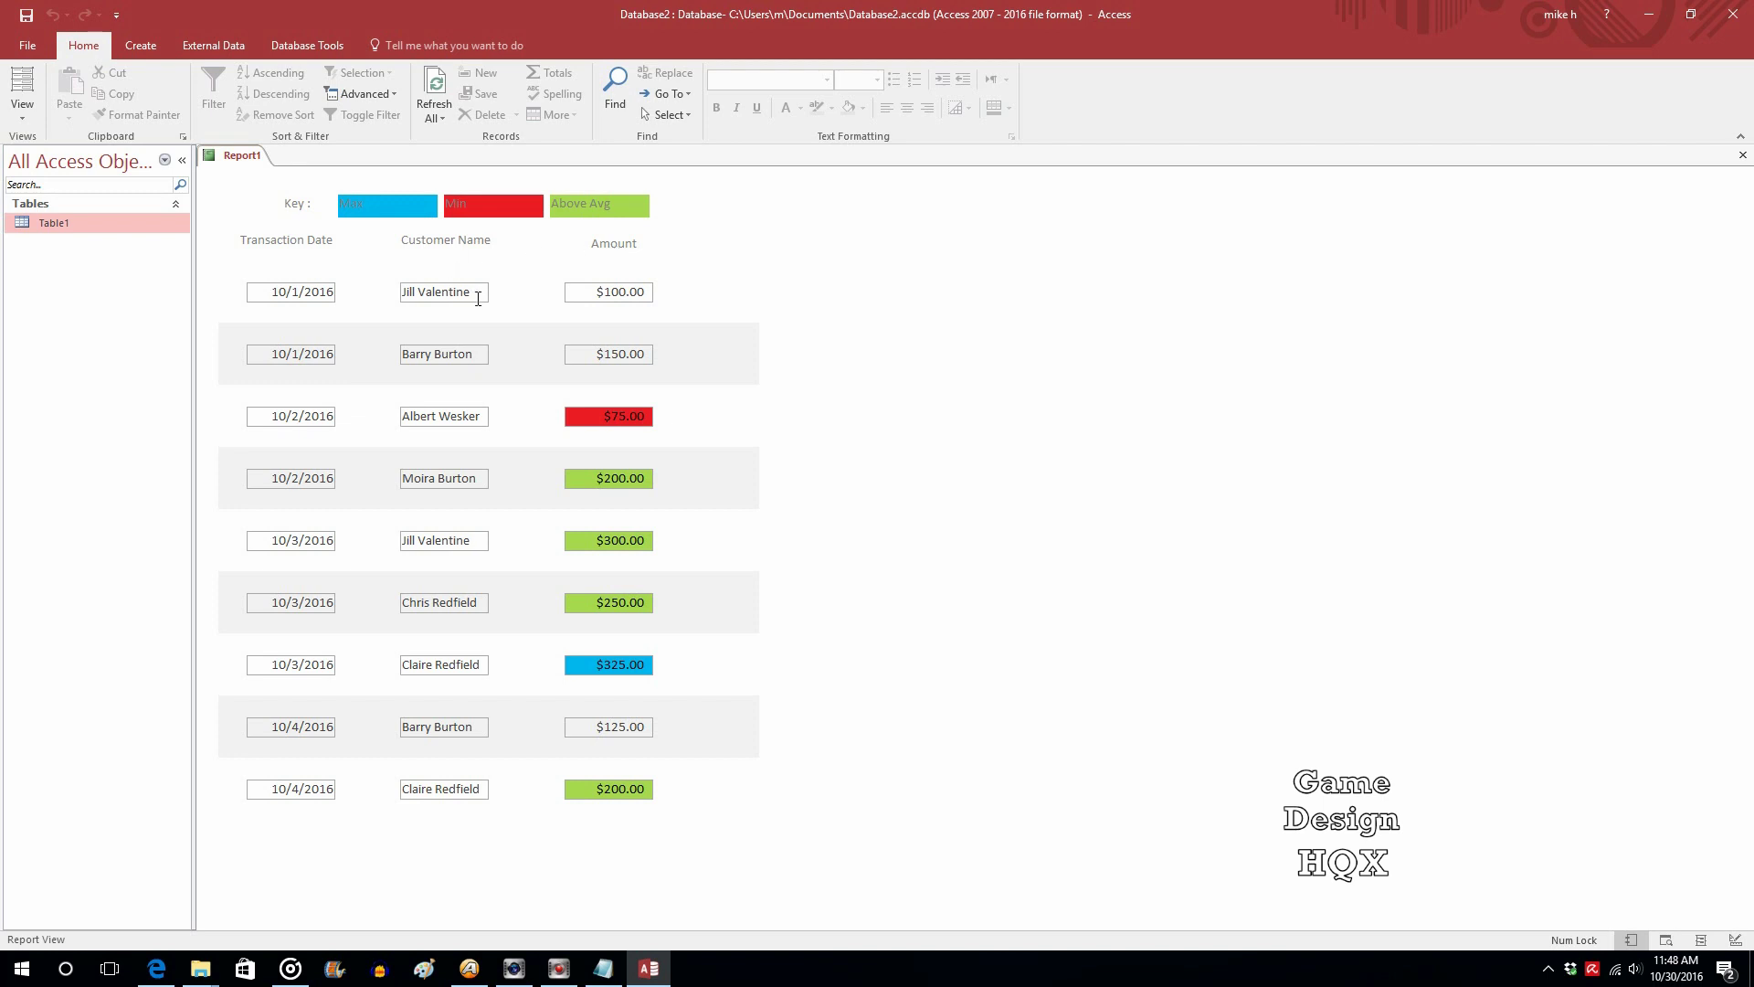
left_click(473, 294)
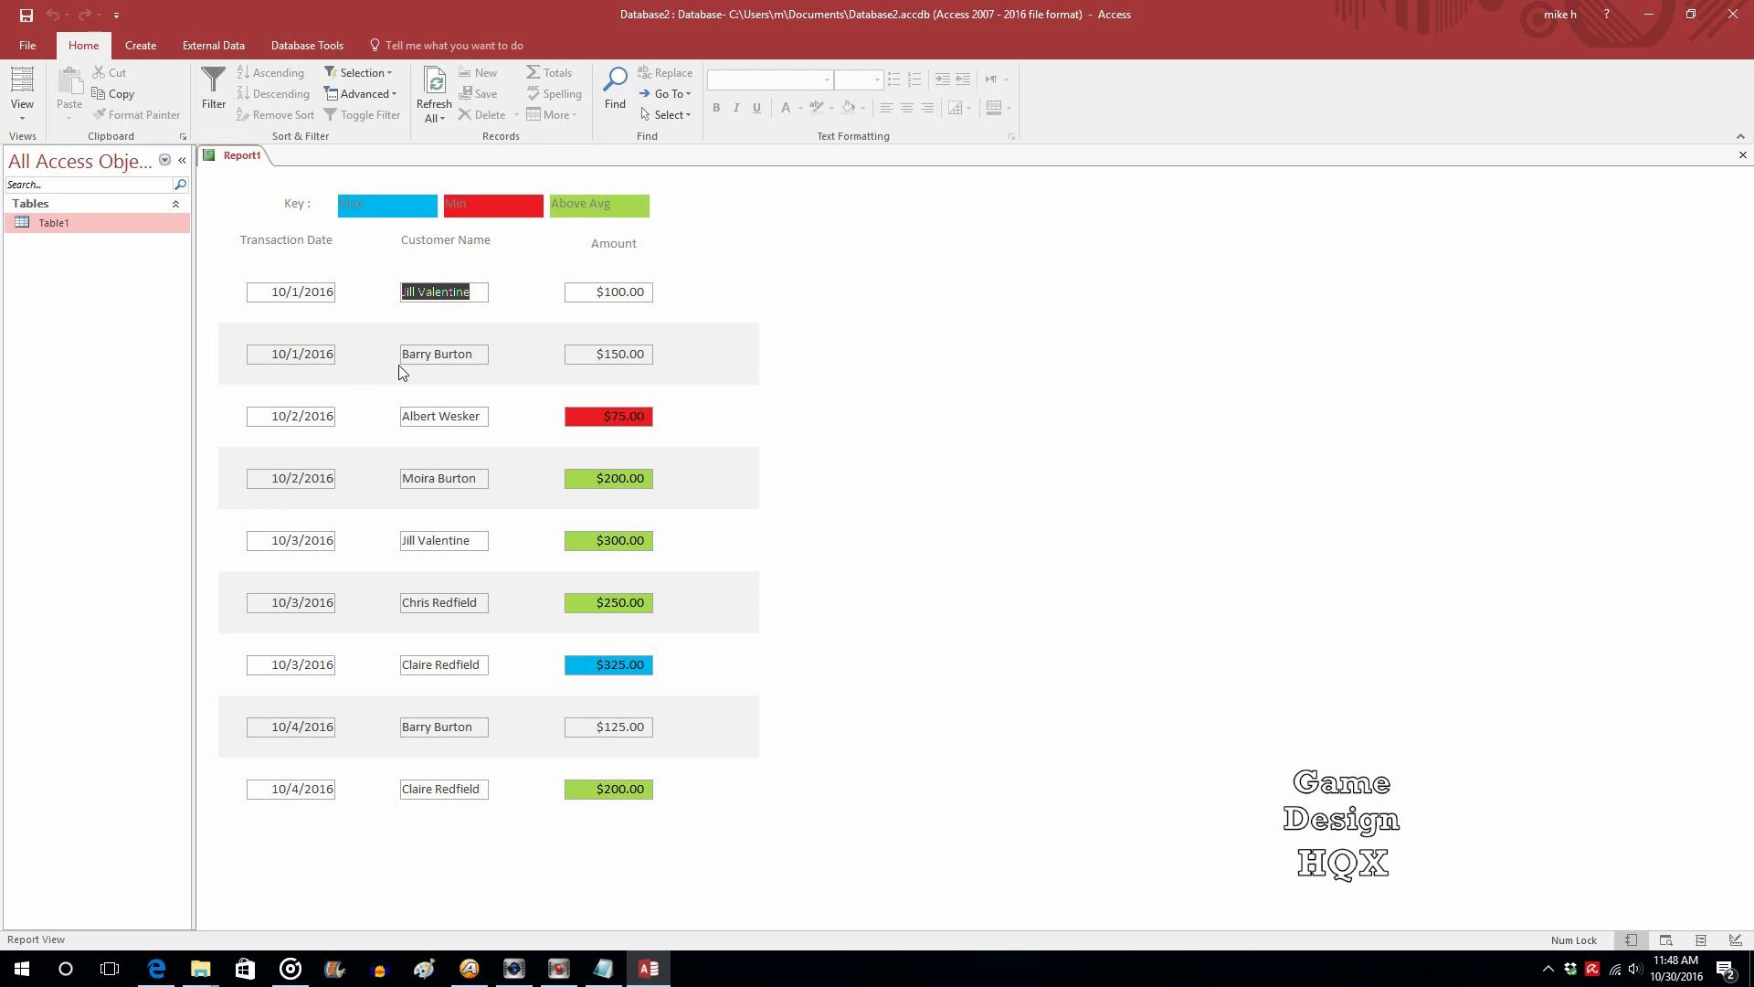
left_click(472, 292)
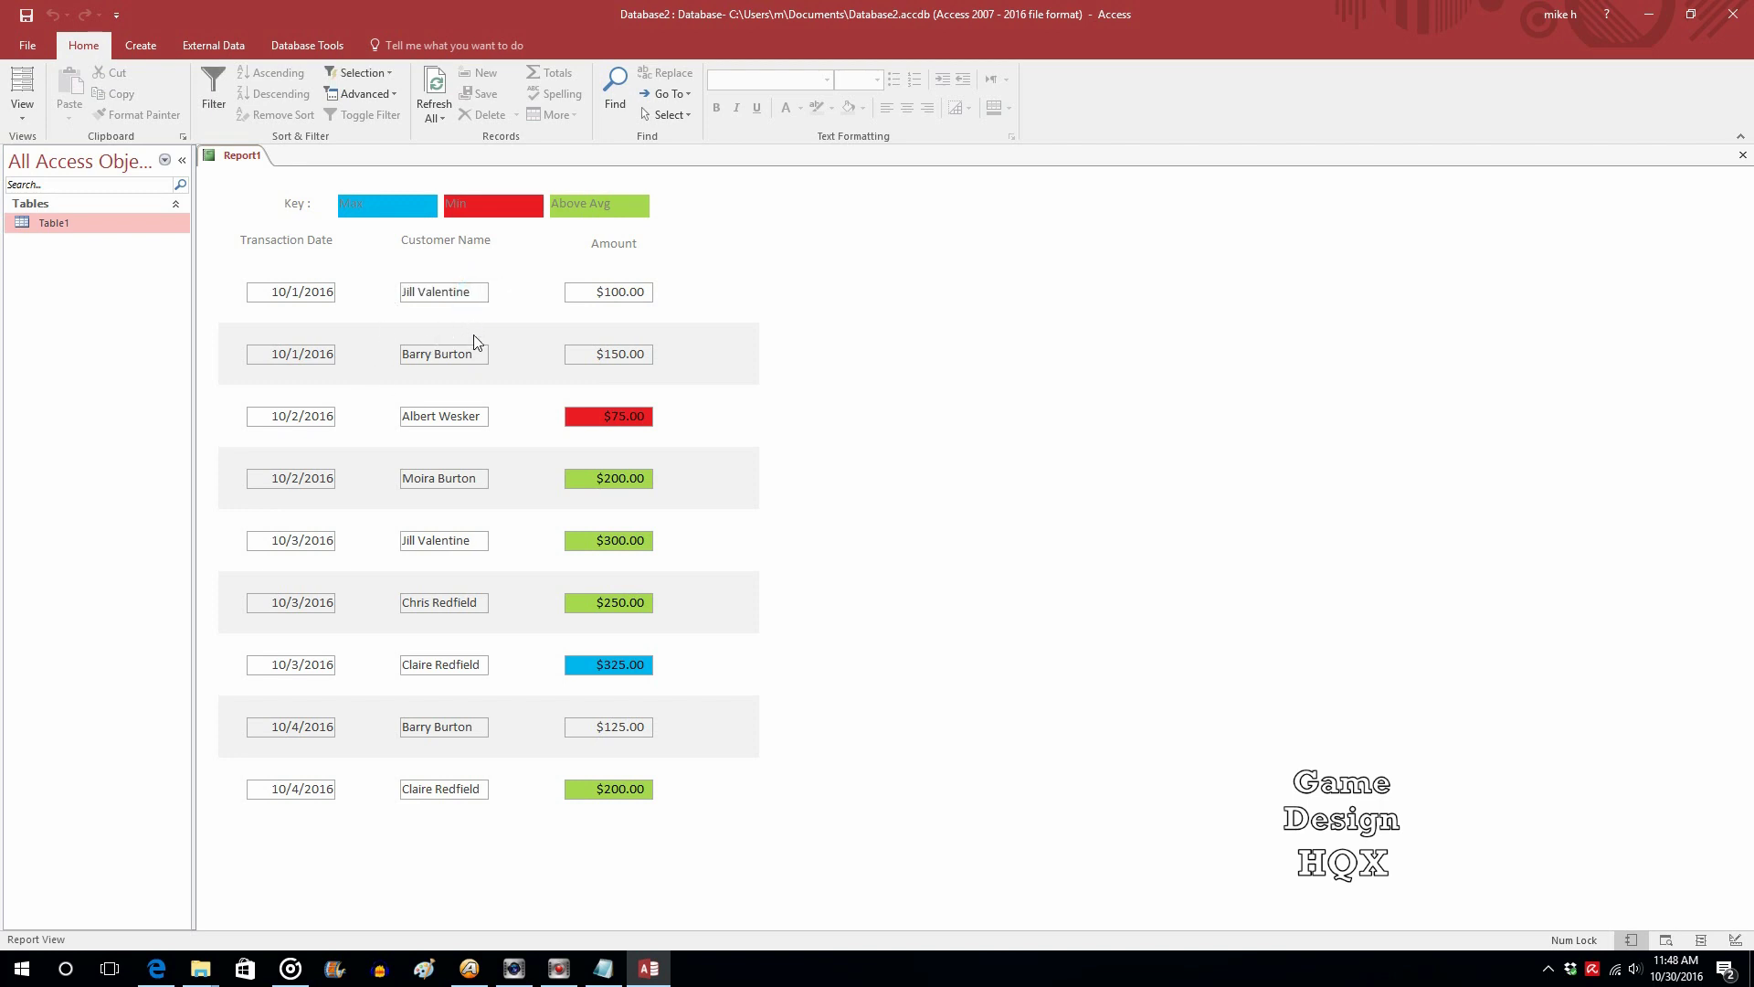